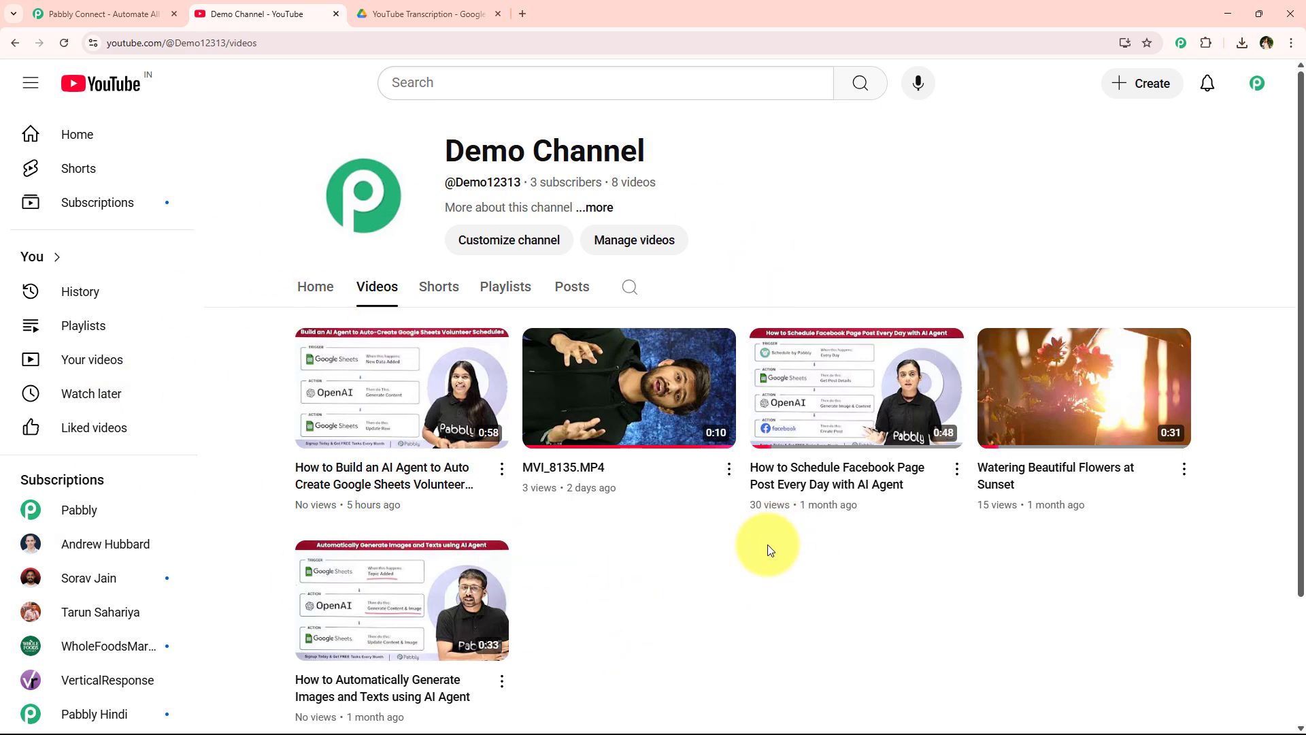
- Flip between the channel's videos page and the transcript PDF, scrolling through the transcript
left_click(469, 13)
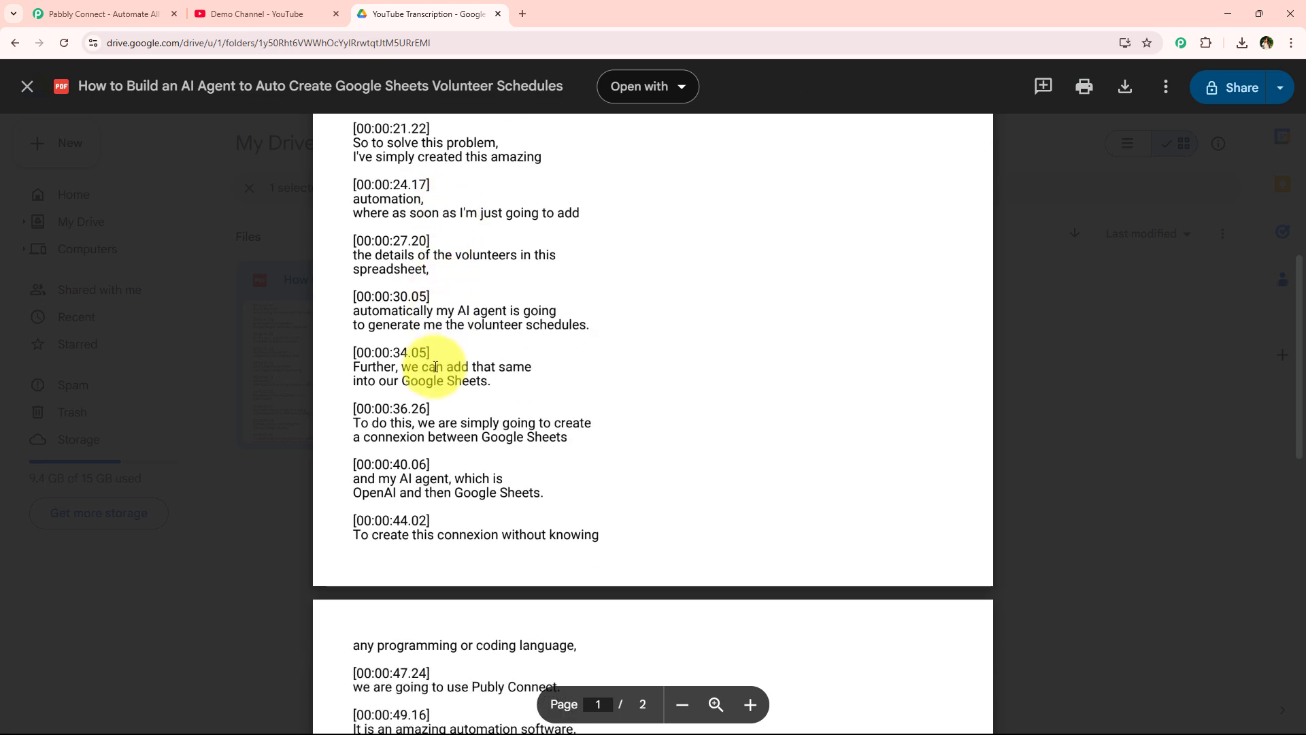
left_click(303, 14)
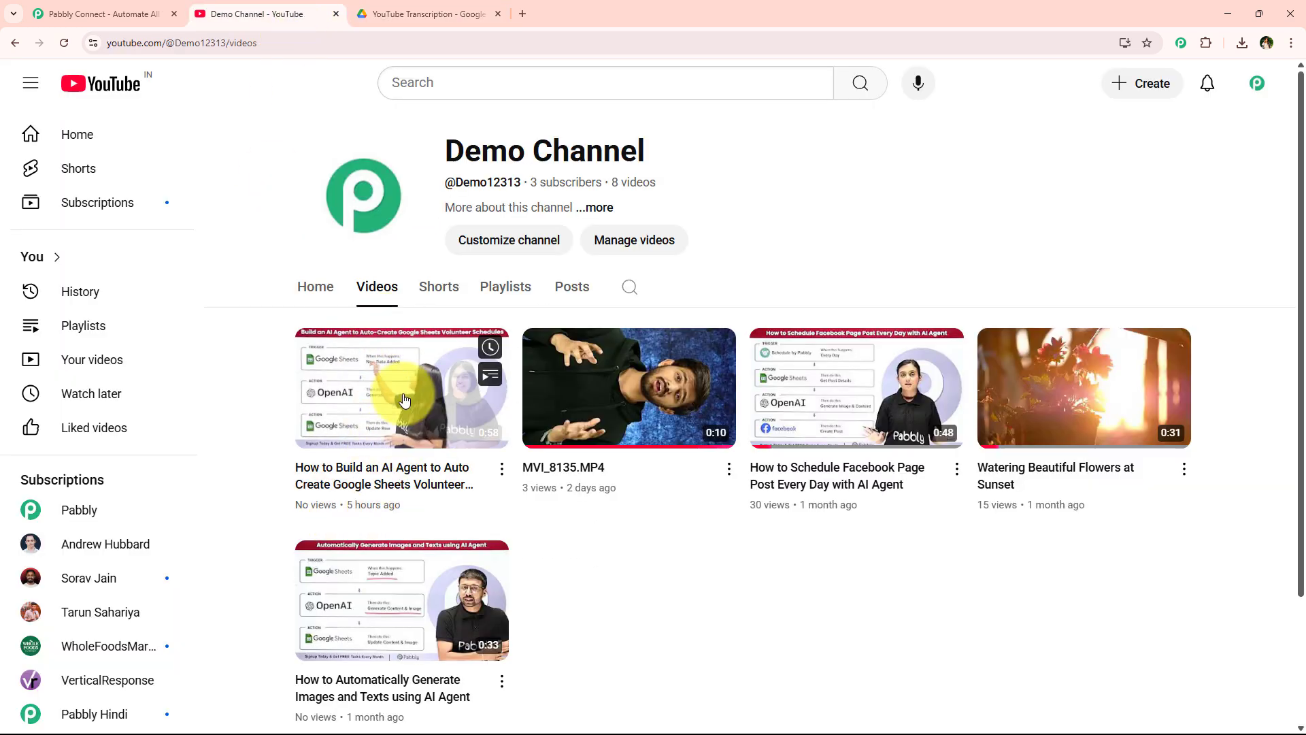
left_click(429, 13)
scroll(510, 329, "up", 2)
scroll(509, 338, "down", 4)
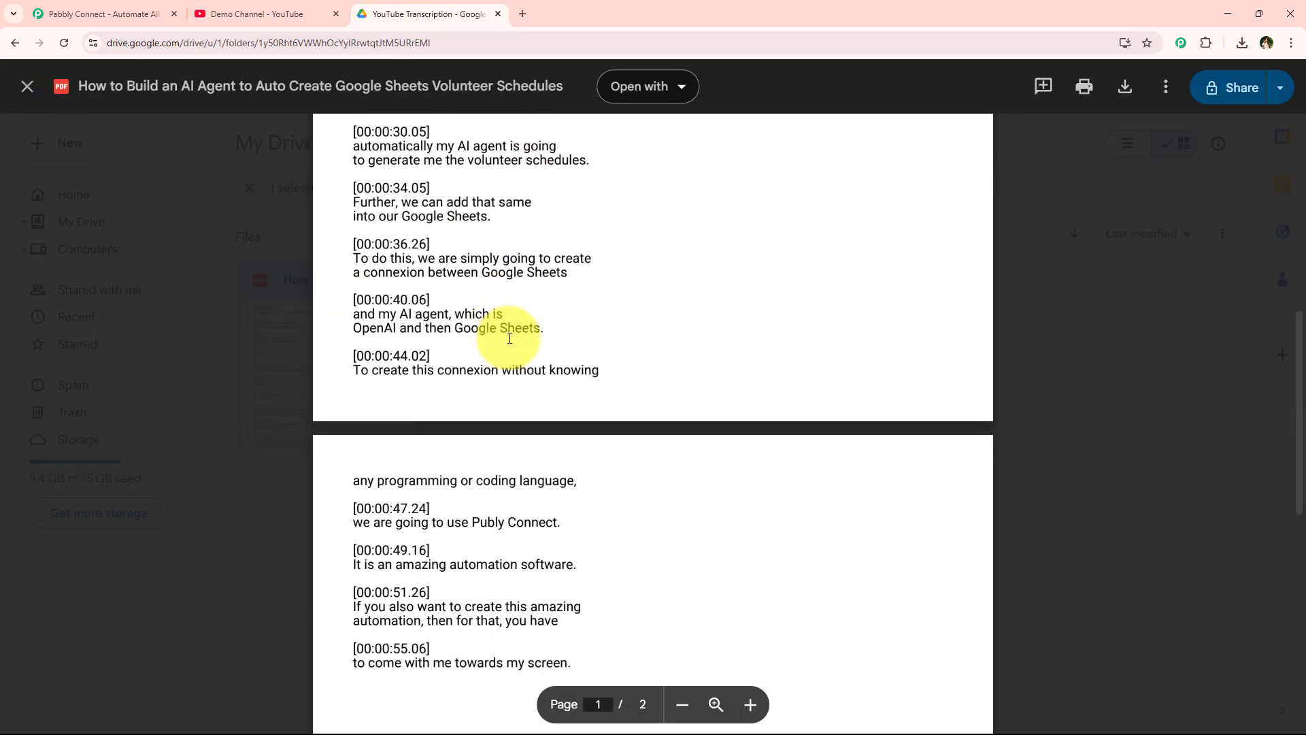
scroll(509, 338, "down", 2)
scroll(423, 411, "up", 7)
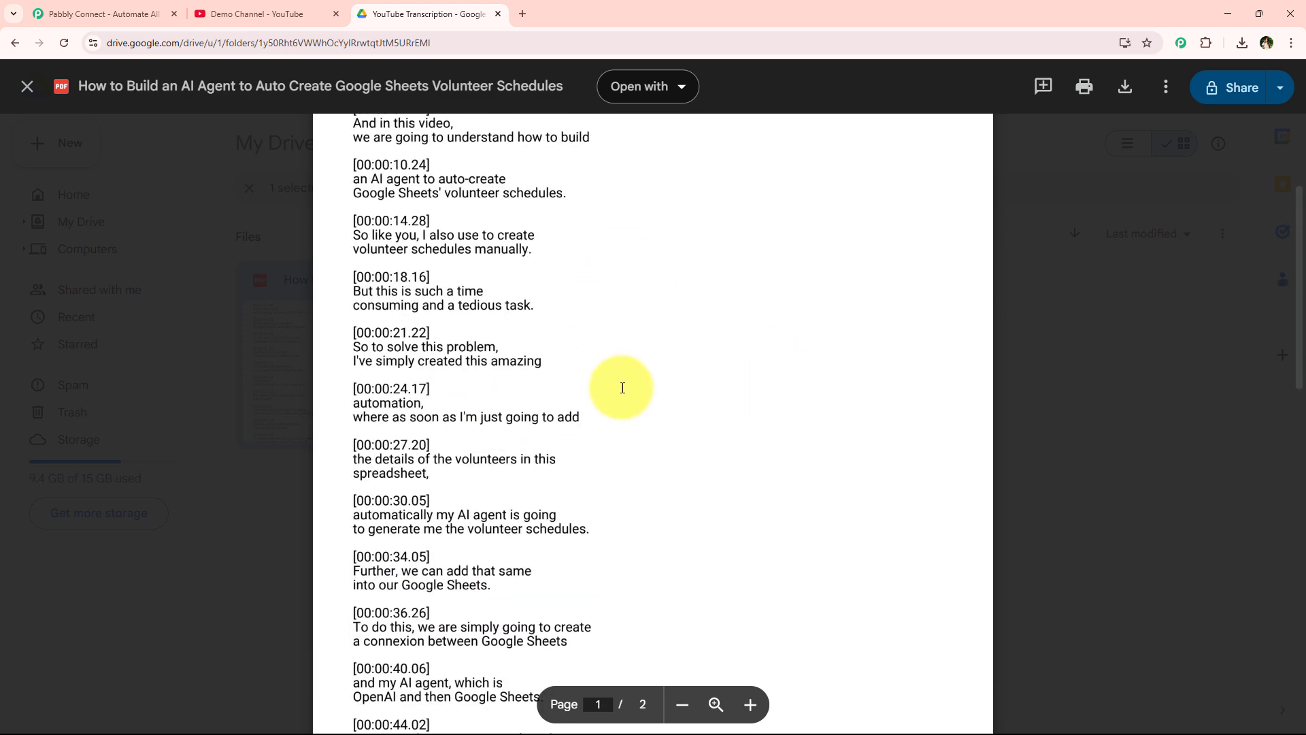
- Highlight a transcript passage, then start a fresh browser tab
left_click_drag(623, 388, 326, 263)
left_click(503, 345)
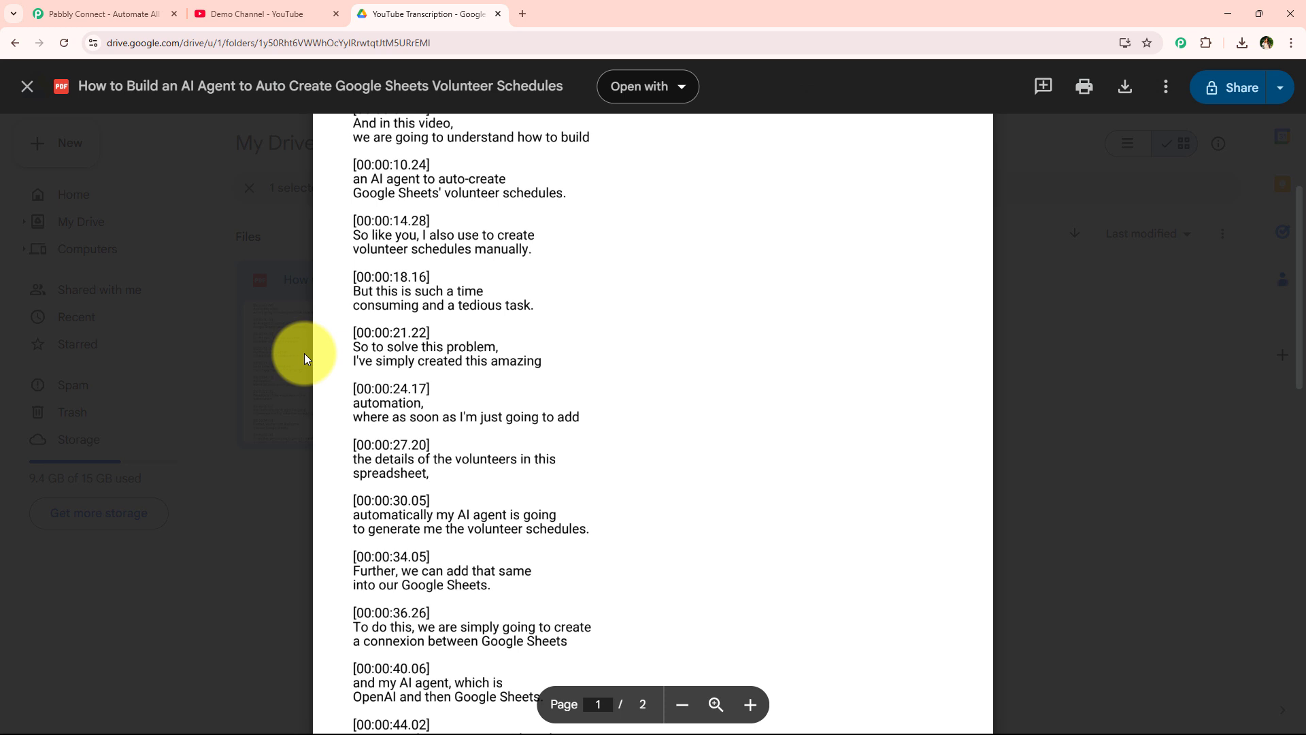
left_click(522, 13)
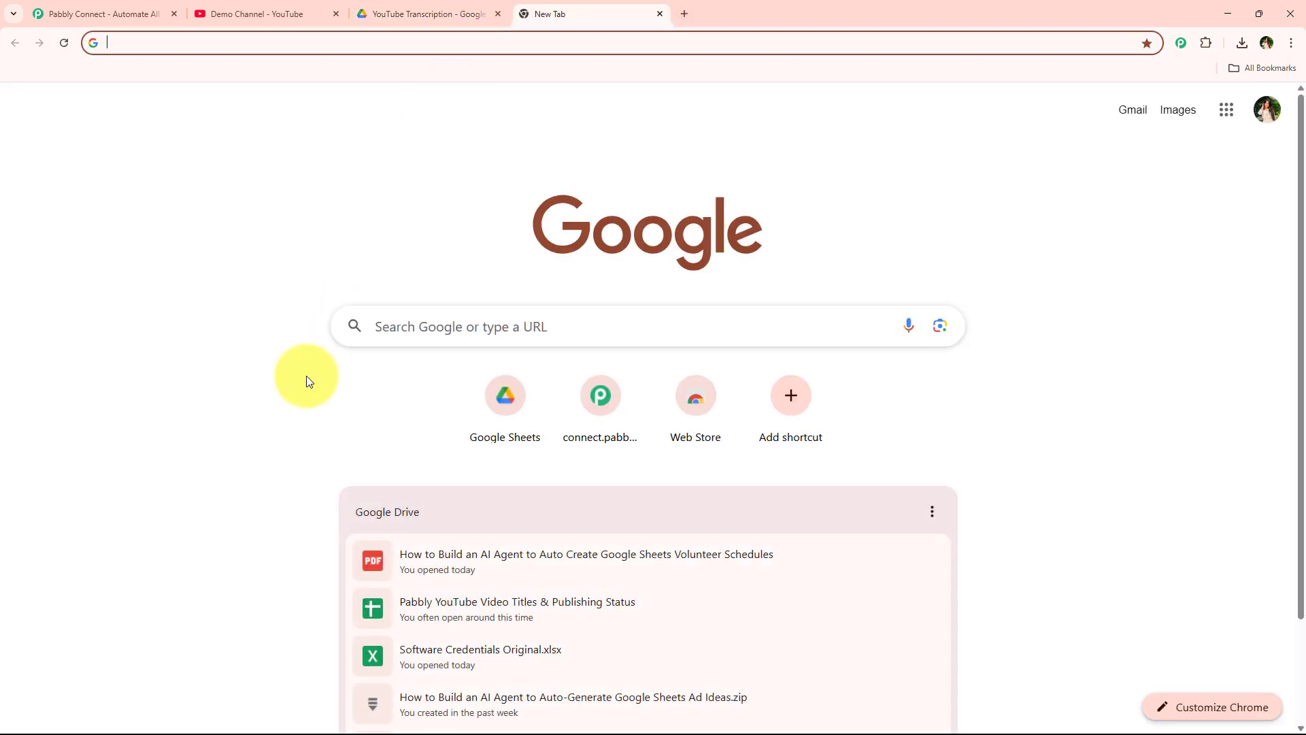
- Navigate to pabbly.com/connect from the new tab's address bar
left_click(334, 45)
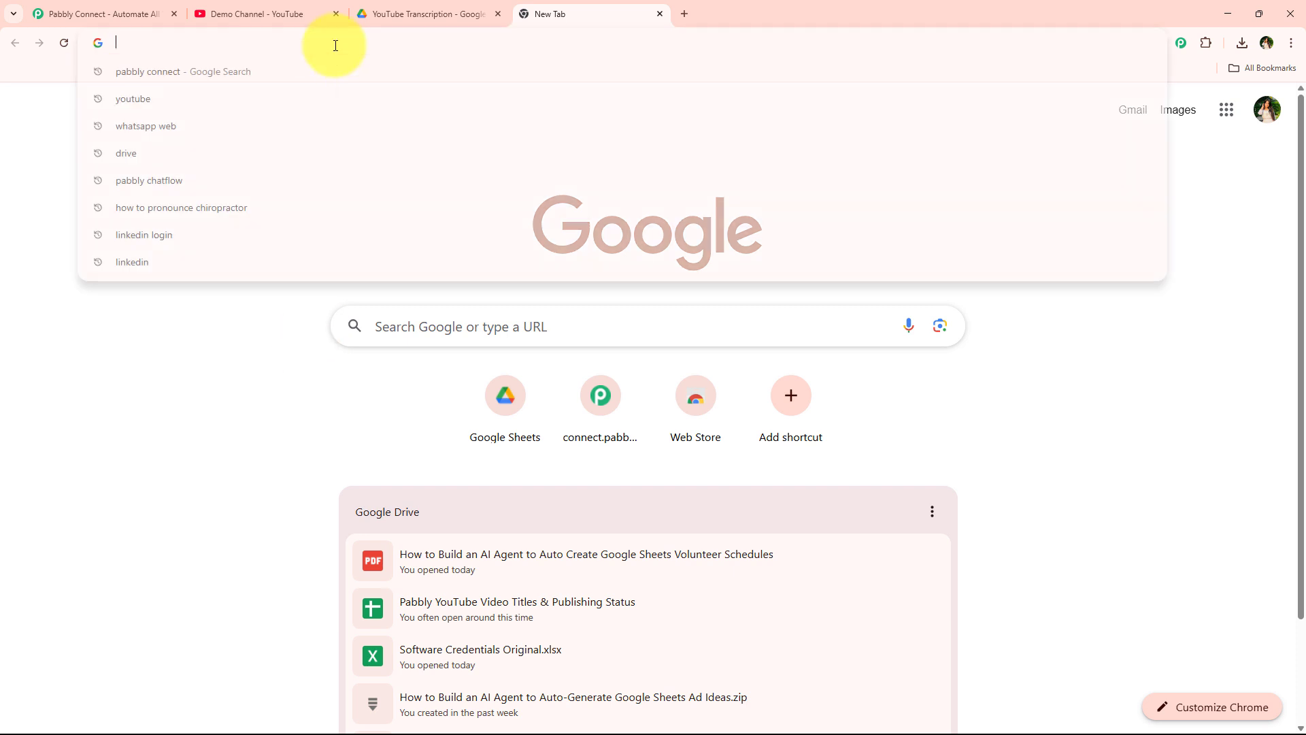
type("Pab")
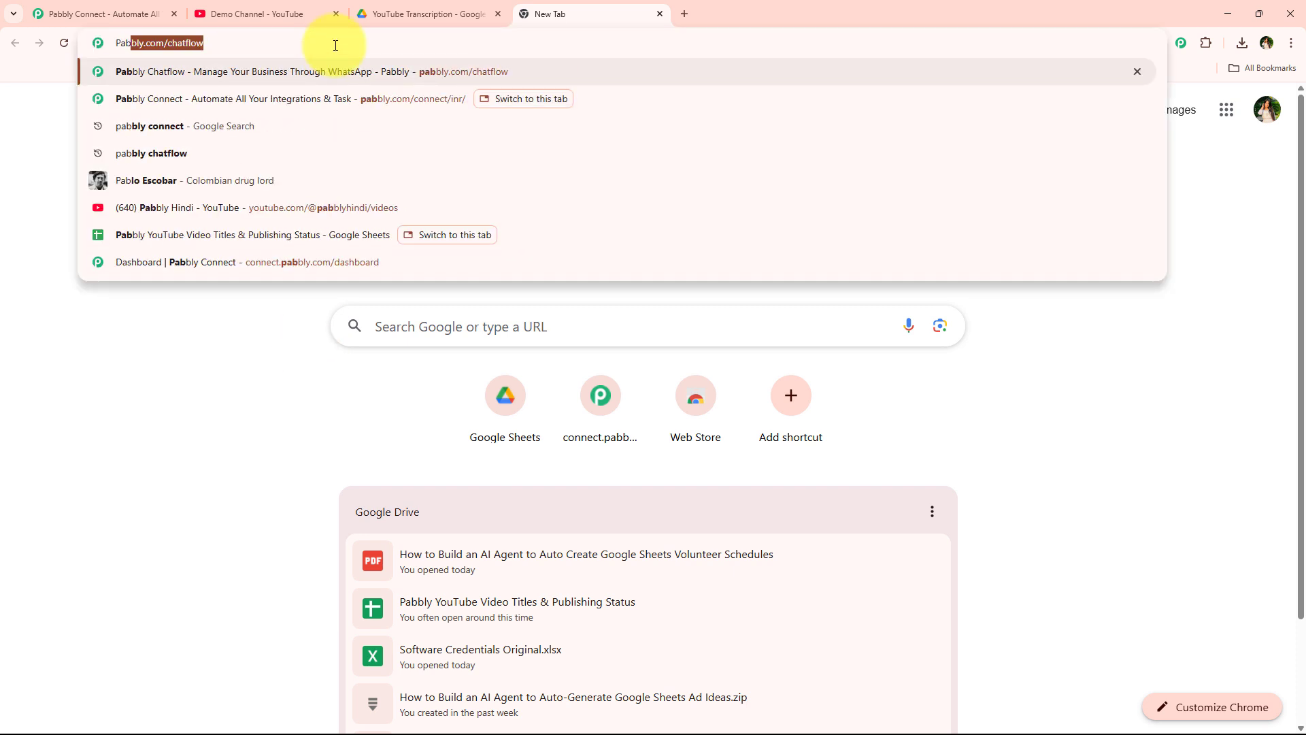
type("bly")
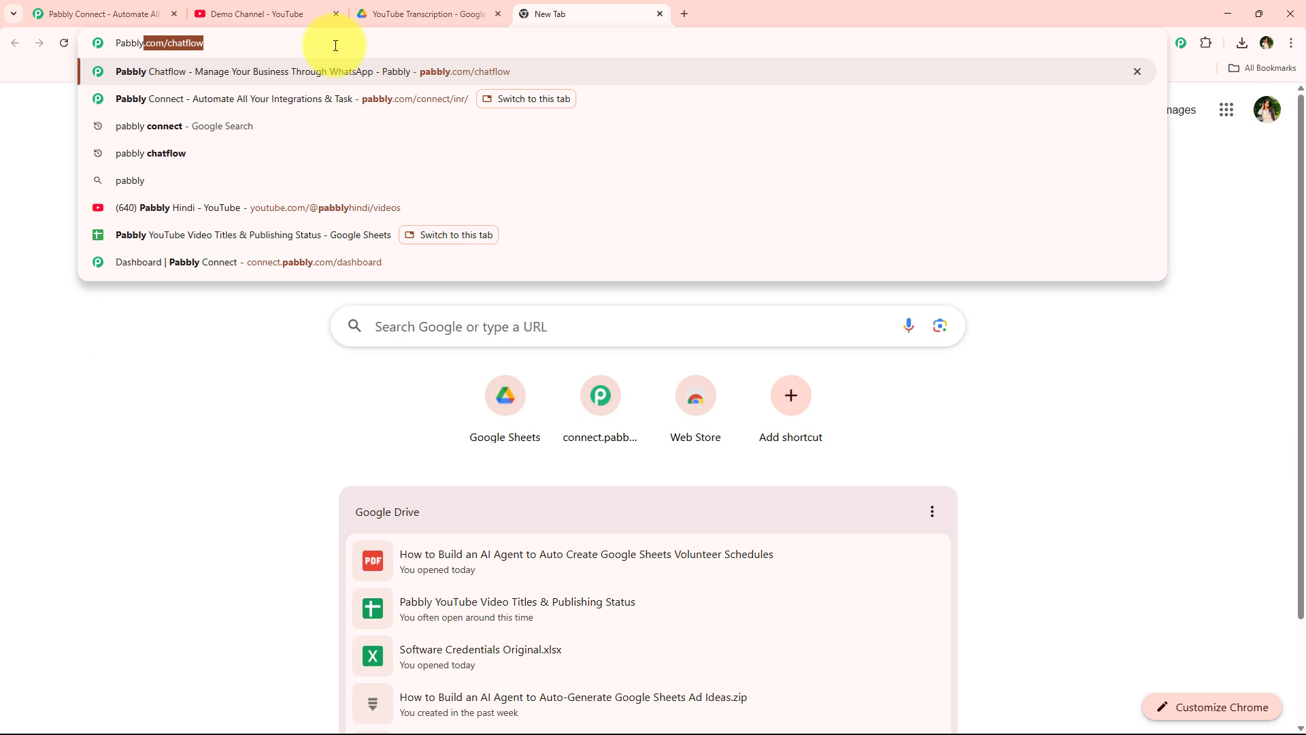
type(".co")
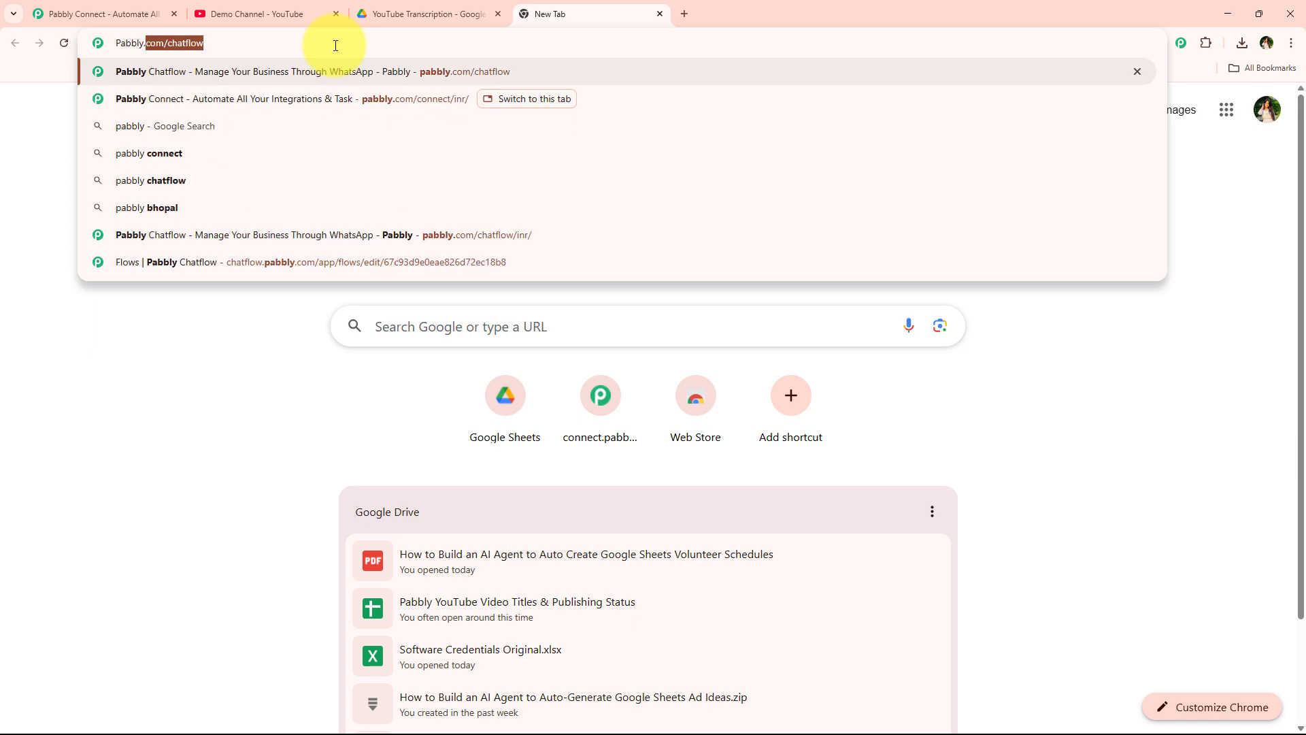
type("m/co")
key("Return")
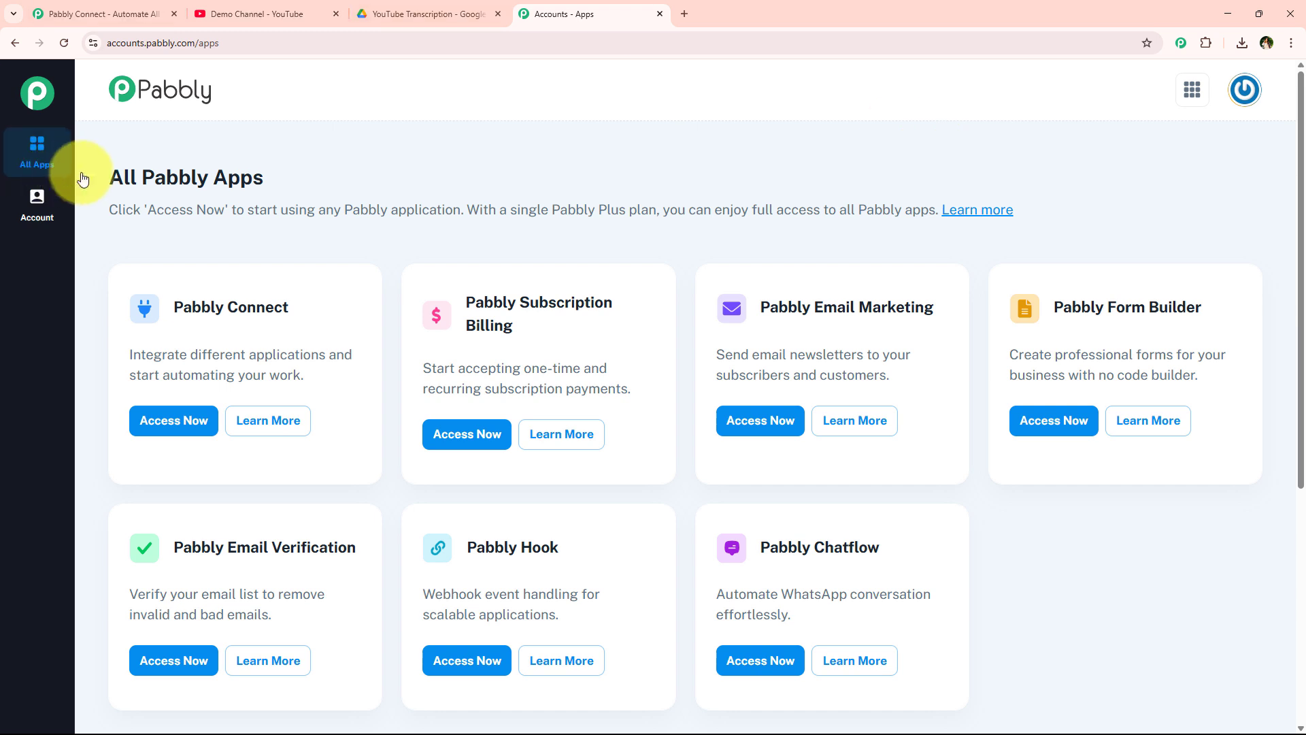
- Launch Pabbly Connect from its card on the All Pabbly Apps page
left_click_drag(105, 176, 309, 174)
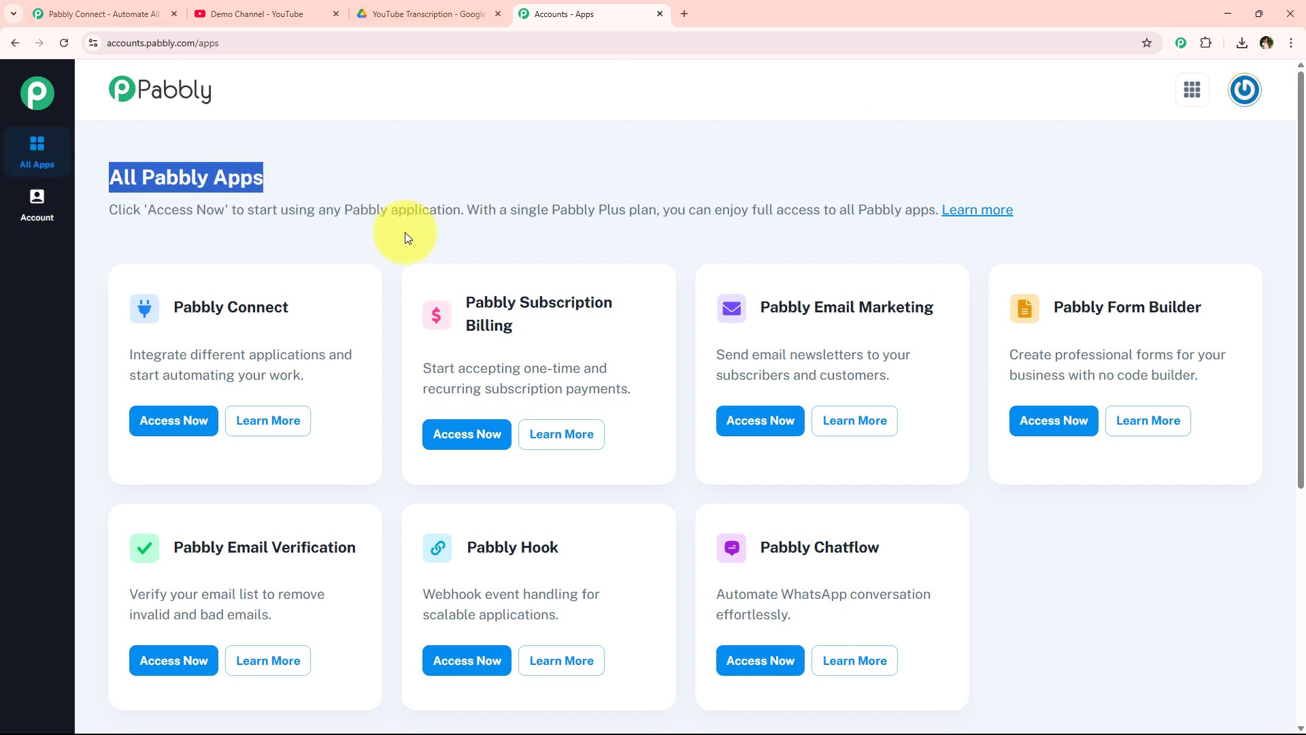
scroll(394, 395, "down", 1)
scroll(388, 447, "up", 1)
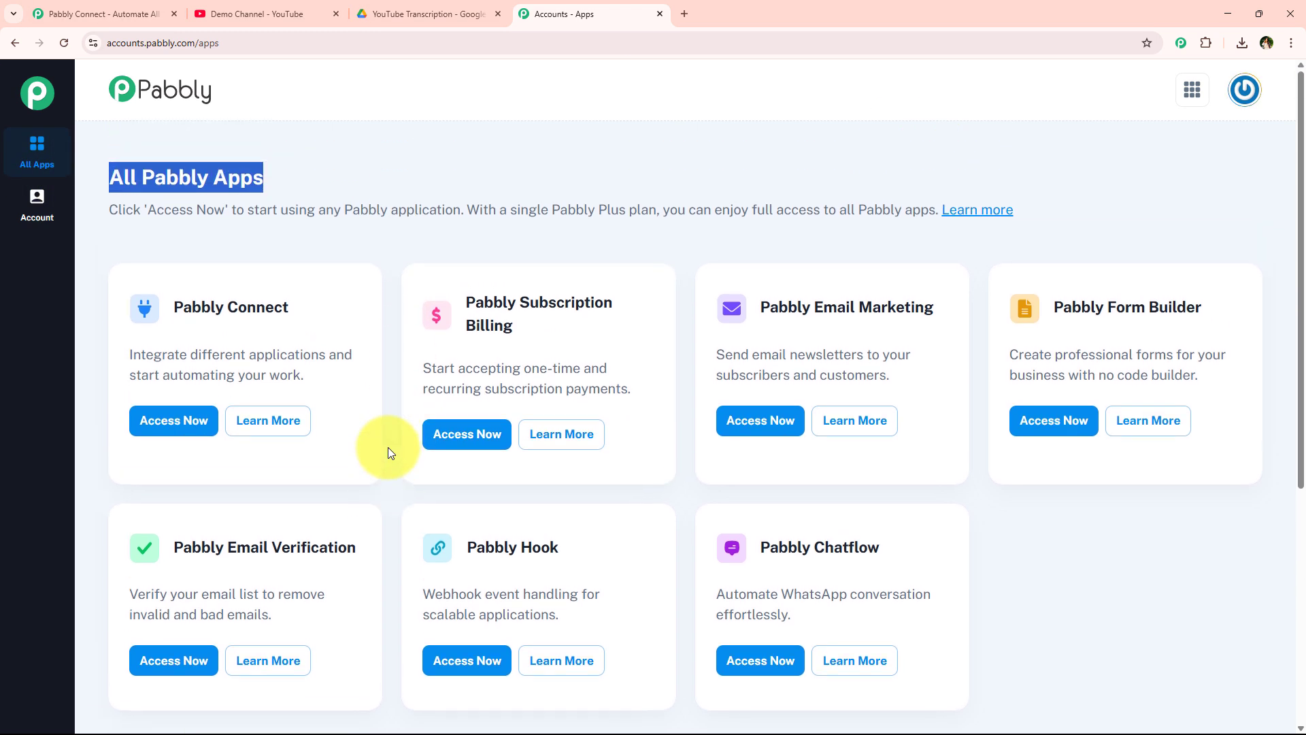
scroll(388, 447, "down", 1)
scroll(387, 447, "up", 1)
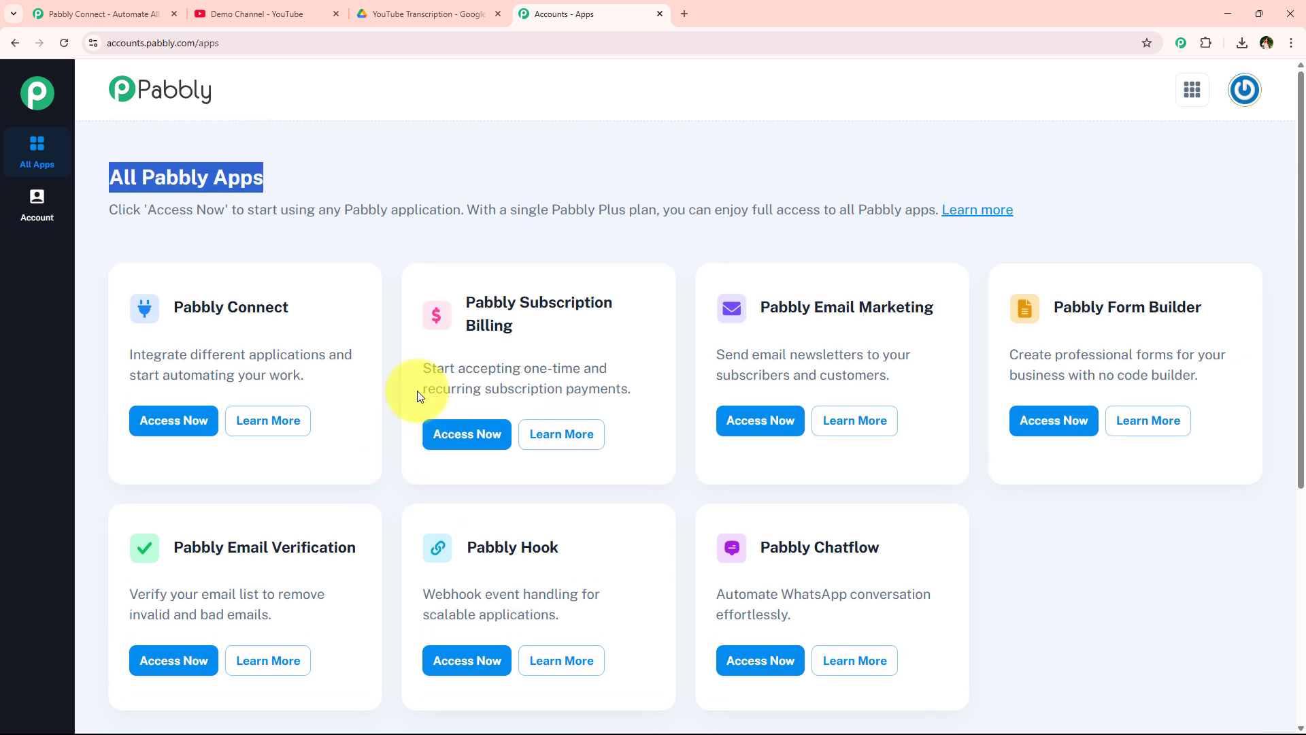
left_click(206, 309)
left_click_drag(206, 309, 329, 346)
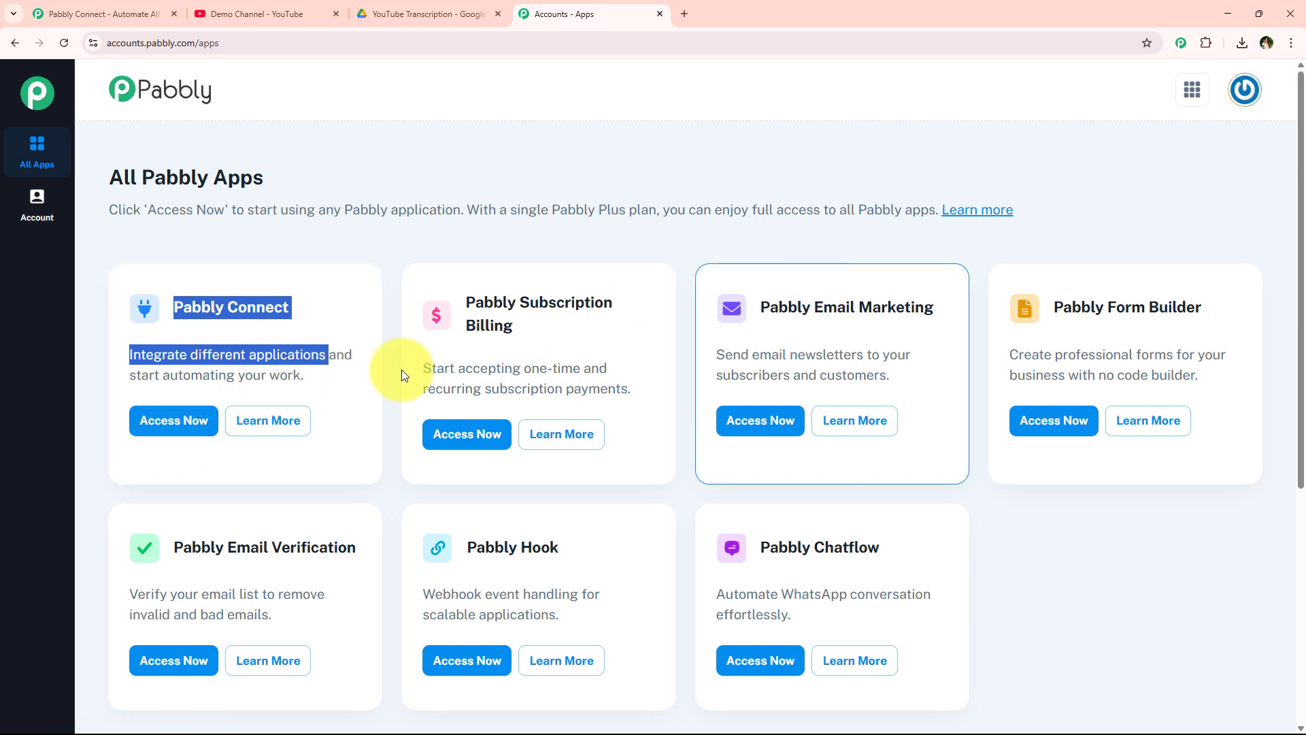
left_click(192, 418)
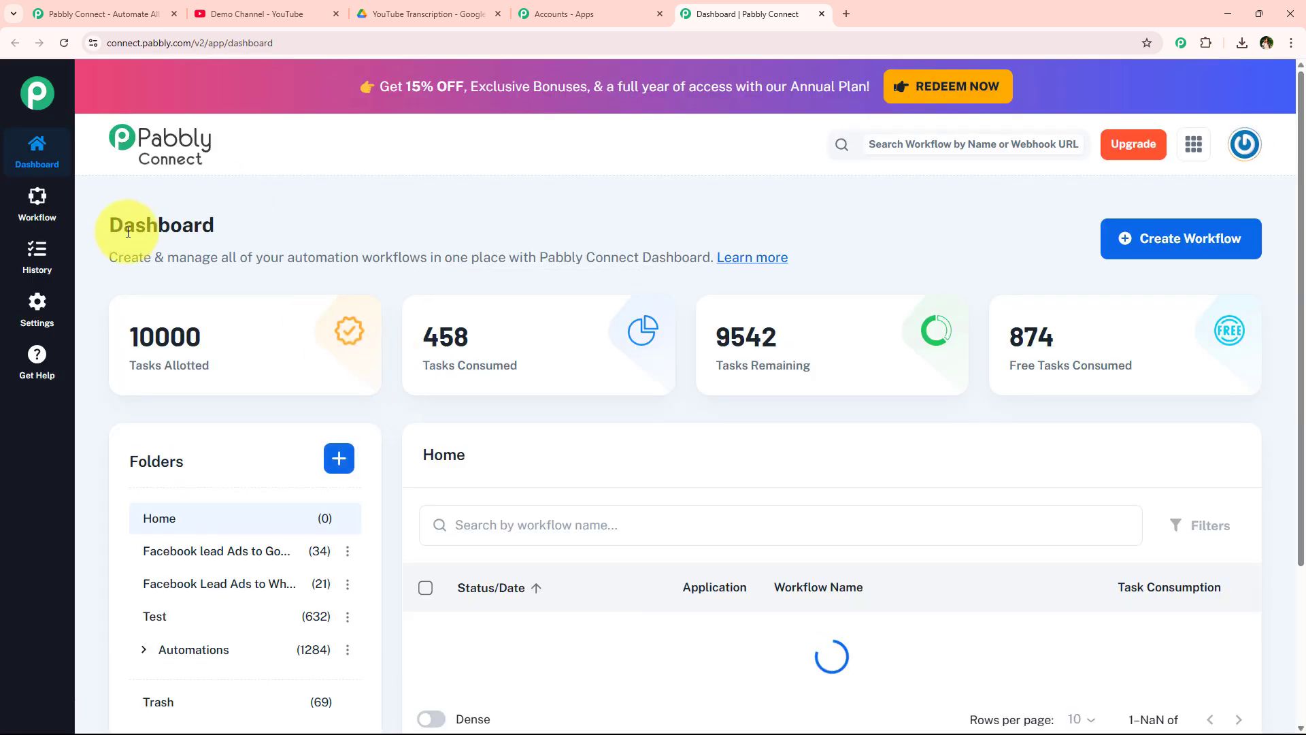
- Start a new workflow and set its destination folder to Automations
left_click_drag(122, 226, 316, 216)
left_click(323, 217)
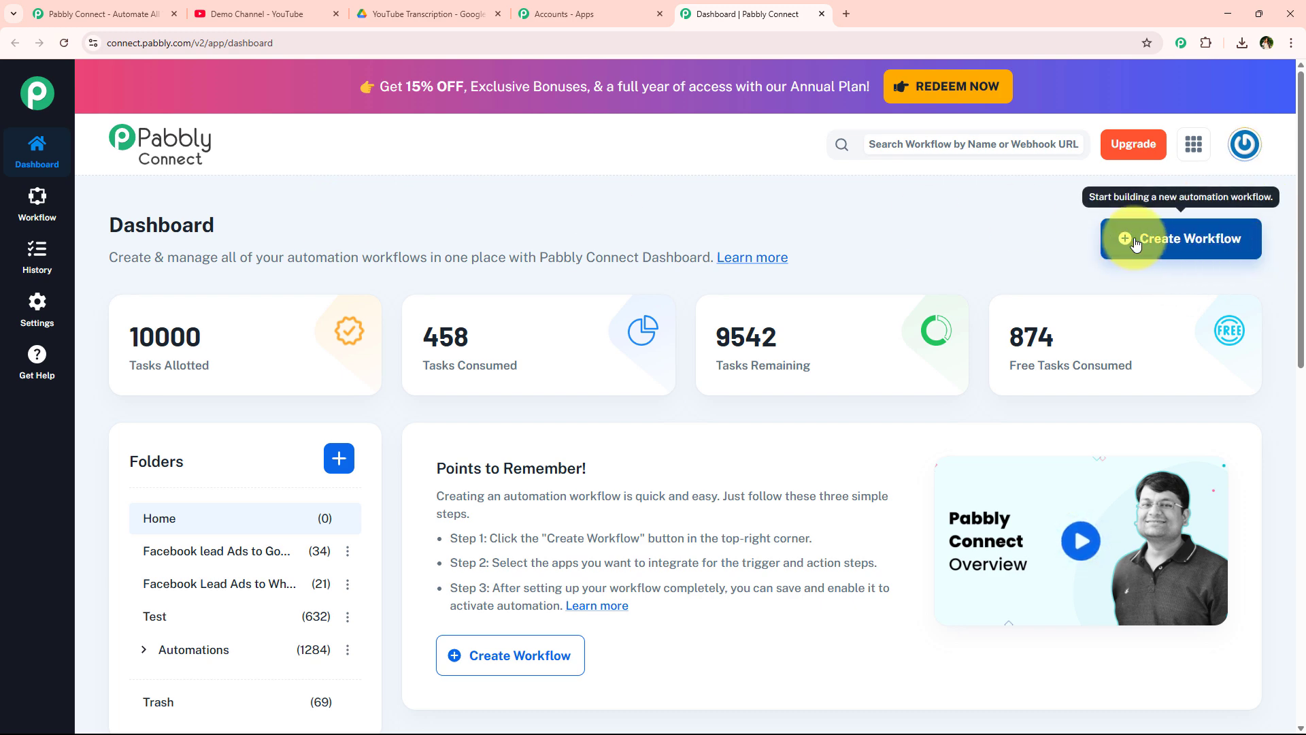
left_click(1212, 238)
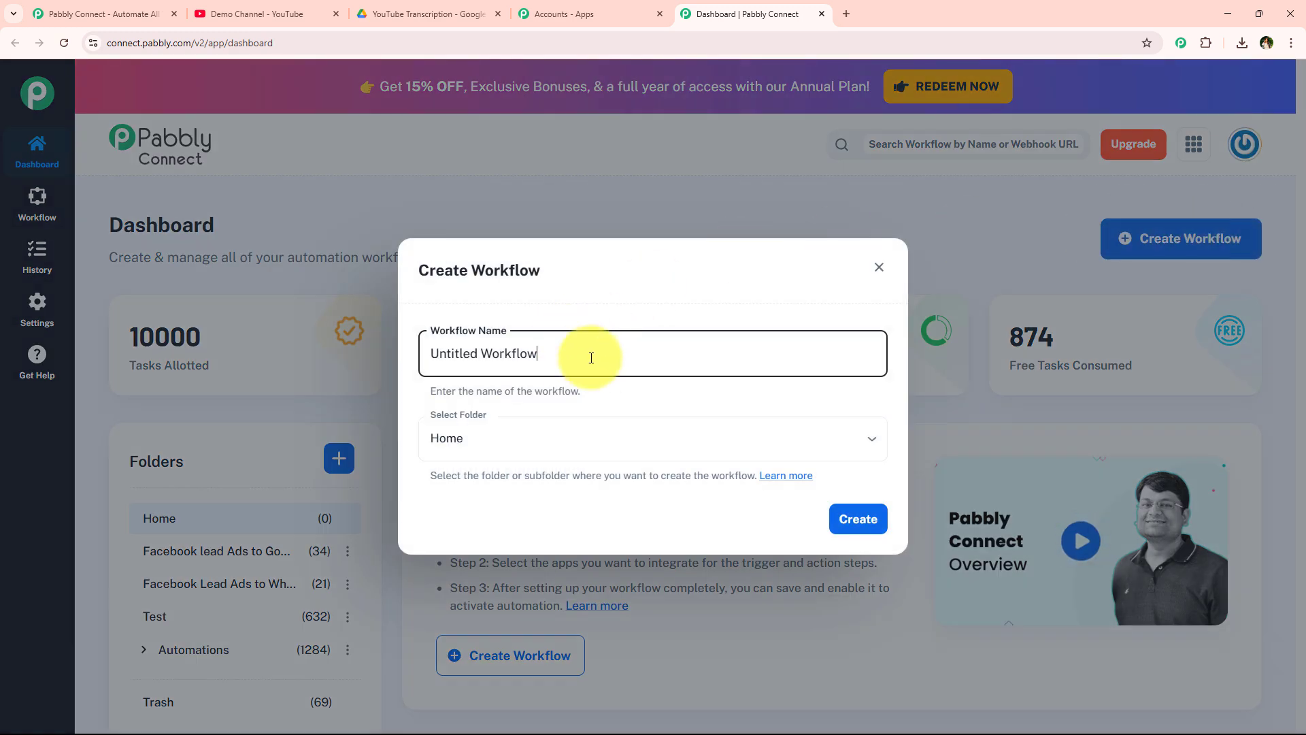
left_click_drag(591, 358, 408, 351)
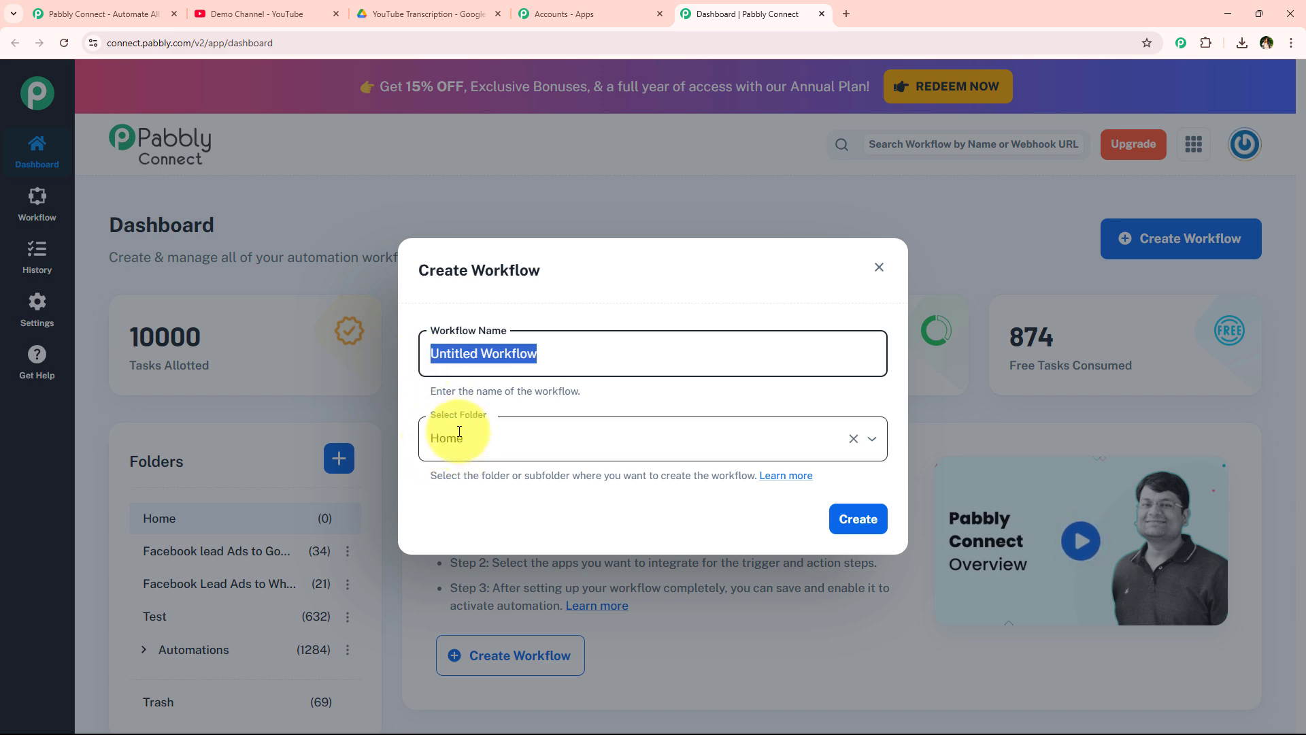
left_click(616, 393)
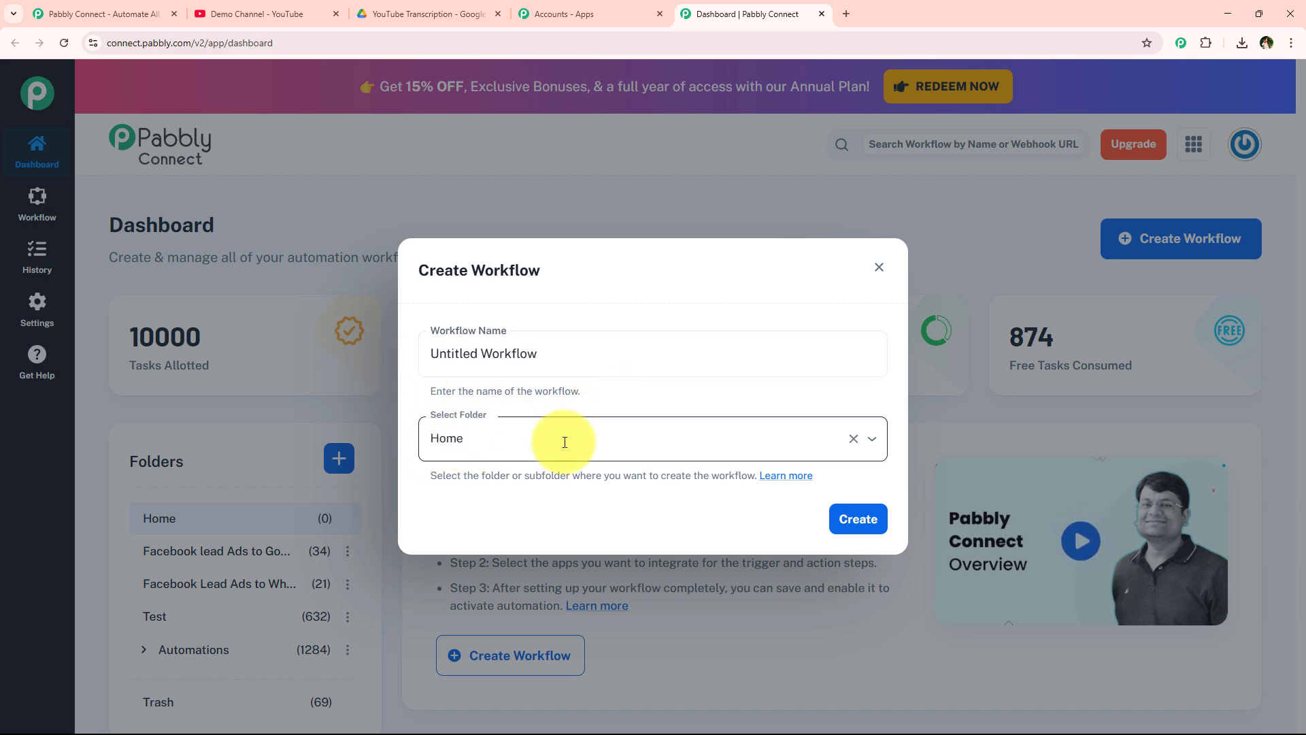
left_click(565, 442)
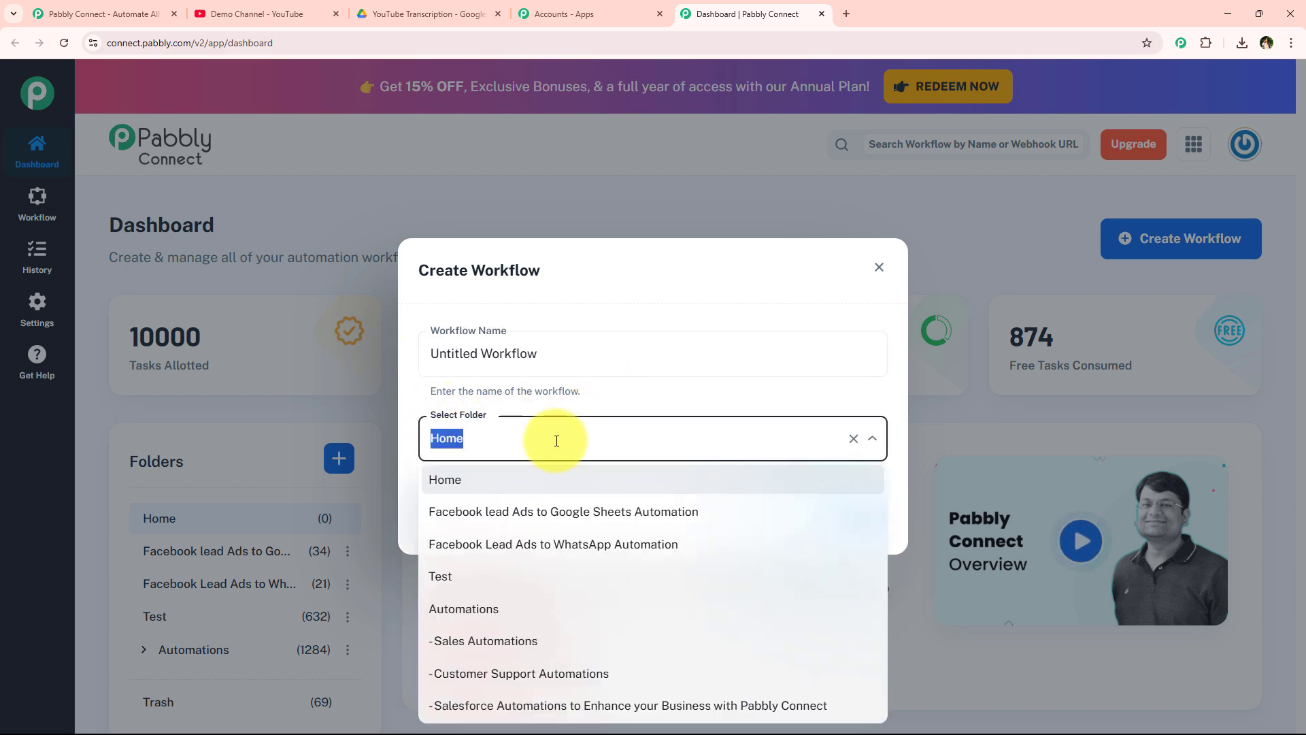
left_click(572, 607)
- Name it 'How to Use AI Agent for Automated YouTube Transcription and Subtitle Generation' and create it
left_click_drag(672, 361, 412, 357)
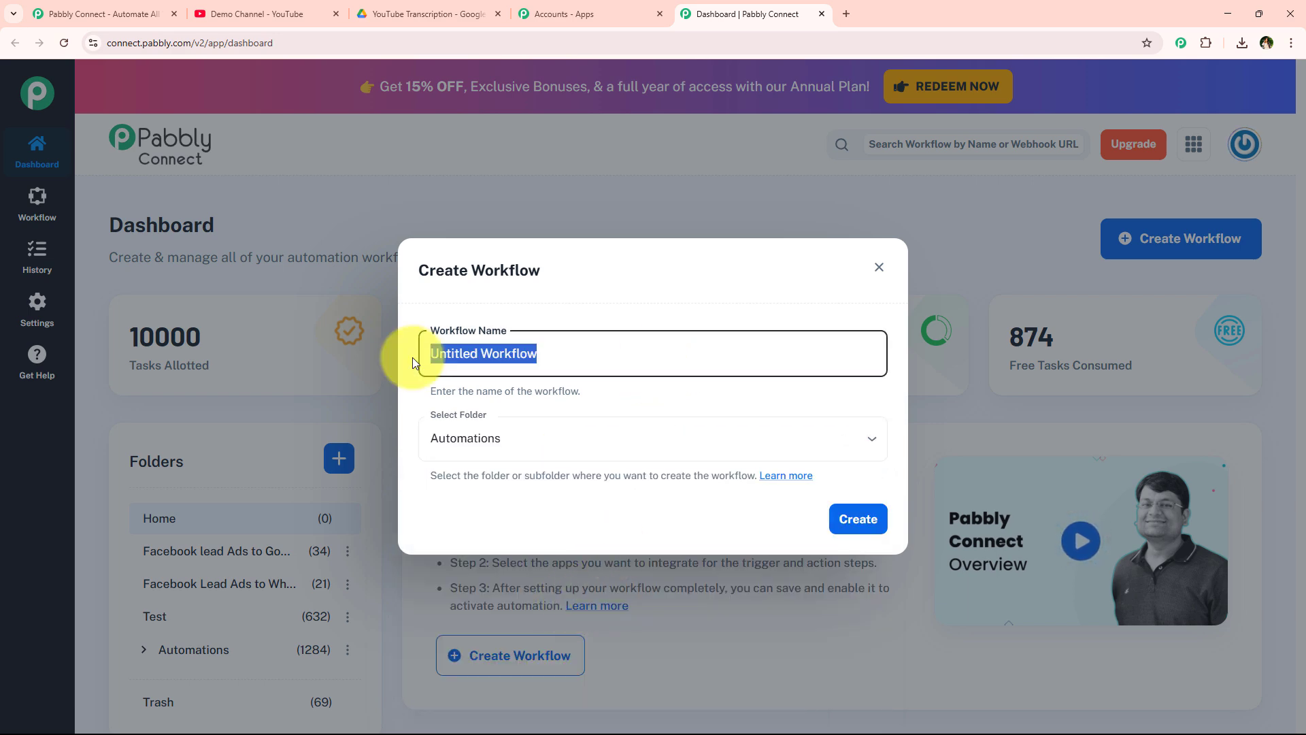
type("How to Use AI Agents for Automated YouTube Transcription and Subtitle Generation")
left_click(449, 381)
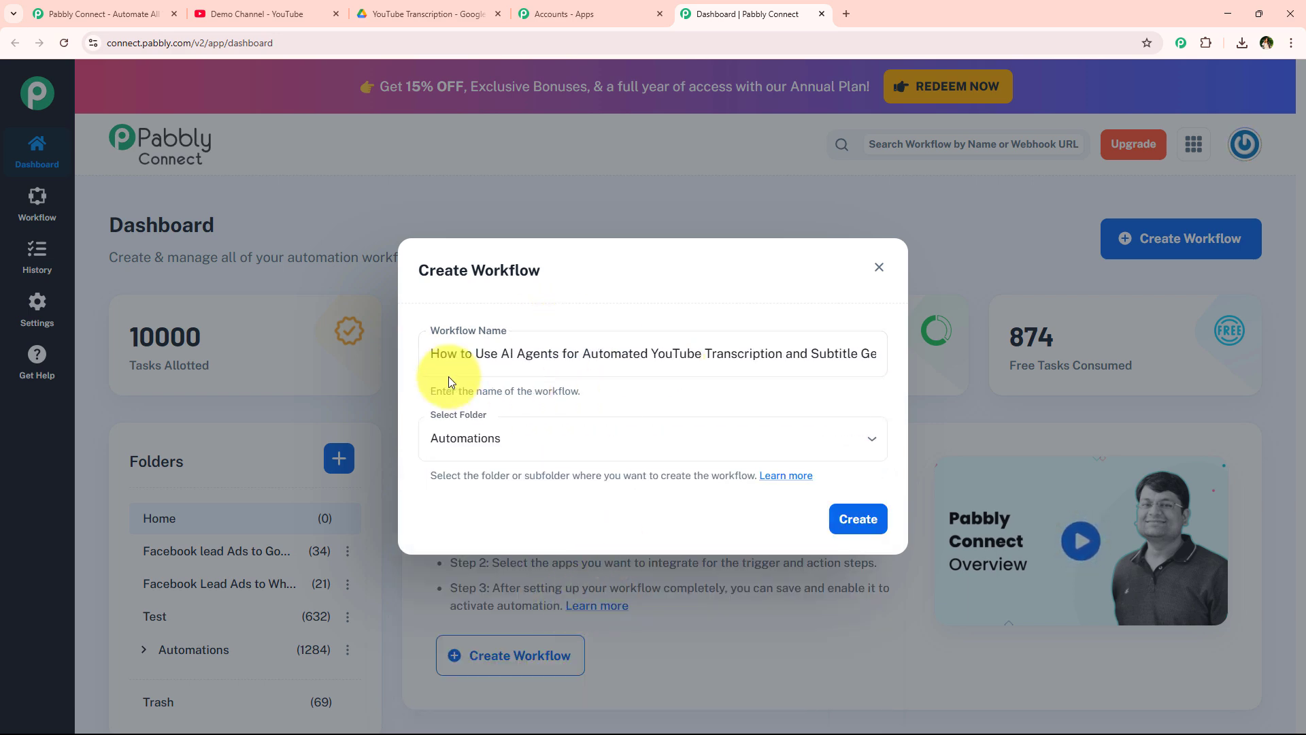
left_click_drag(433, 353, 554, 348)
left_click(557, 353)
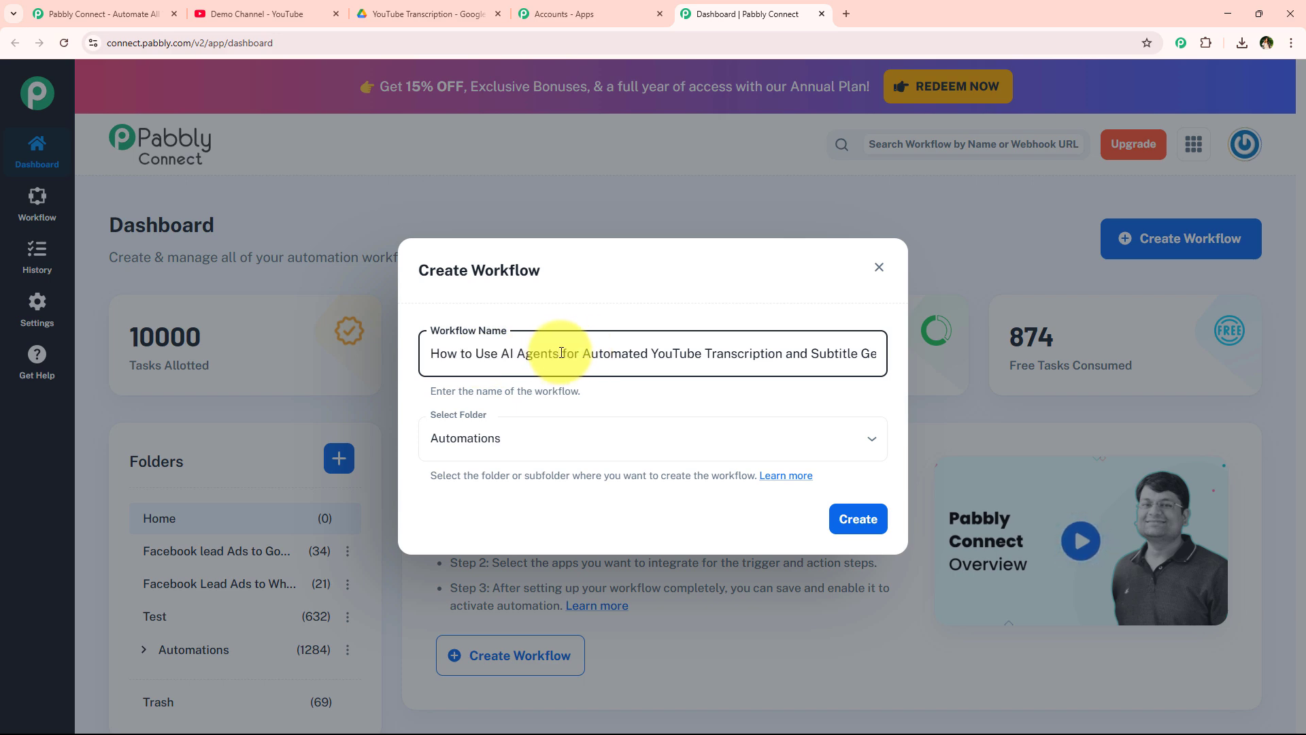
key("BackSpace")
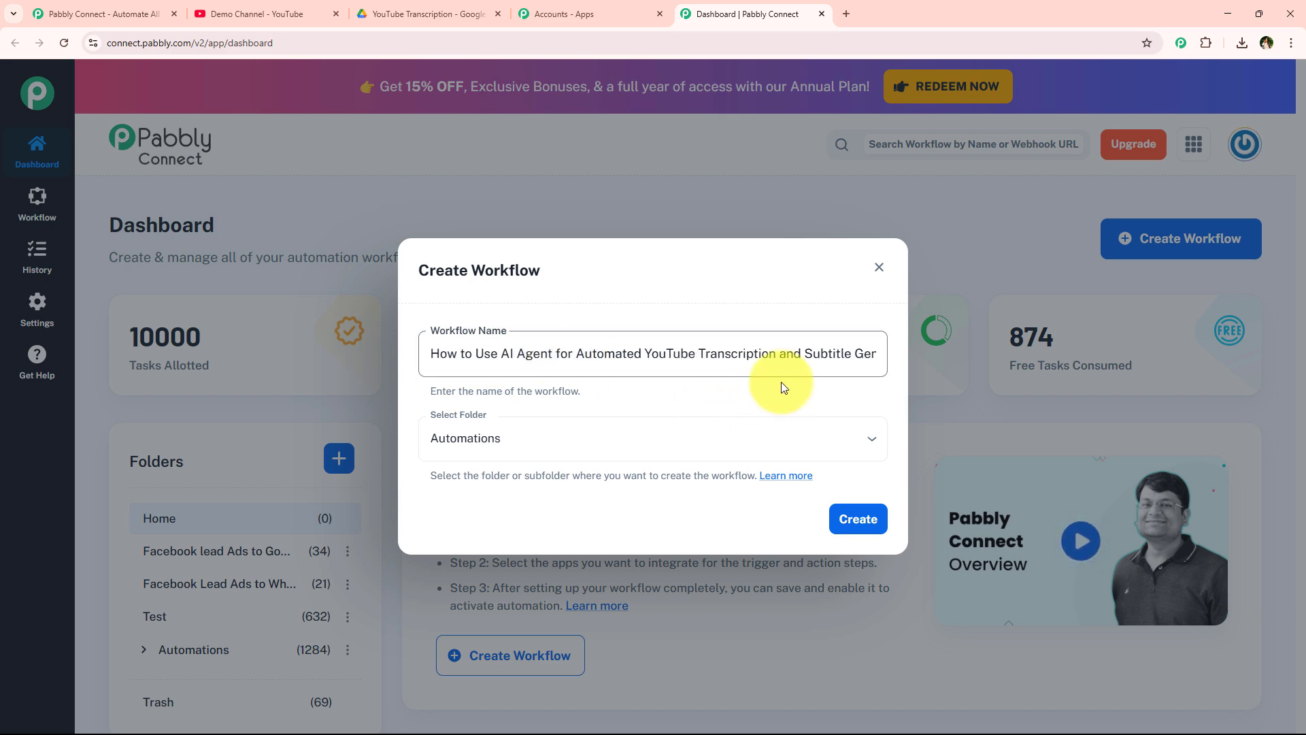
left_click_drag(782, 371, 968, 341)
left_click(895, 509)
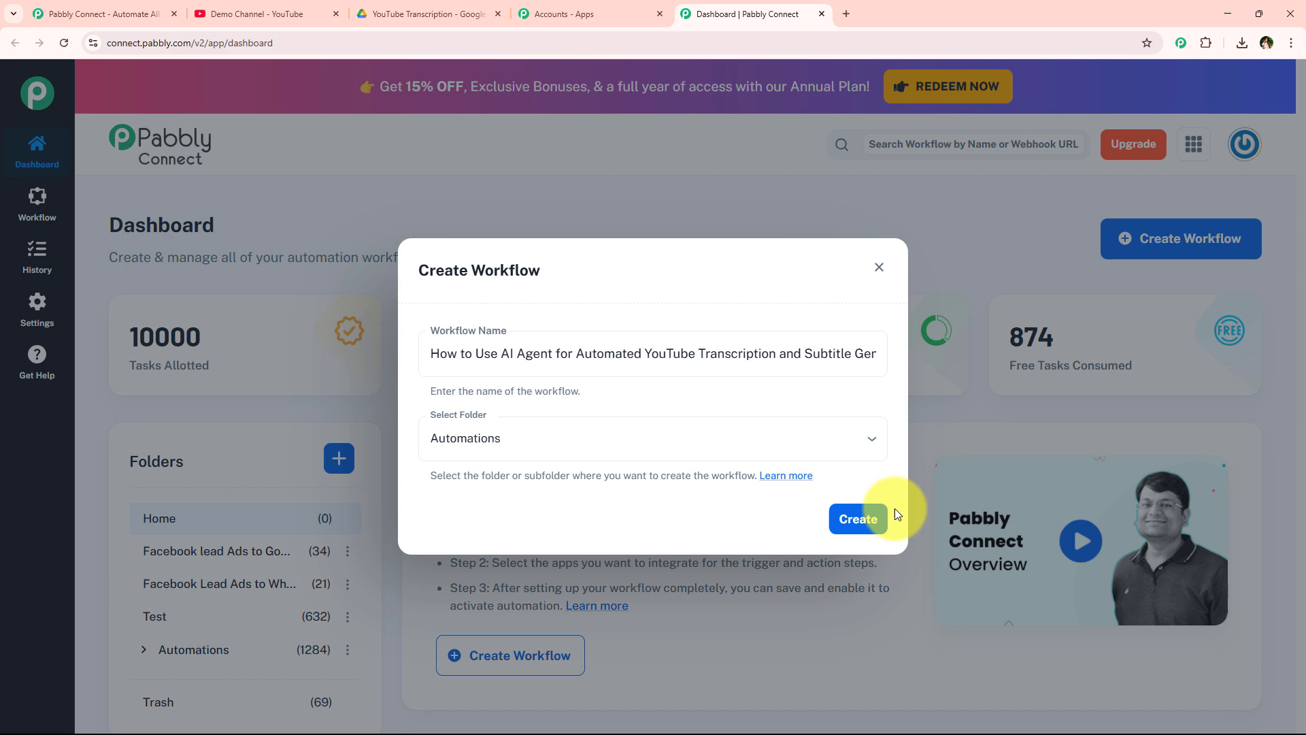
left_click(859, 524)
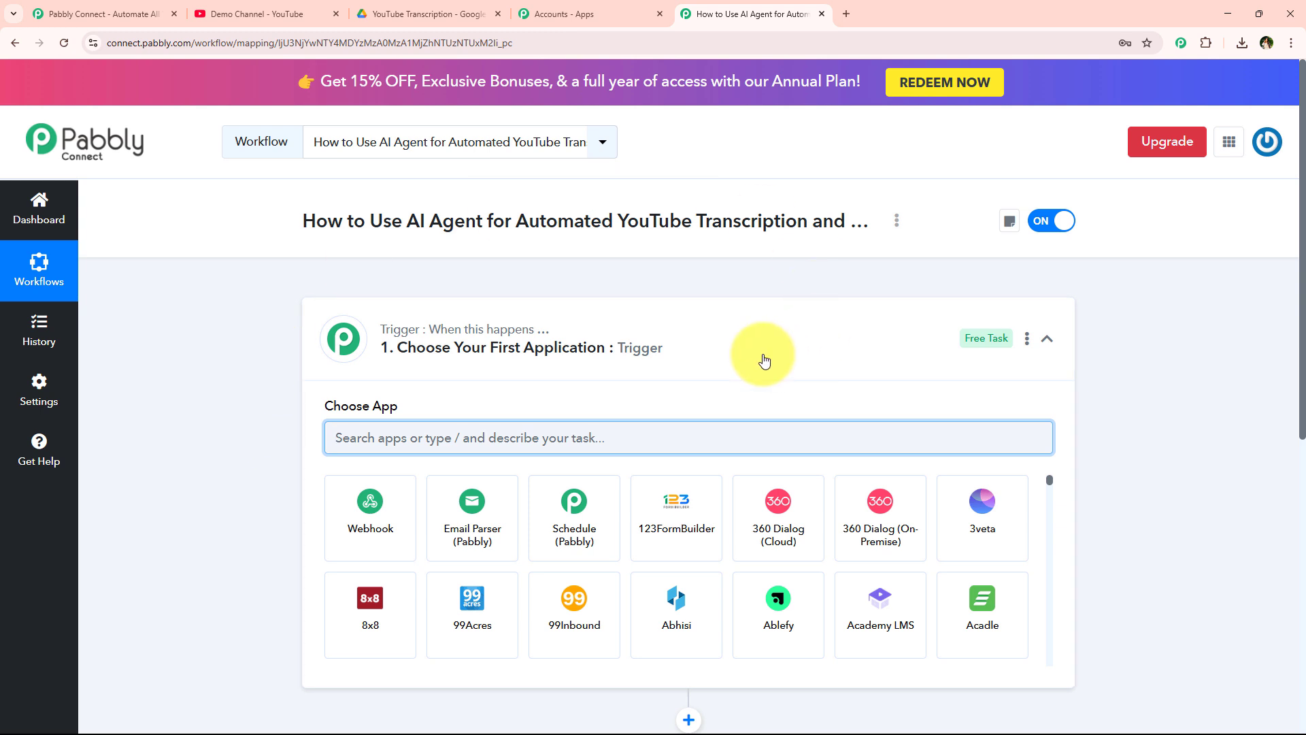
- Search 'YouTube' in the trigger step's app search and select YouTube as the trigger app
left_click(623, 342)
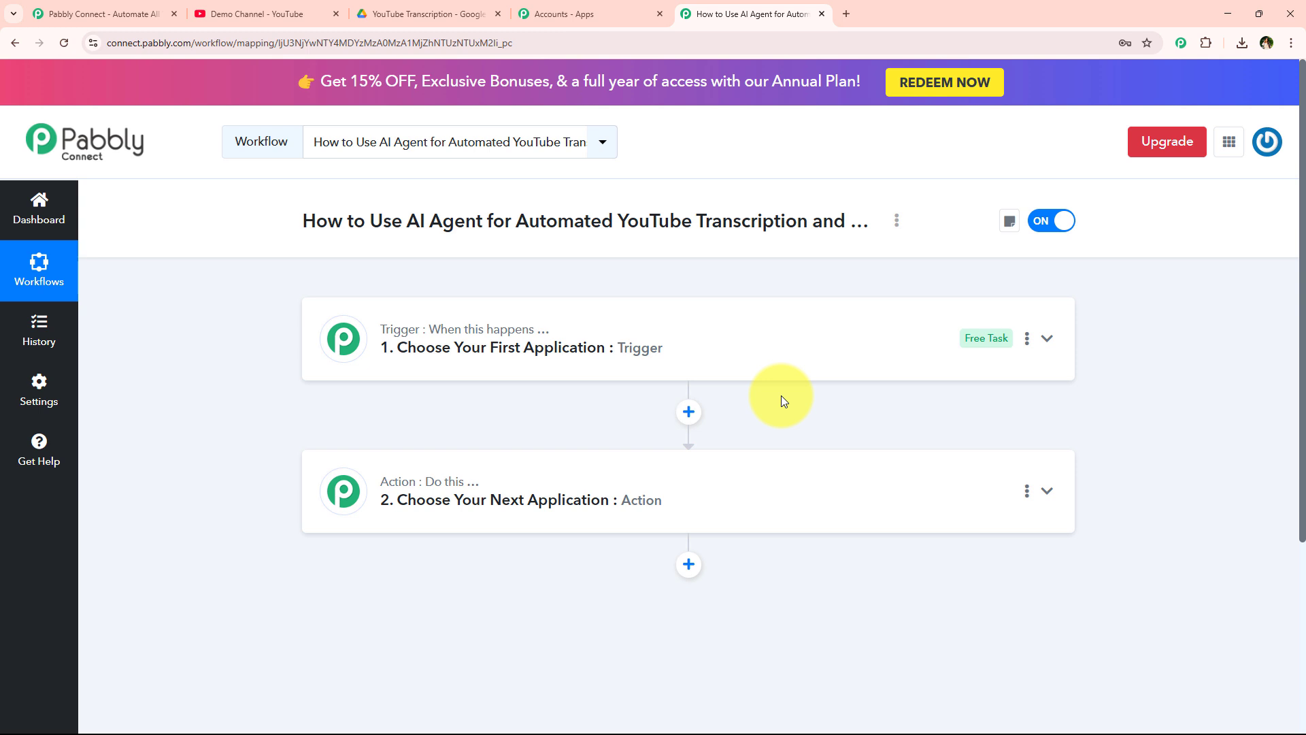
left_click(622, 357)
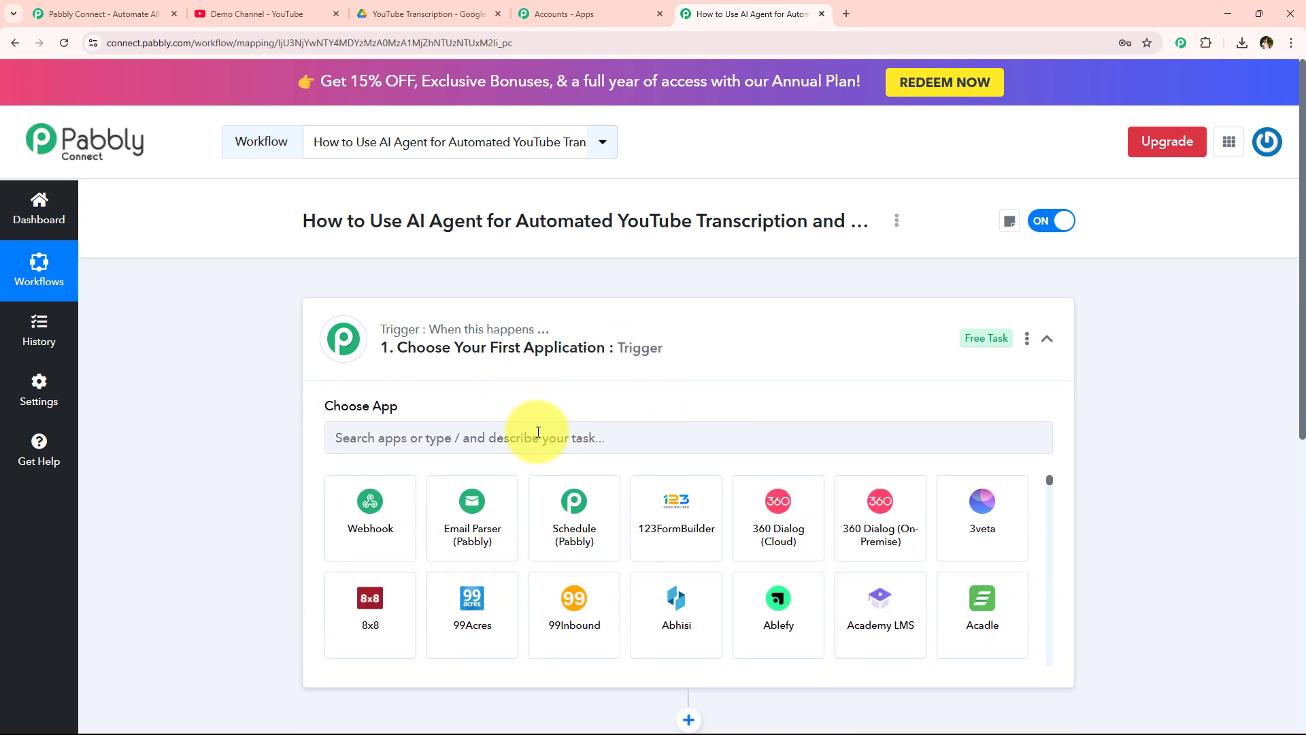
left_click(509, 450)
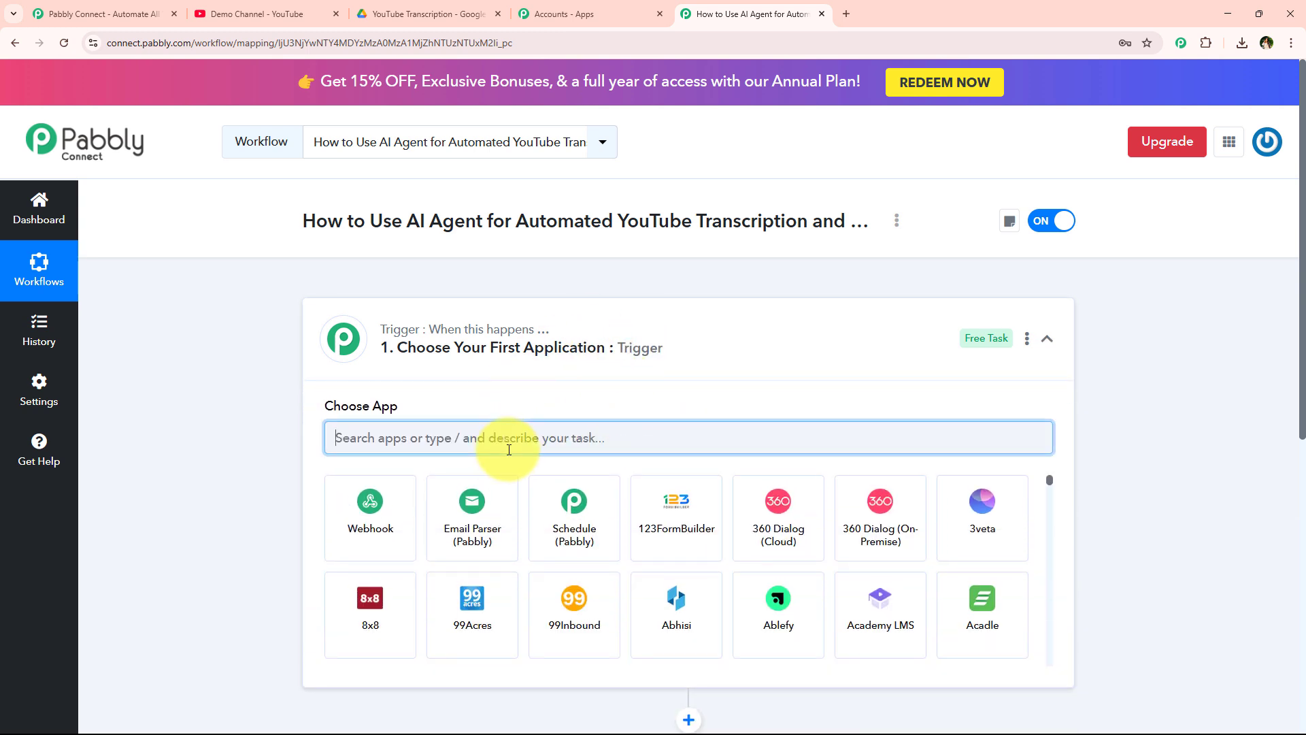
type("You")
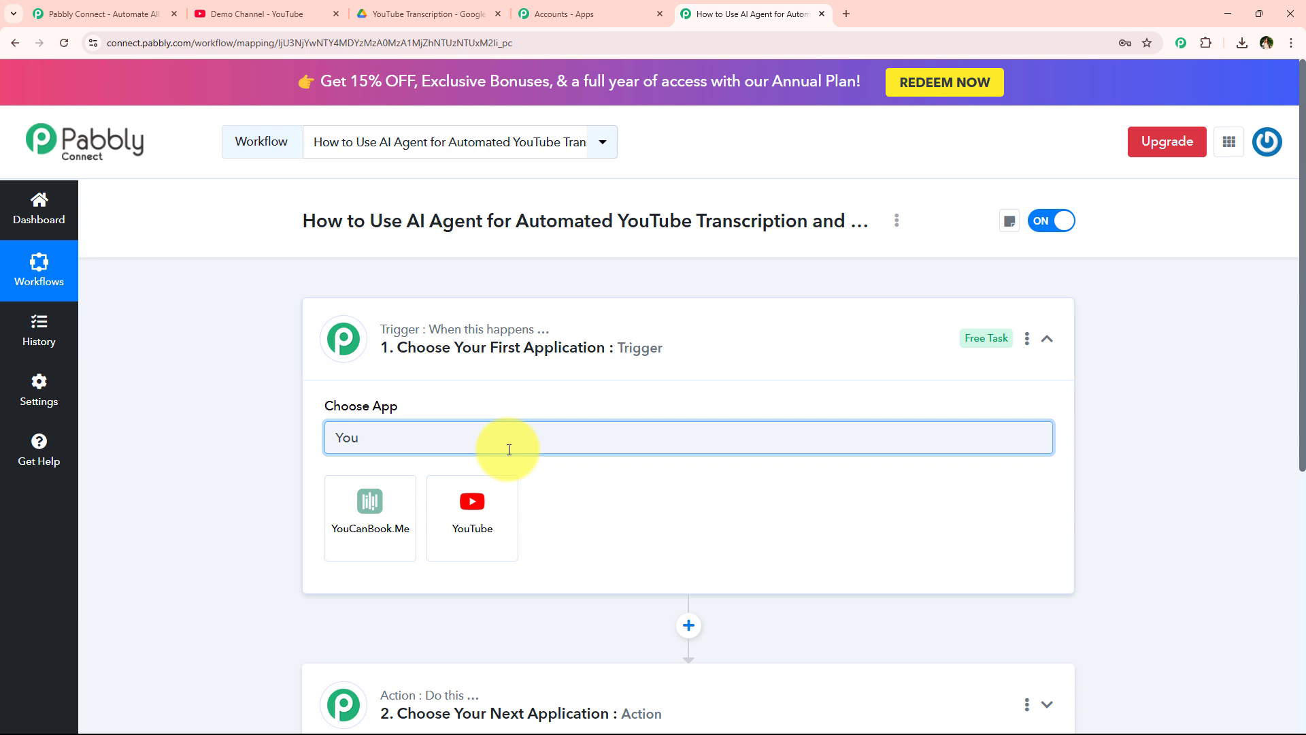
type("Tu")
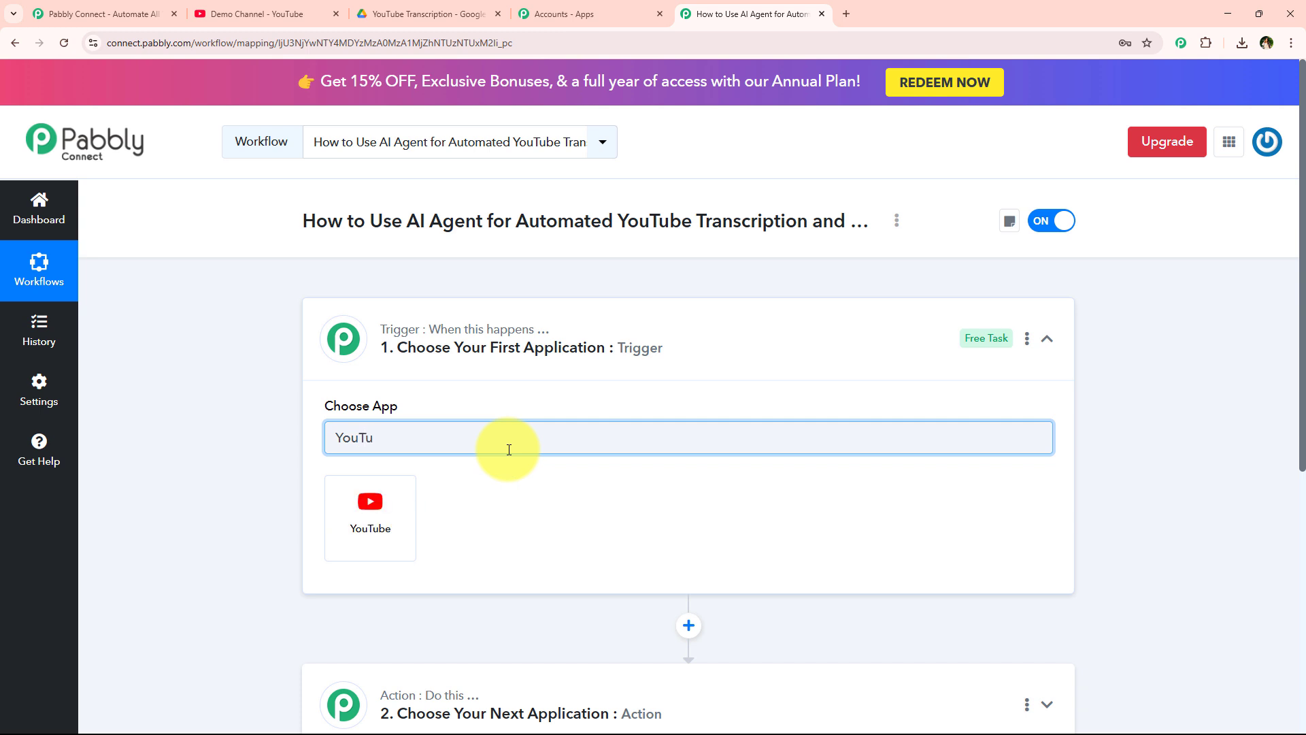
type("be")
left_click(398, 517)
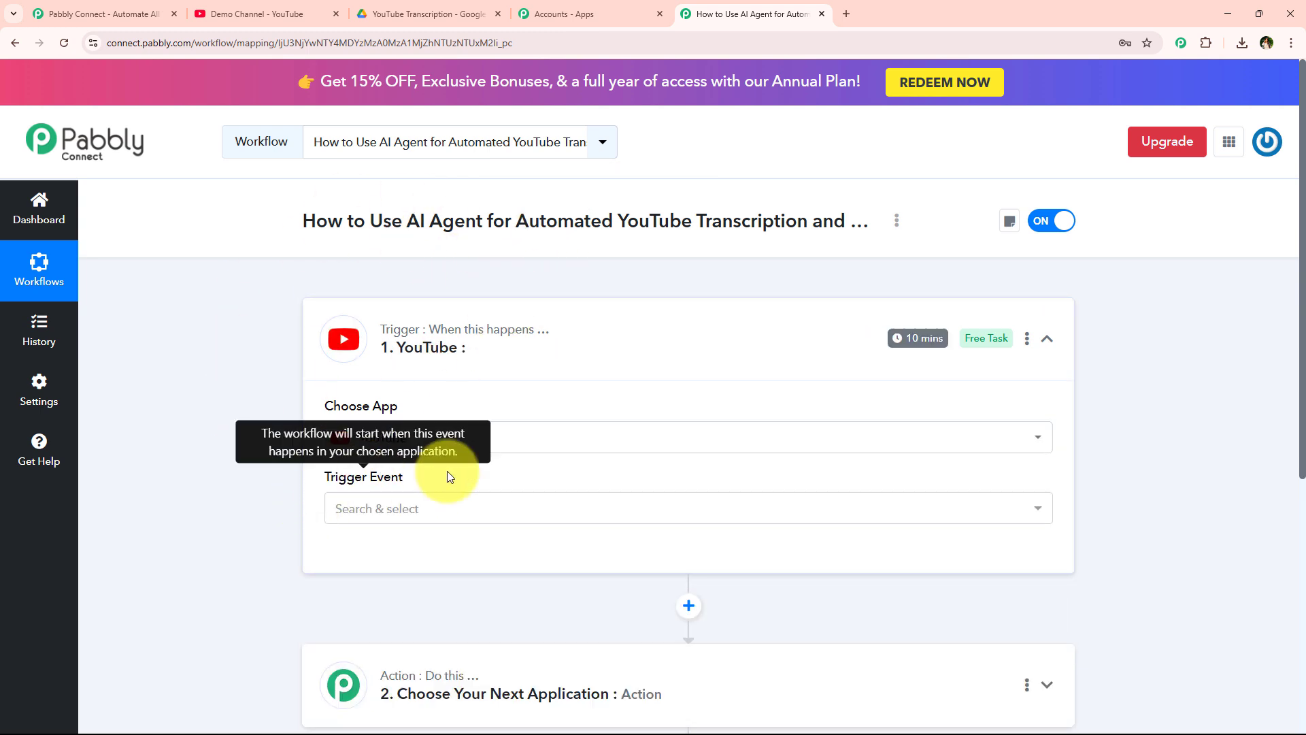
- Set the trigger event to 'New Video in Channel with Video URL' and add a new YouTube connection
left_click(434, 515)
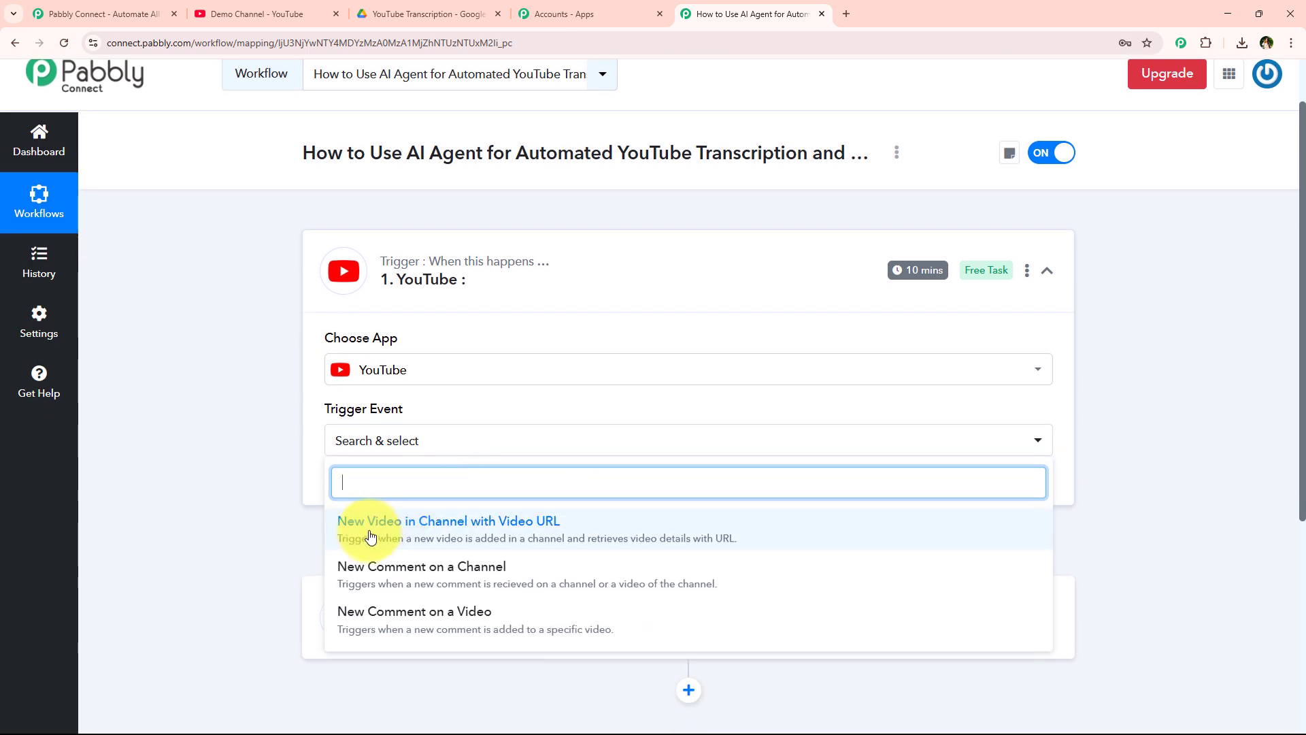
left_click(555, 524)
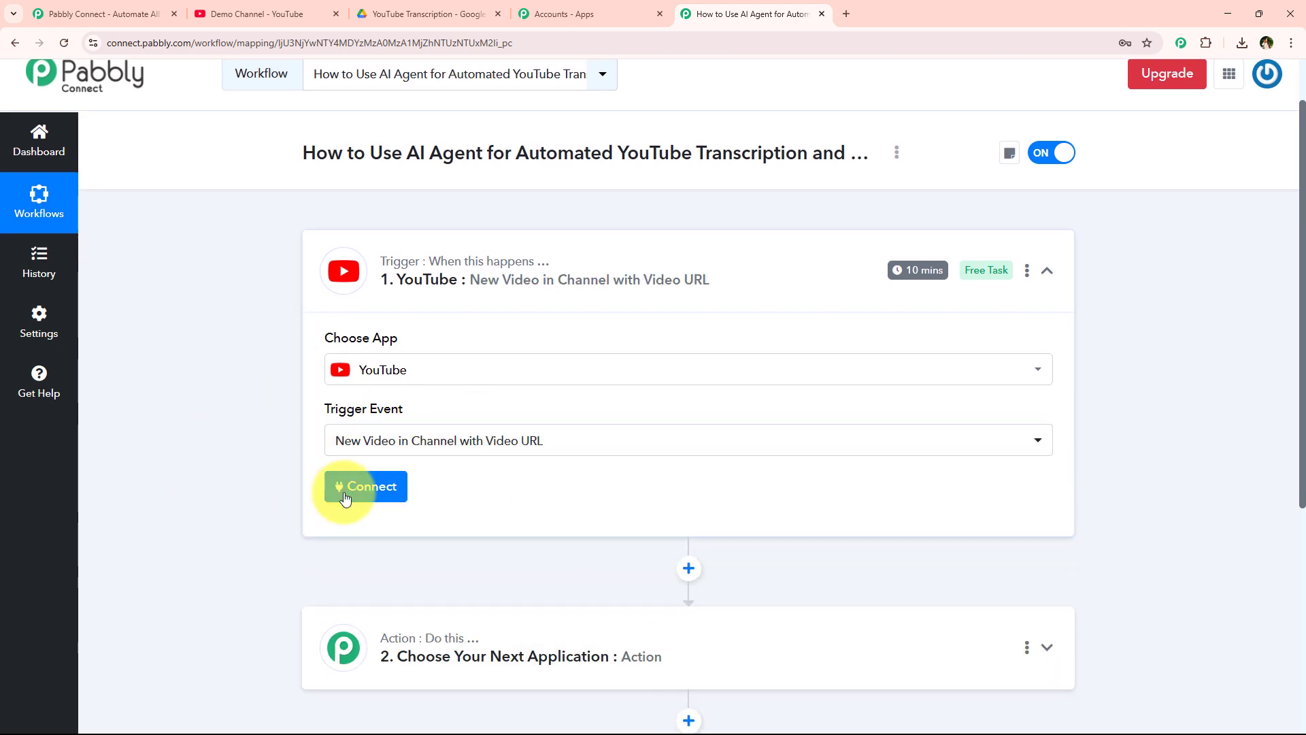
left_click(367, 499)
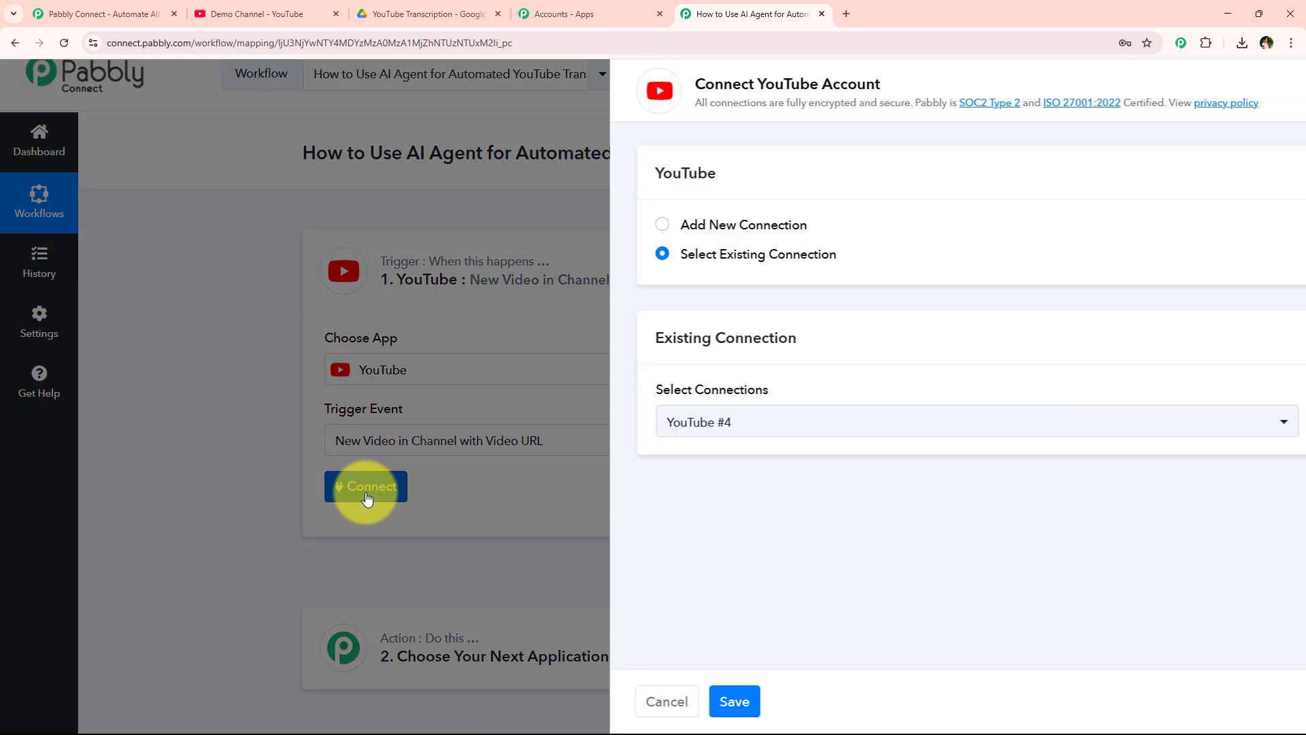
left_click_drag(619, 219, 752, 227)
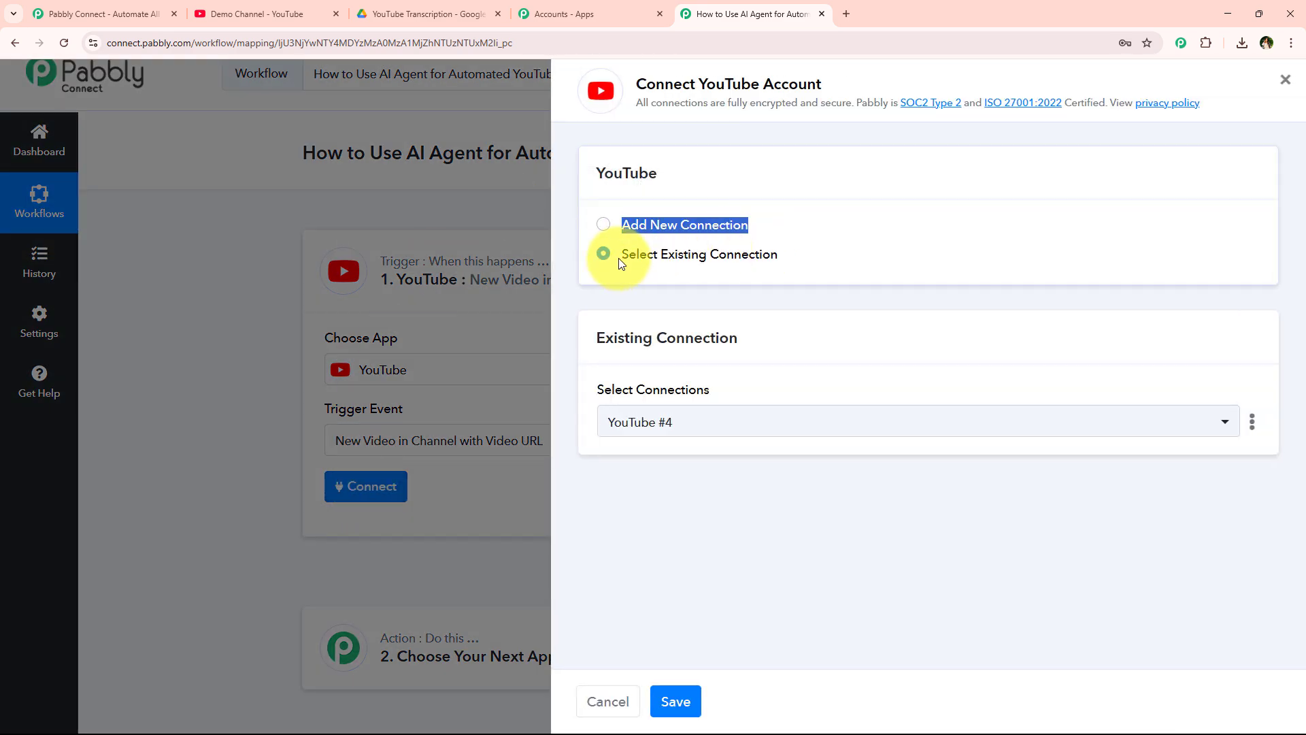
left_click_drag(605, 253, 723, 286)
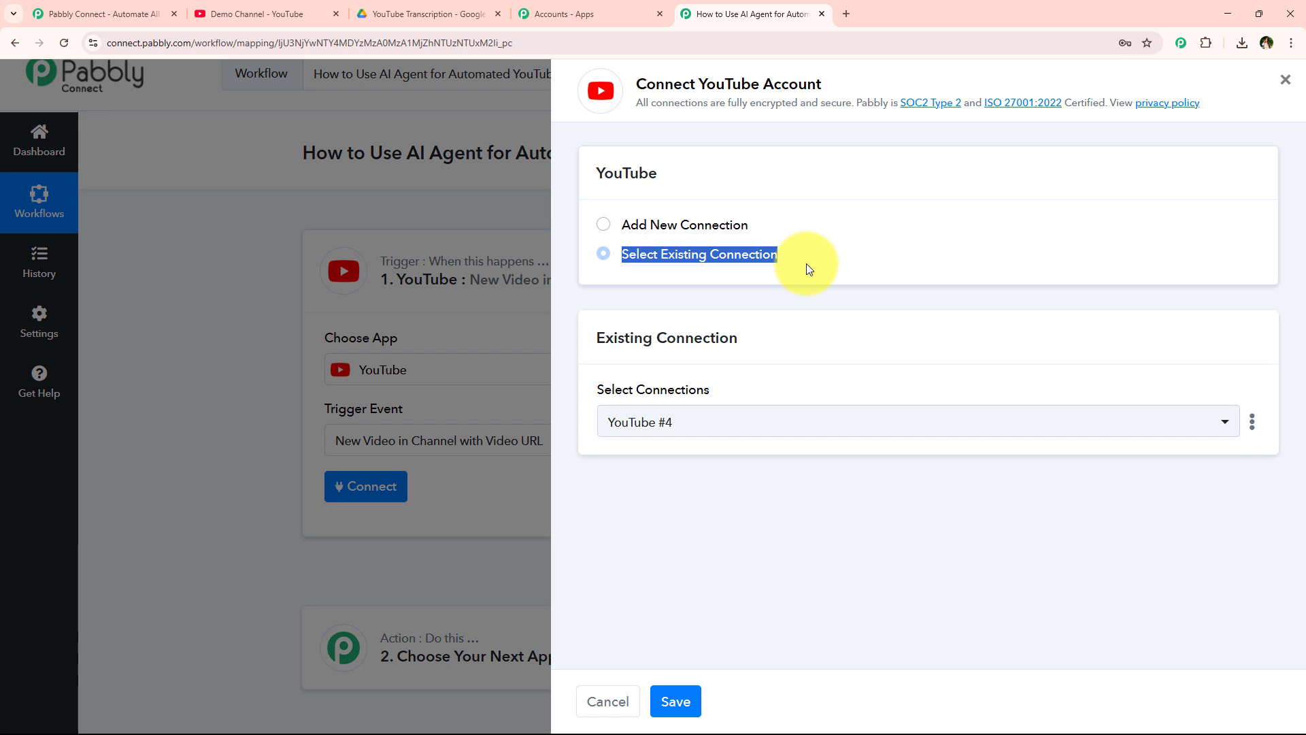
left_click_drag(706, 84, 819, 86)
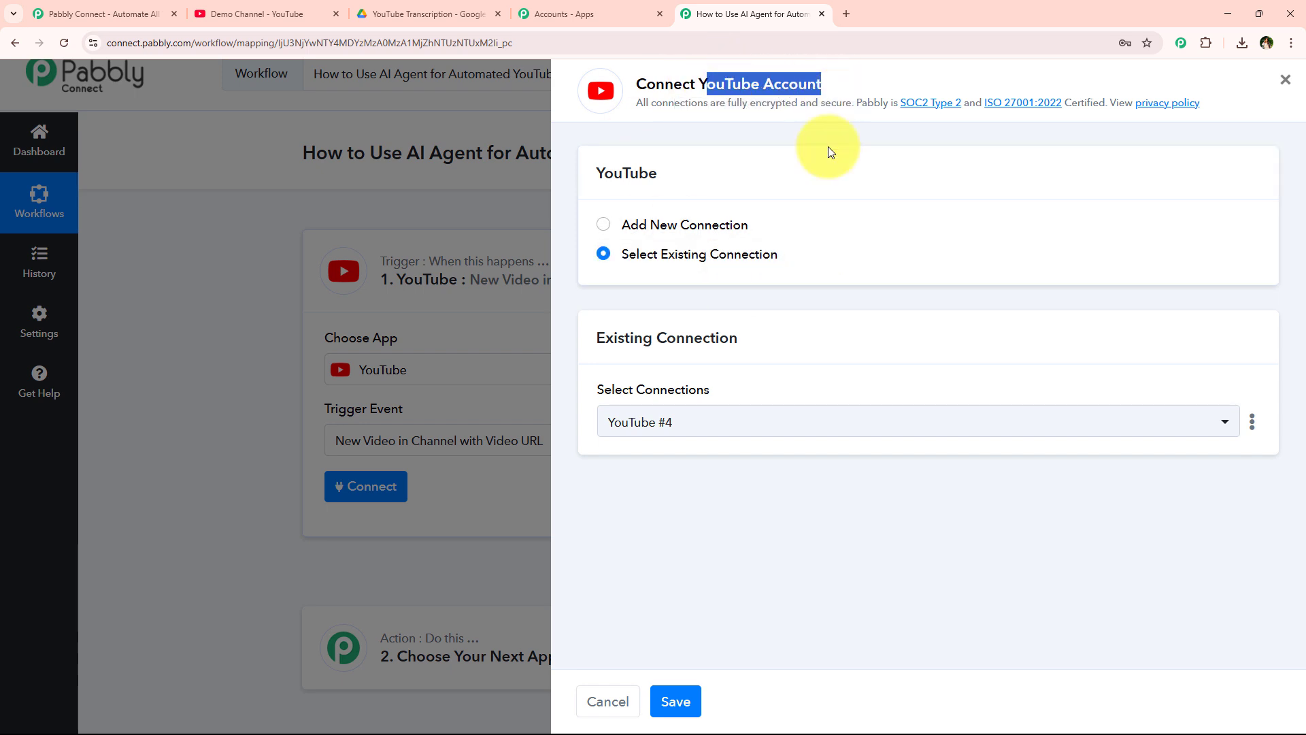
left_click(826, 251)
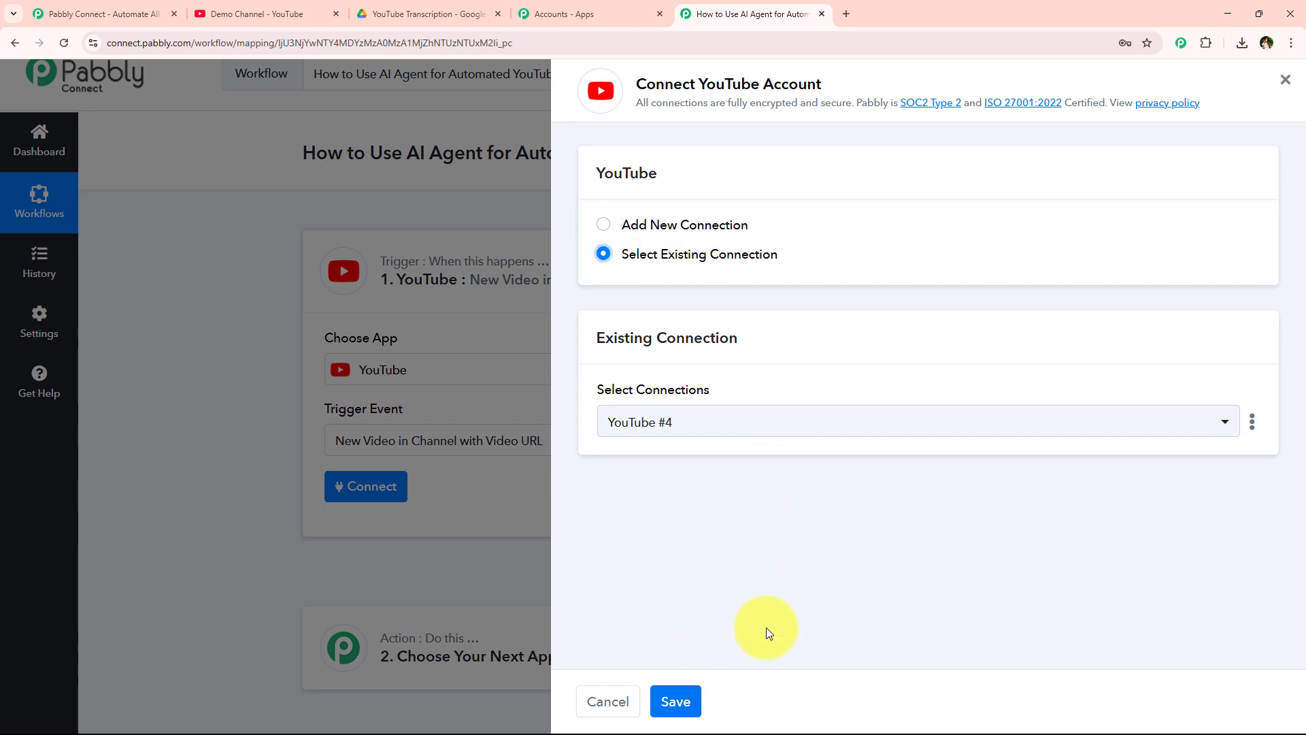
left_click(704, 231)
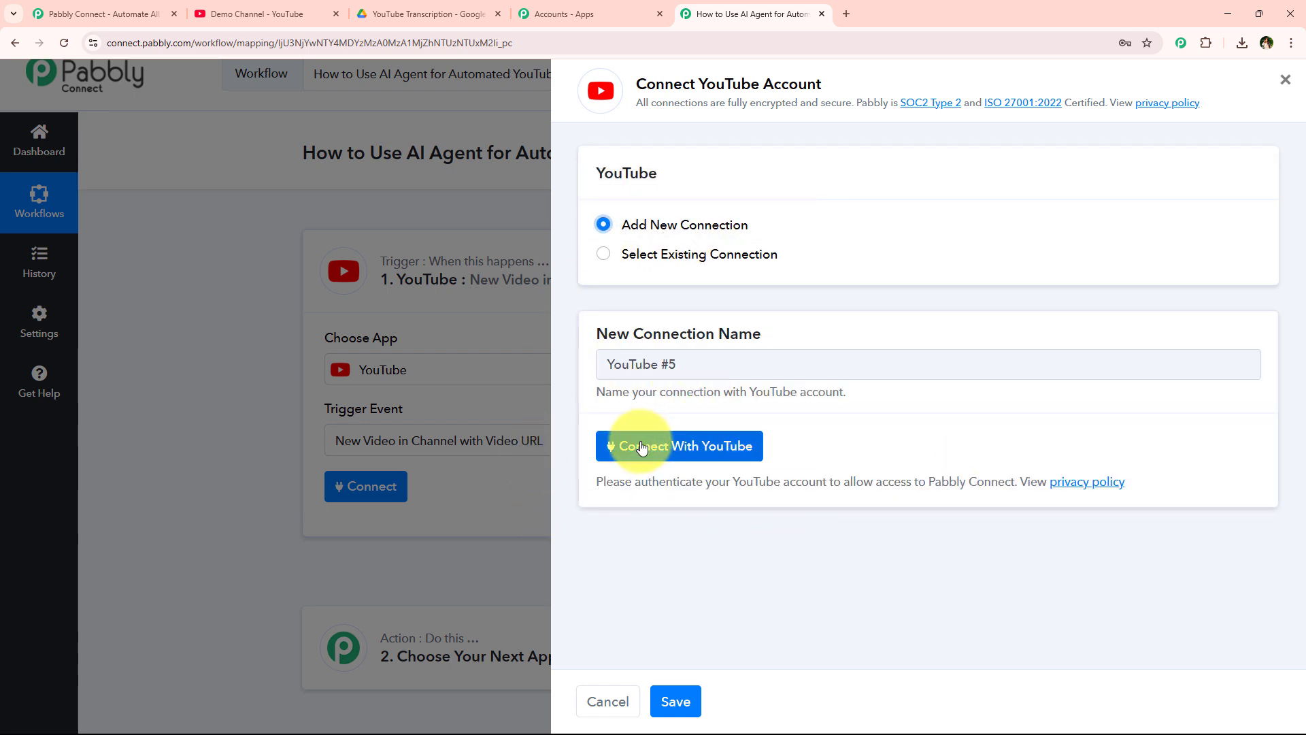
- Authorize YouTube by signing in with the Google account and granting Pabbly access
left_click(723, 447)
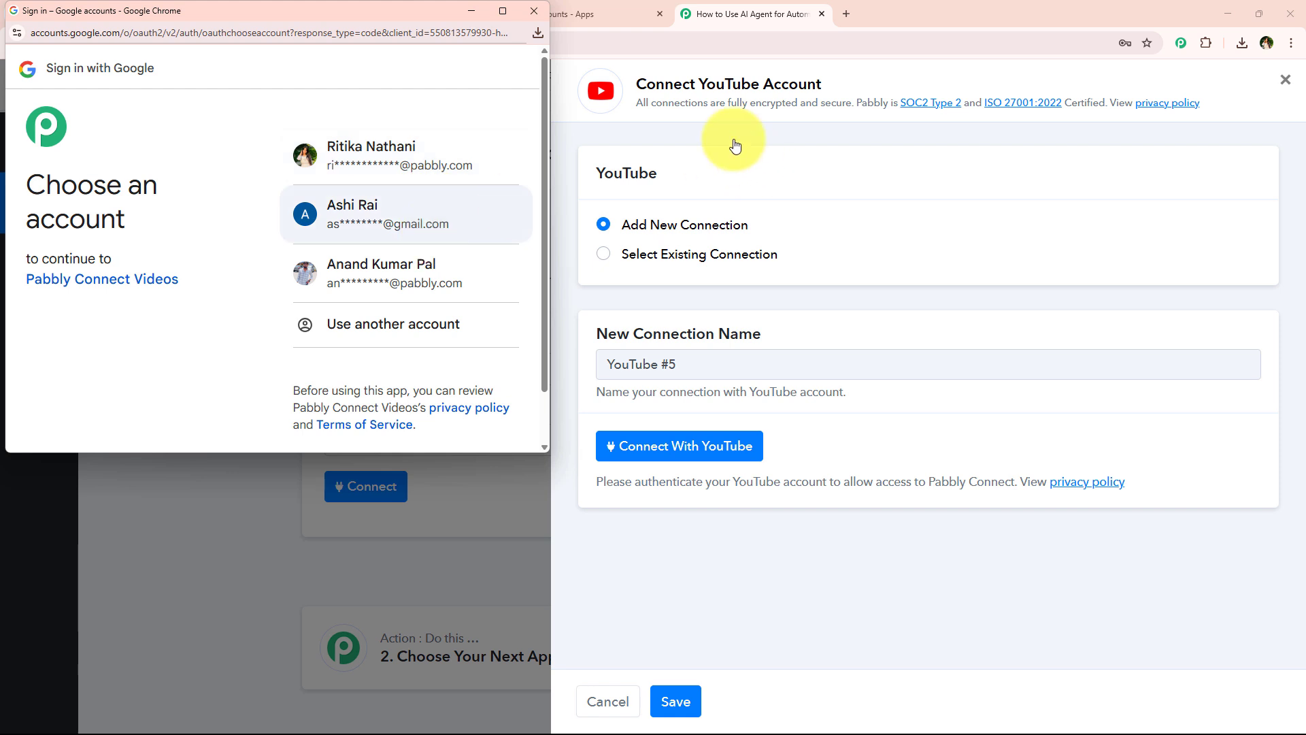
left_click(387, 235)
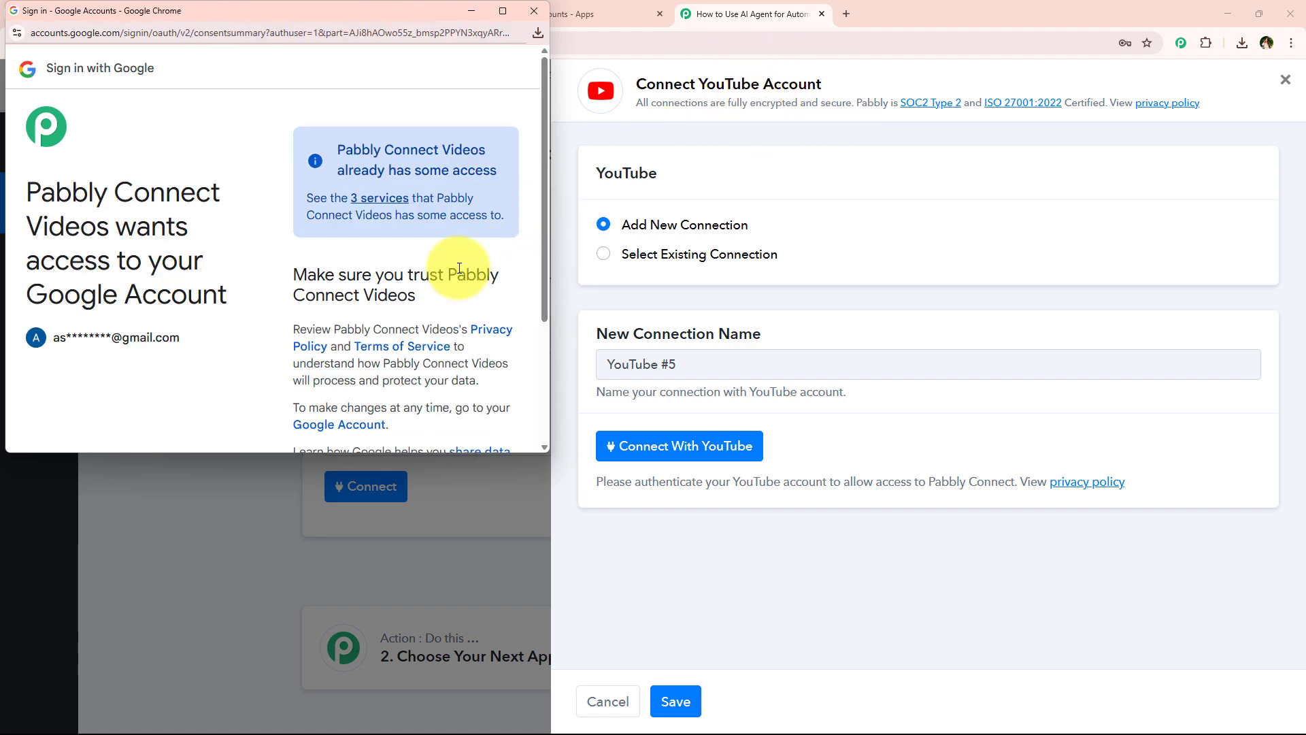
scroll(447, 285, "down", 2)
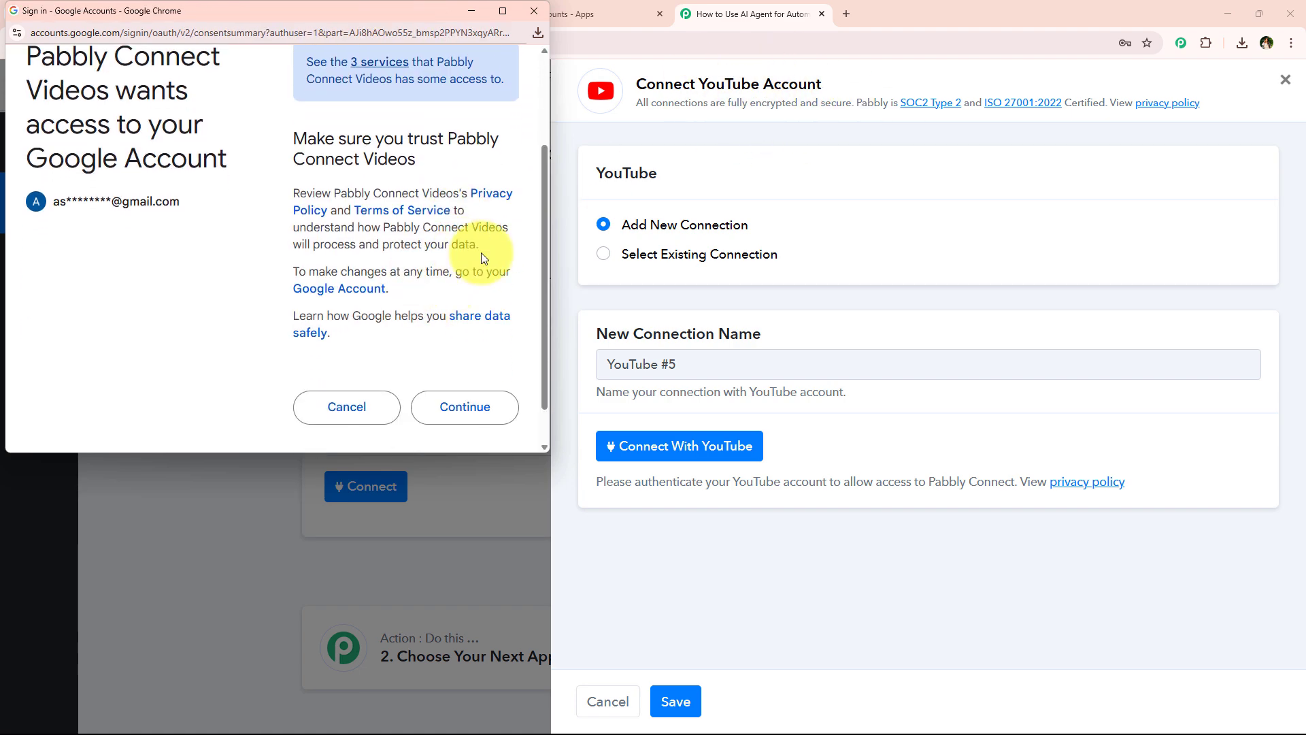
scroll(463, 232, "up", 2)
scroll(419, 313, "down", 3)
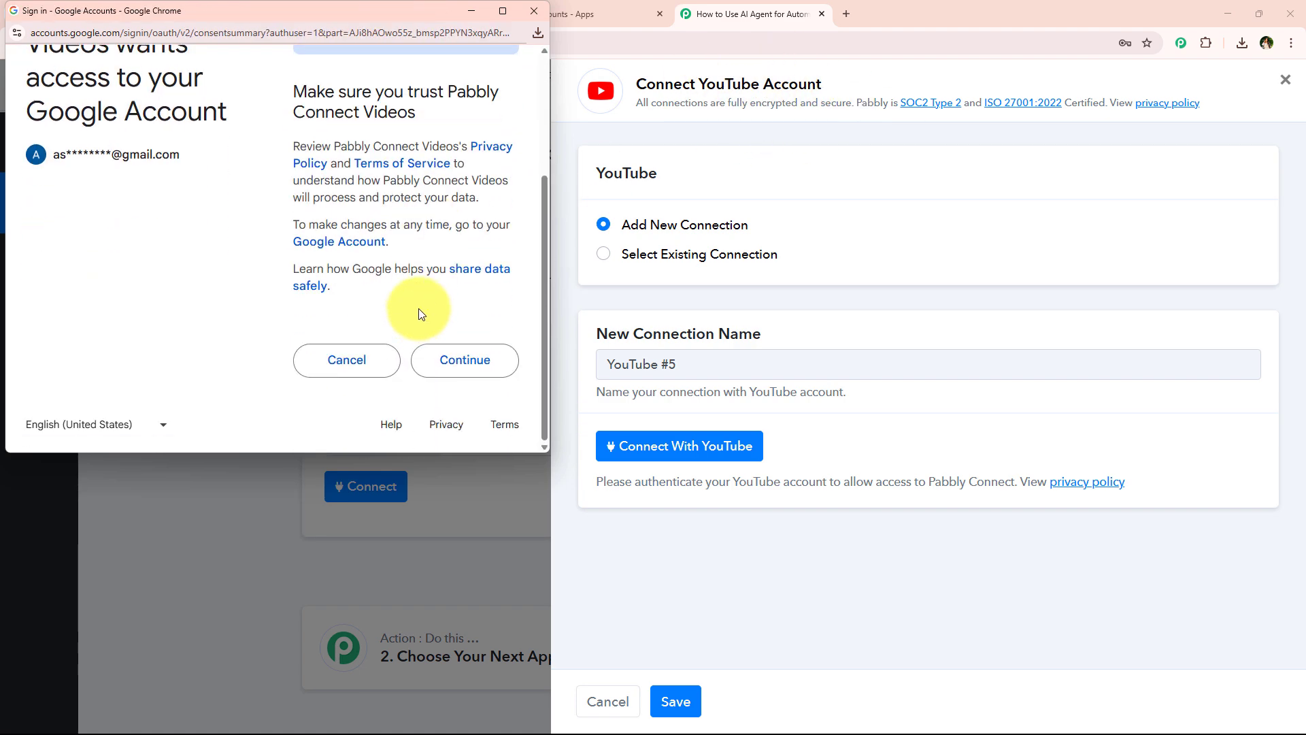
left_click(447, 365)
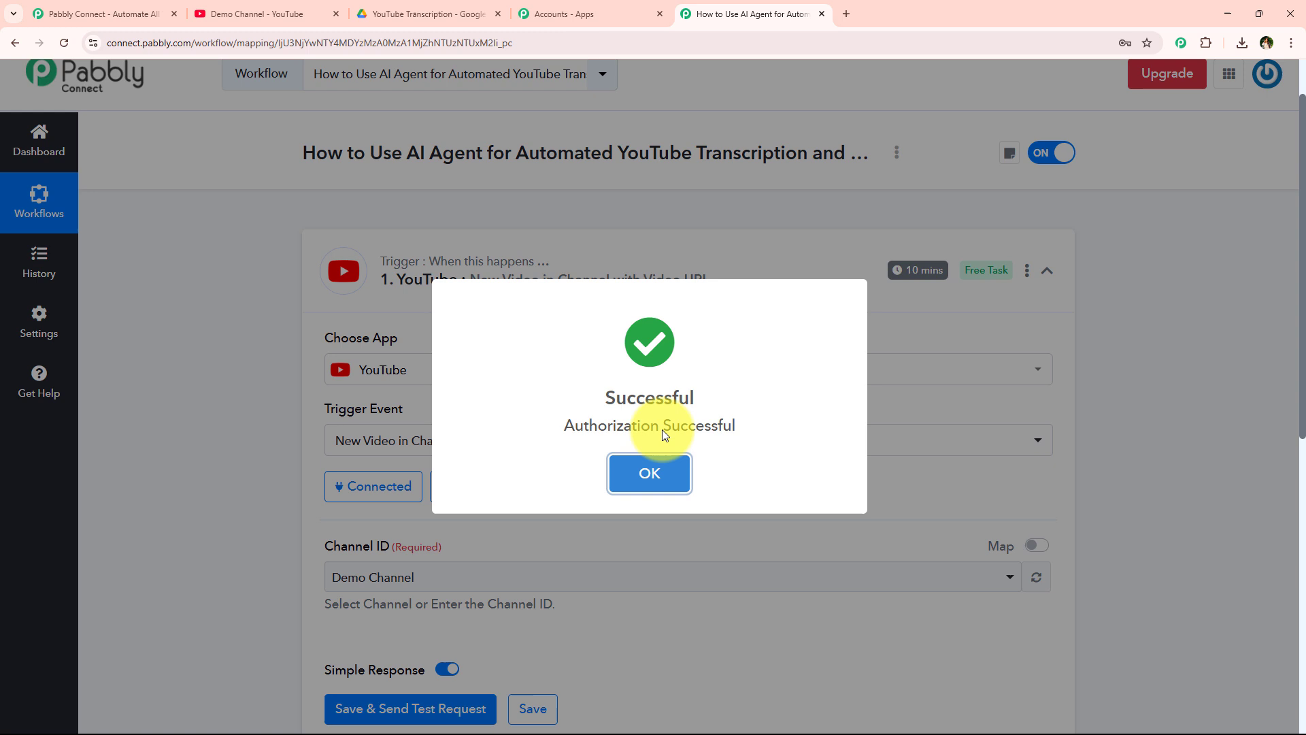
- Dismiss the success message and set the trigger's Channel ID to Demo Channel
left_click(657, 474)
scroll(408, 517, "down", 2)
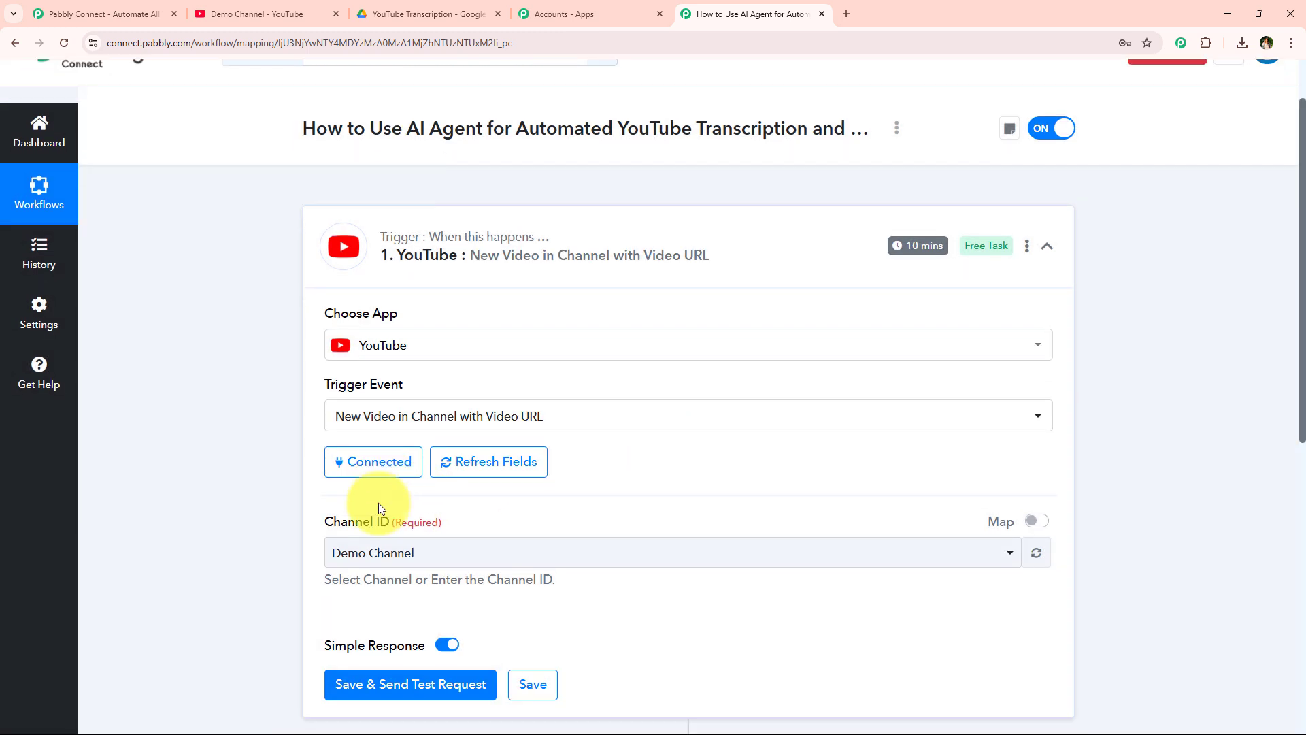
left_click(388, 443)
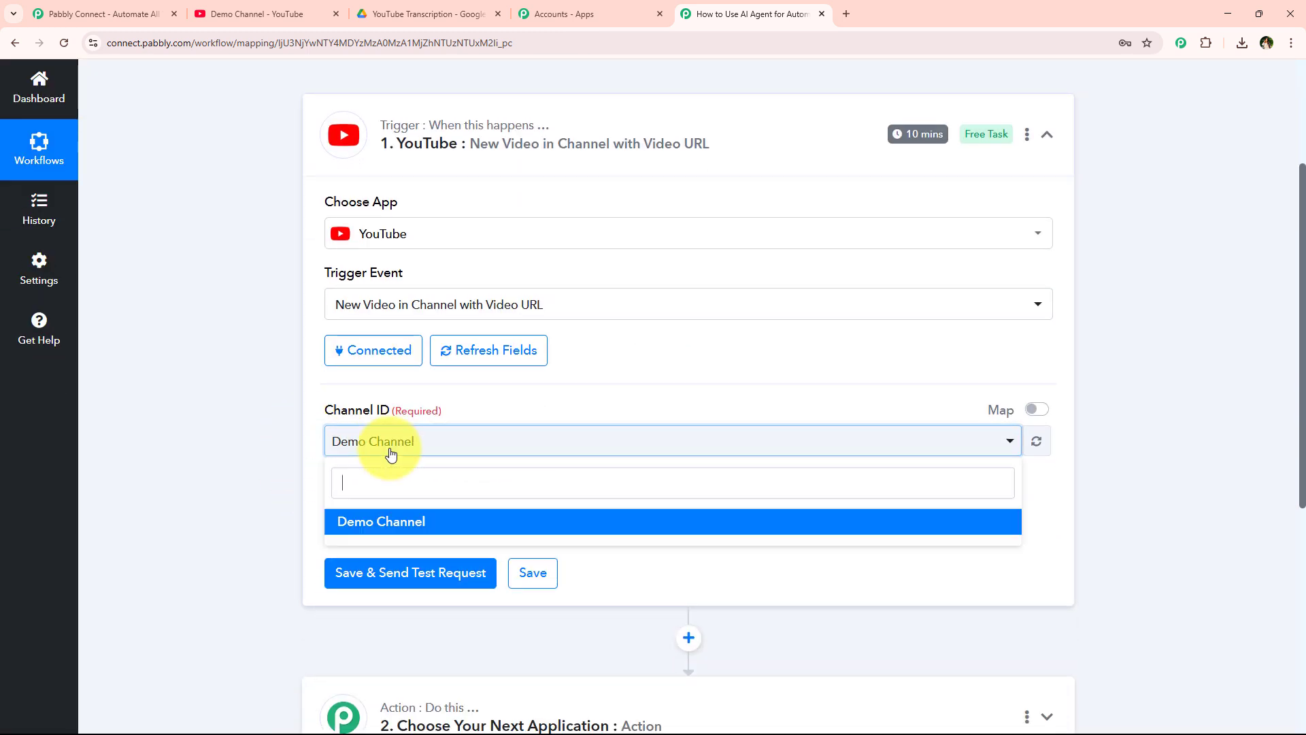
left_click(402, 523)
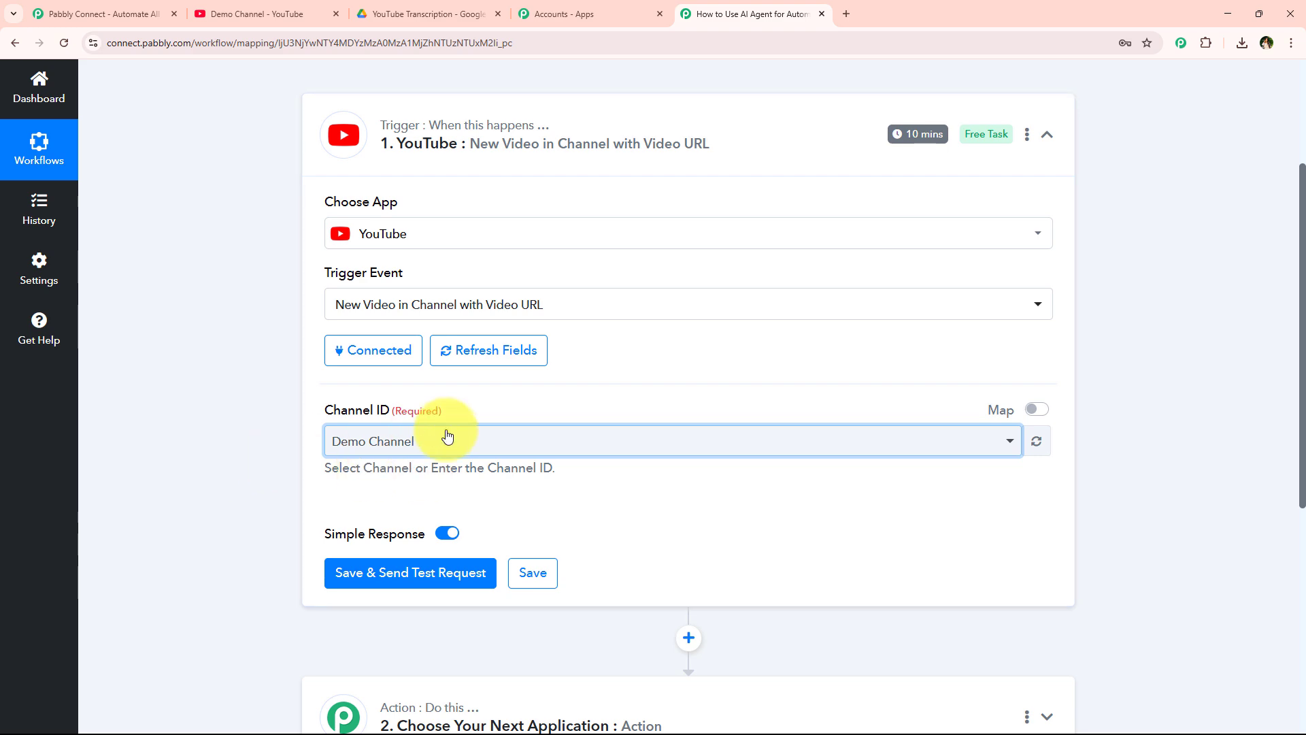
left_click(487, 448)
left_click(476, 518)
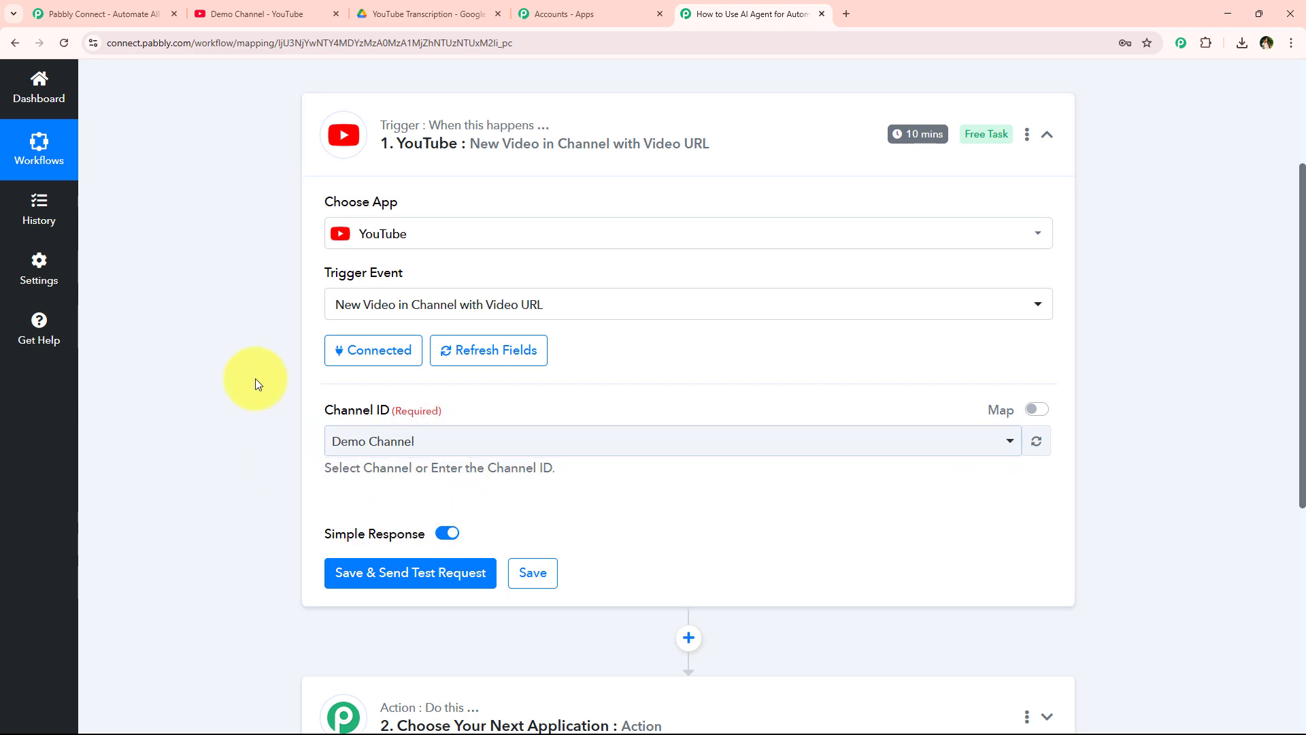
- Compare the Pabbly workflow against the Demo Channel videos page, ending on YouTube
left_click(245, 14)
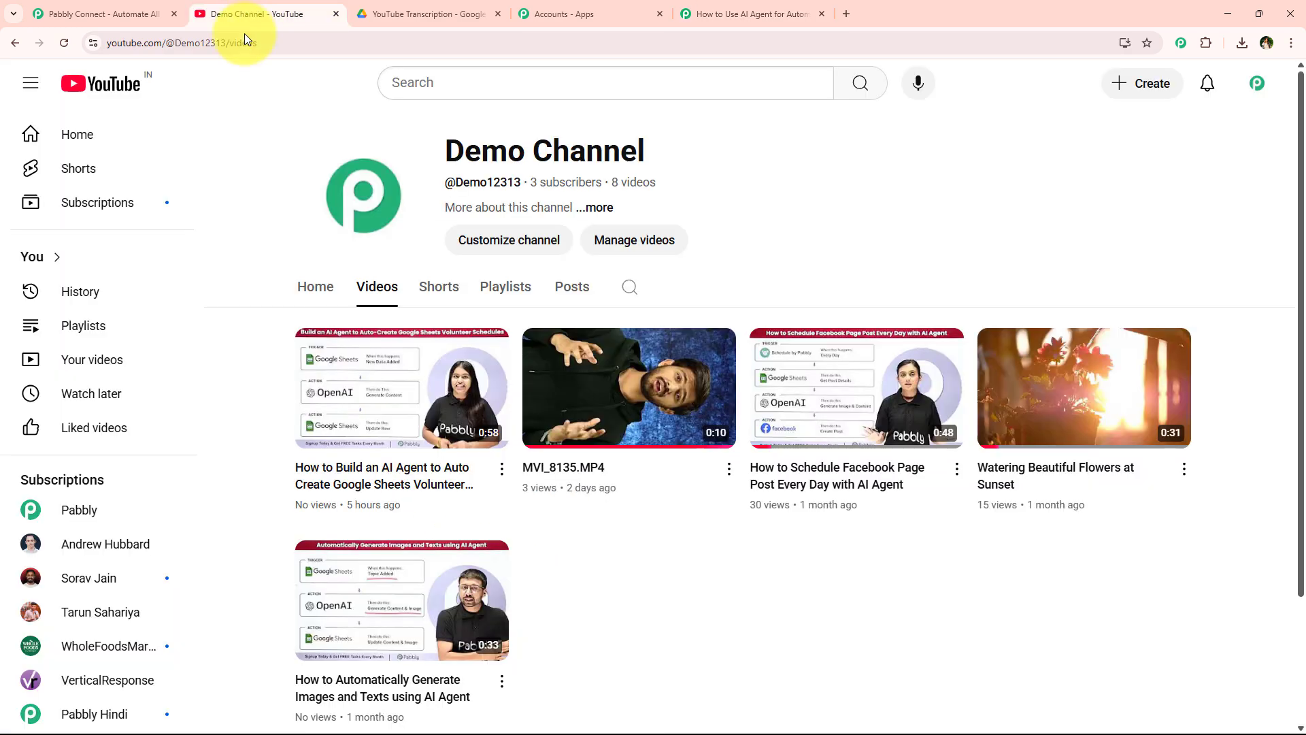
left_click(722, 8)
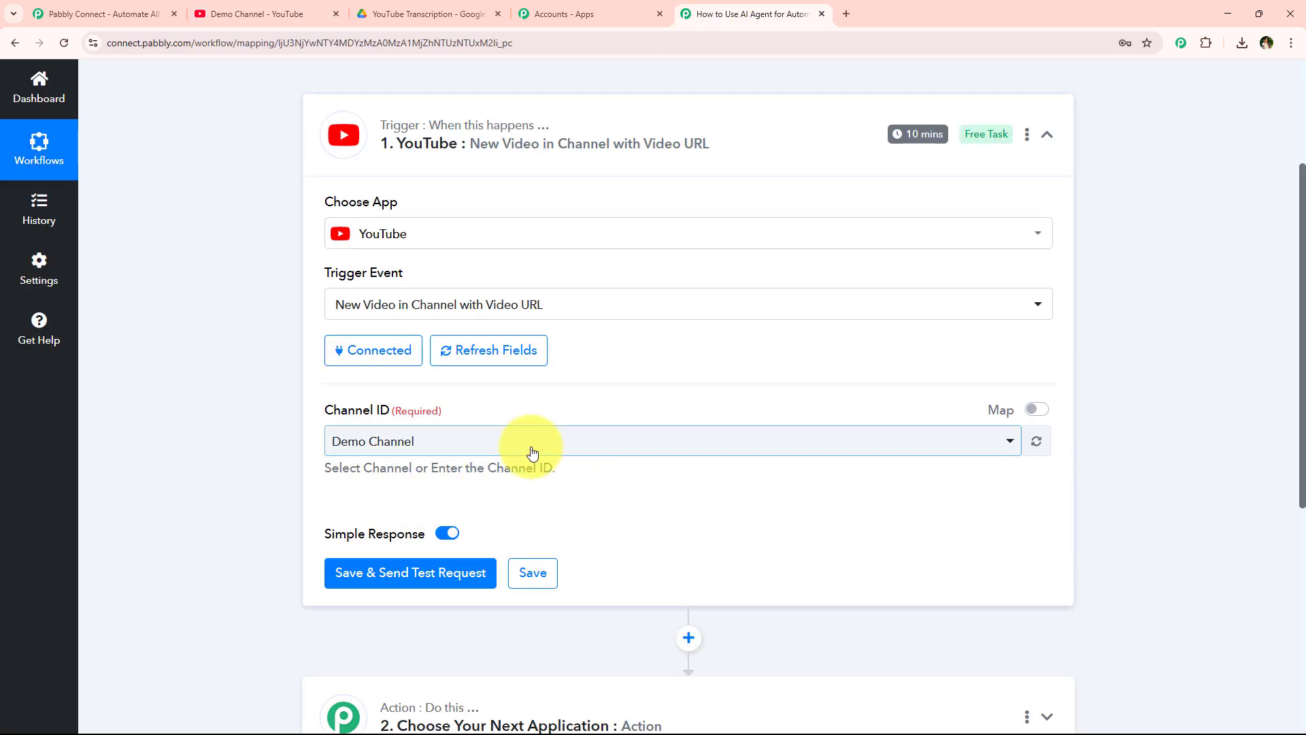
scroll(531, 452, "down", 1)
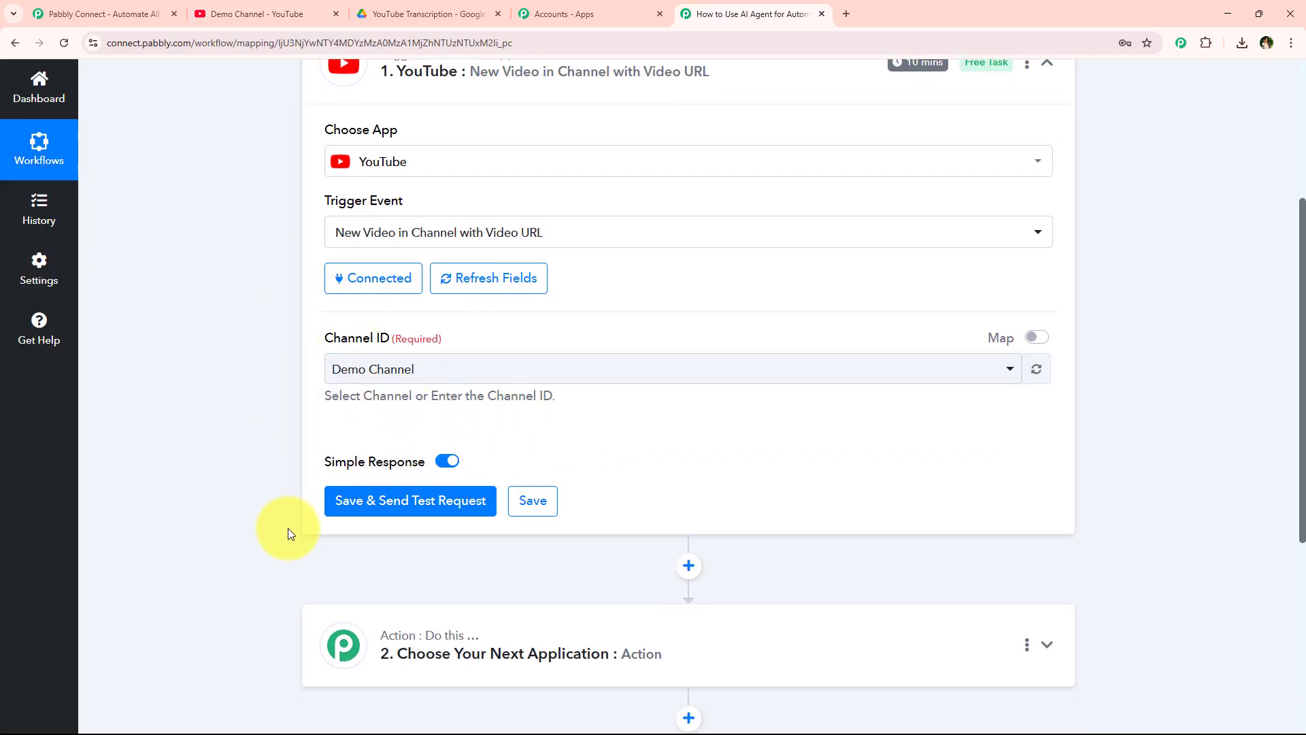
scroll(287, 528, "down", 1)
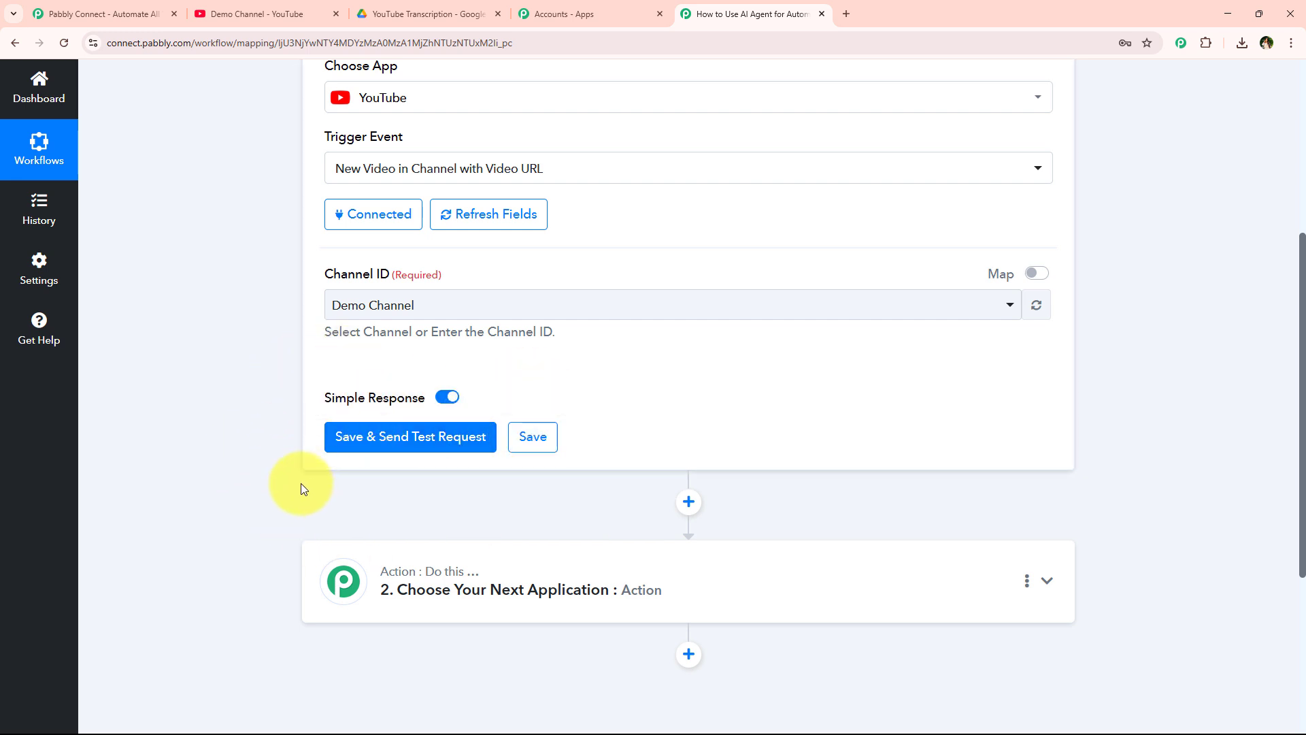
scroll(314, 436, "up", 5)
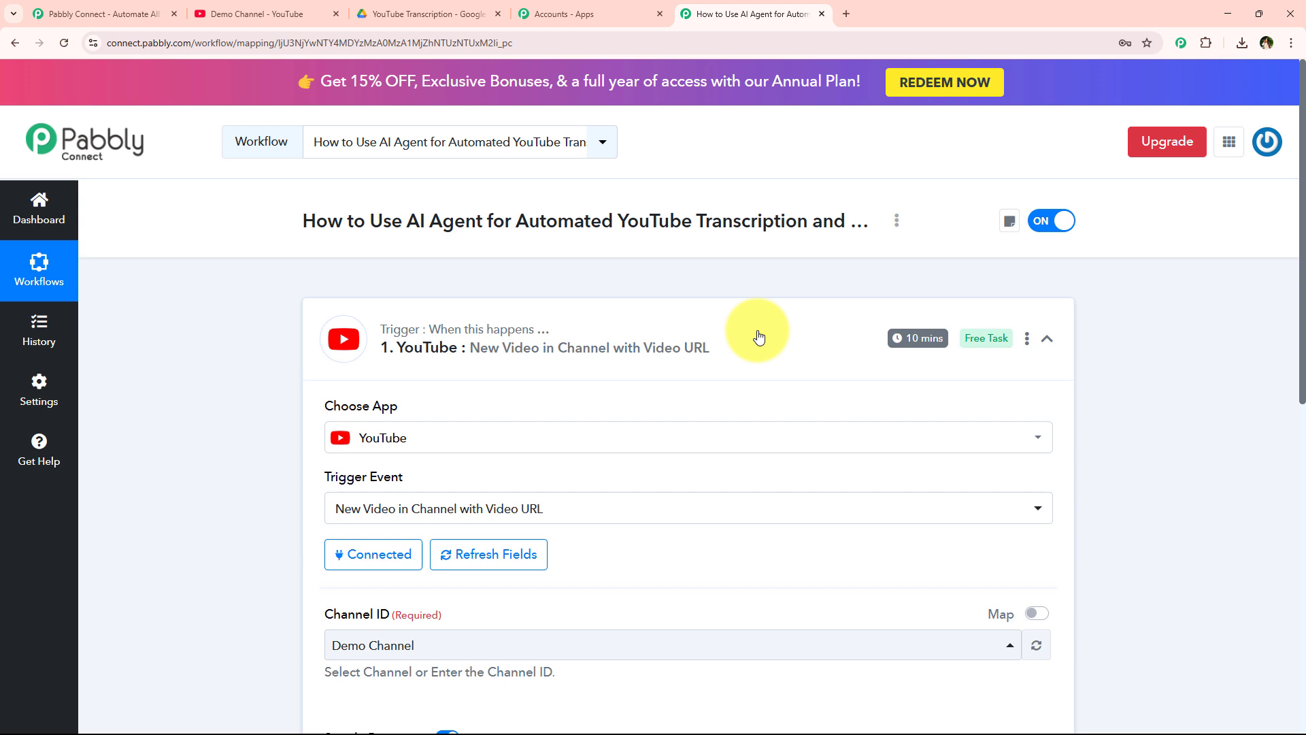
mouse_move(898, 347)
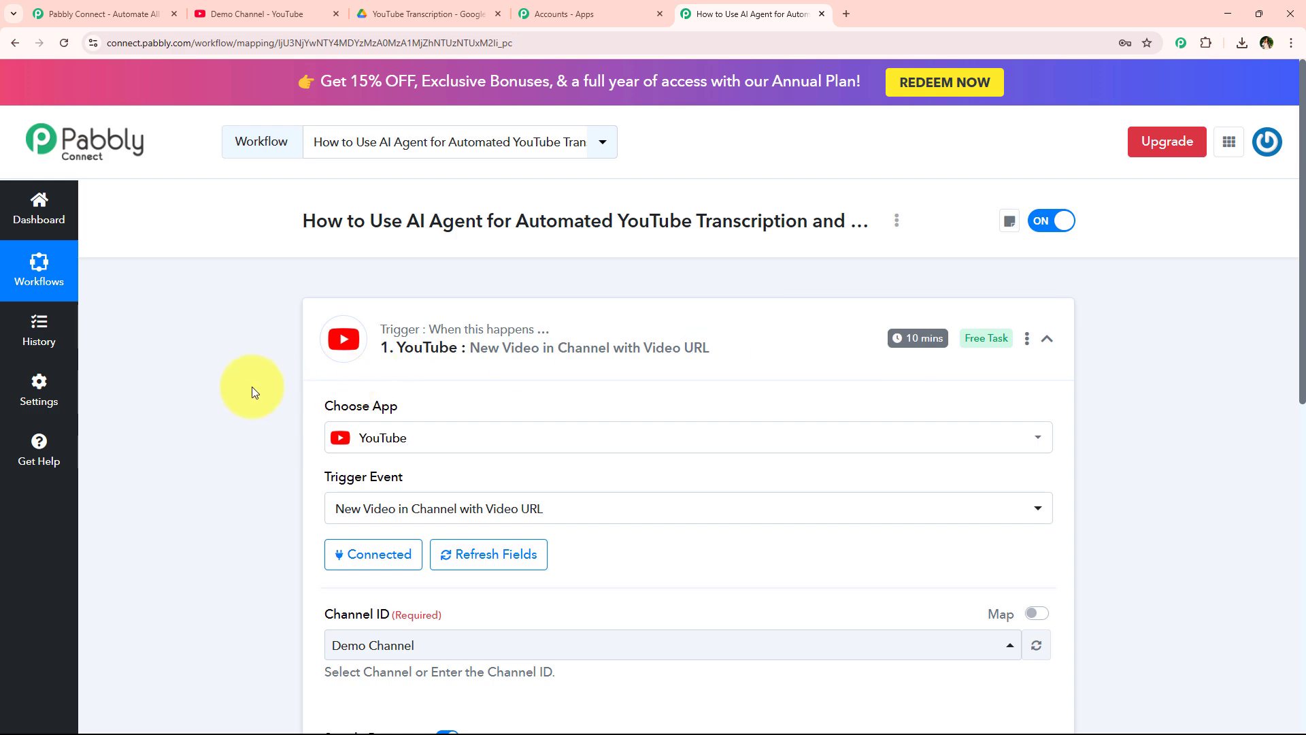
scroll(250, 386, "down", 5)
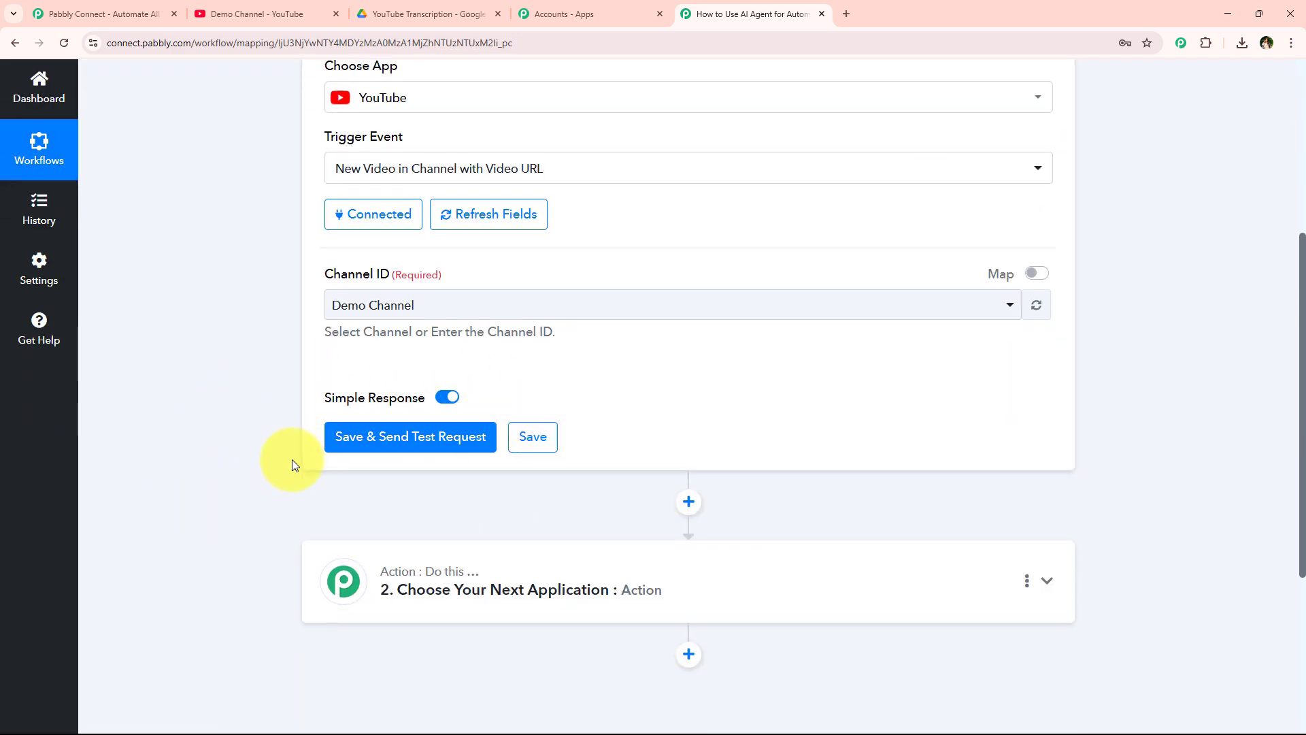
scroll(294, 462, "up", 1)
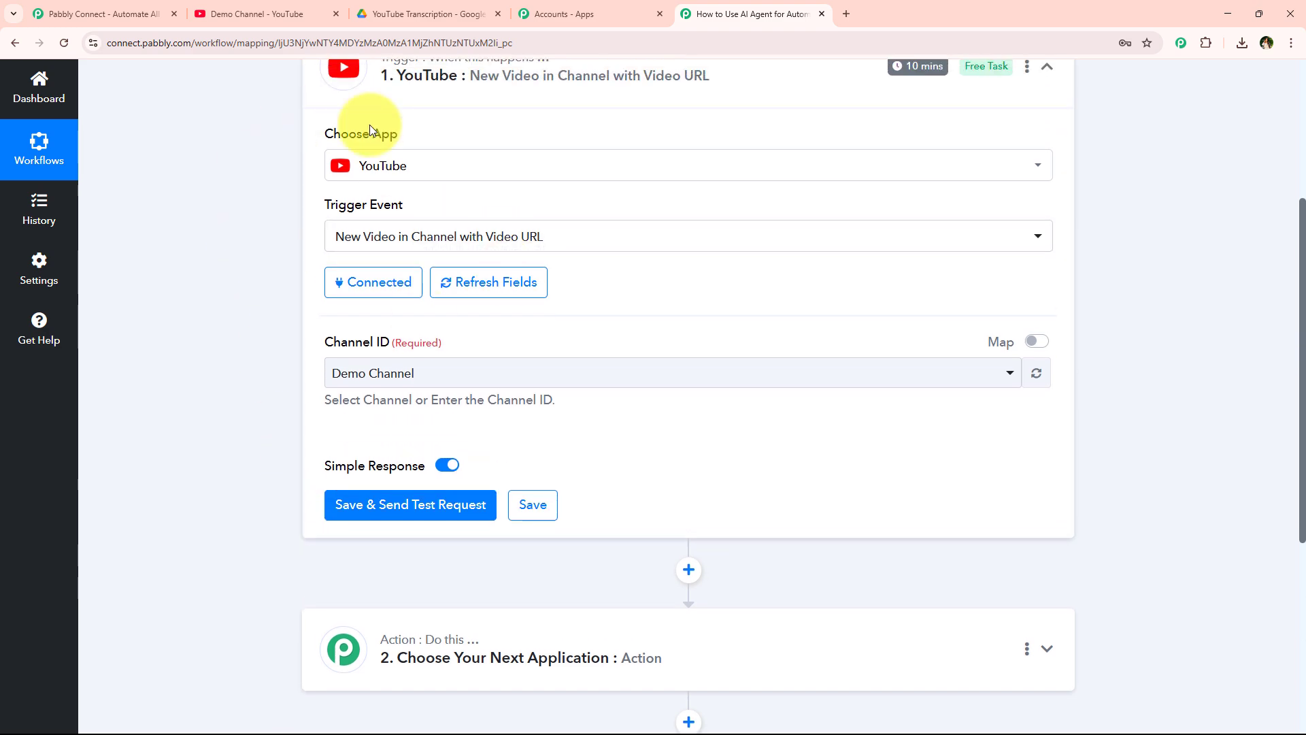
scroll(272, 262, "down", 2)
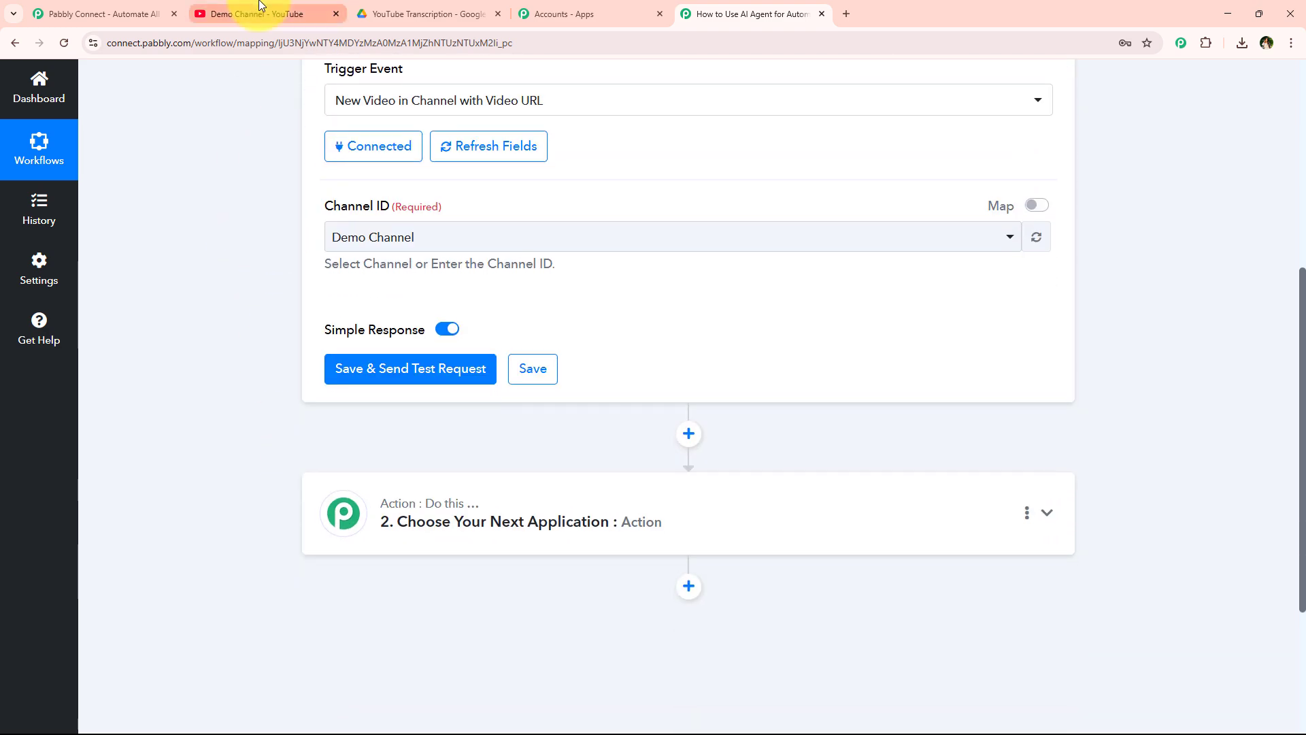
left_click(258, 14)
left_click(781, 14)
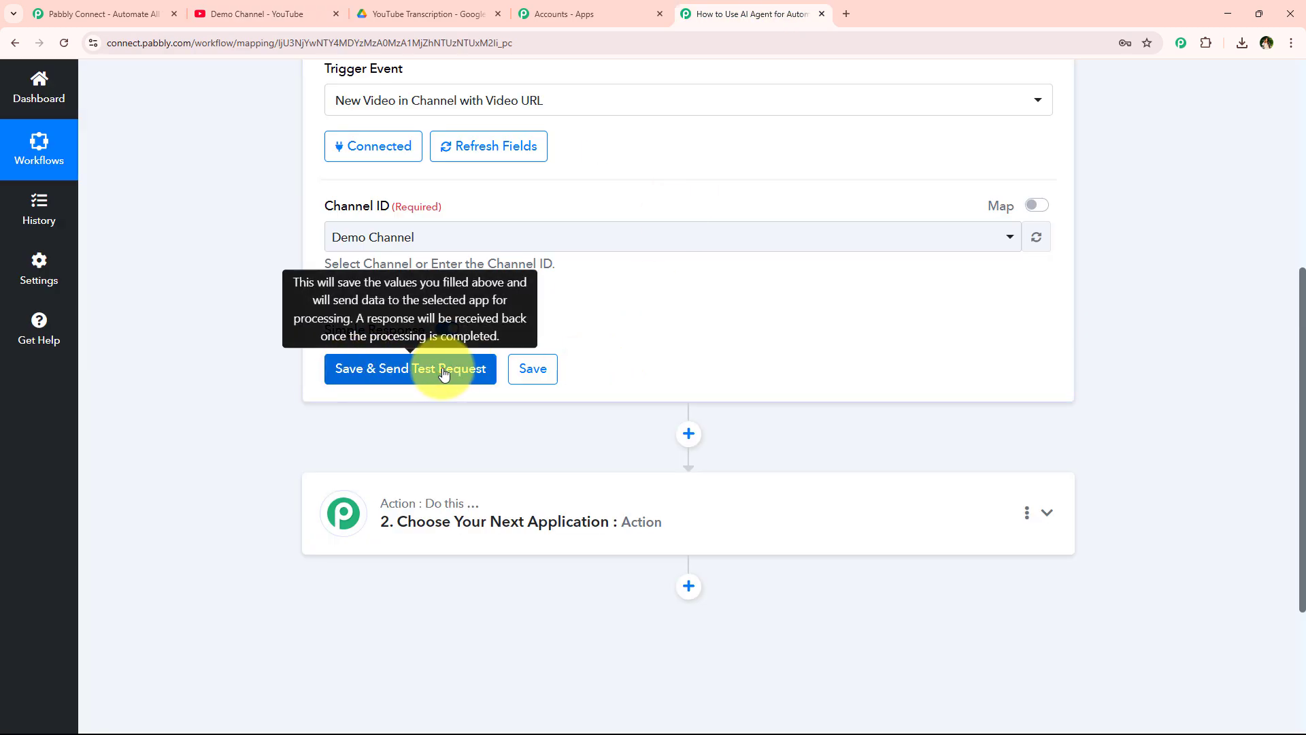
left_click(268, 10)
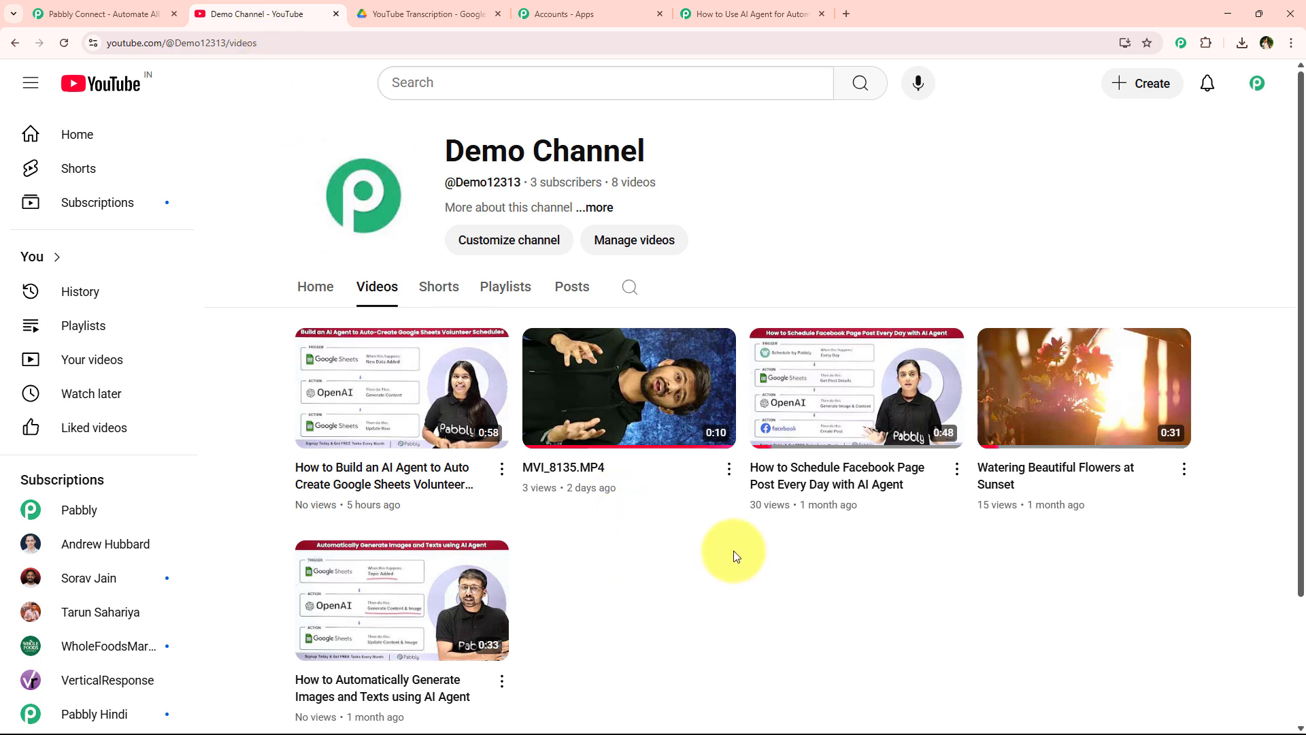
- Start a YouTube upload and choose the newest MP4 from the Downloads folder
left_click(1133, 81)
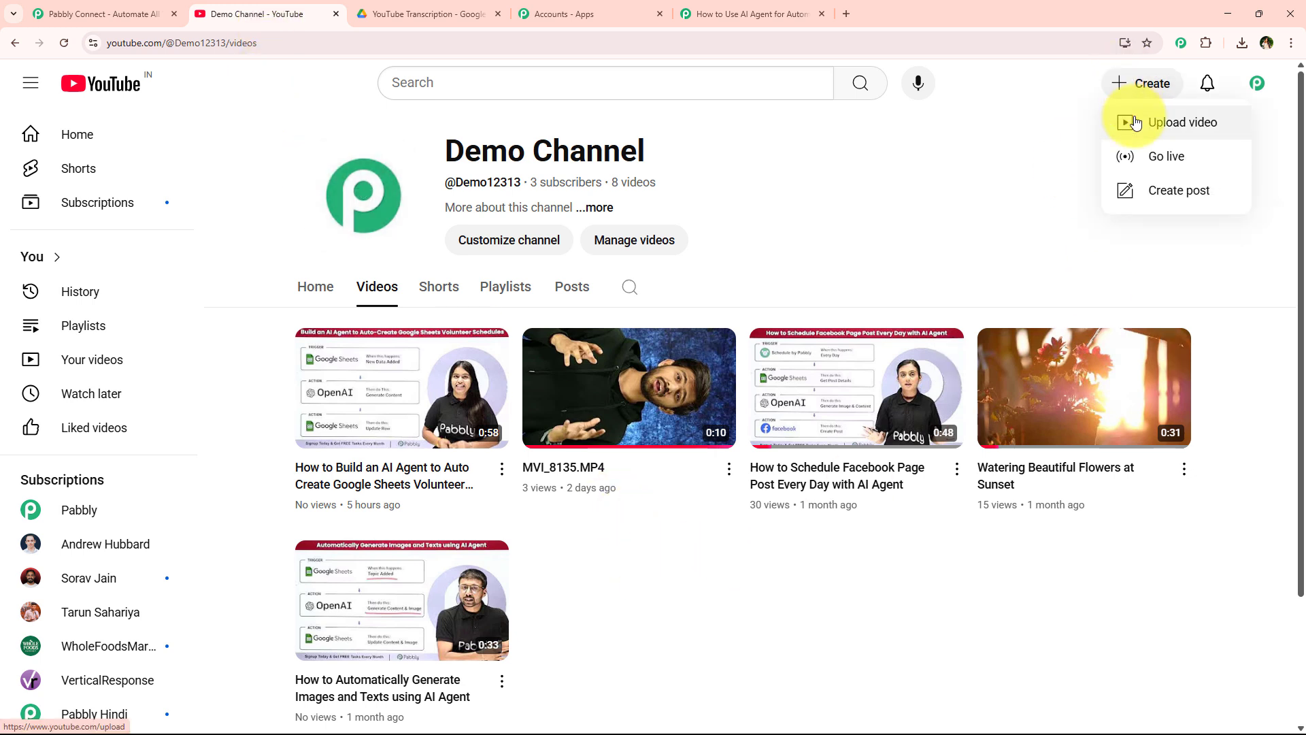
left_click(1135, 122)
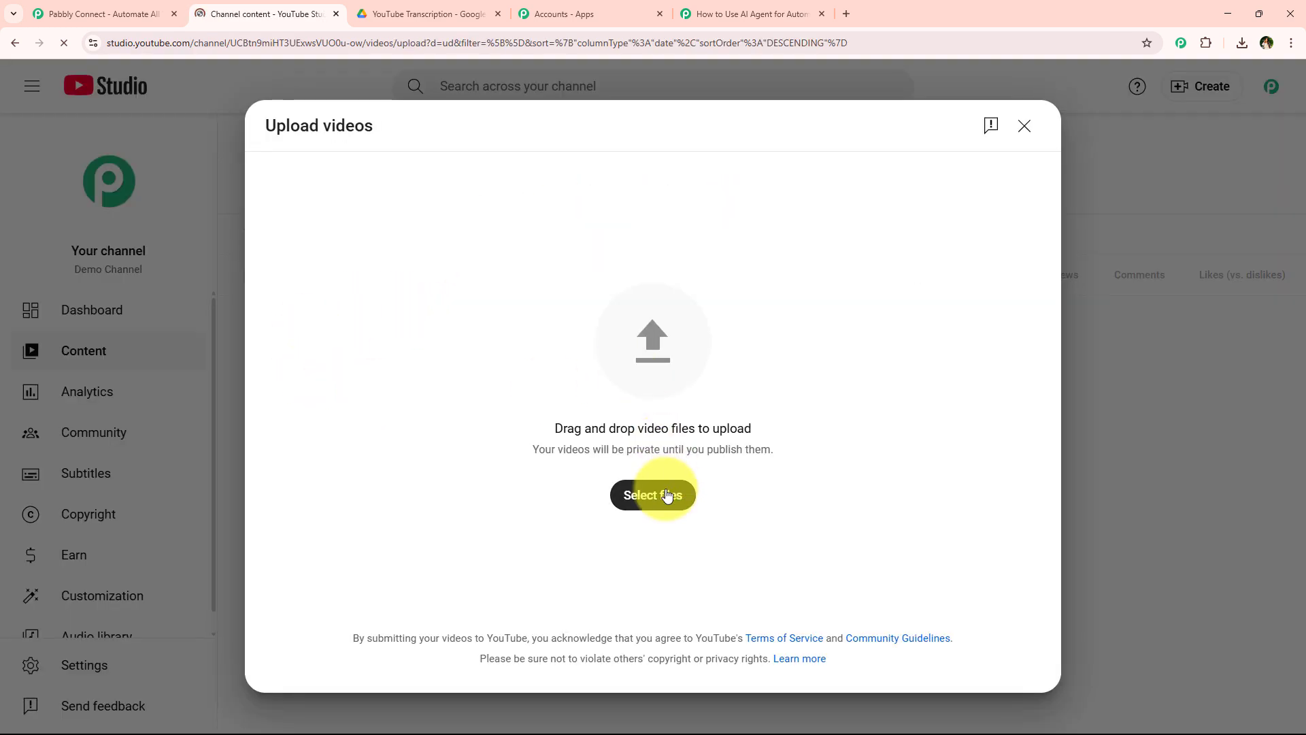
left_click(683, 490)
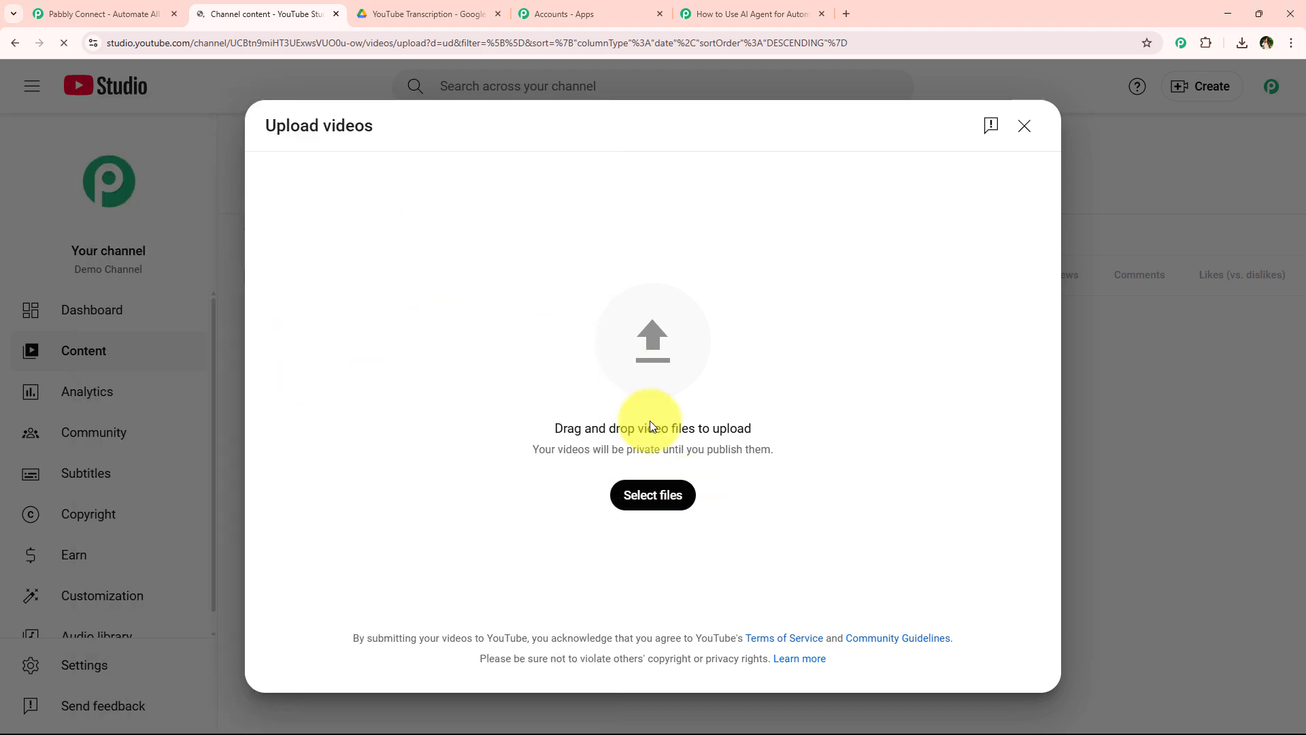
left_click(683, 490)
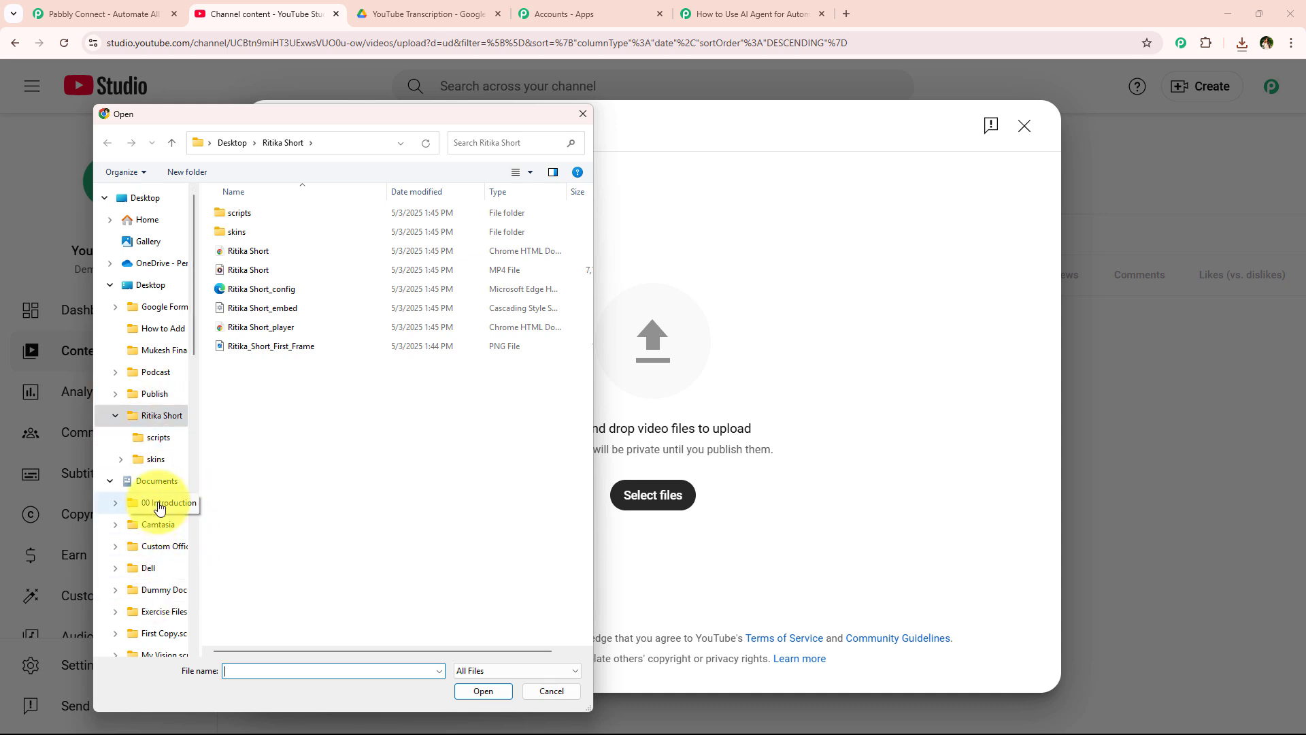
scroll(160, 530, "down", 2)
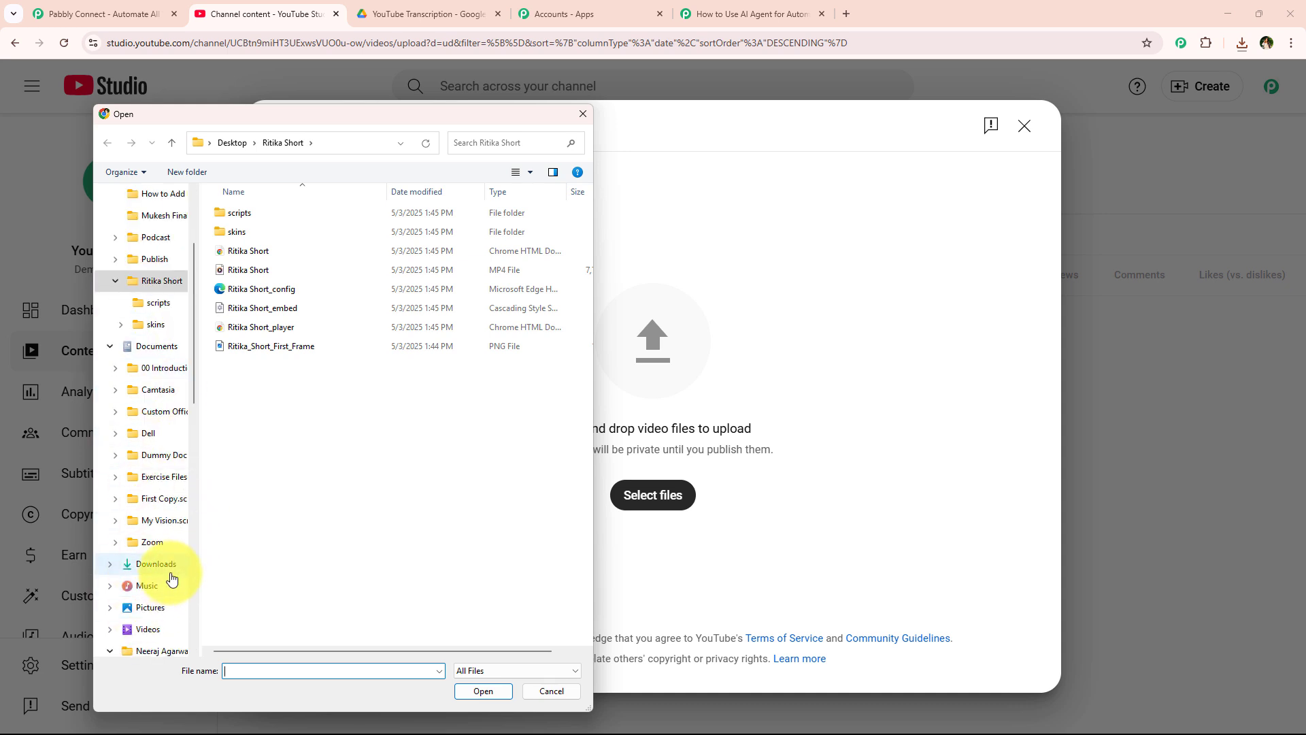
left_click(170, 572)
left_click(382, 233)
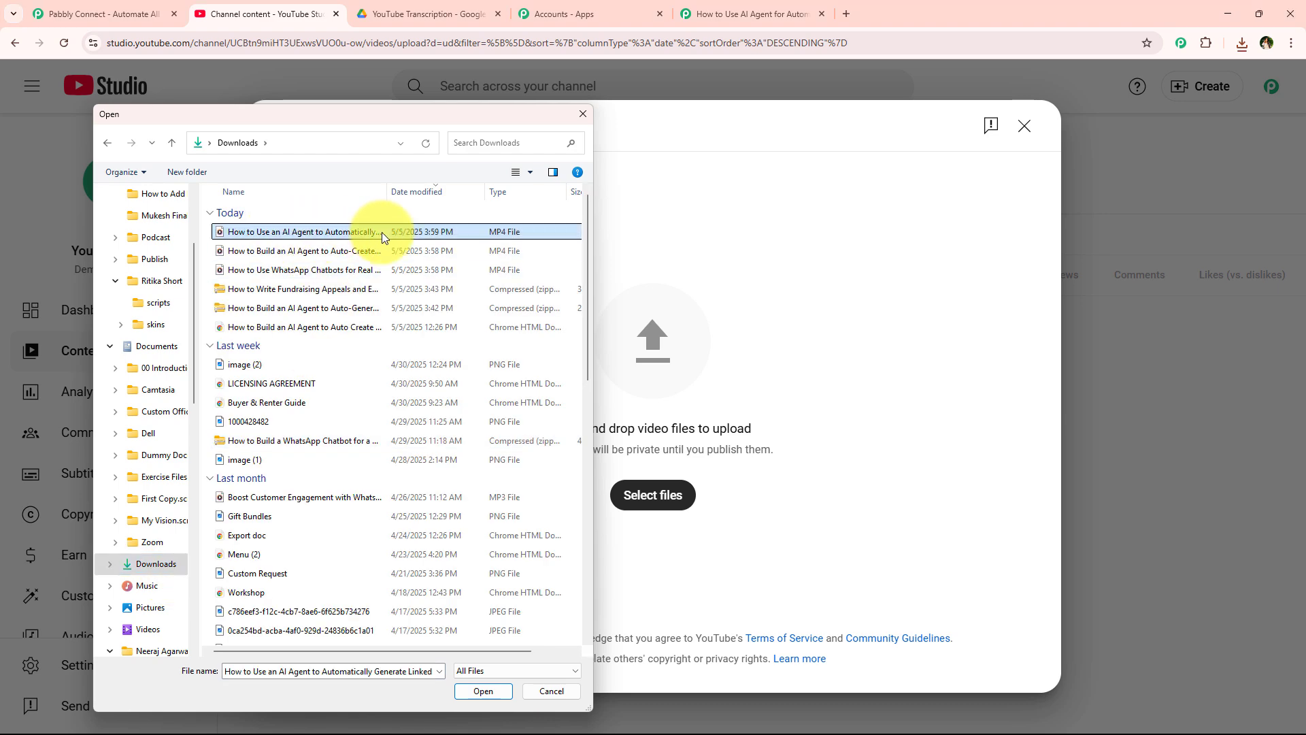
double_click(382, 231)
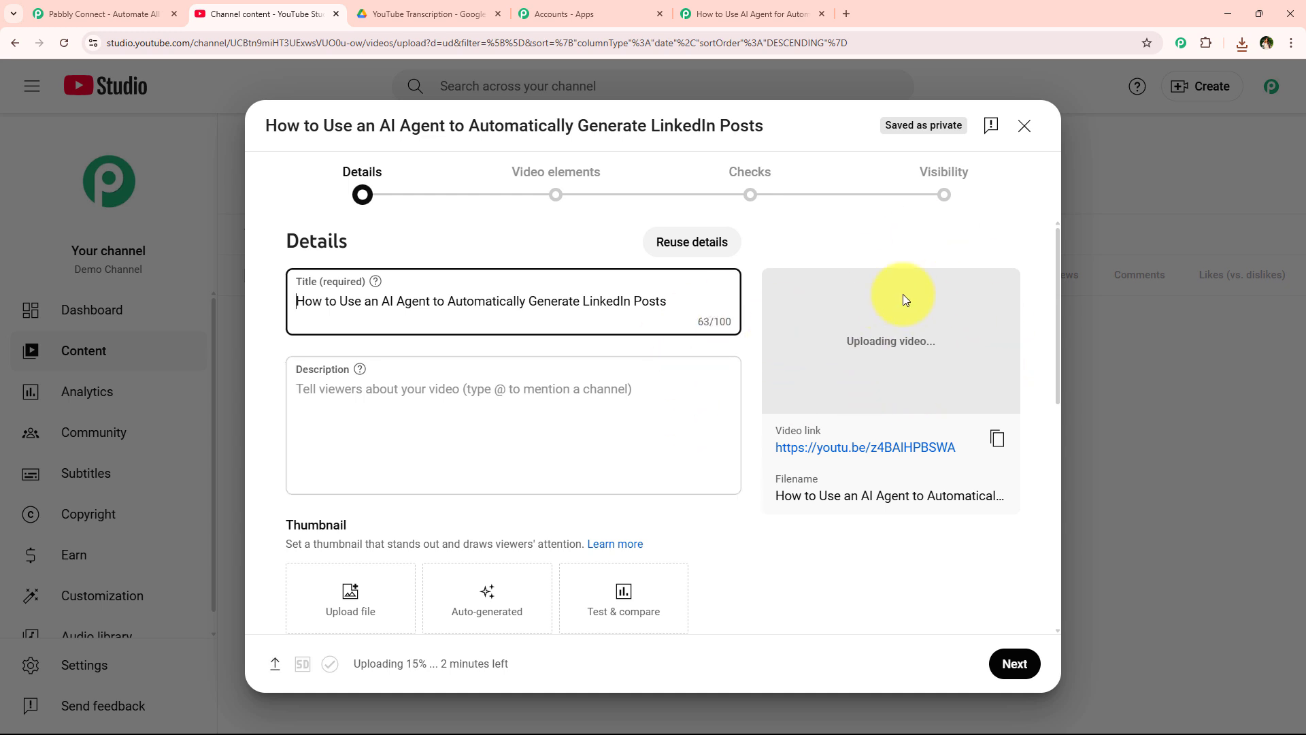
- Review the upload details and advance through Video elements and Checks
double_click(358, 665)
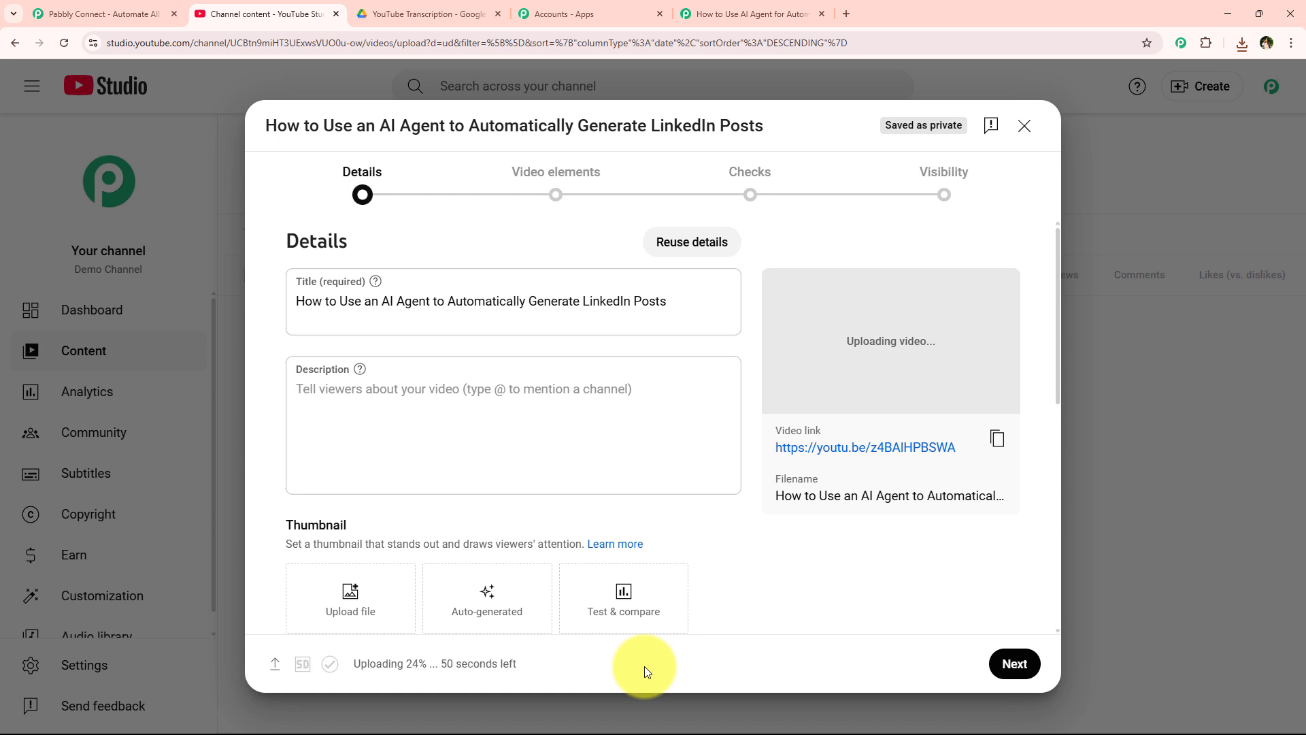
left_click_drag(355, 665, 438, 665)
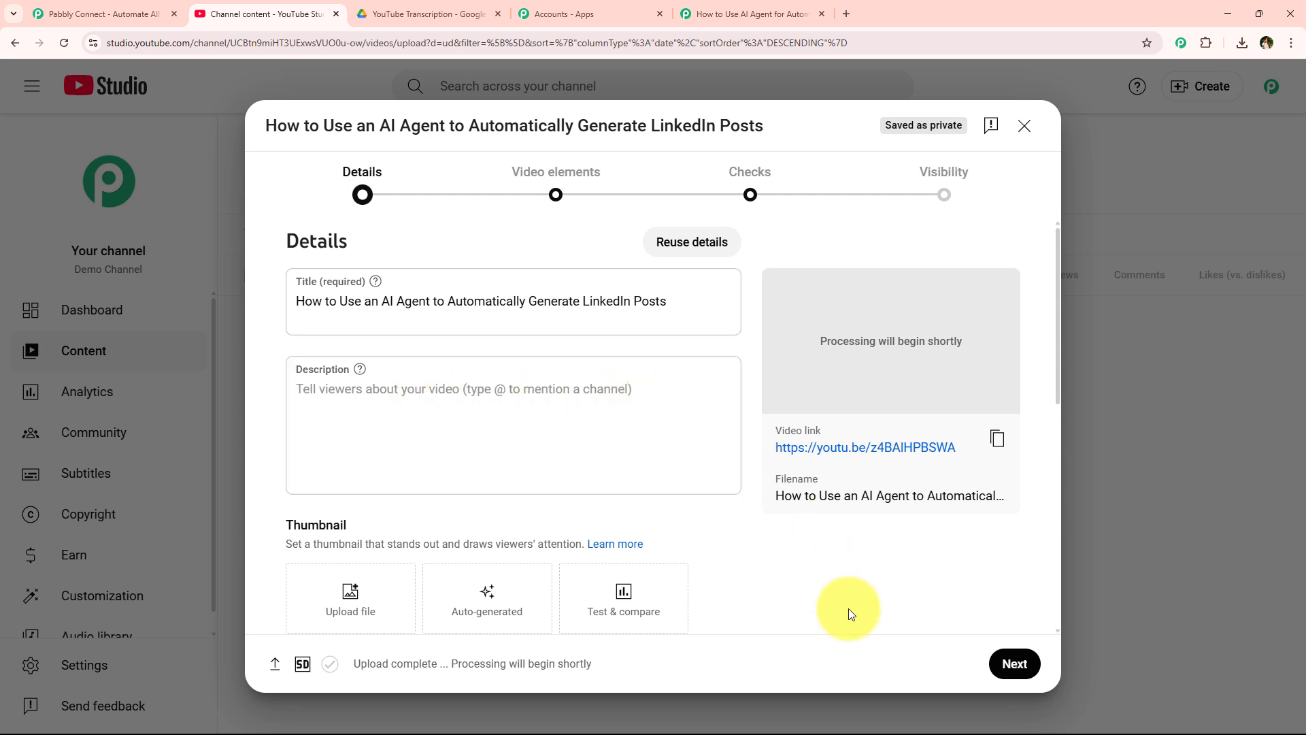
left_click(1016, 662)
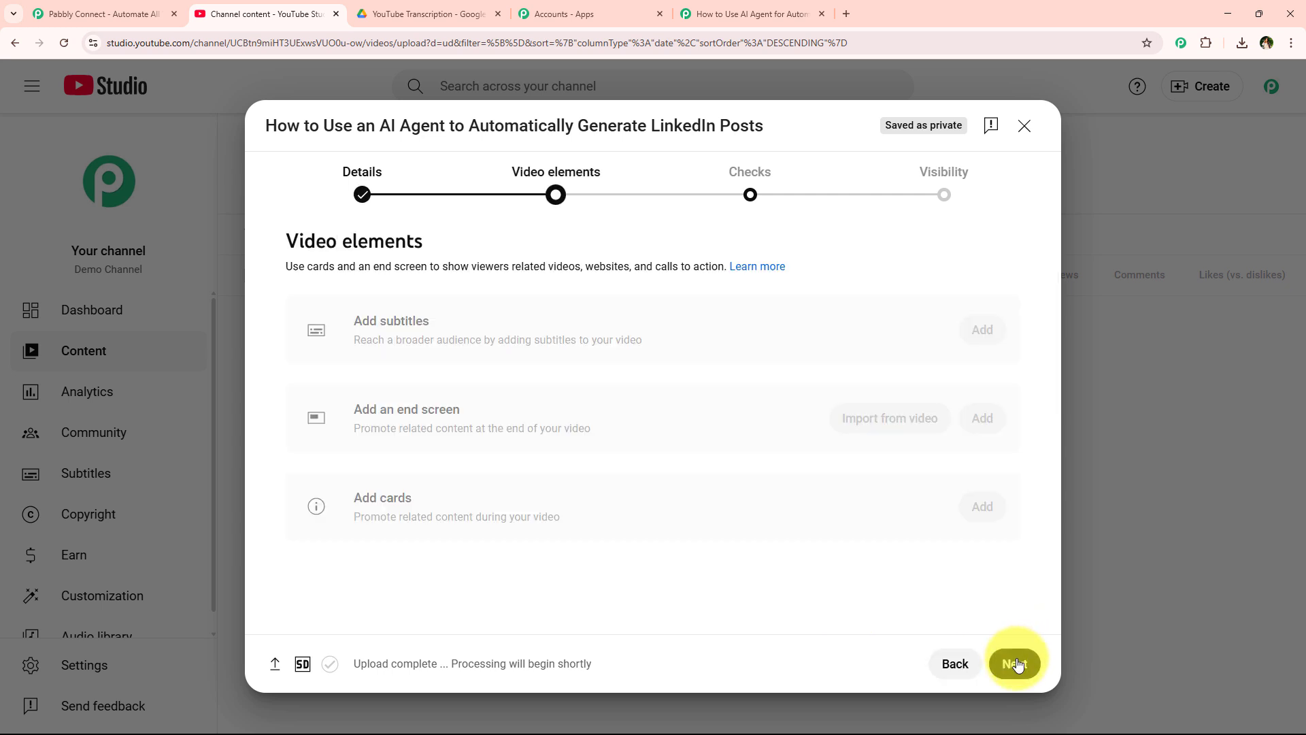
left_click(1017, 663)
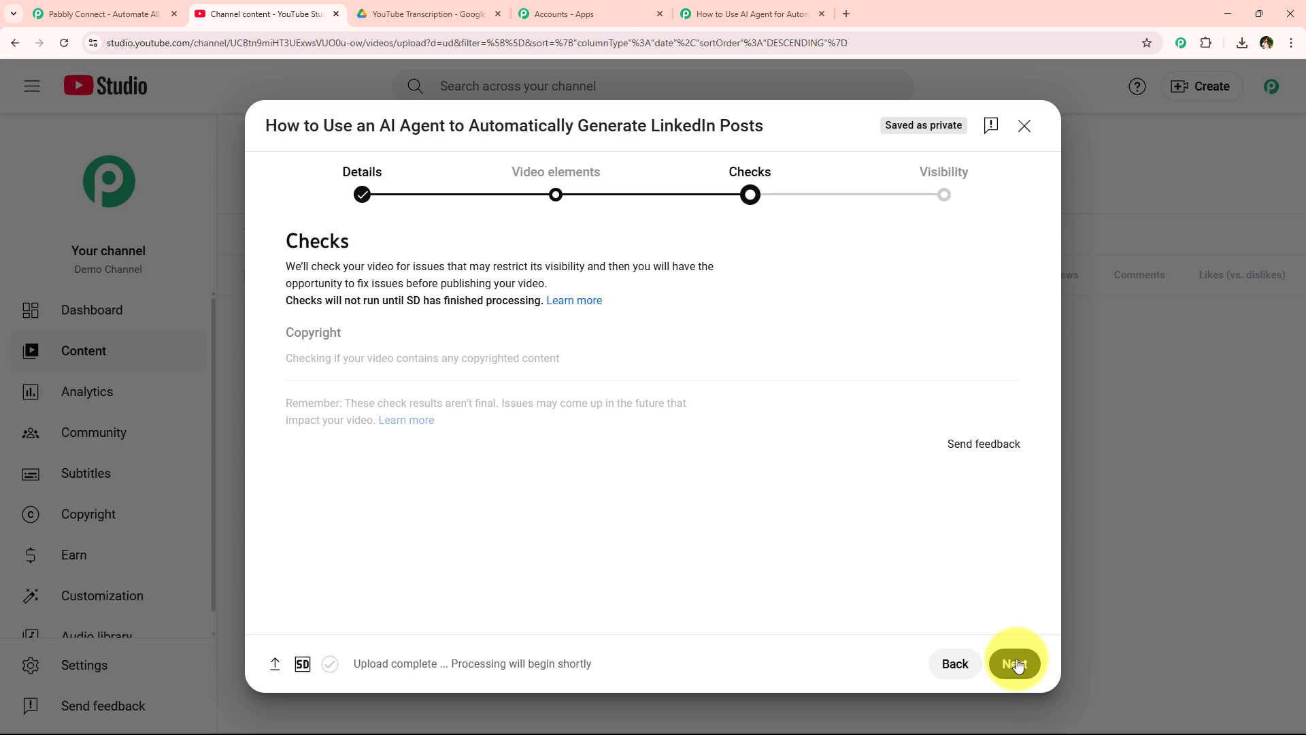
left_click(1016, 664)
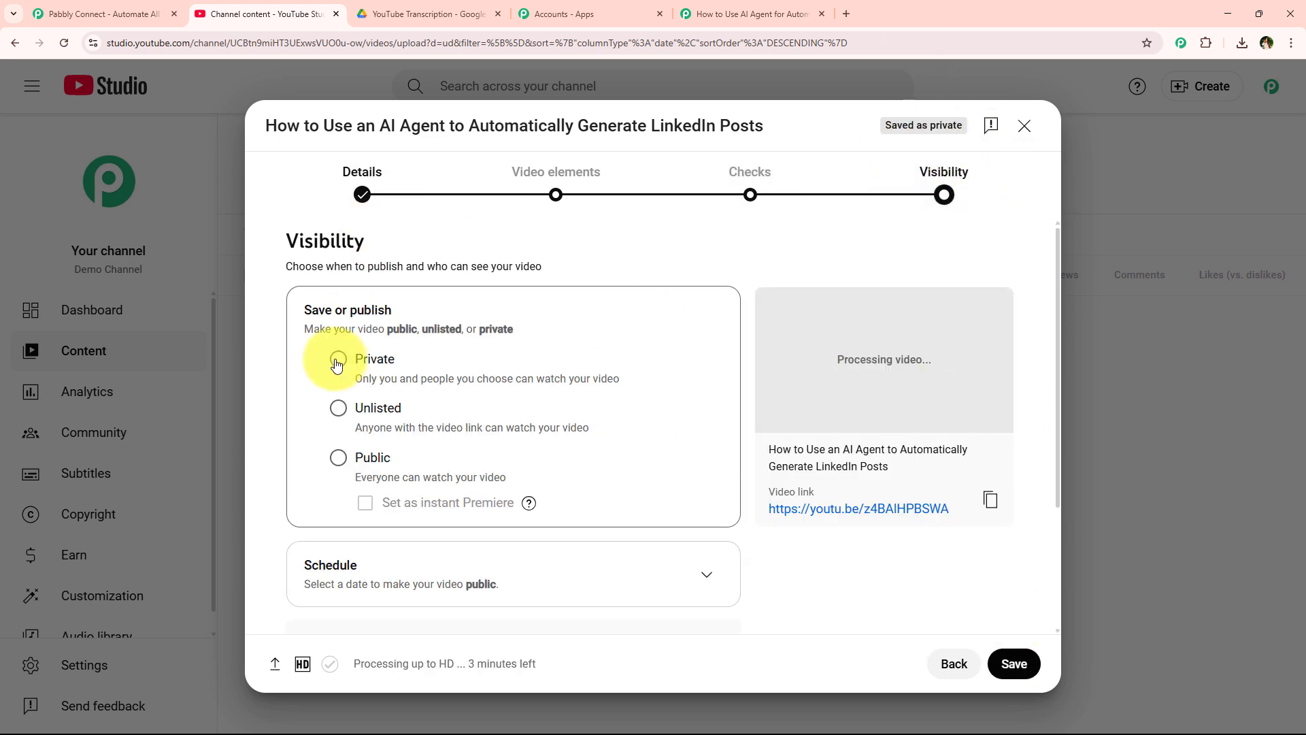
- Set visibility to Public, publish the video, and close the processing notice
left_click(338, 458)
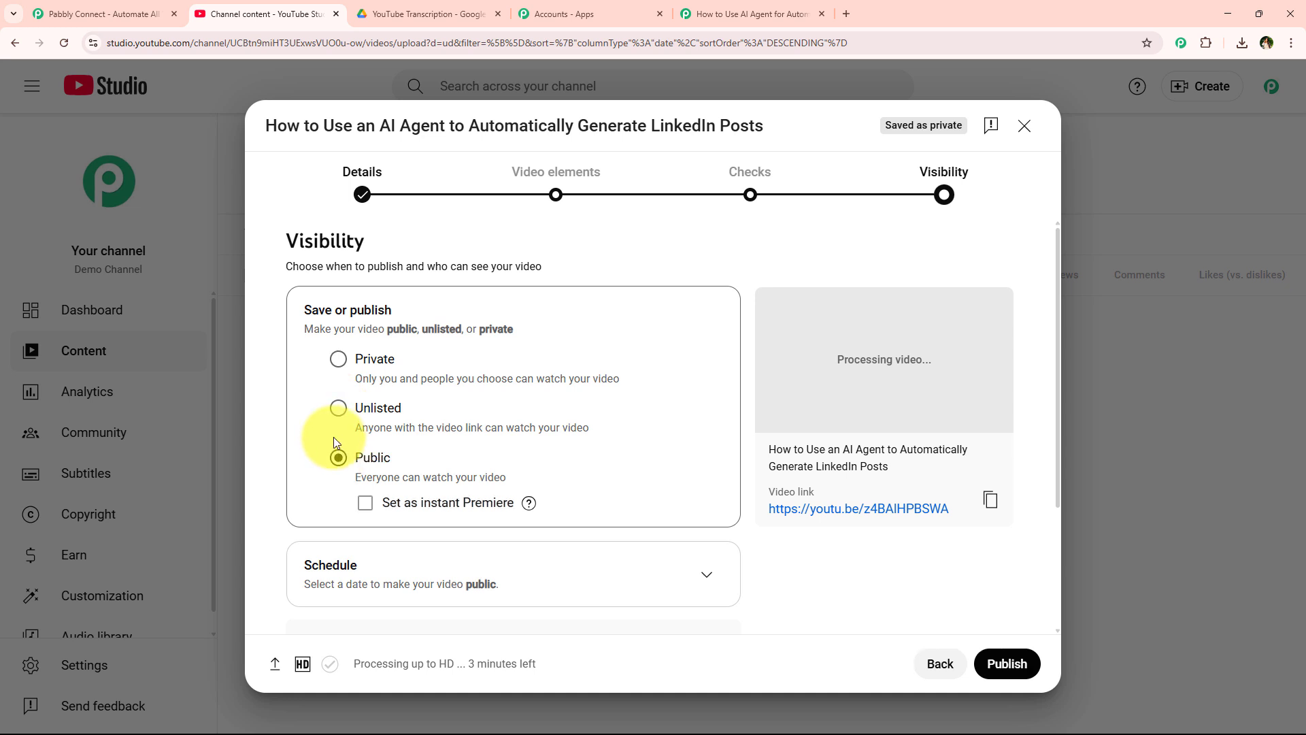
scroll(670, 545, "down", 2)
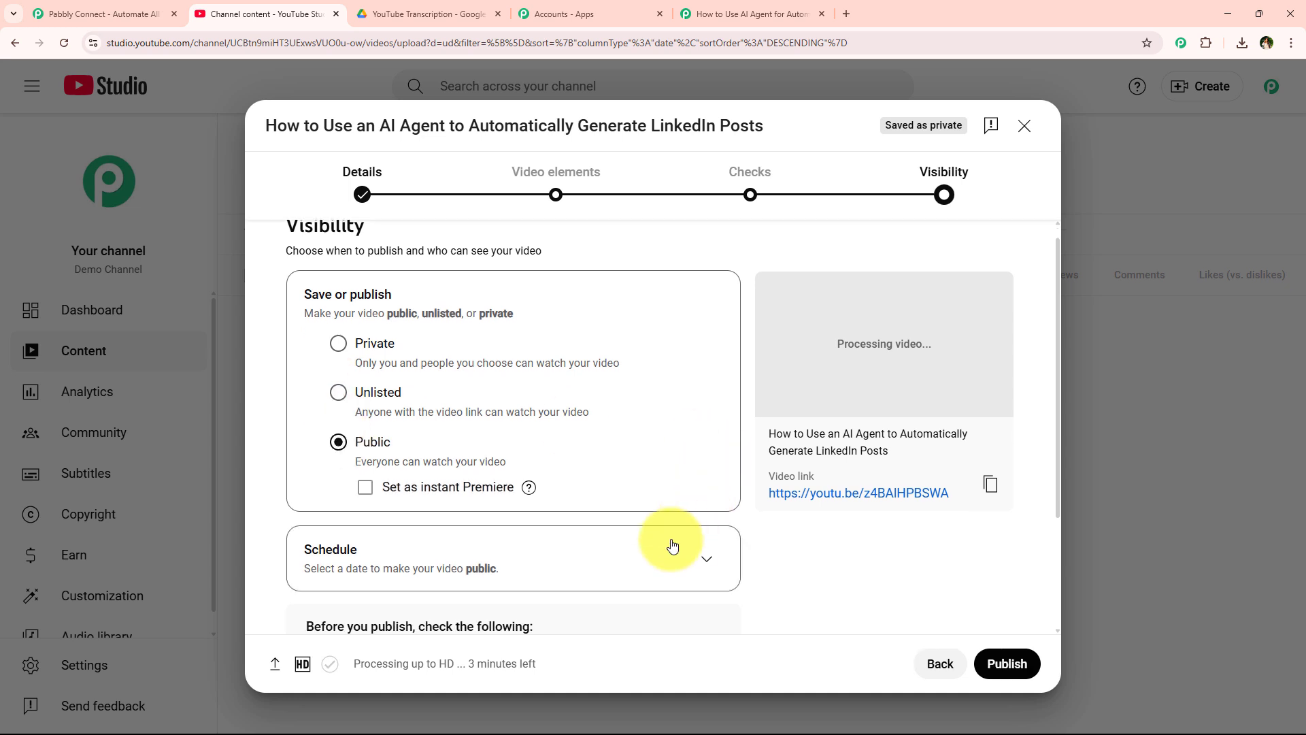
left_click(1013, 664)
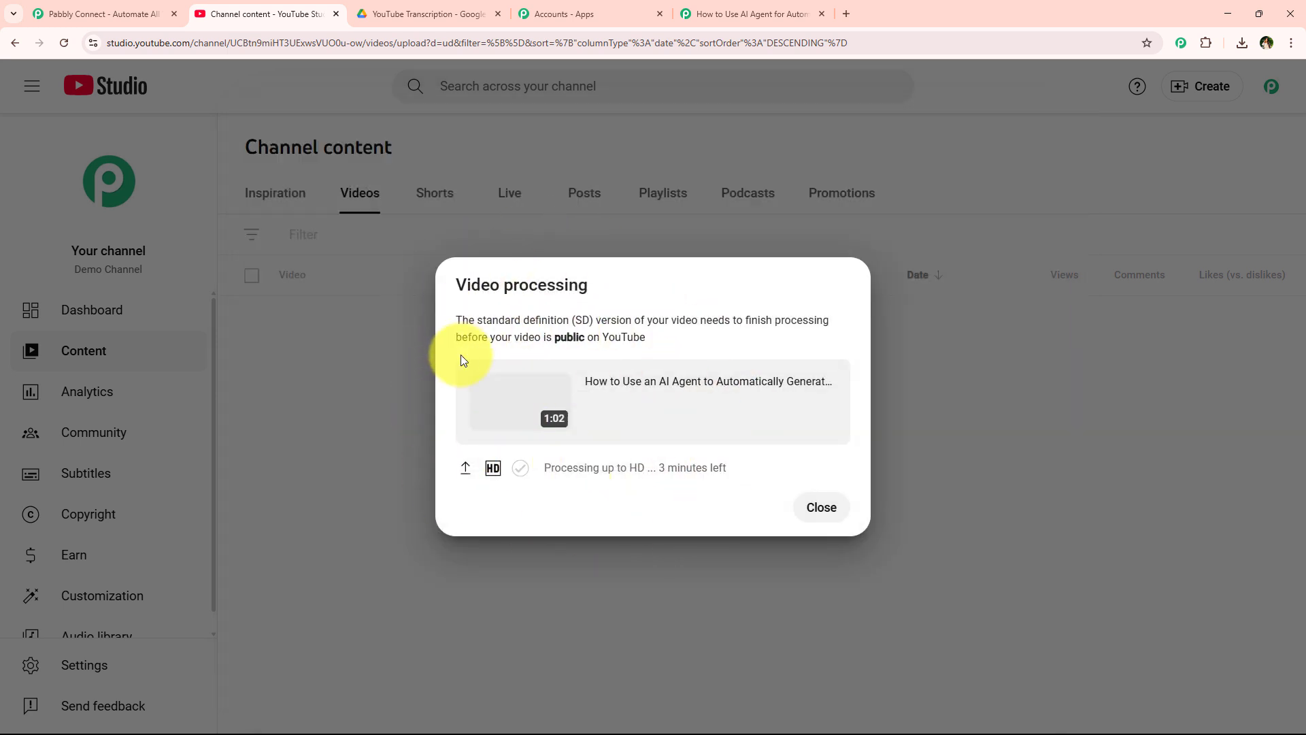
left_click(587, 252)
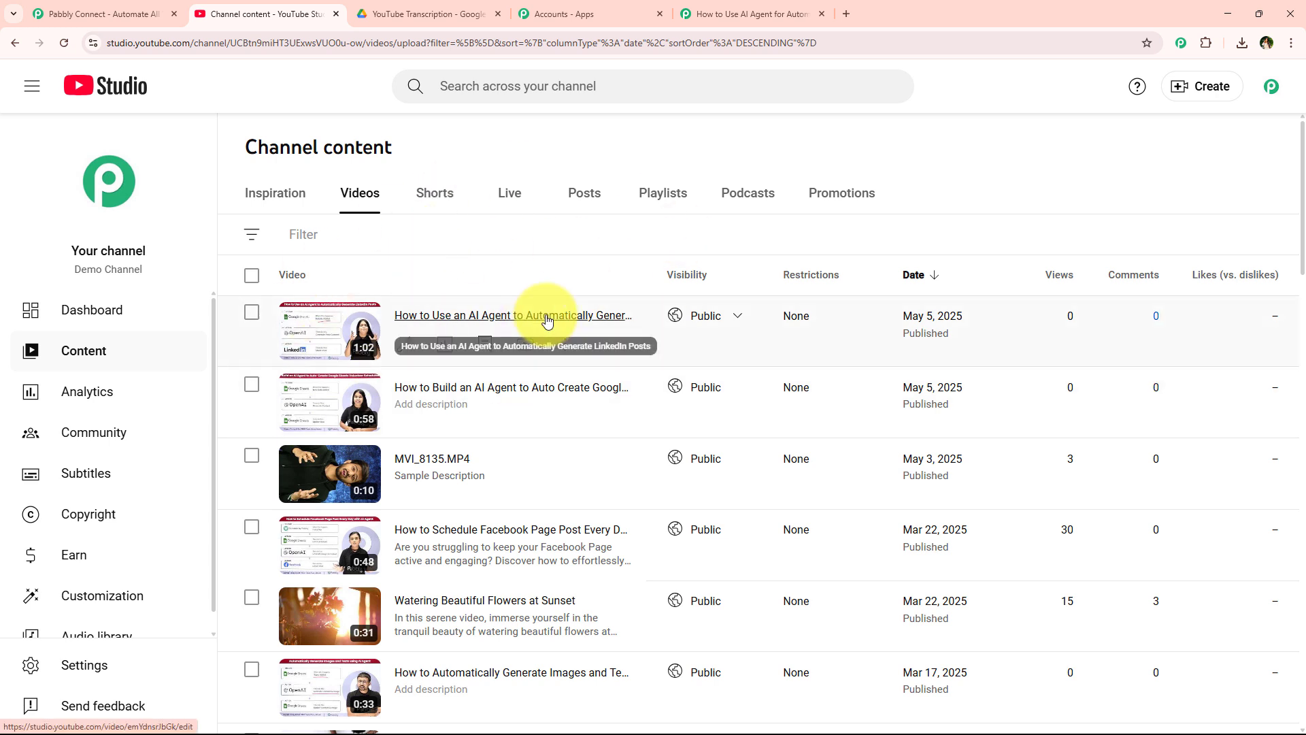
- Send the YouTube trigger's test request and review the new video's URL and full title
left_click(721, 5)
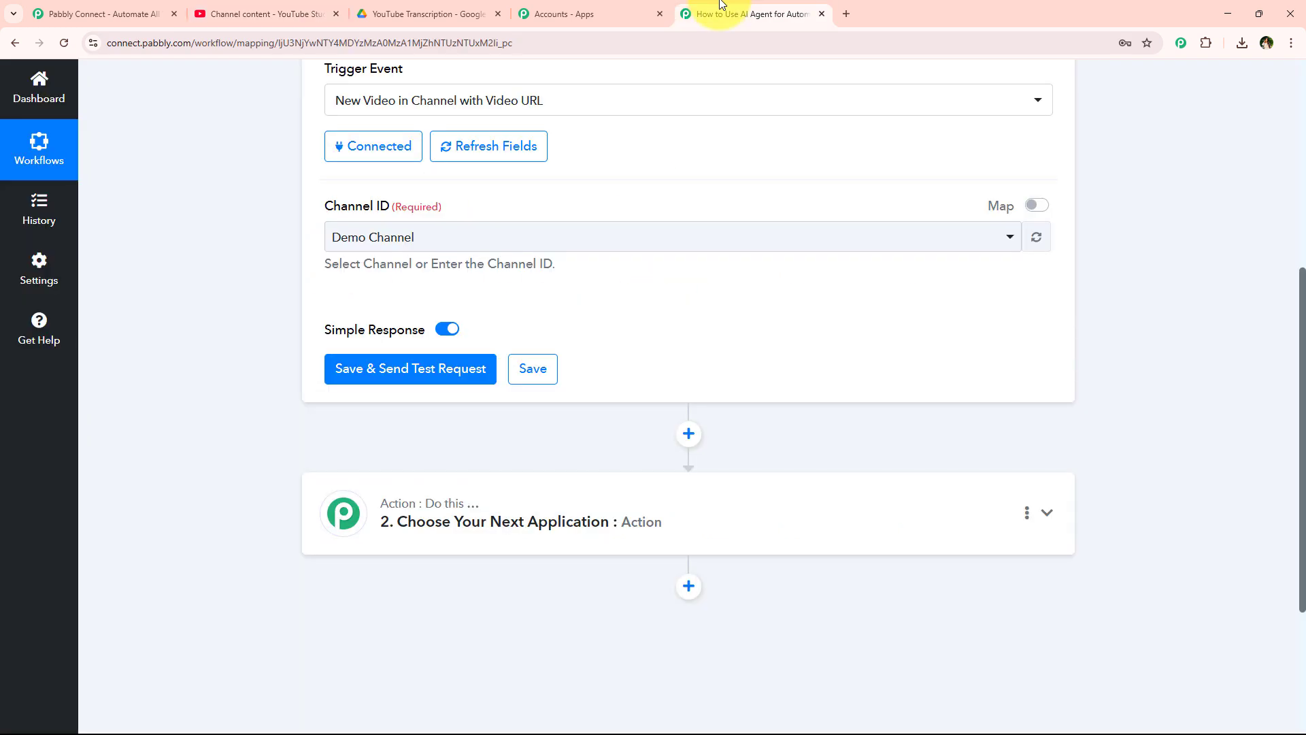
left_click(412, 388)
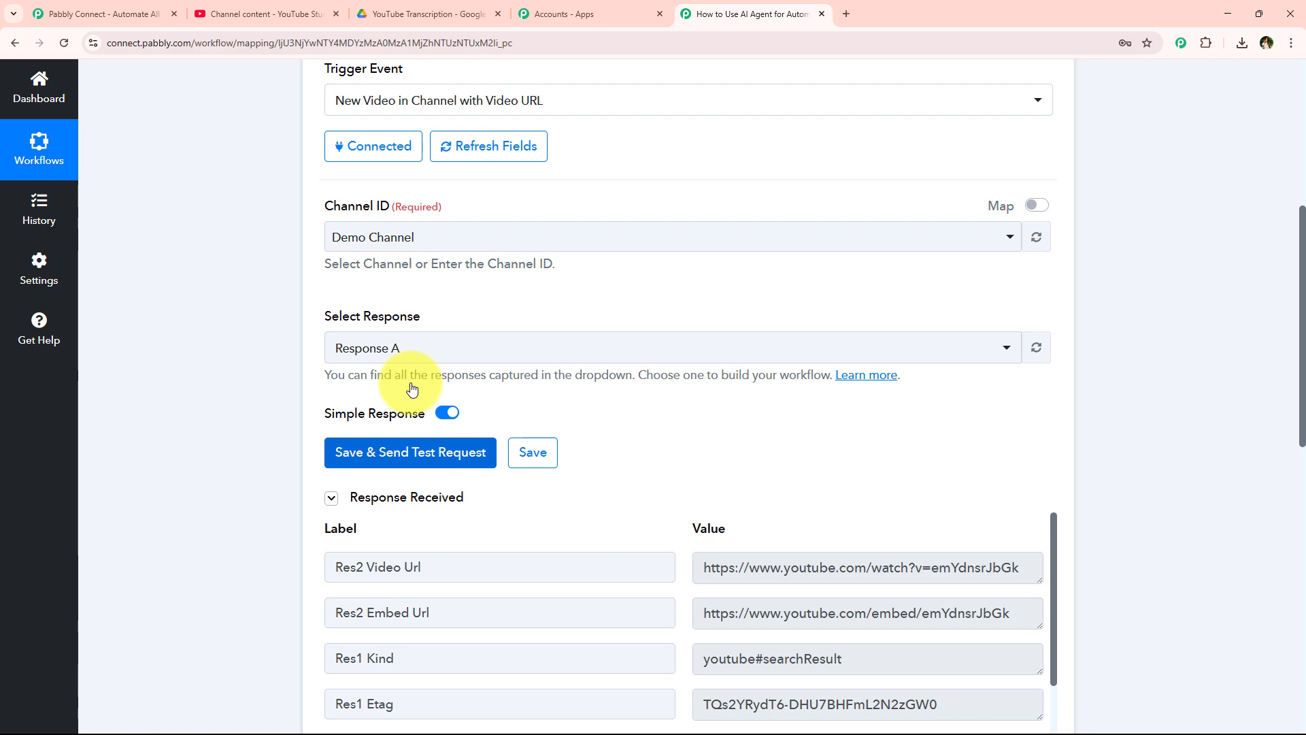
left_click(295, 5)
left_click(746, 12)
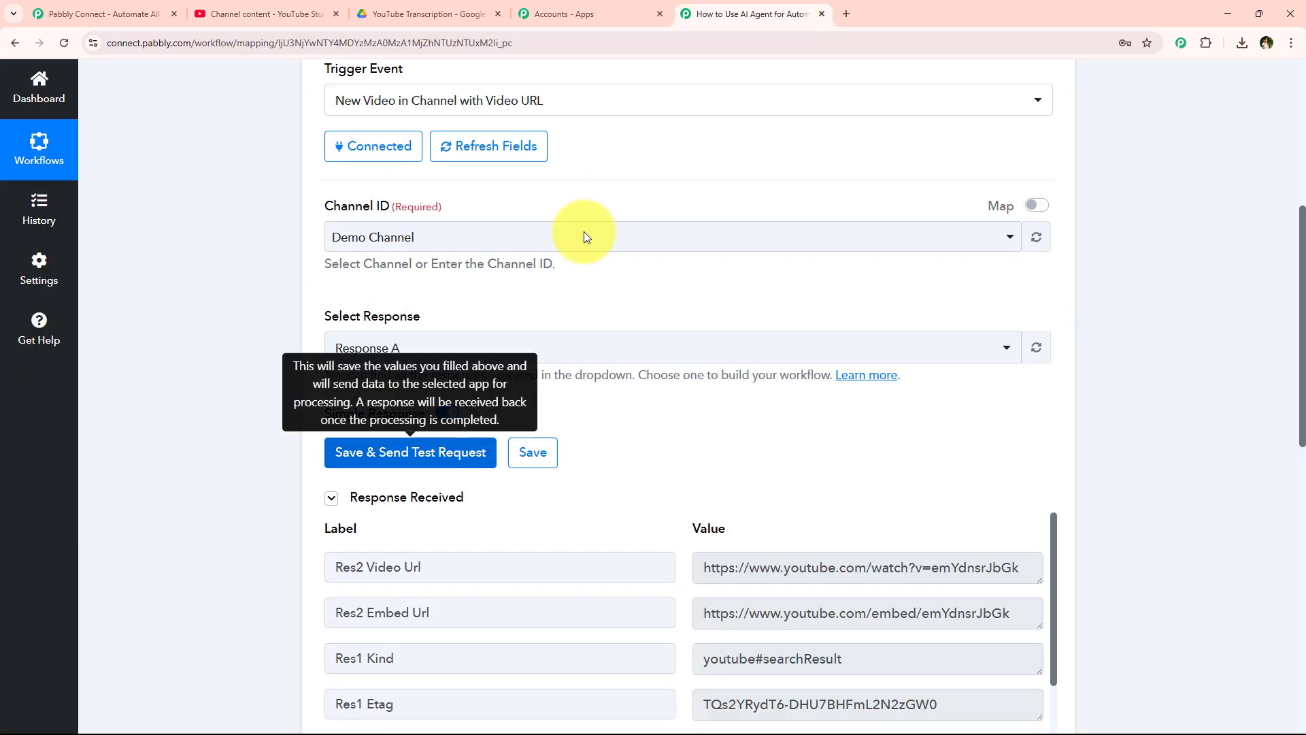
scroll(470, 430, "down", 3)
scroll(699, 338, "down", 2)
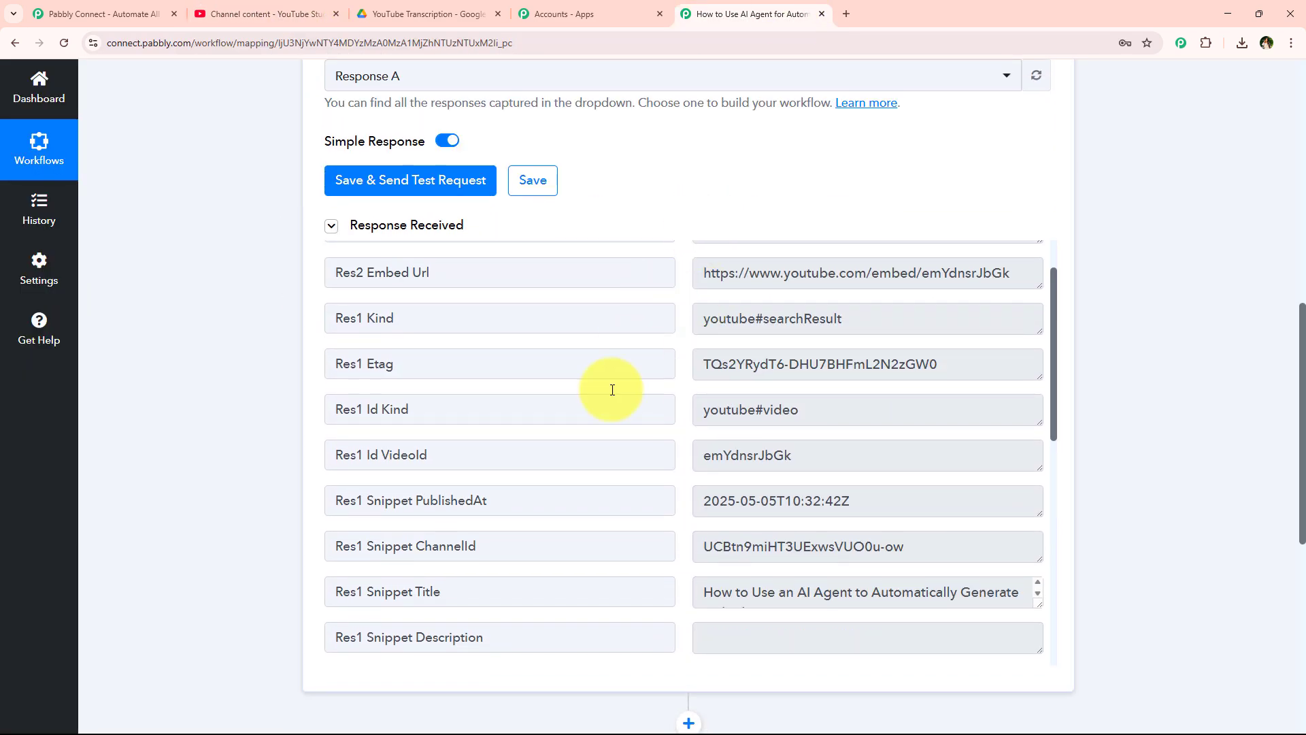
scroll(855, 444, "up", 1)
mouse_move(1041, 310)
left_mouse_down()
mouse_move(1043, 382)
mouse_move(1050, 306)
left_mouse_up()
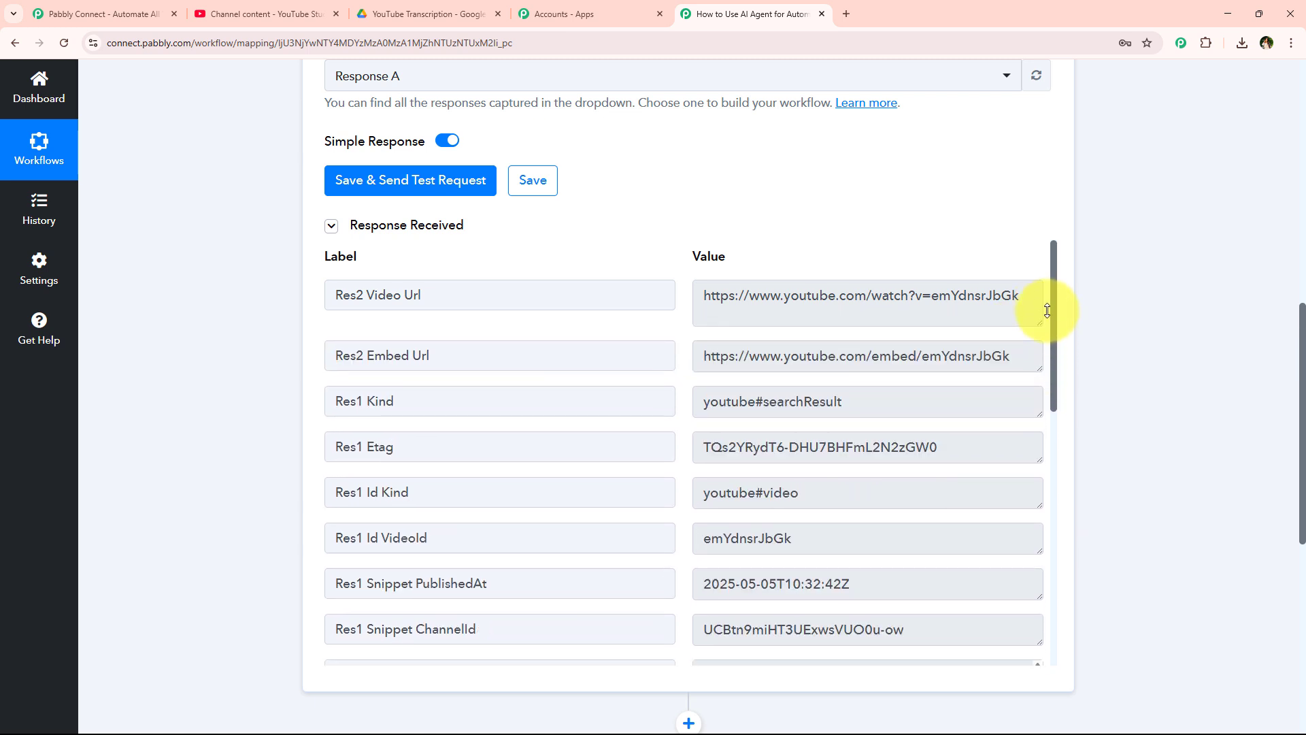
scroll(748, 442, "down", 3)
scroll(680, 412, "down", 2)
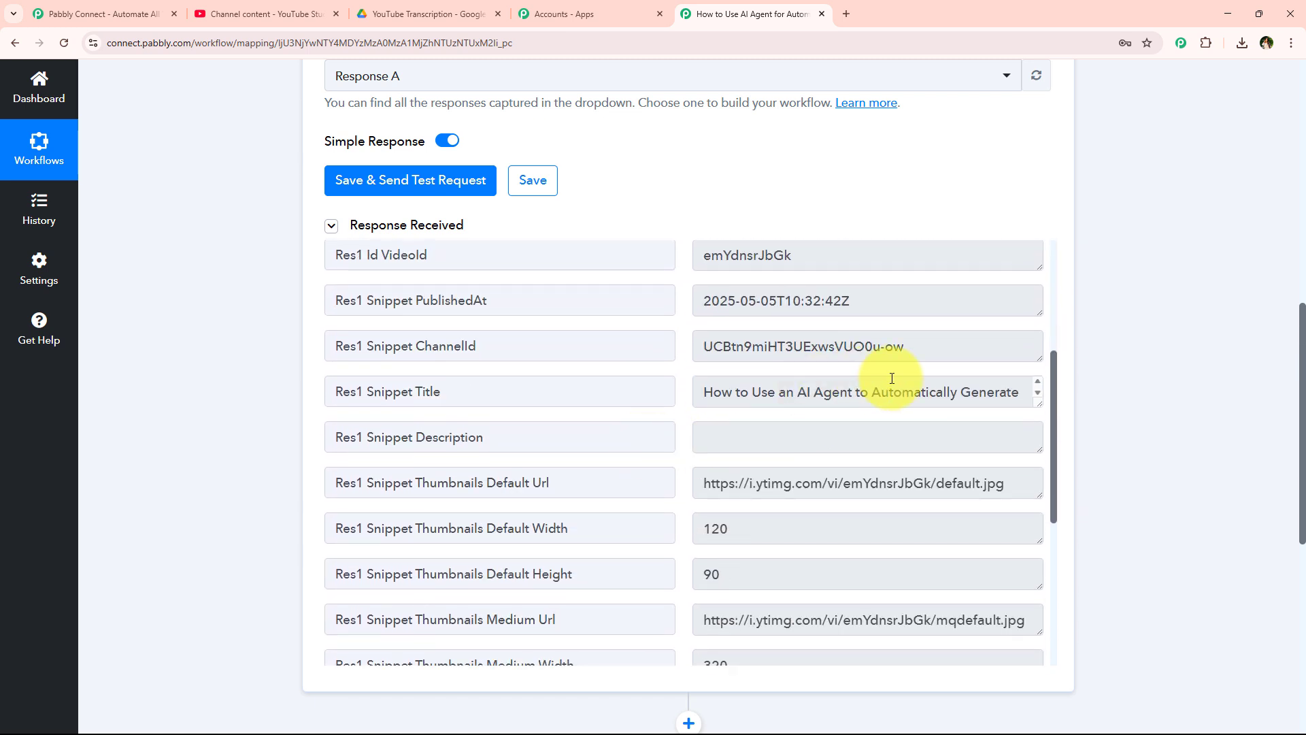
left_click_drag(1043, 411, 717, 381)
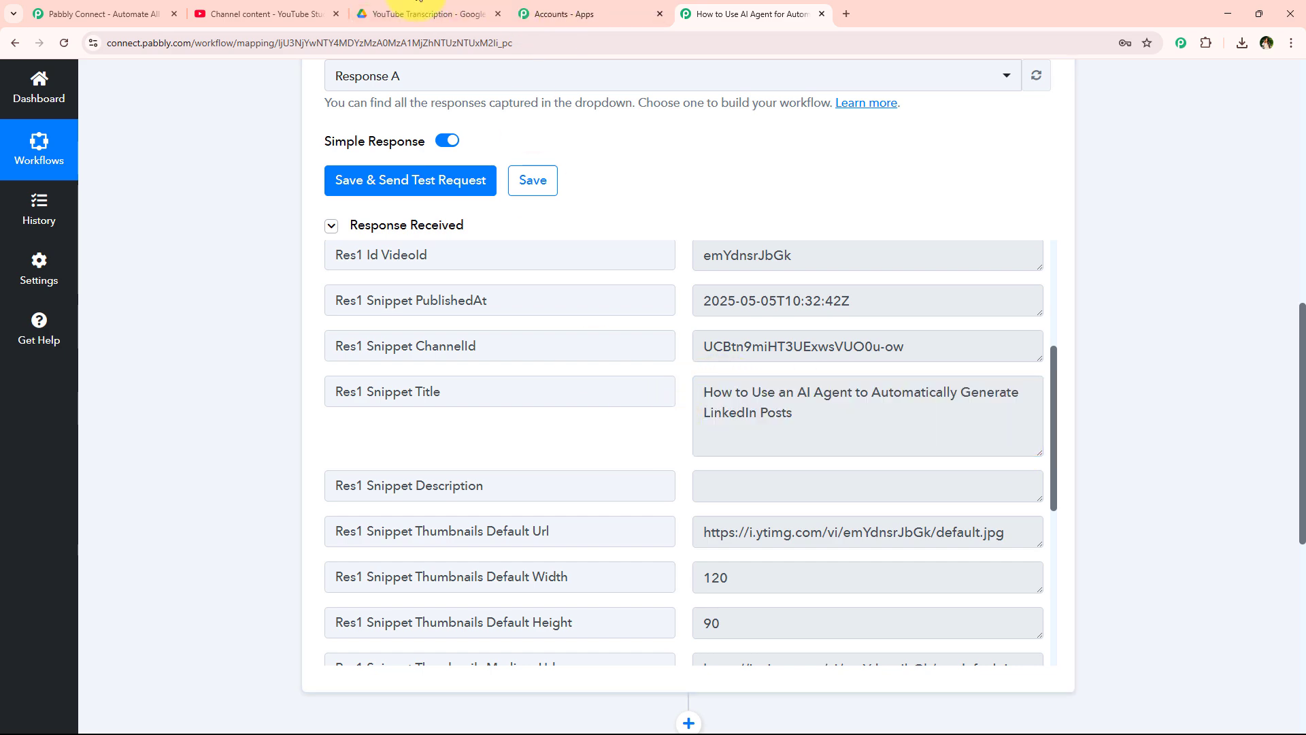
- Check the response against the channel's video list and collapse the YouTube trigger step
left_click(259, 13)
left_click(699, 17)
scroll(259, 544, "up", 4)
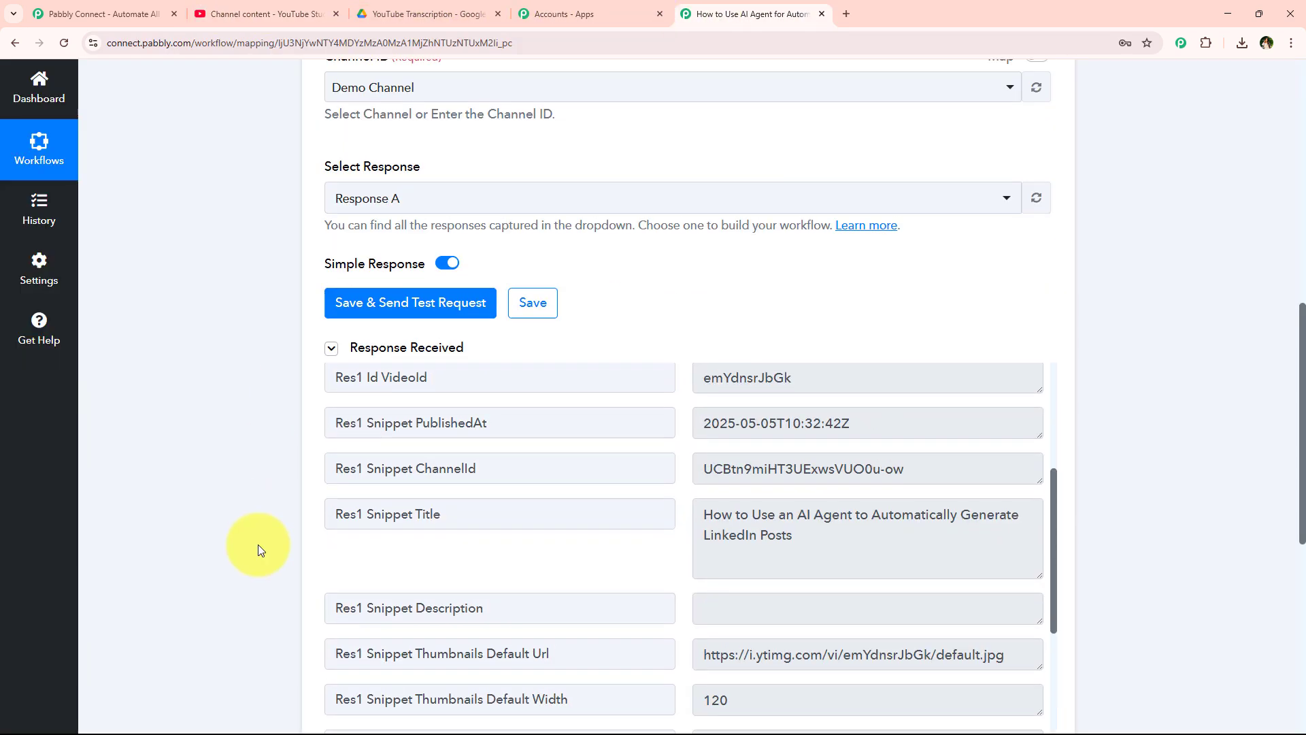
scroll(272, 549, "up", 6)
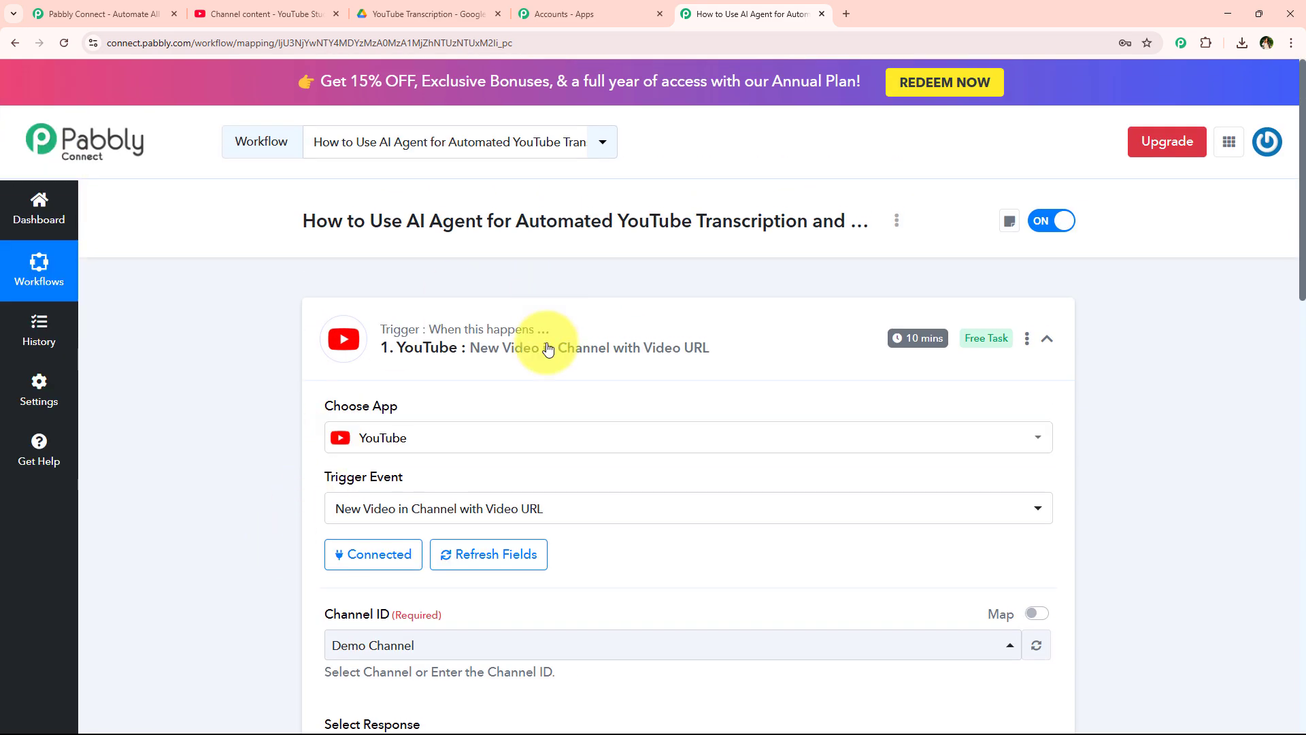
left_click(461, 338)
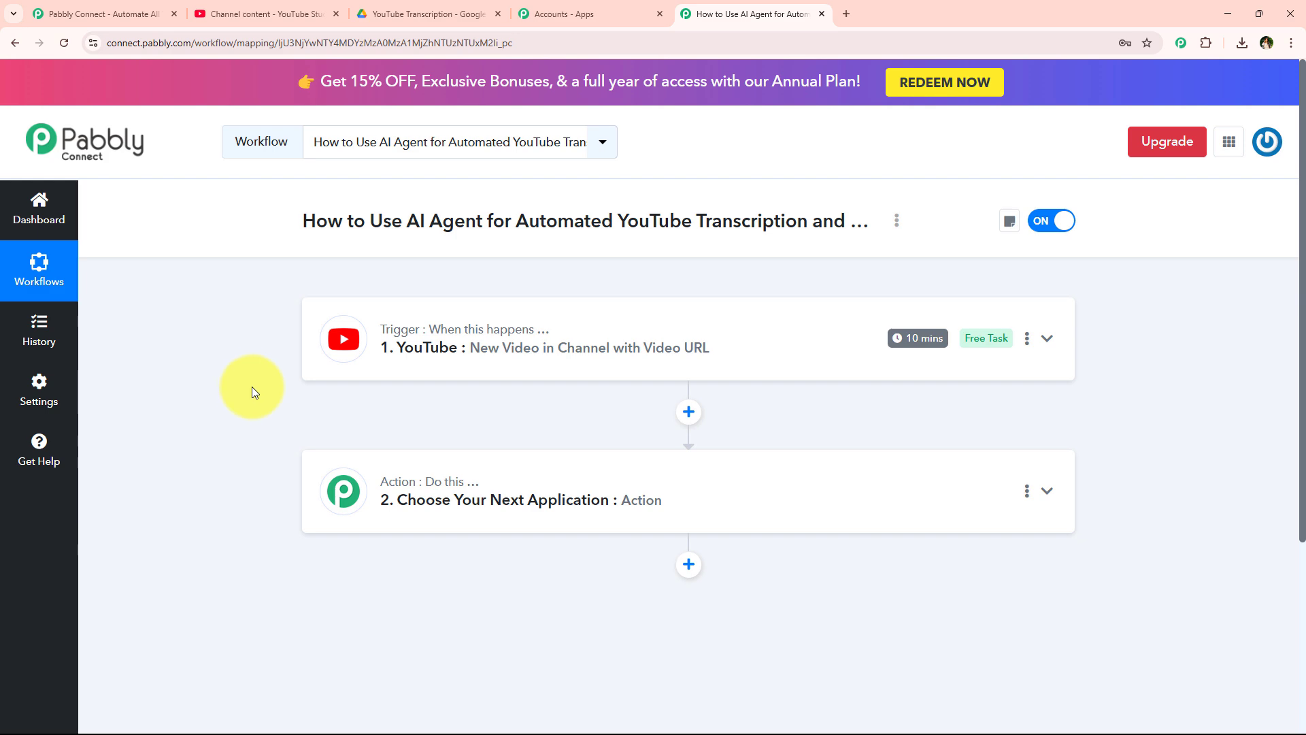
left_click(246, 14)
left_click(748, 14)
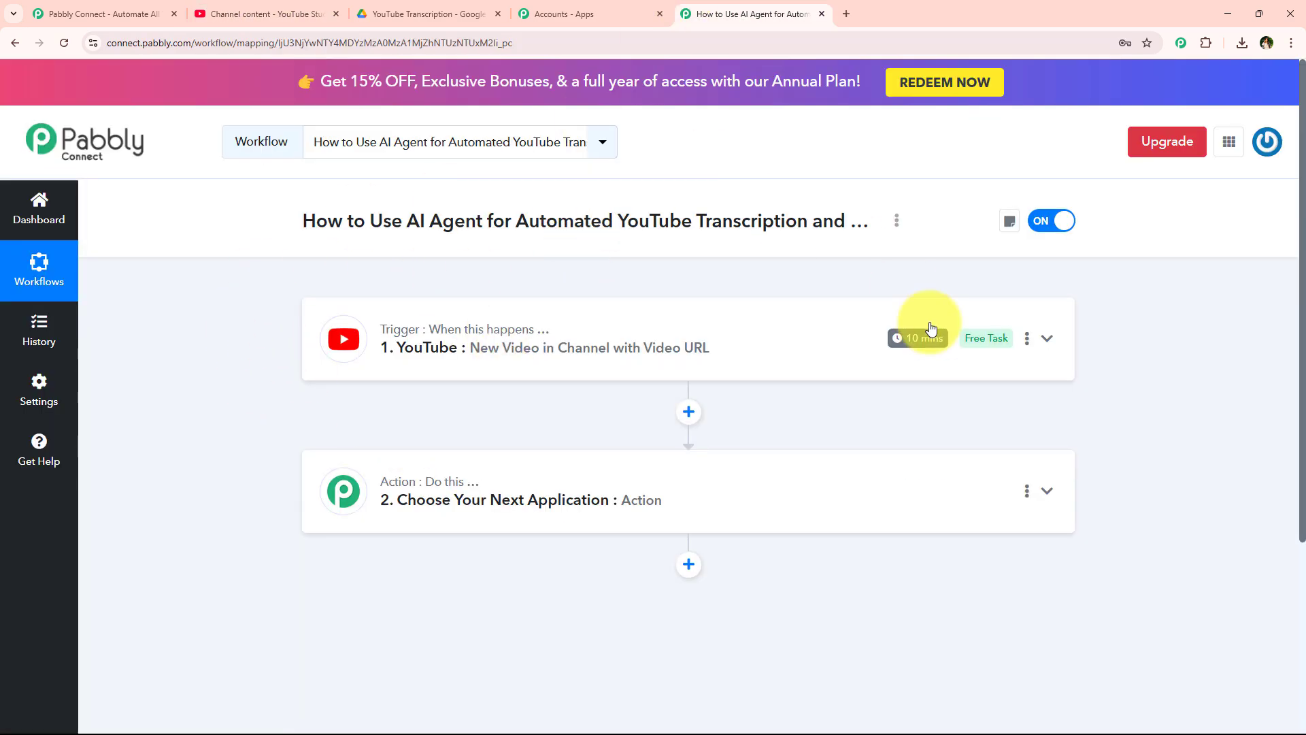
mouse_move(924, 345)
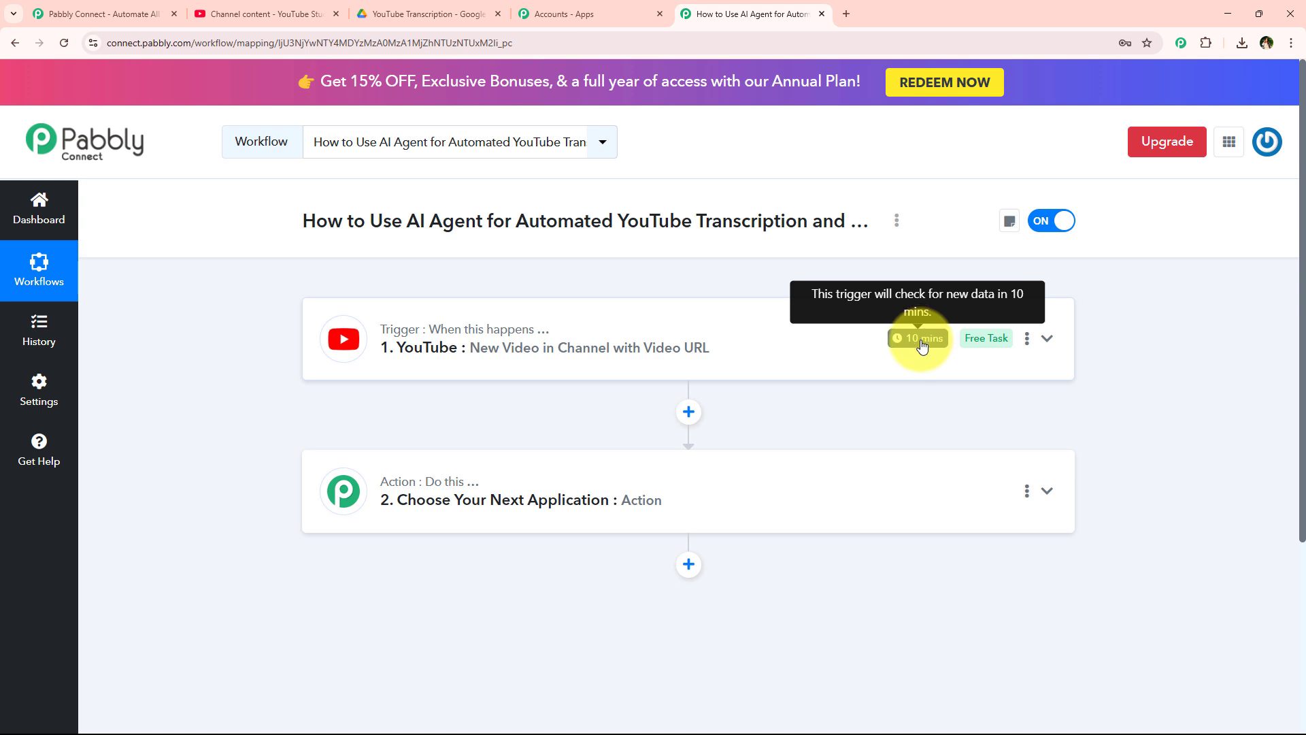
left_click(1027, 338)
left_click(1005, 417)
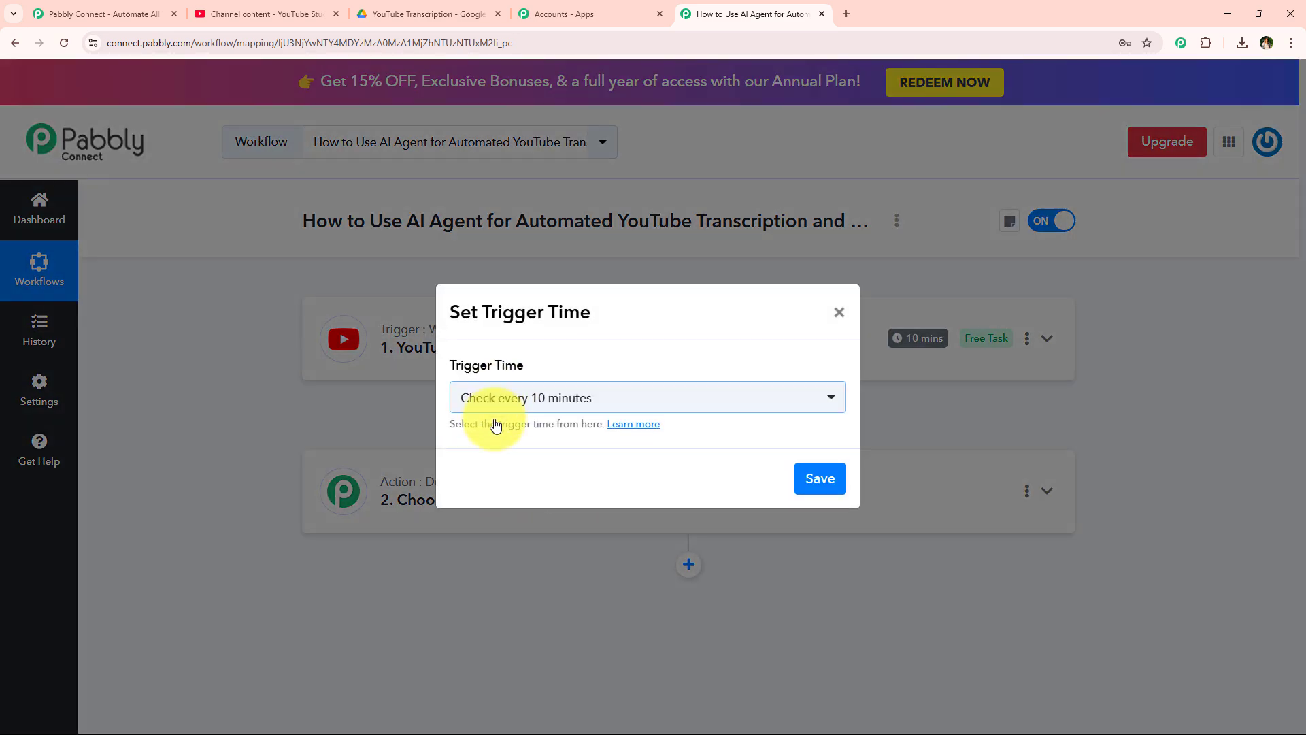
left_click(694, 400)
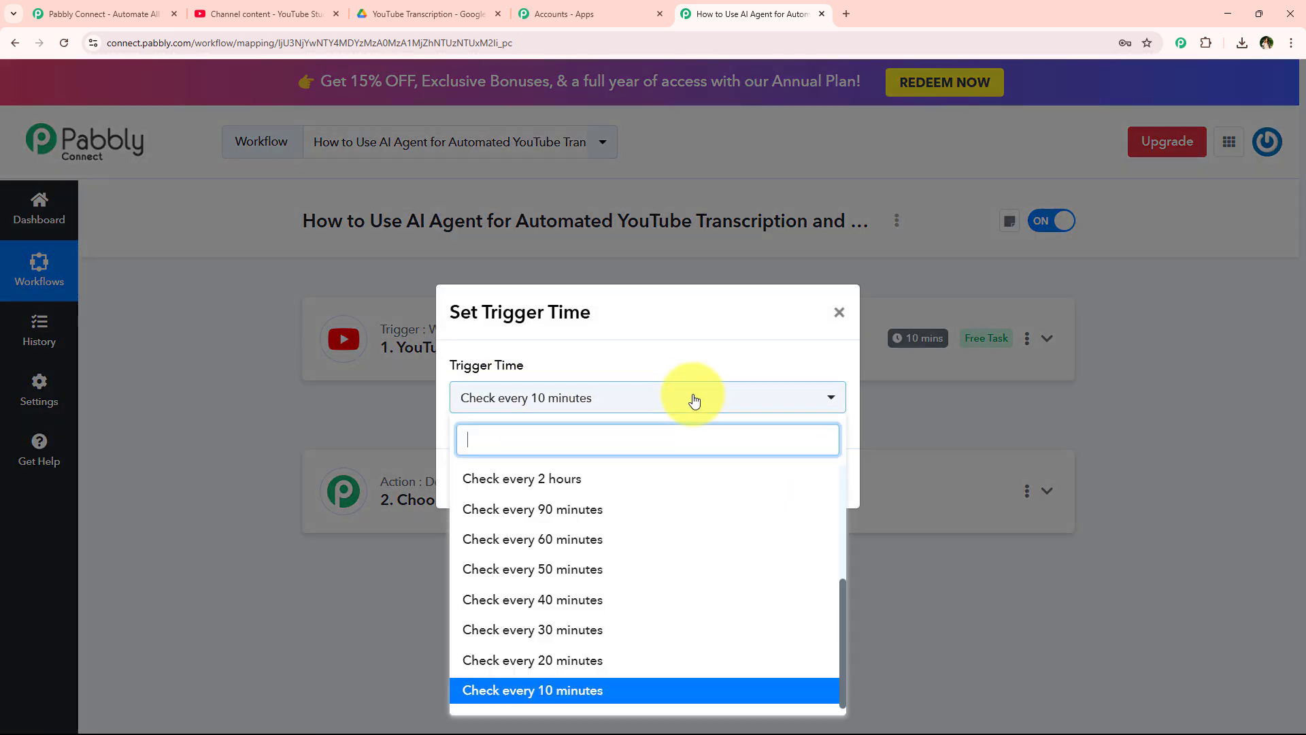
left_click(838, 304)
left_click(838, 308)
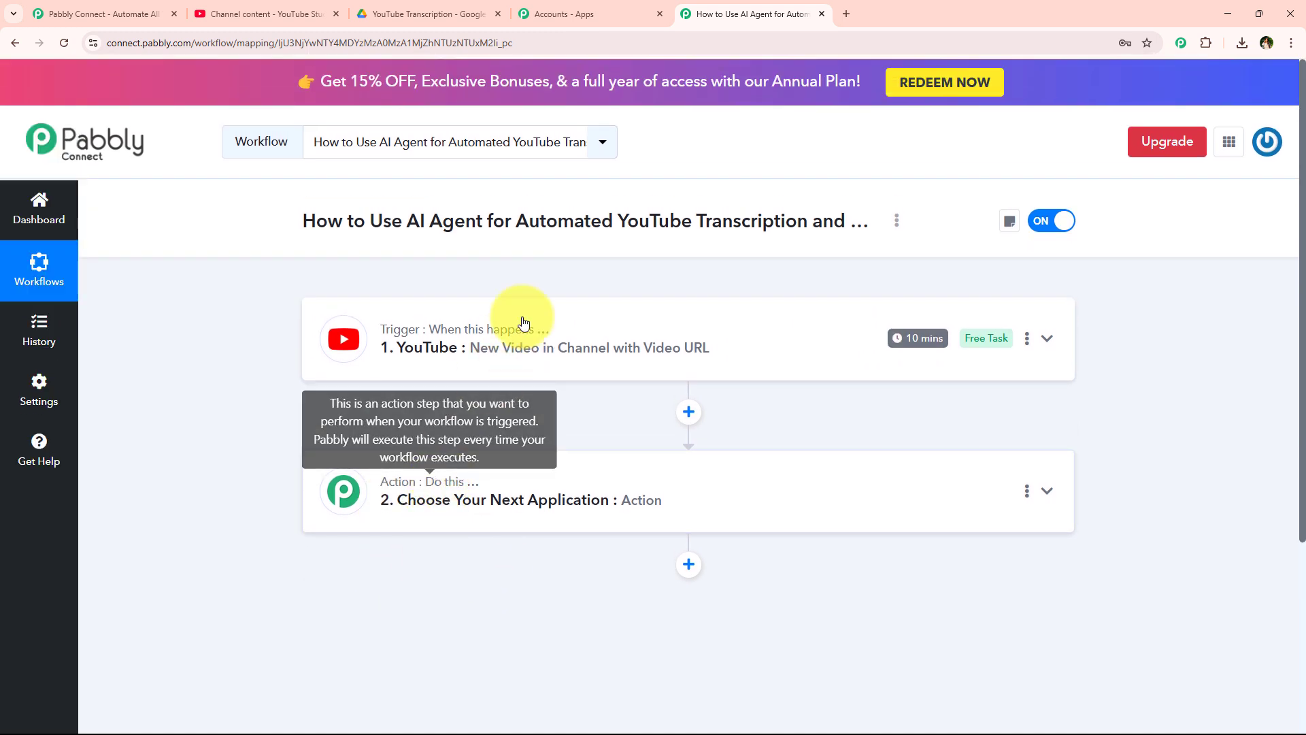
- Choose Happy Scribe as the app for action step two
left_click(494, 484)
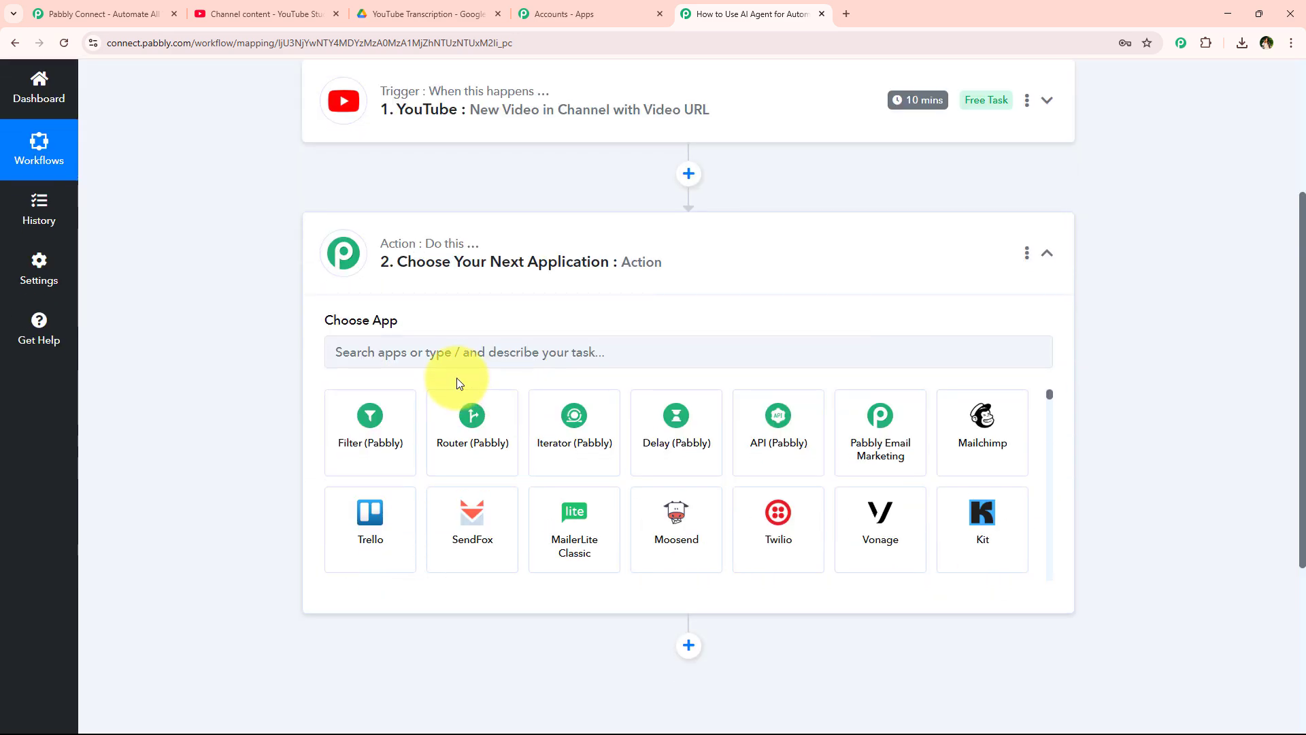
left_click(458, 368)
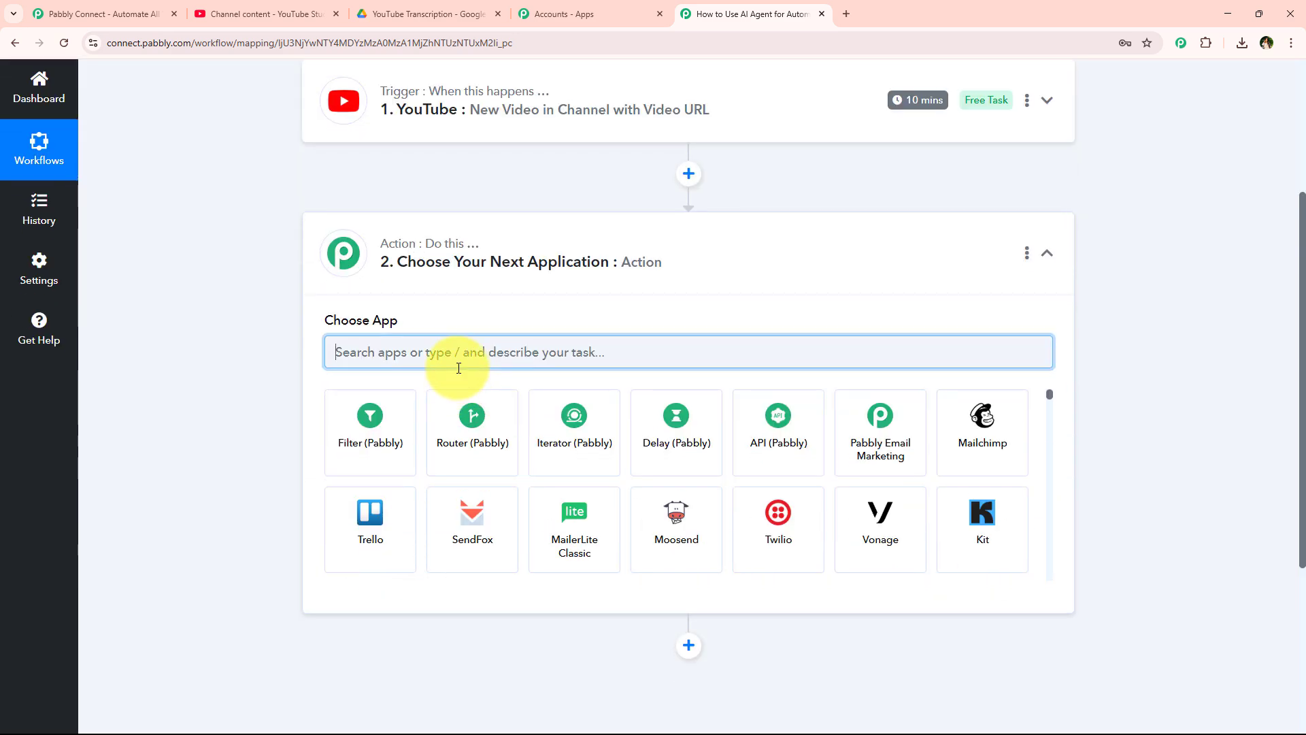
type("Happy")
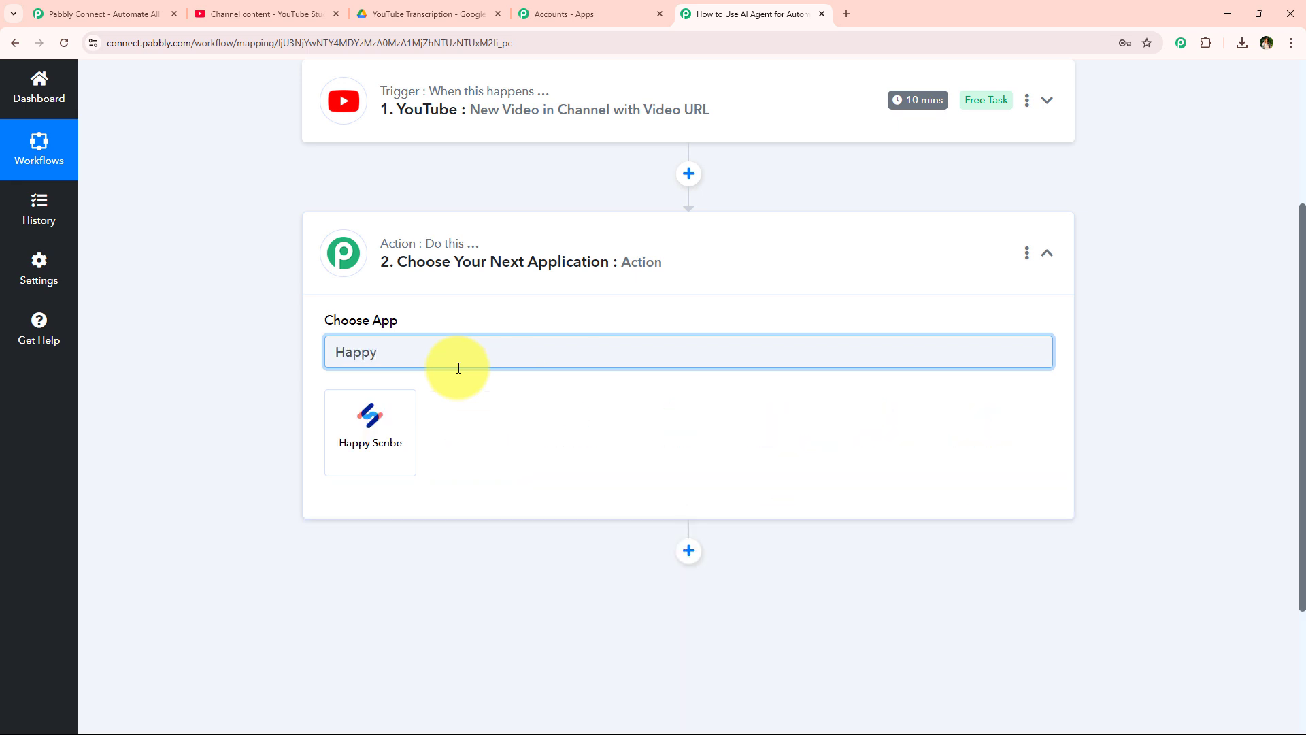
left_click(360, 415)
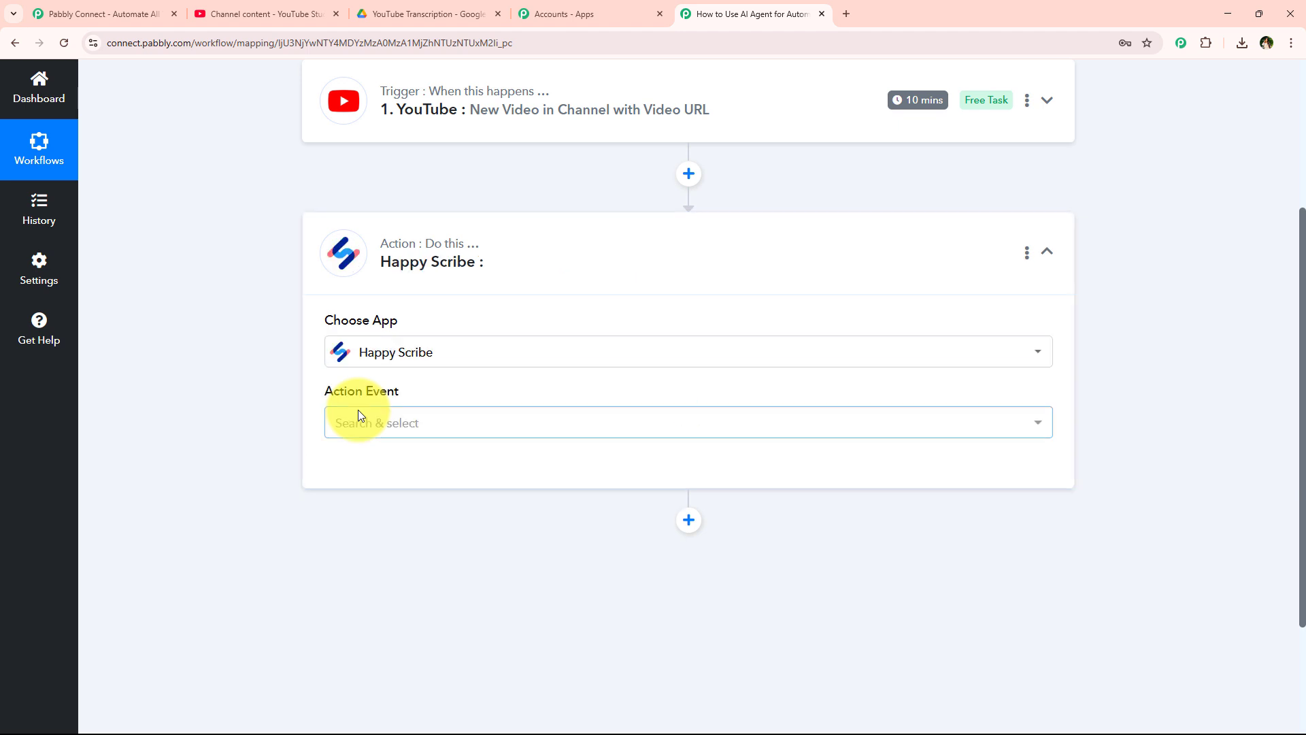
- Set the action event to Create Transcription and begin connecting the Happy Scribe account
left_click(393, 416)
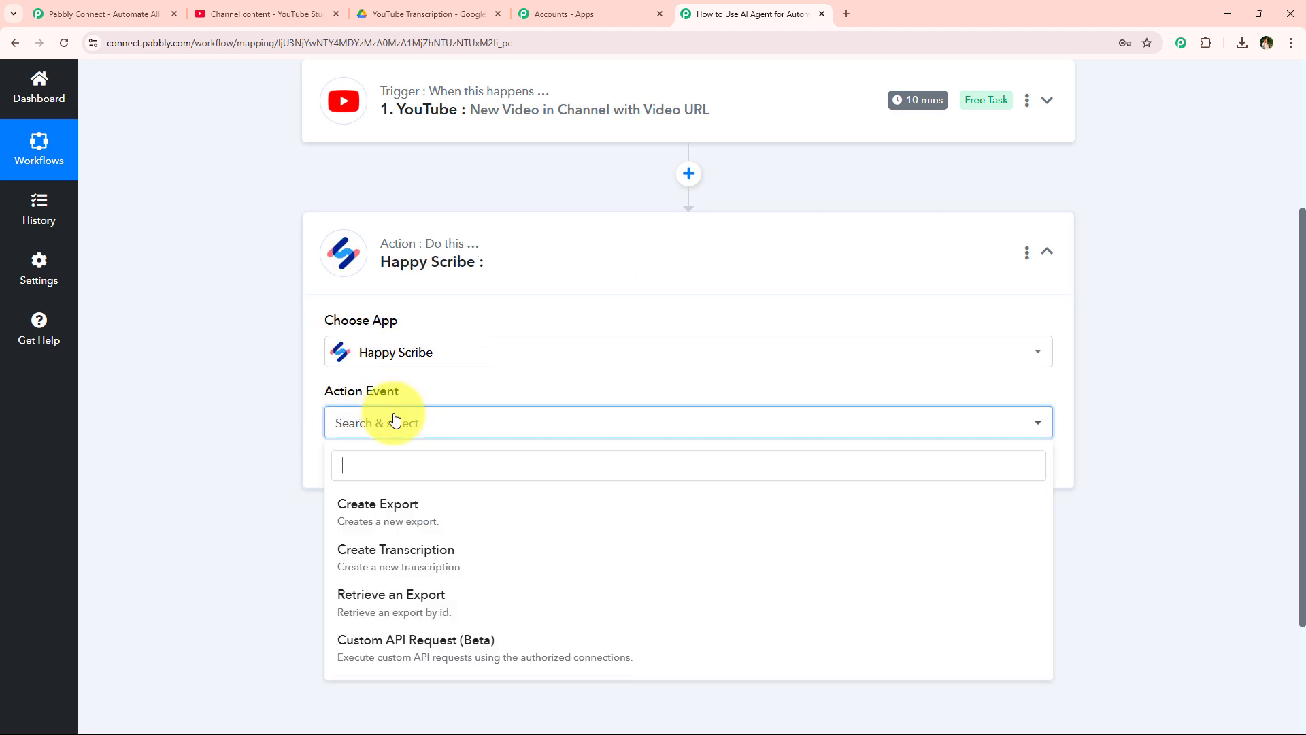
left_click(465, 559)
left_click(395, 484)
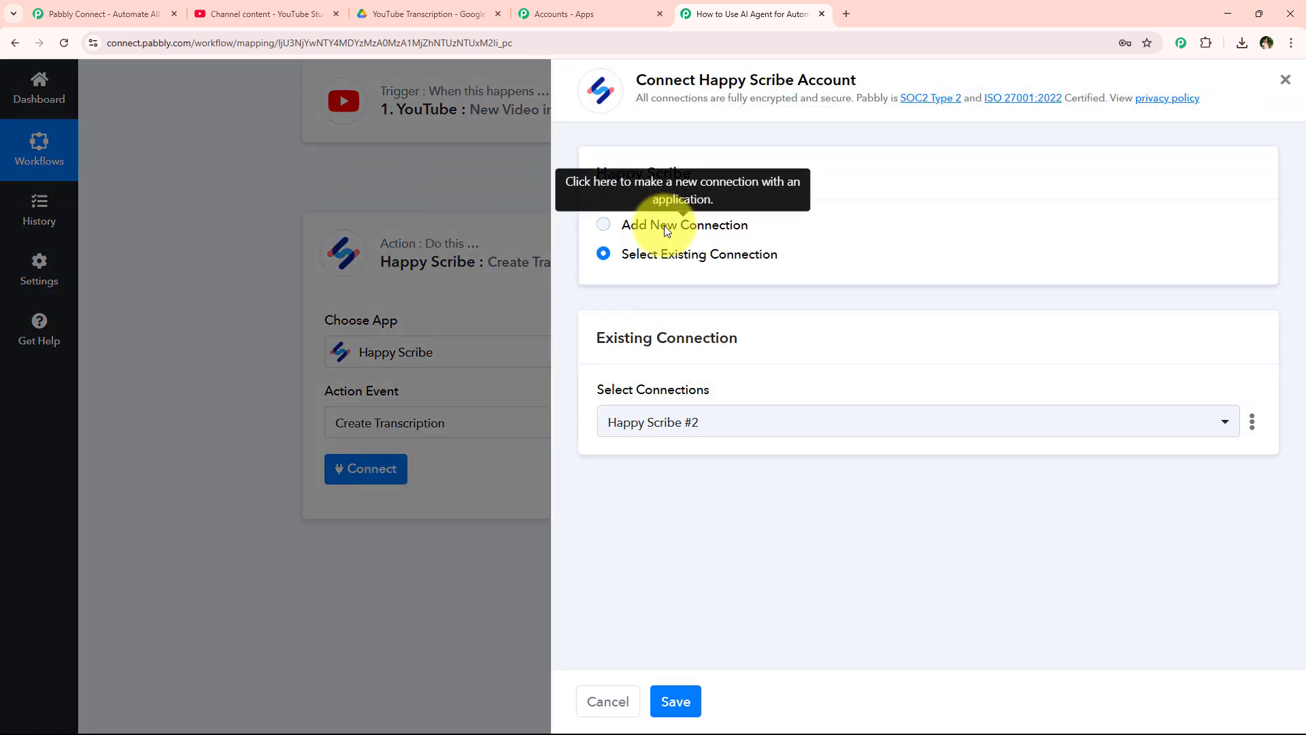
- Choose Add New Connection for Happy Scribe and review the API Key and Organization Id fields
left_click(664, 226)
left_click(626, 255)
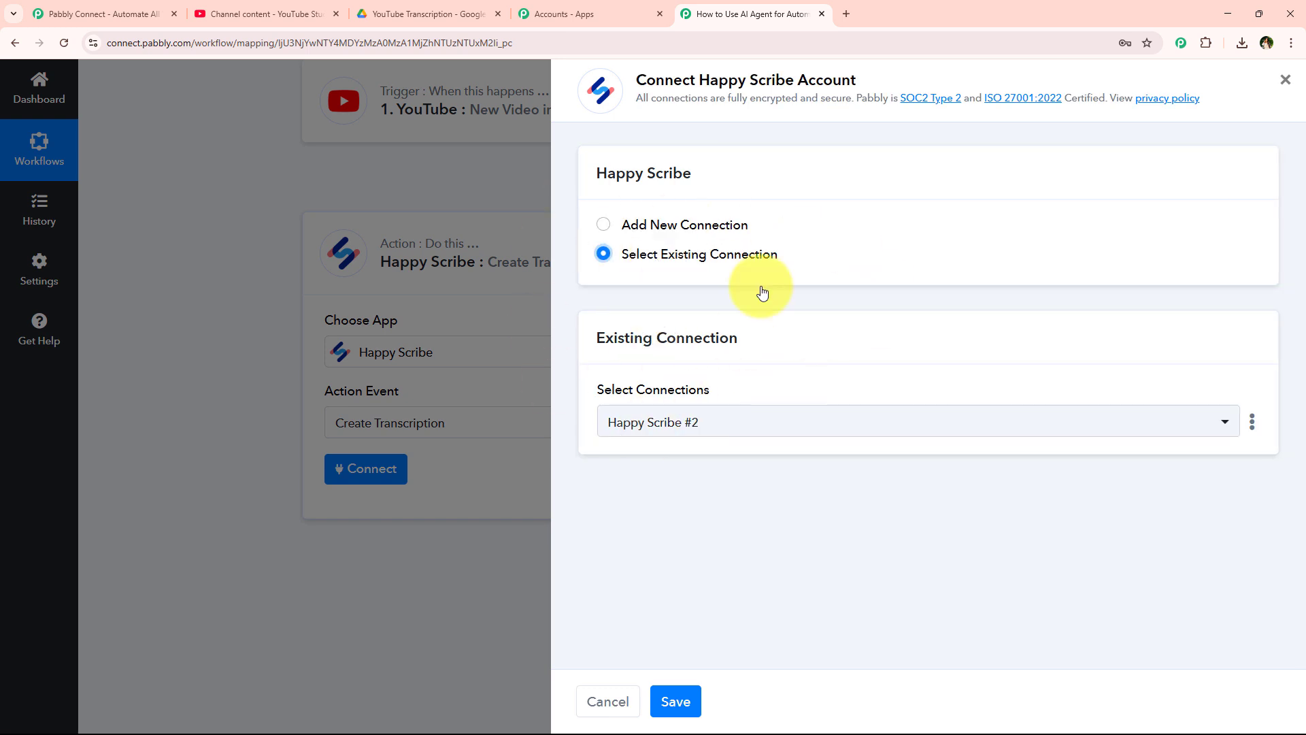
left_click_drag(700, 80, 794, 90)
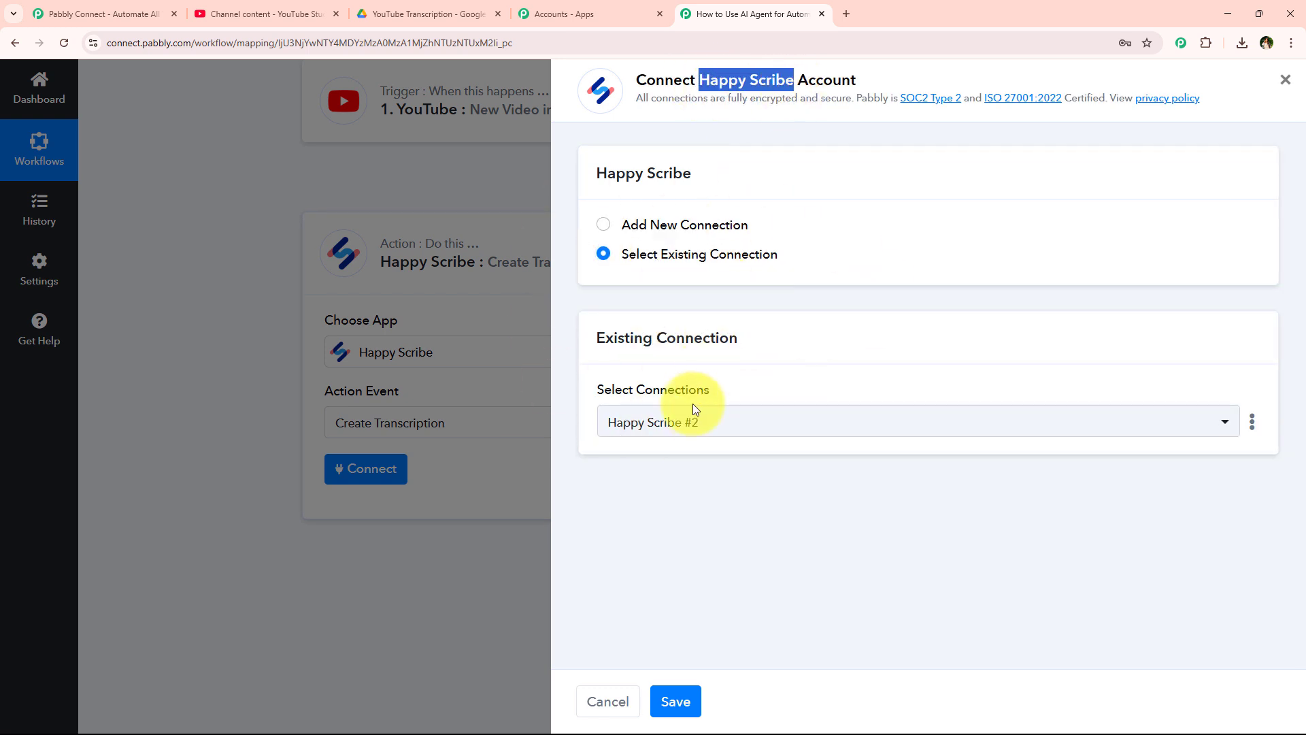
left_click(645, 255)
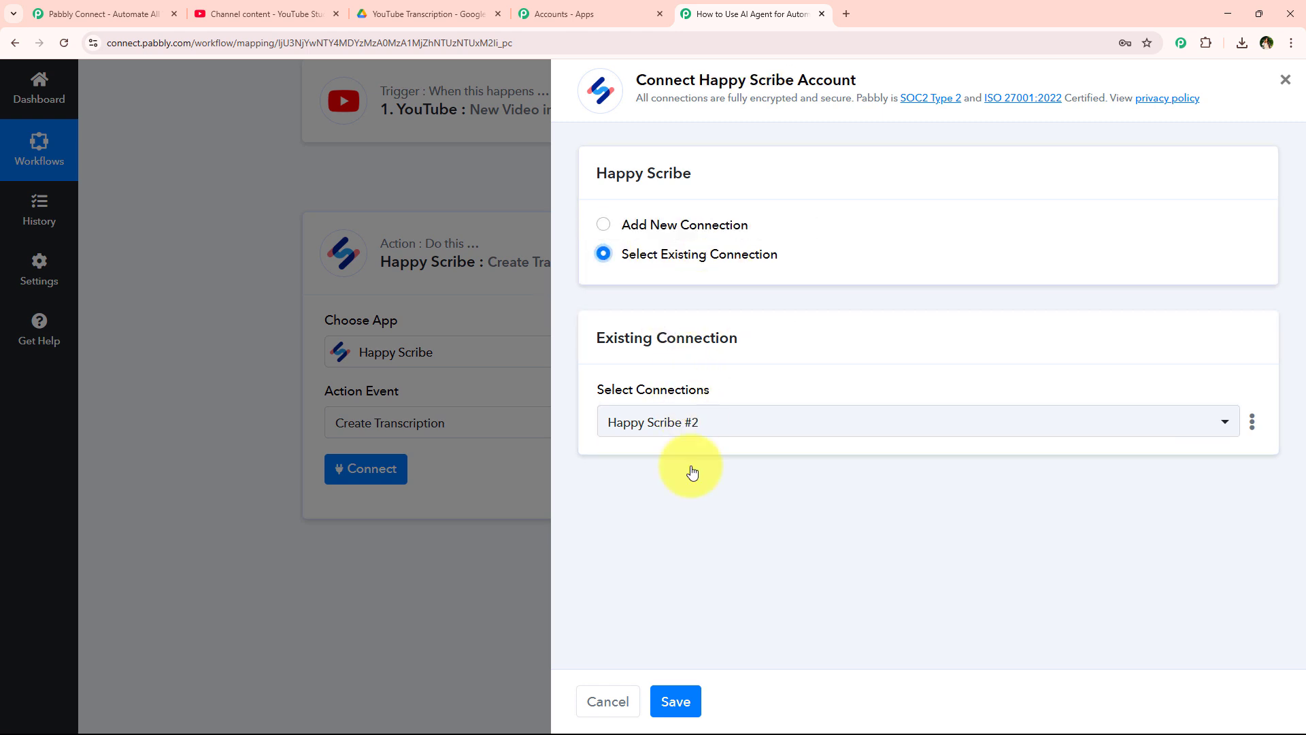
left_click(717, 225)
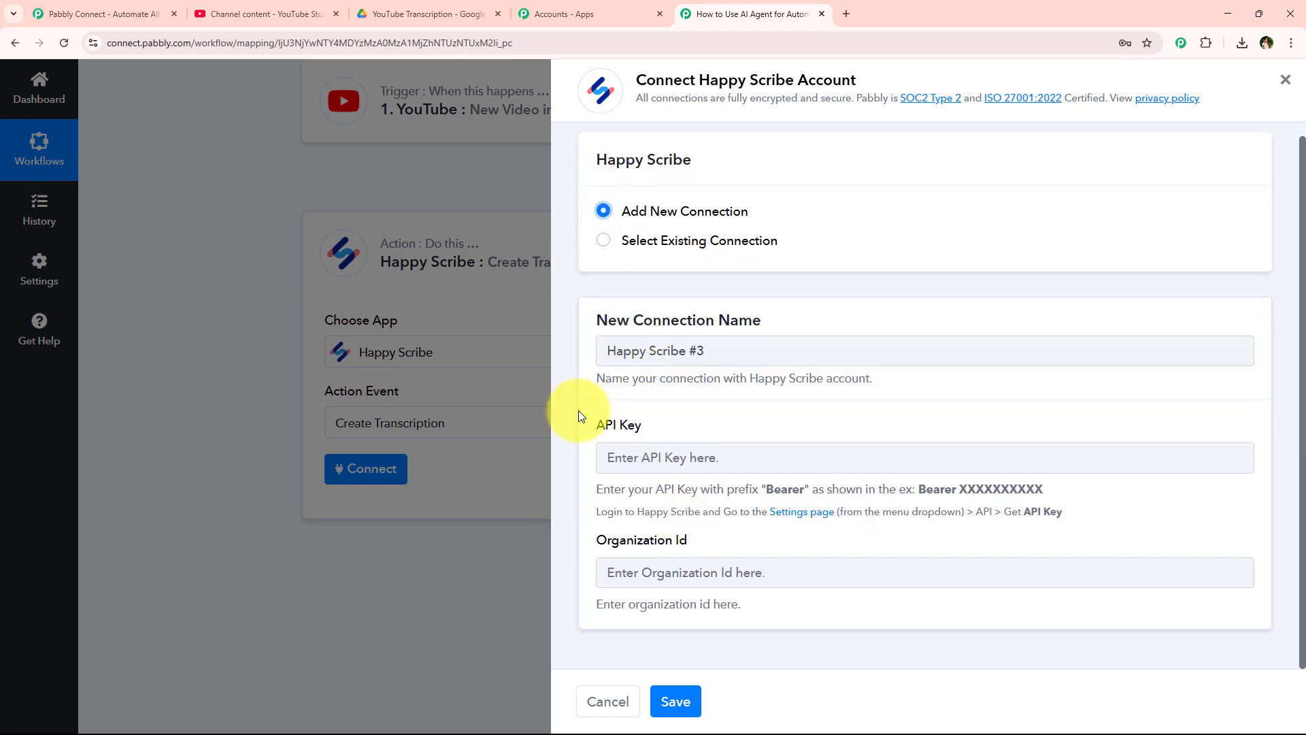
left_click_drag(595, 417, 685, 414)
left_click_drag(597, 544, 655, 546)
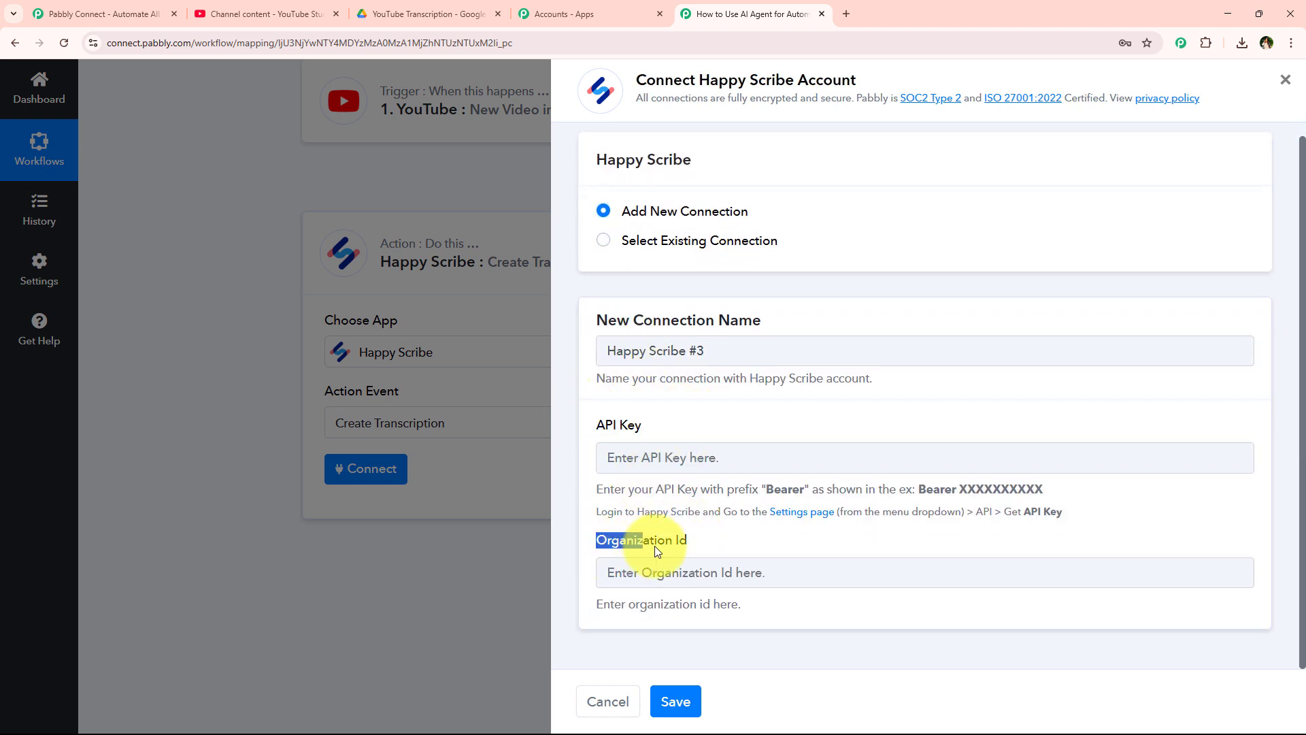
left_click(710, 532)
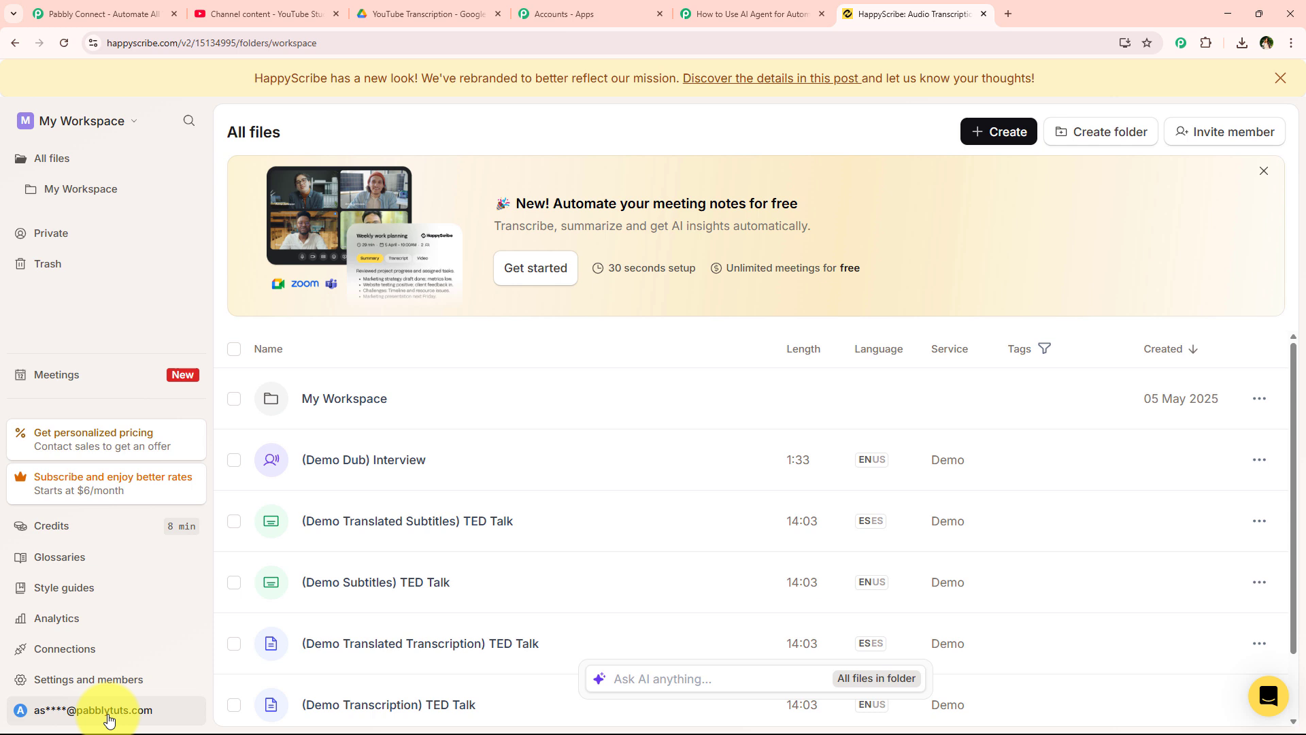
- Copy the account's API key from the API tab of HappyScribe's Personal settings
left_click(109, 711)
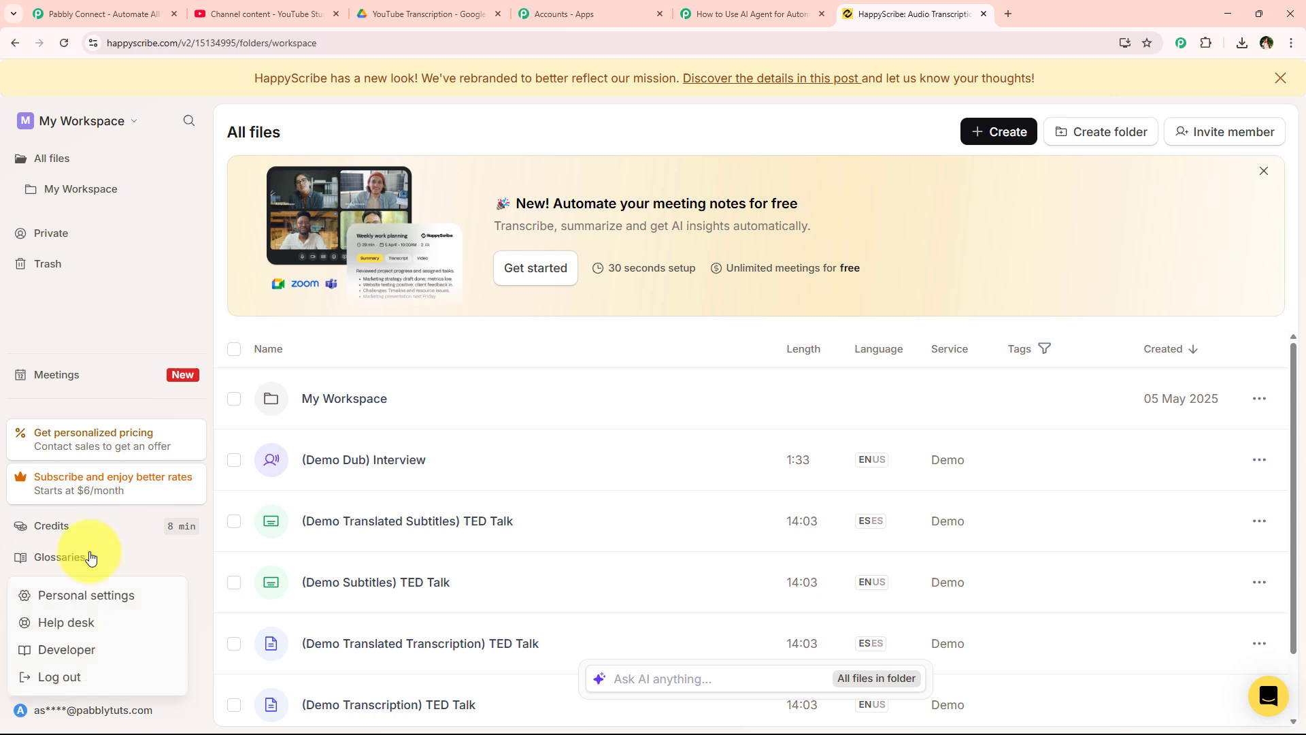
left_click(83, 604)
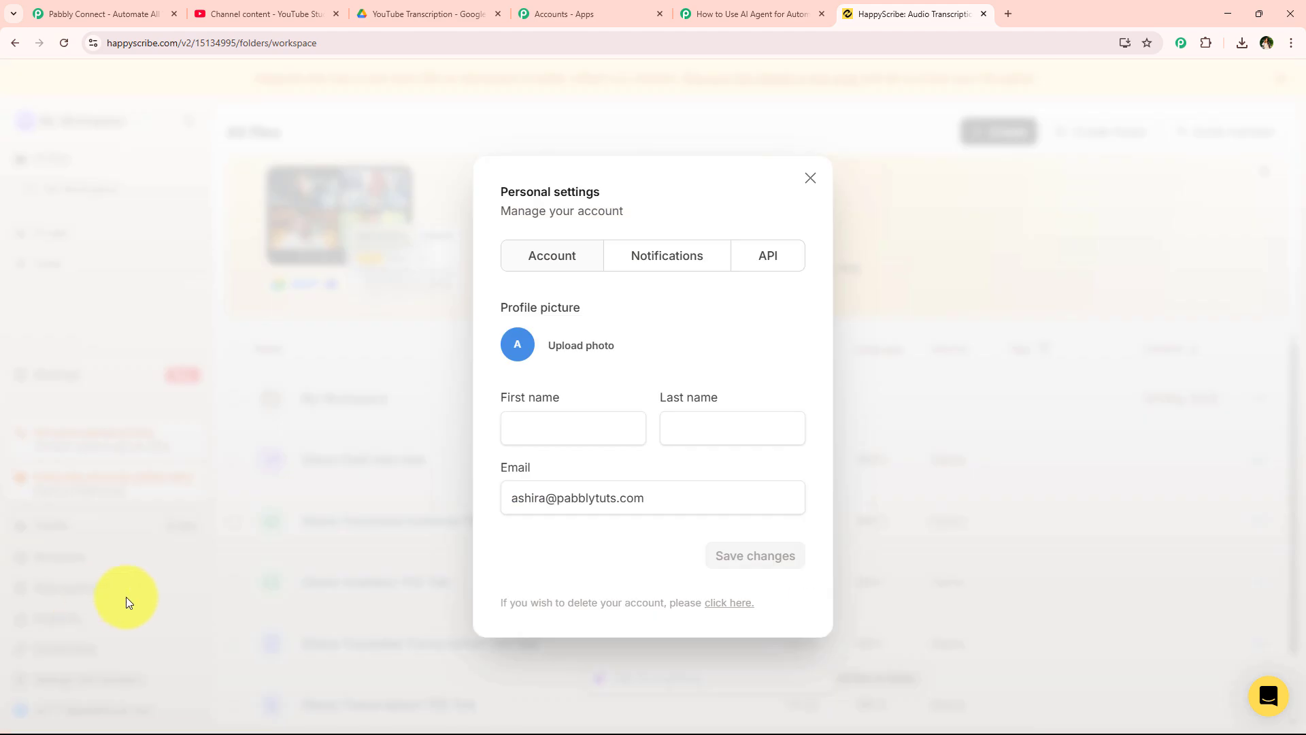
left_click(785, 256)
left_click_drag(735, 426, 504, 435)
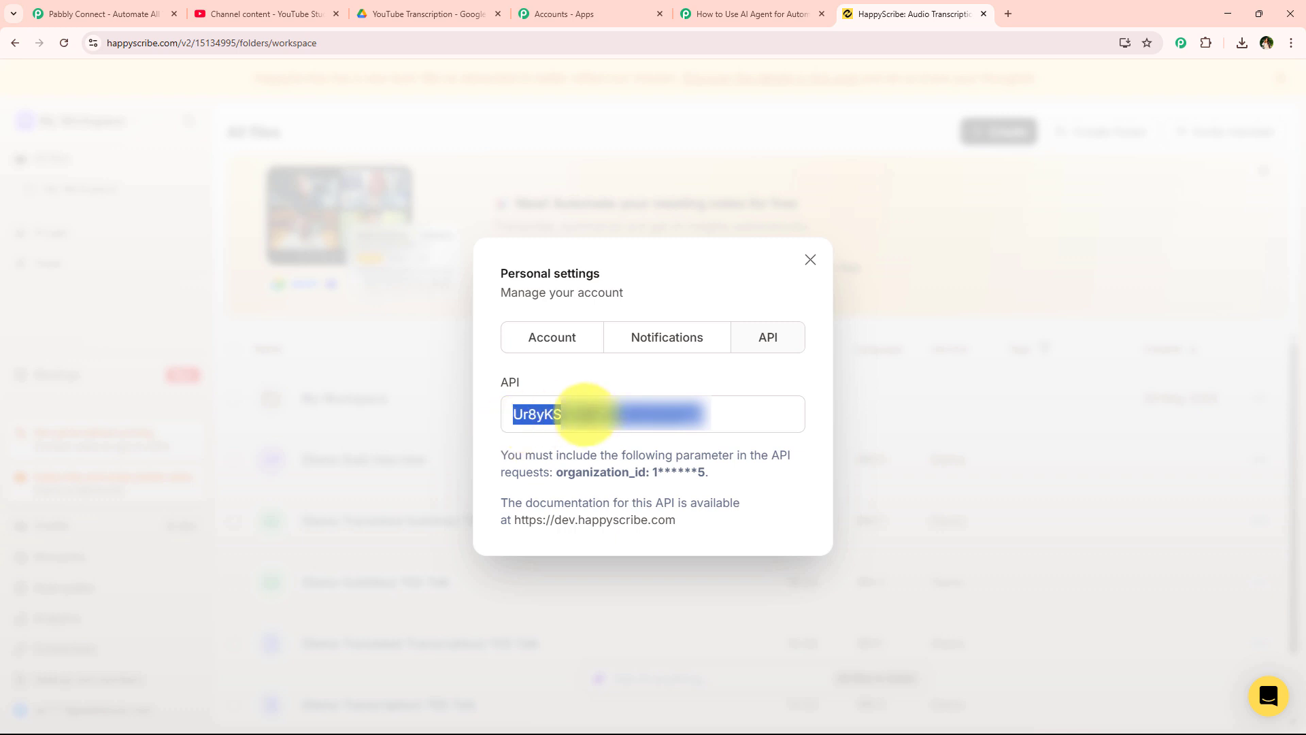
right_click(584, 417)
left_click(632, 431)
- Paste the HappyScribe API key into the connection's API Key field
left_click(755, 14)
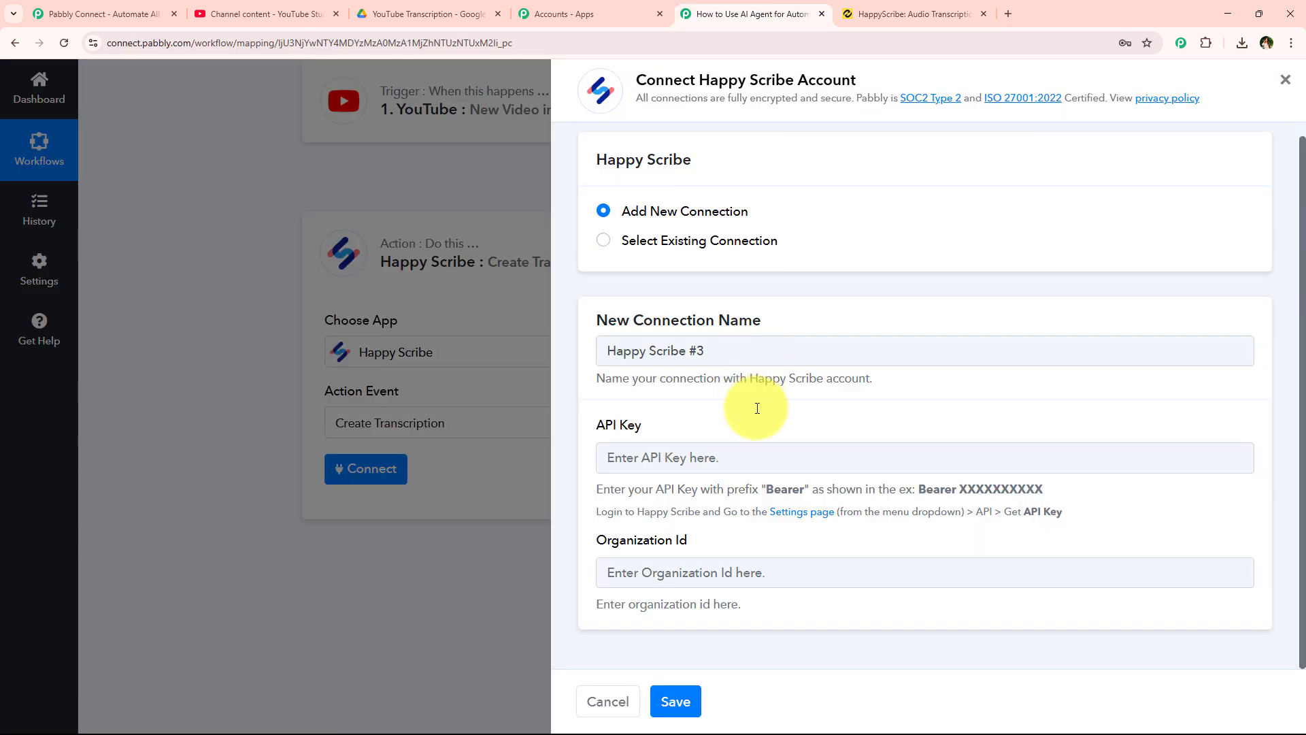
right_click(707, 457)
left_click(753, 303)
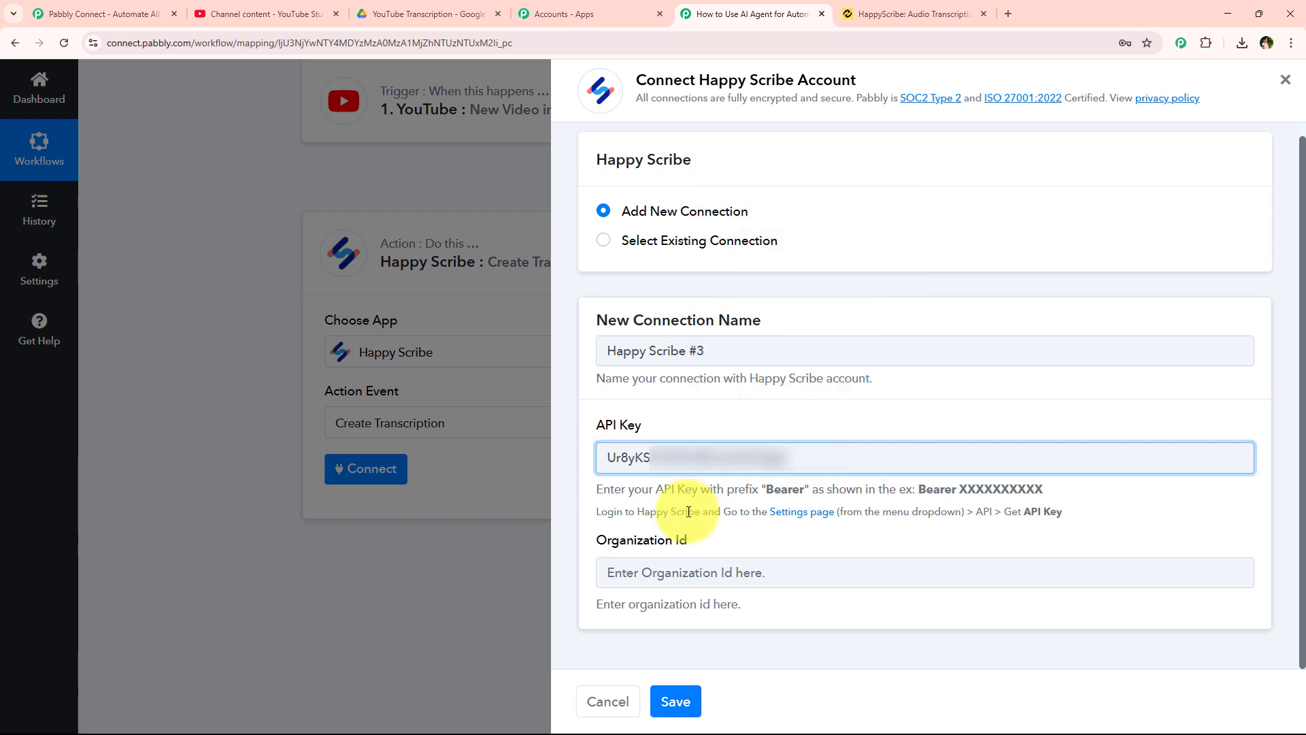
left_click(687, 512)
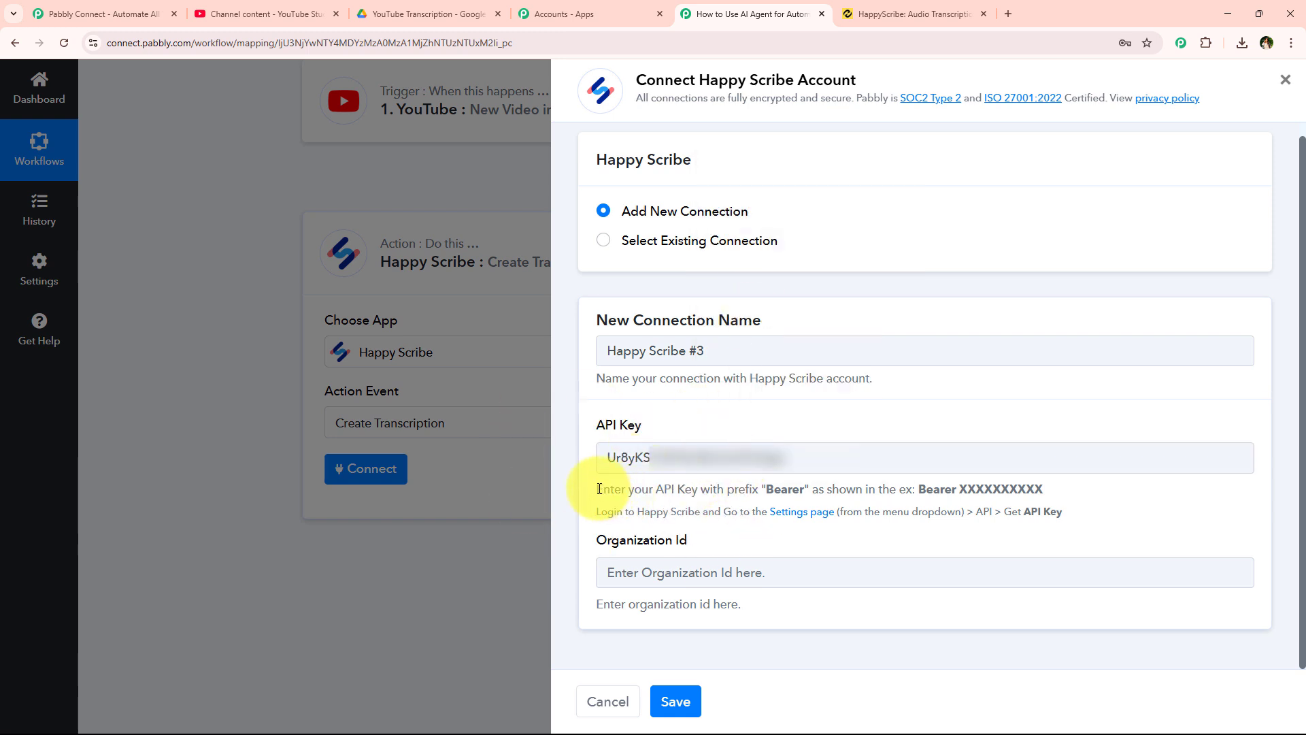
- Prefix the pasted API key with 'Bearer', copied from the field's note
left_click_drag(600, 488, 801, 488)
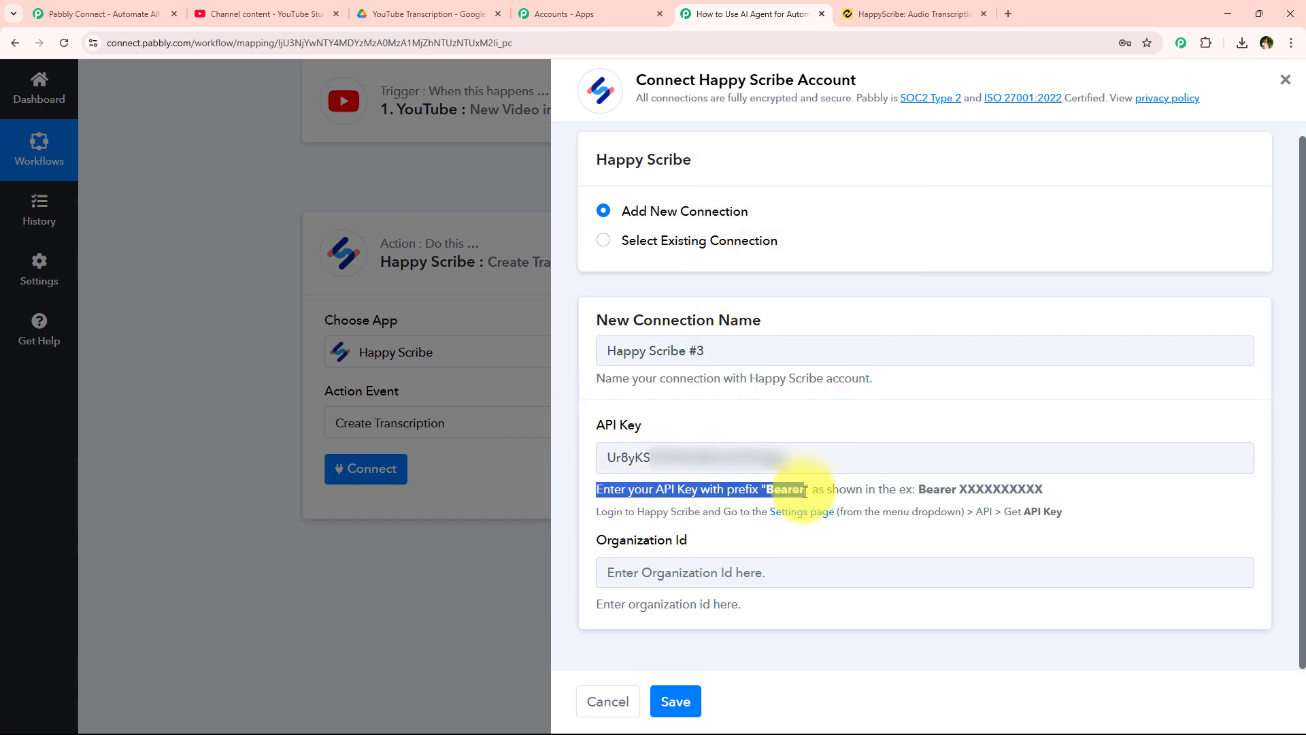
left_click(806, 490)
double_click(775, 490)
left_click(774, 490)
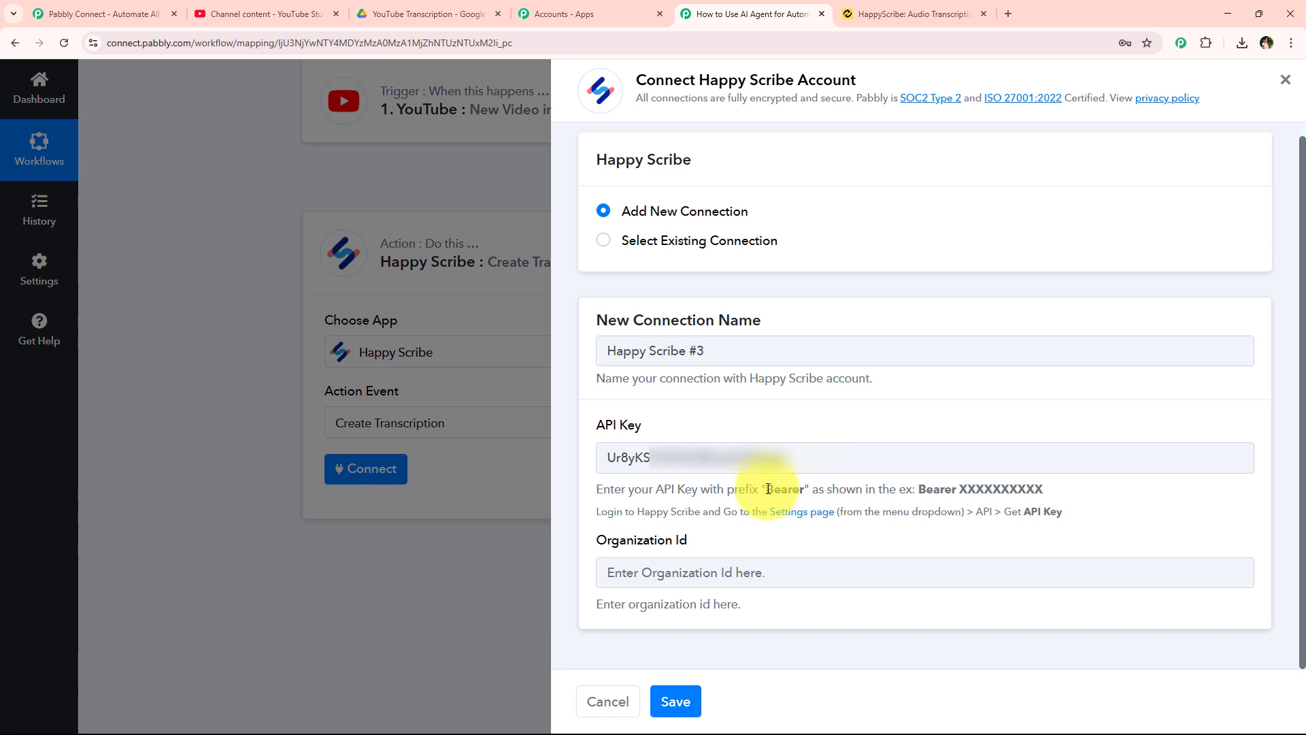
left_click_drag(767, 490, 806, 490)
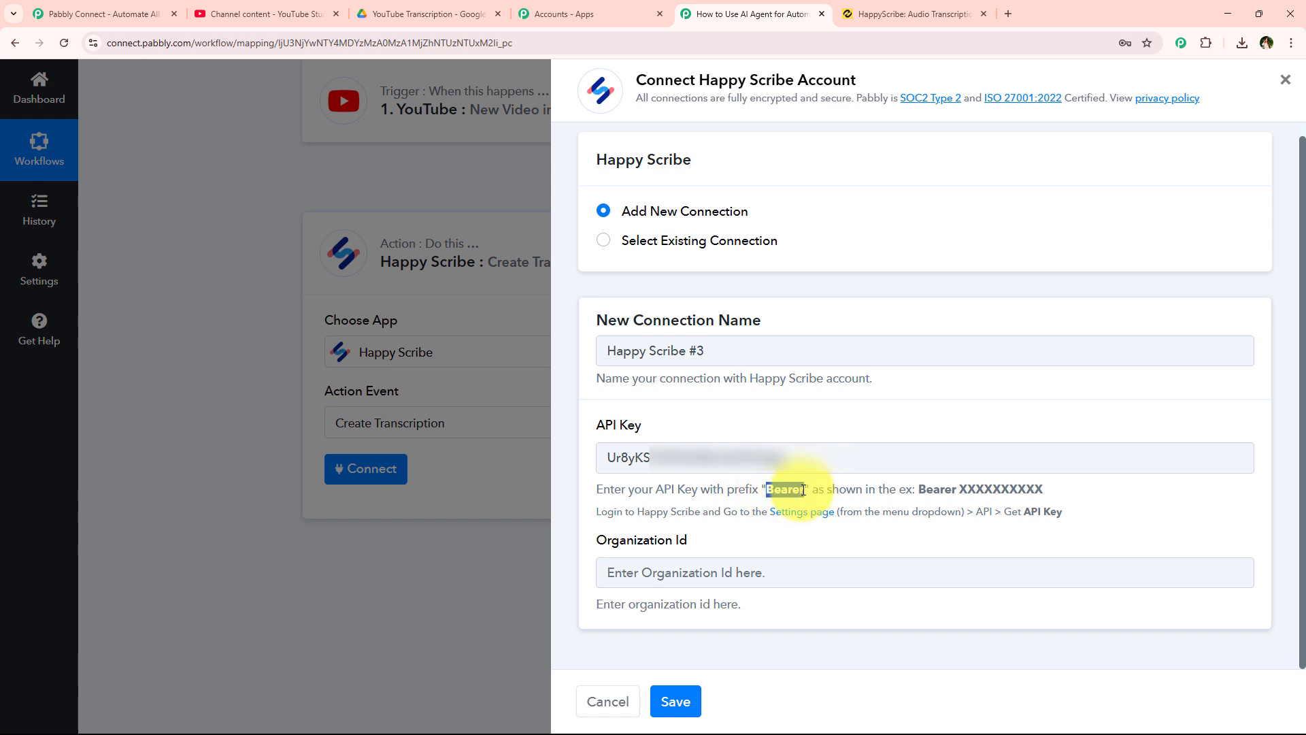
left_click(606, 457)
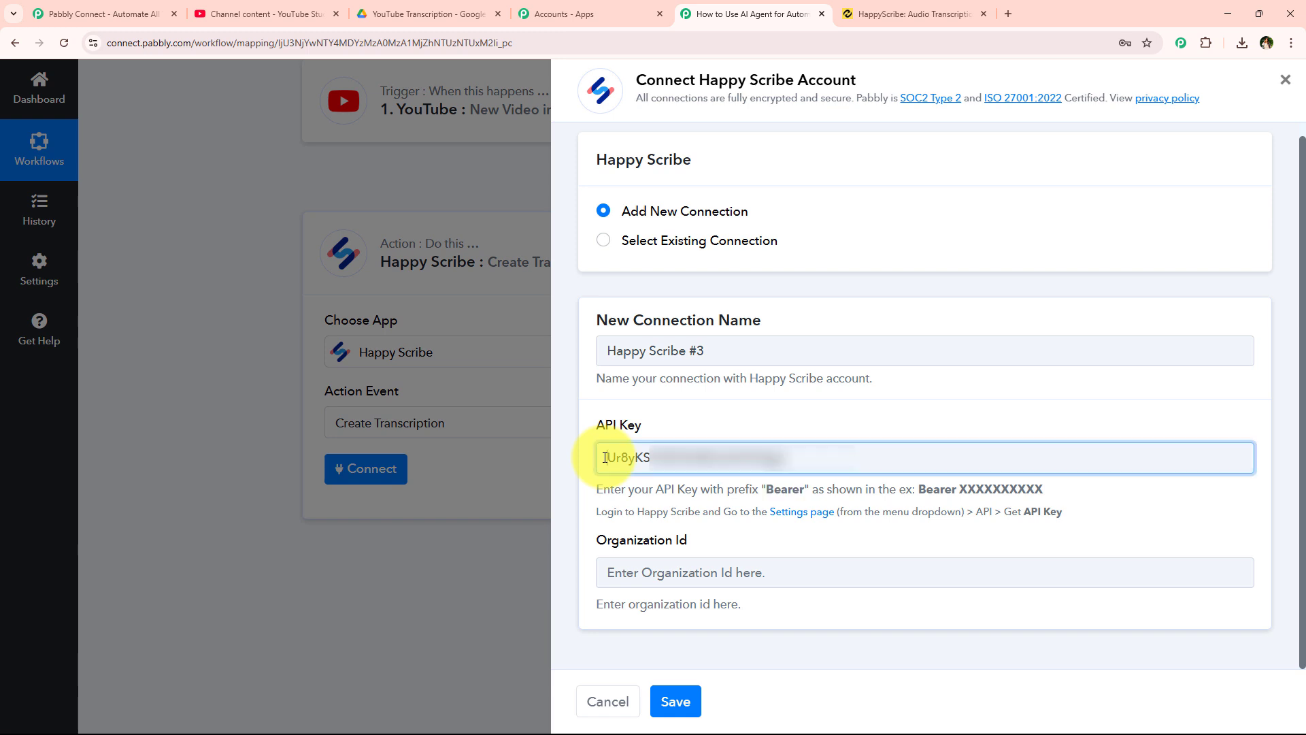
key("ctrl+v")
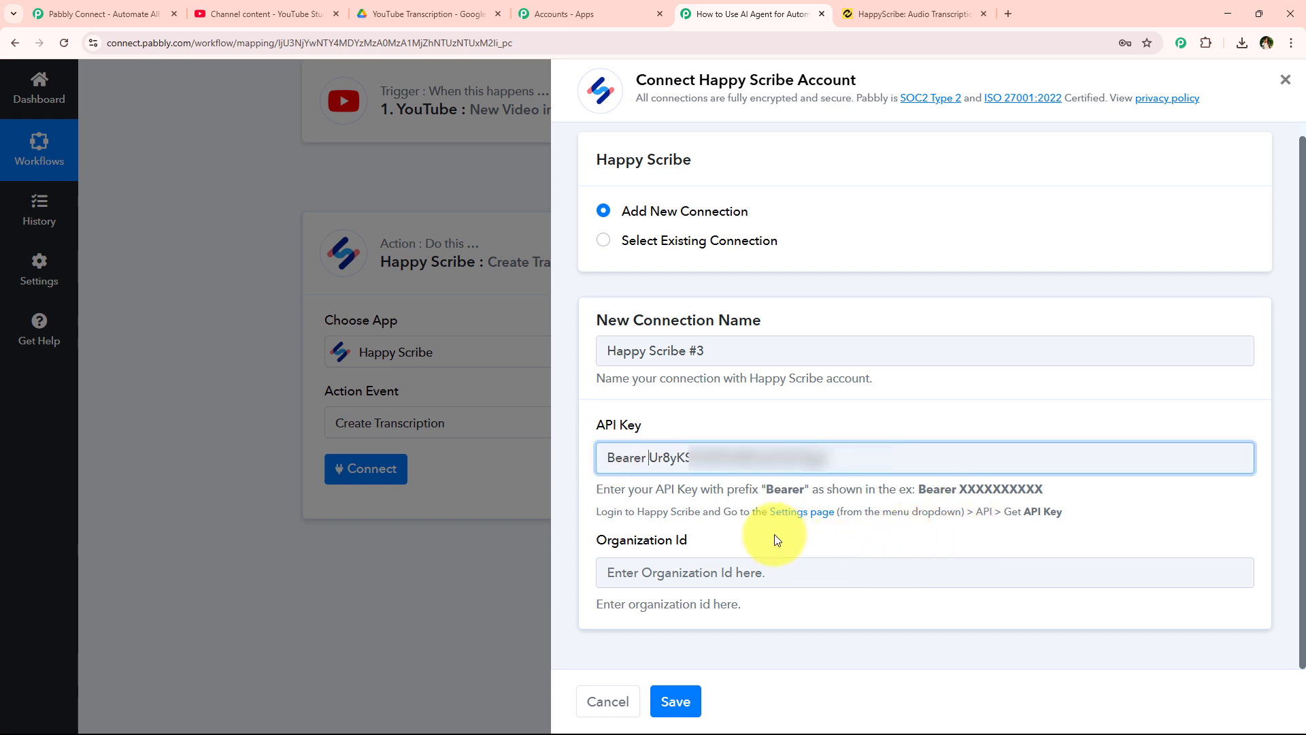
left_click(750, 533)
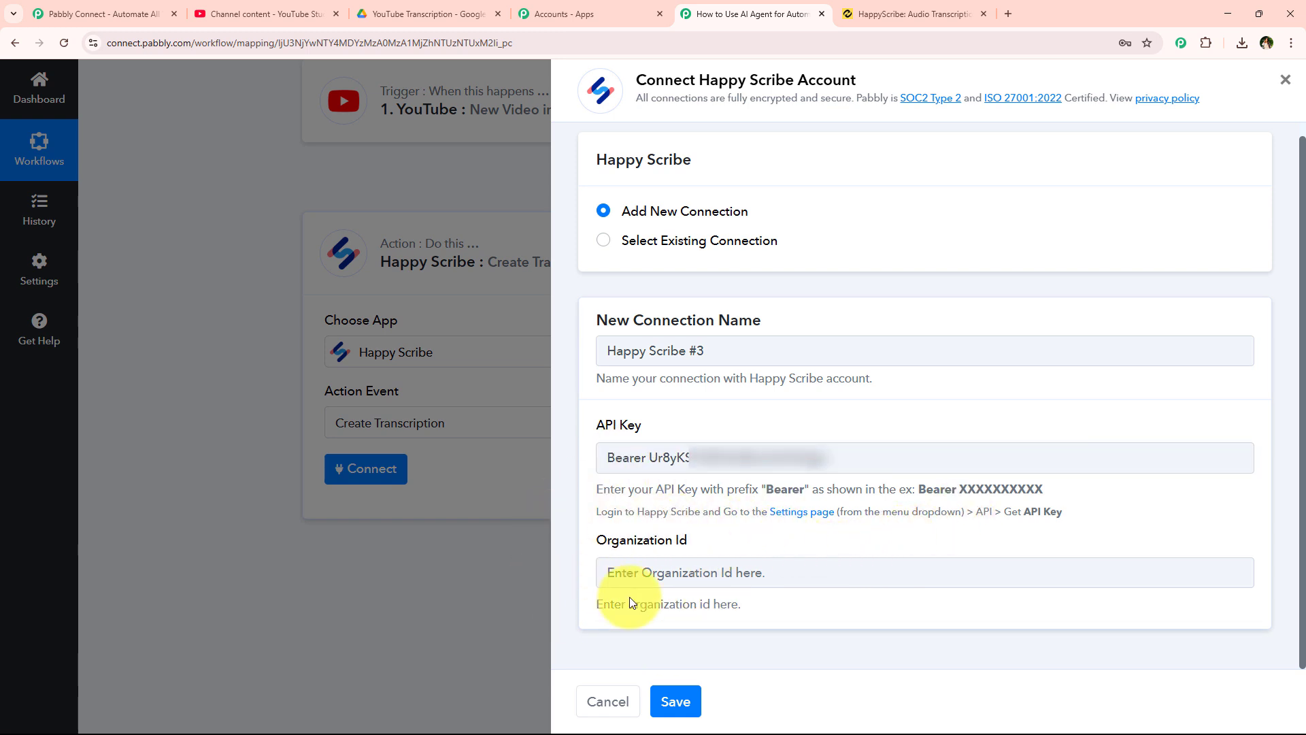
left_click(702, 542)
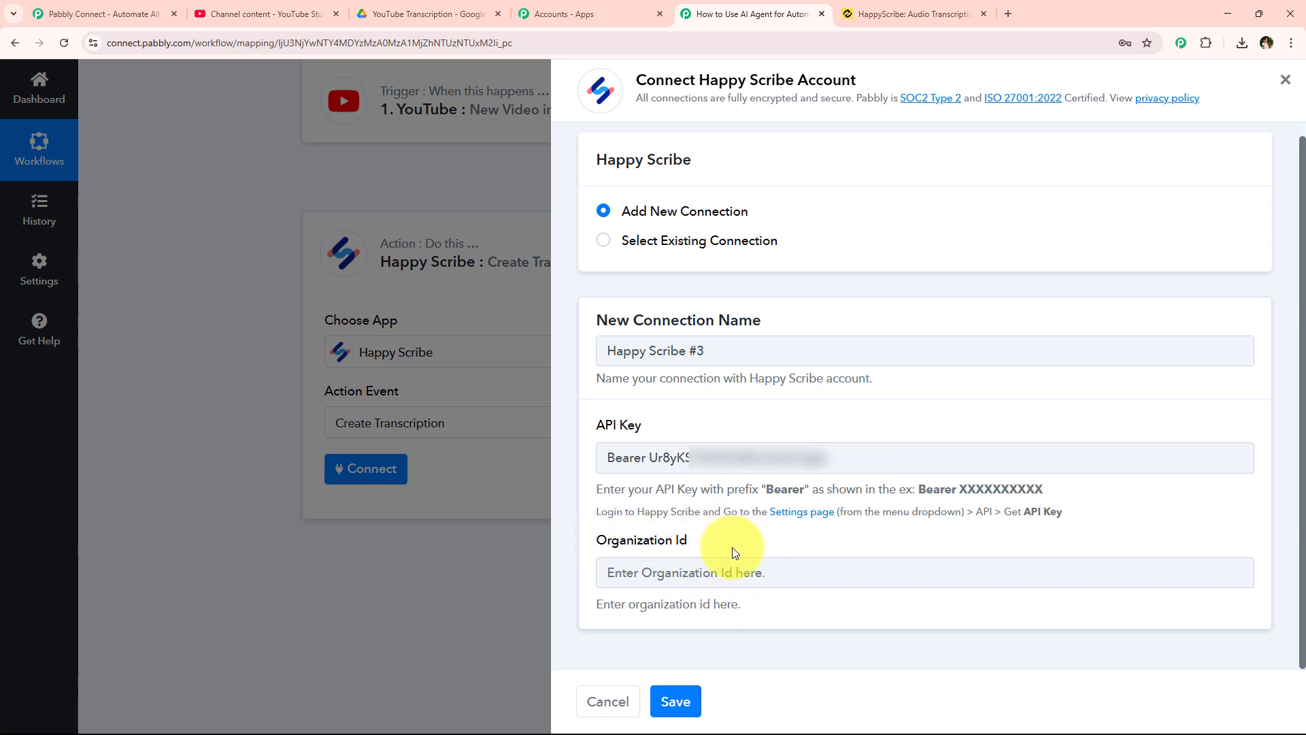
- Select the organization_id value in HappyScribe's API settings
left_click(921, 12)
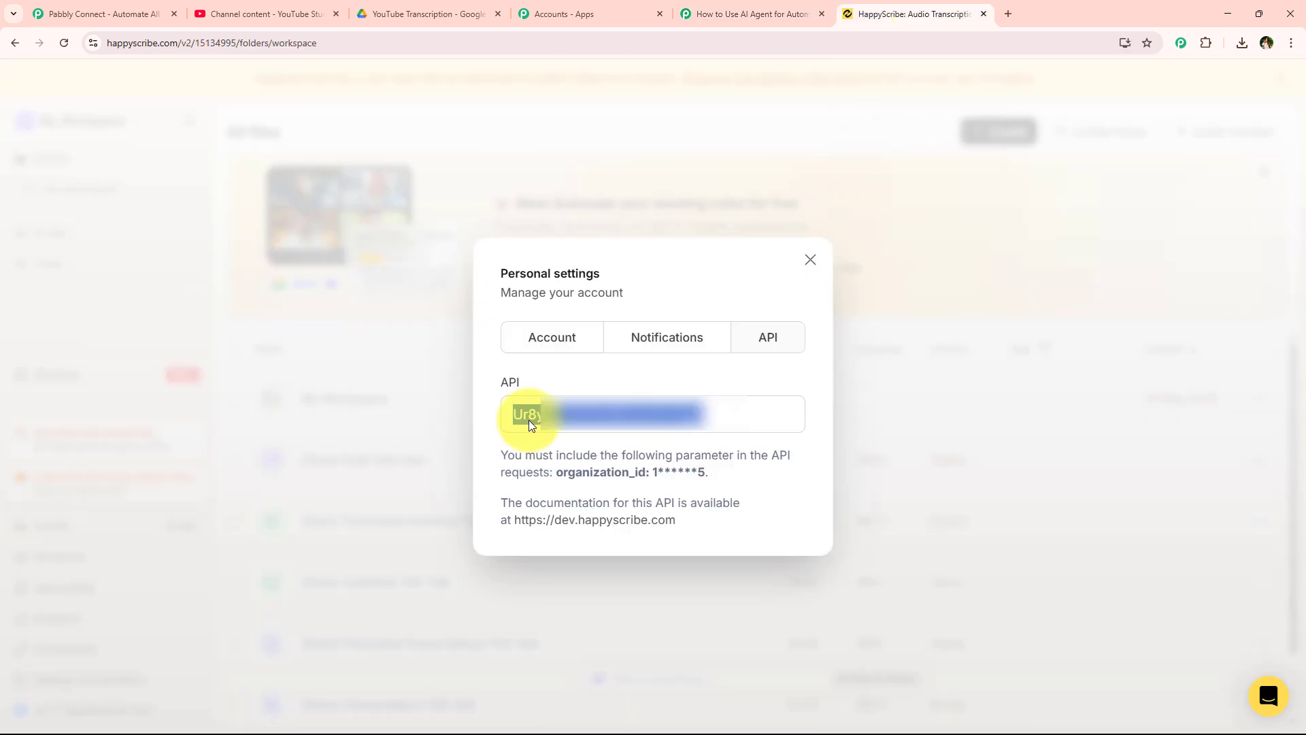
left_click_drag(654, 481, 712, 475)
left_click(681, 570)
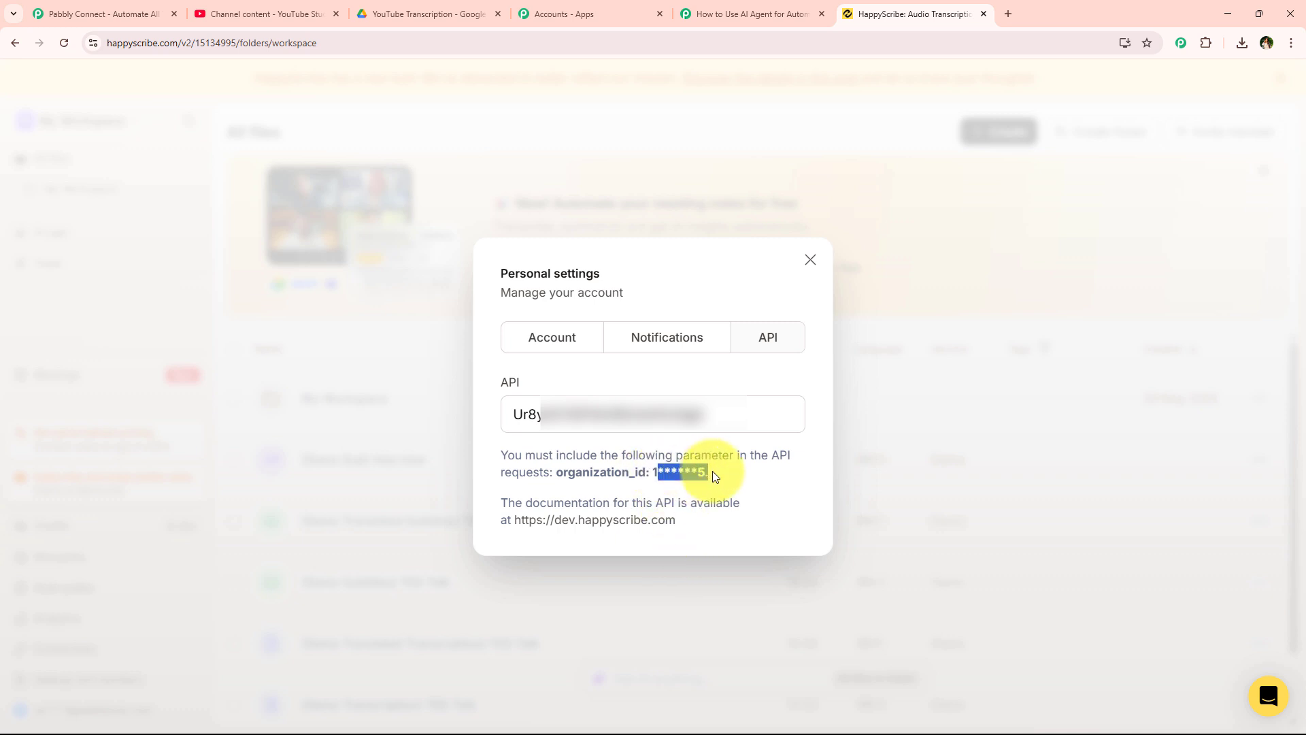
- Paste the organization id into Organization Id and save the Happy Scribe connection
left_click(752, 14)
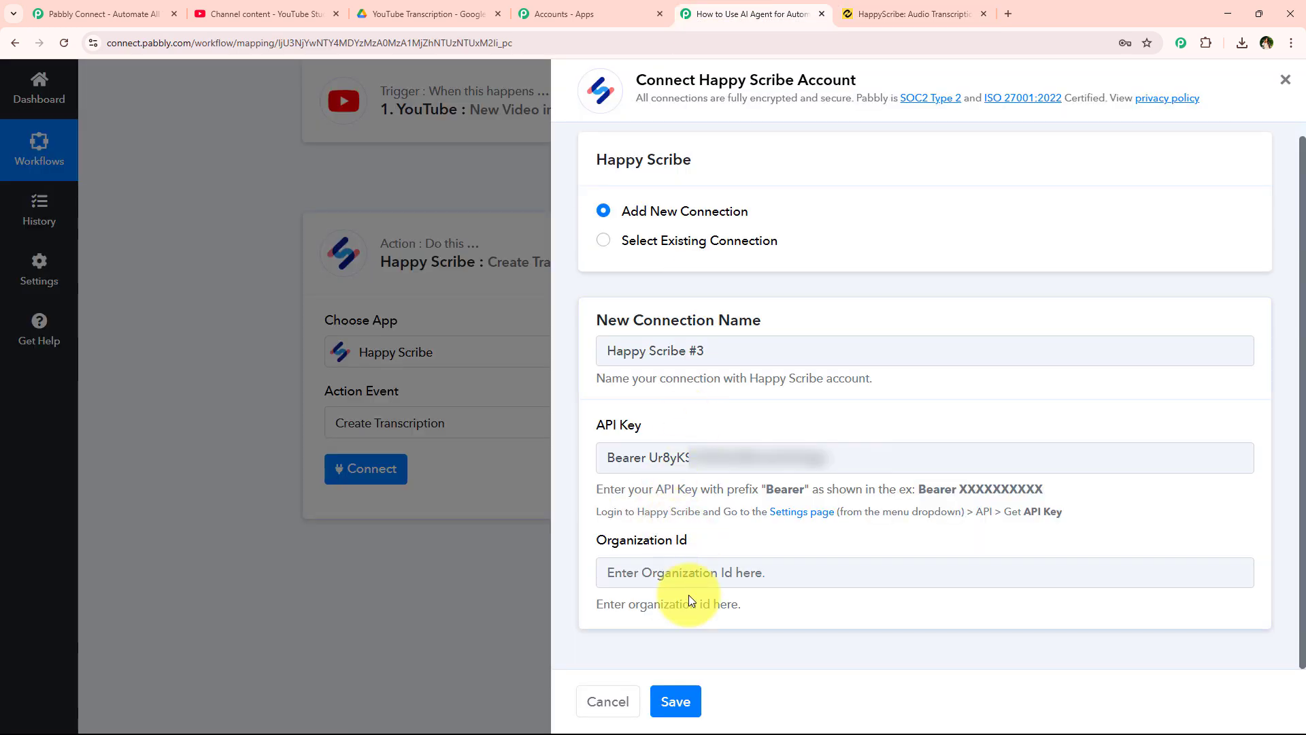
left_click(689, 577)
key("ctrl+v")
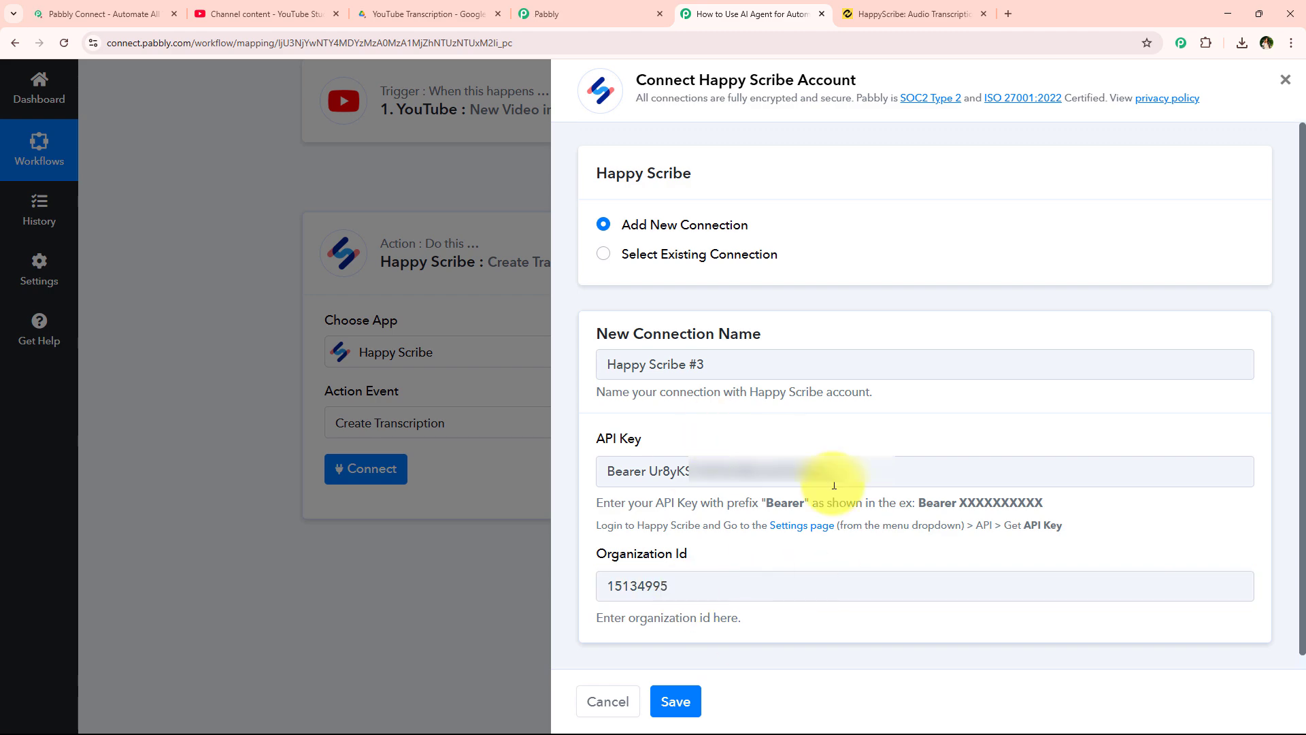
left_click(678, 702)
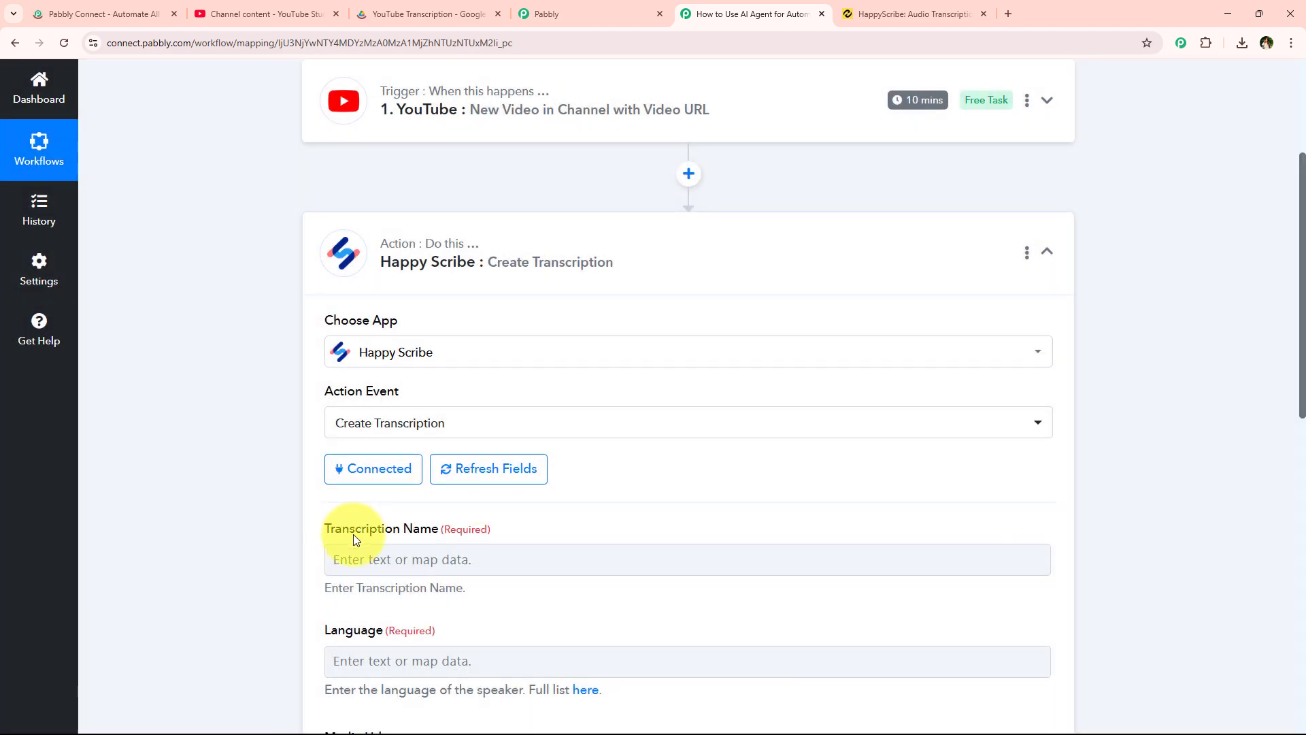
- Map Transcription Name to the YouTube trigger's Res1 Snippet Title
scroll(245, 462, "down", 2)
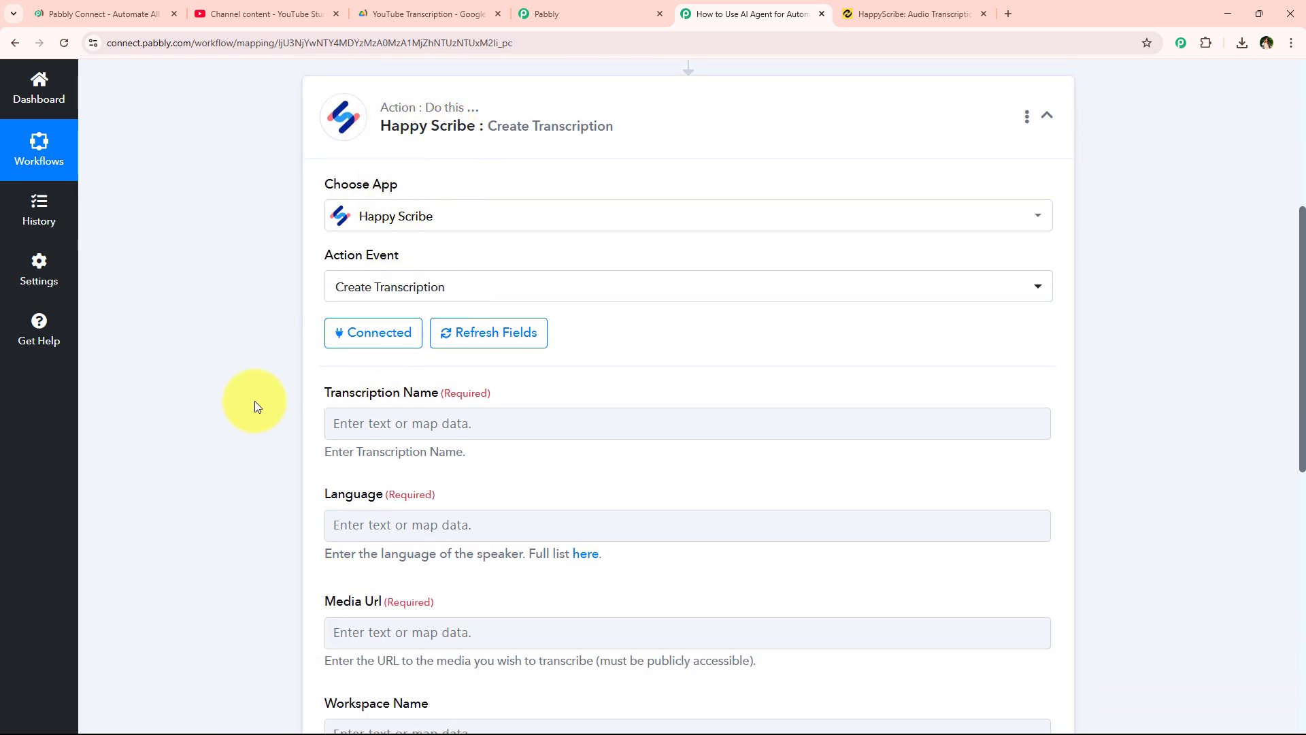
scroll(255, 406, "down", 3)
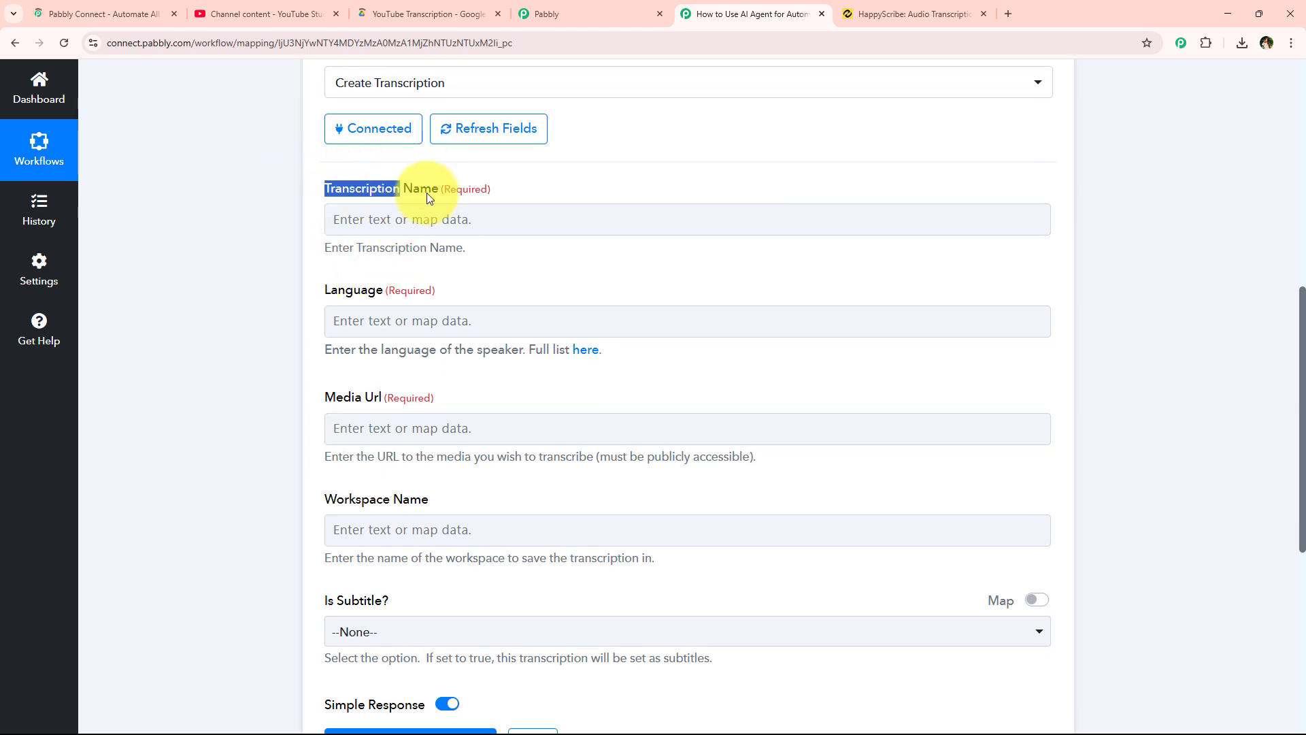
left_click_drag(427, 194, 438, 194)
left_click(431, 212)
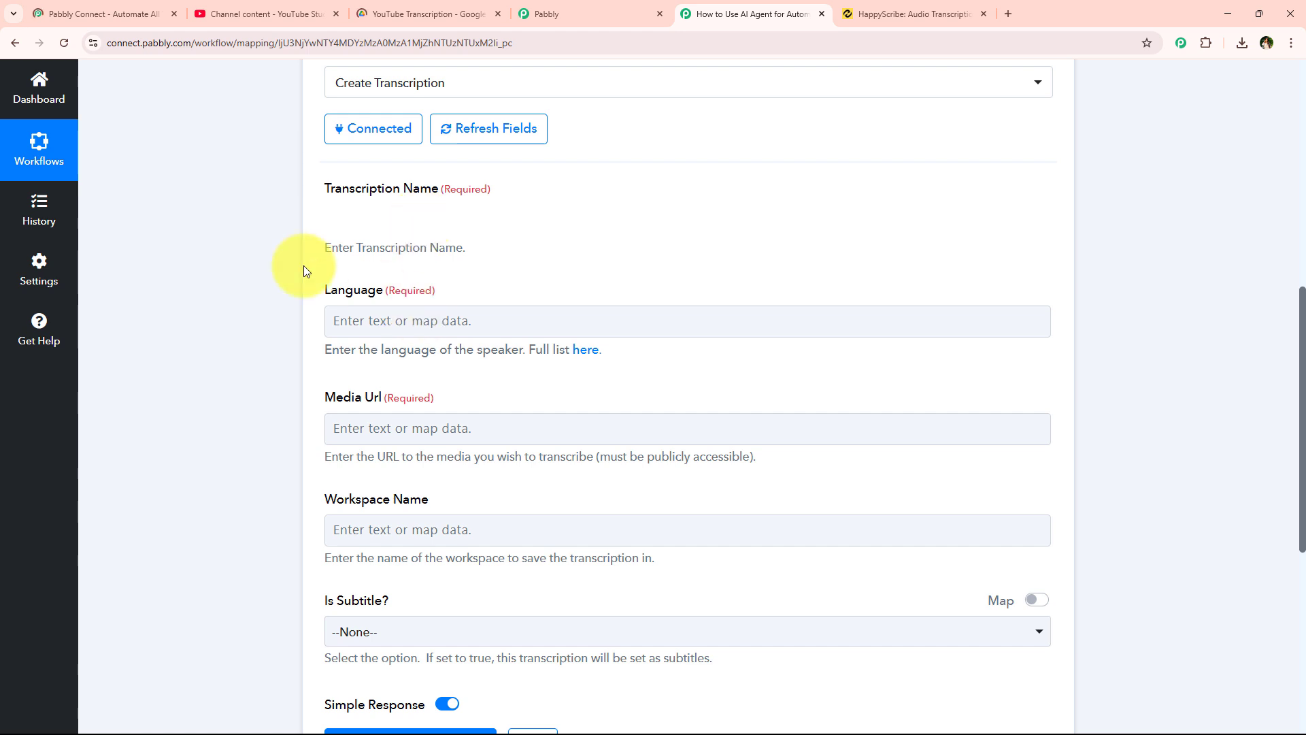
left_click(329, 231)
left_click(343, 220)
left_click(343, 220)
type("H")
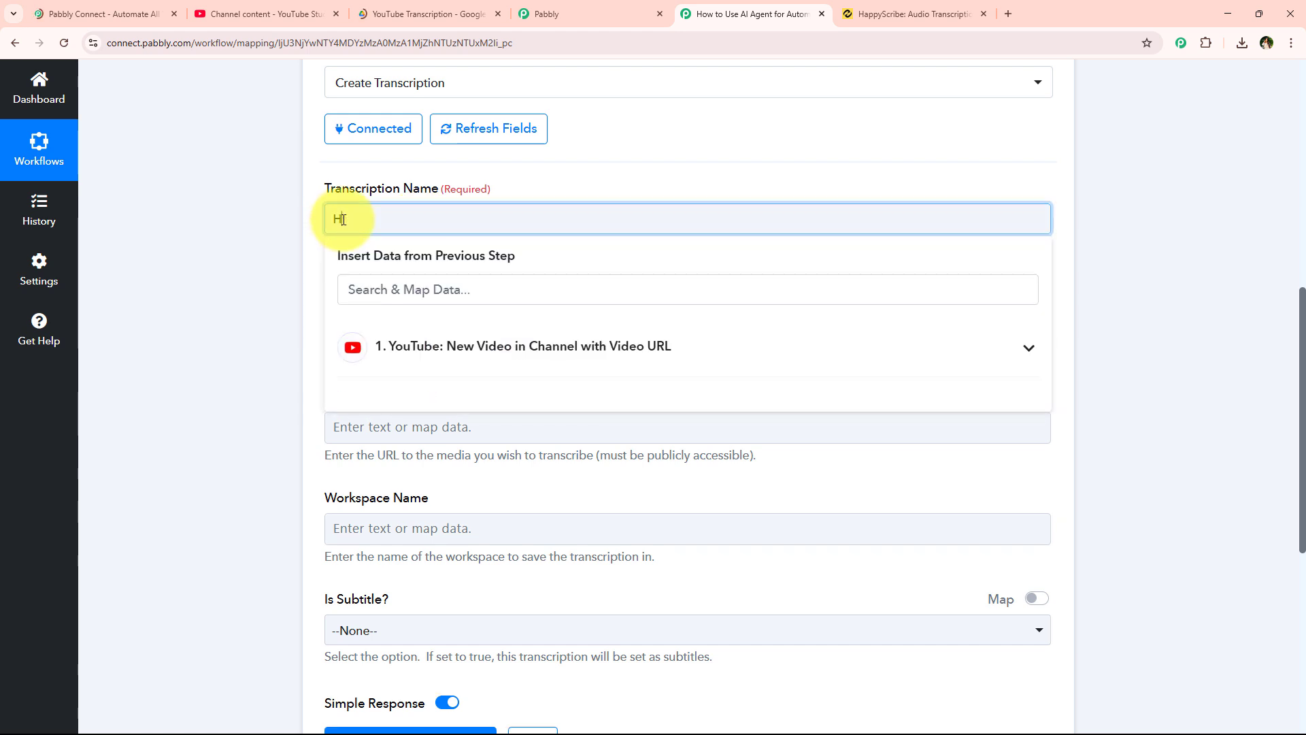
type("ow t")
key("BackSpace")
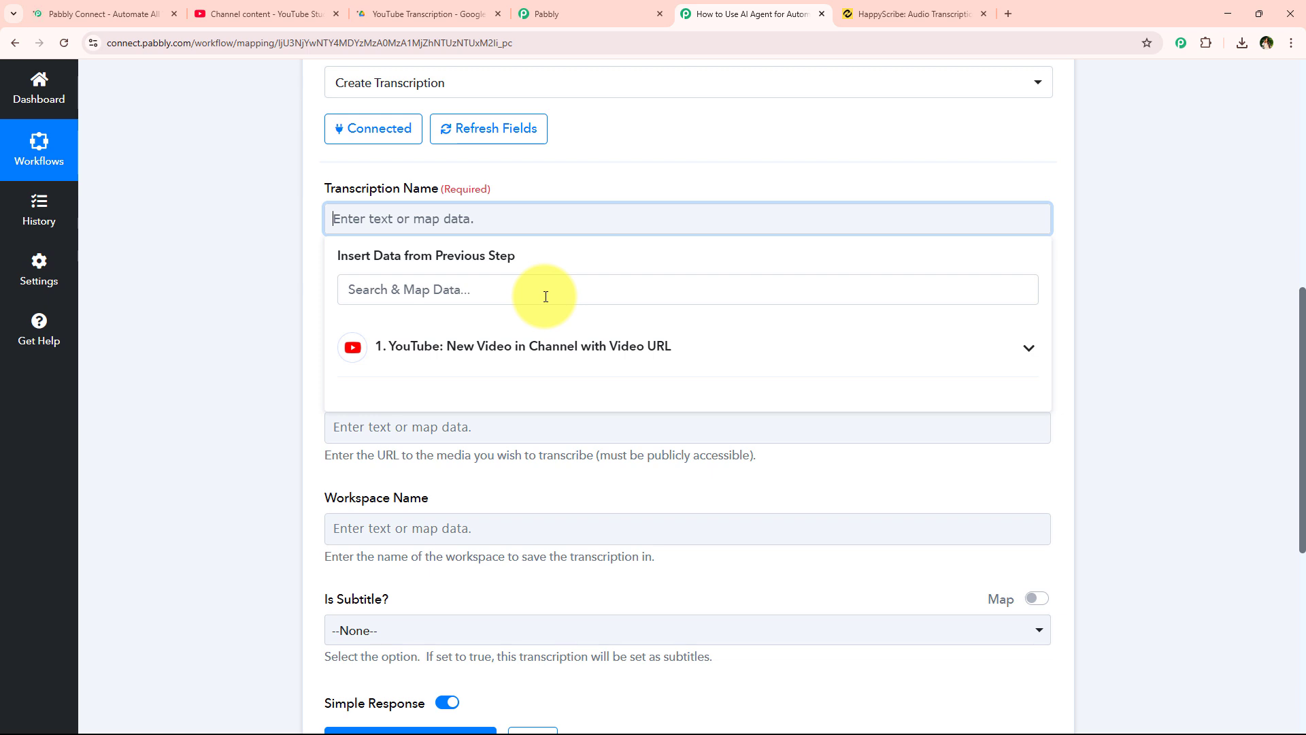
left_click(554, 343)
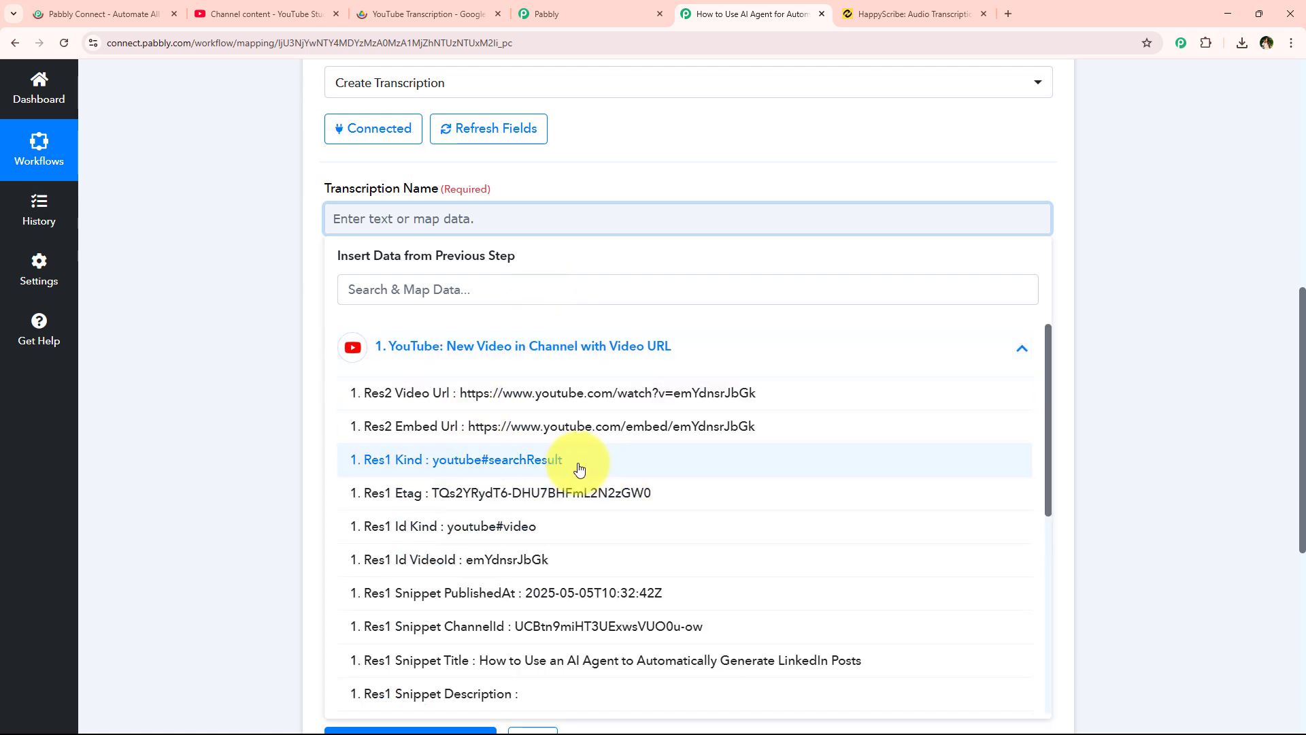
left_click(229, 309)
left_click(598, 218)
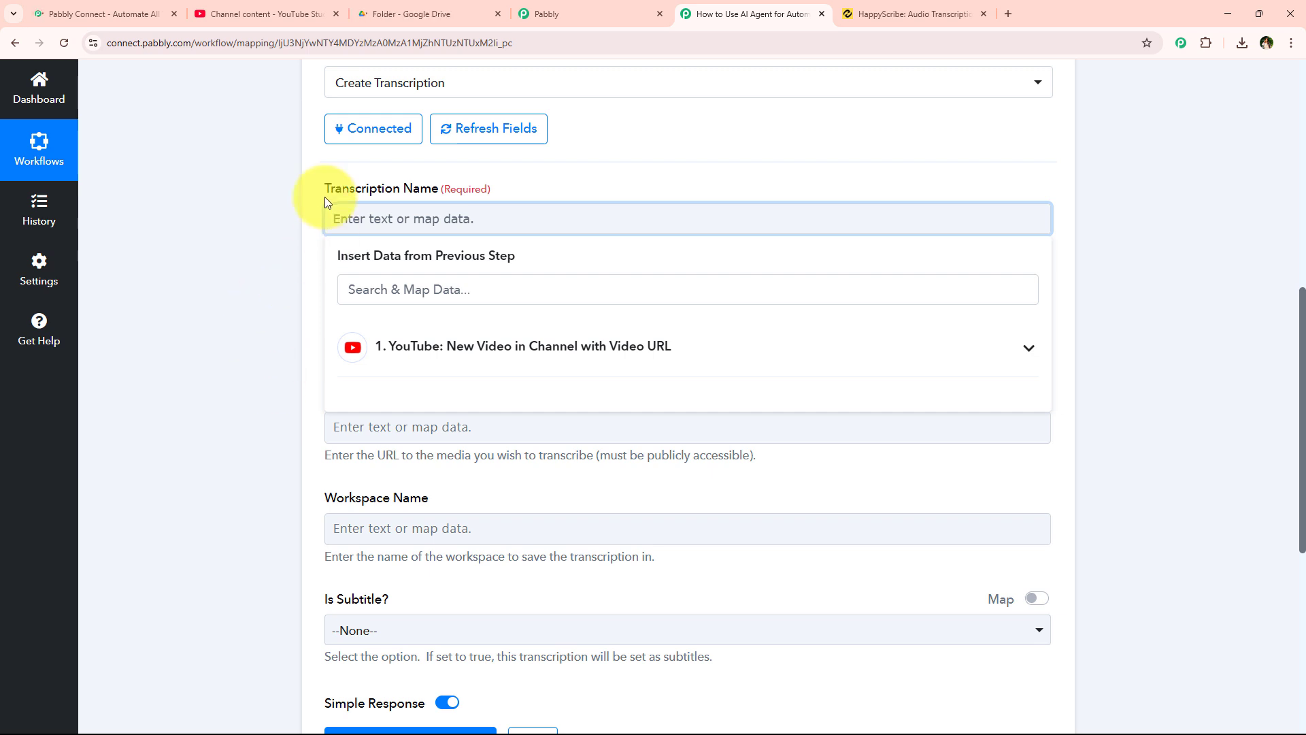
left_click(449, 345)
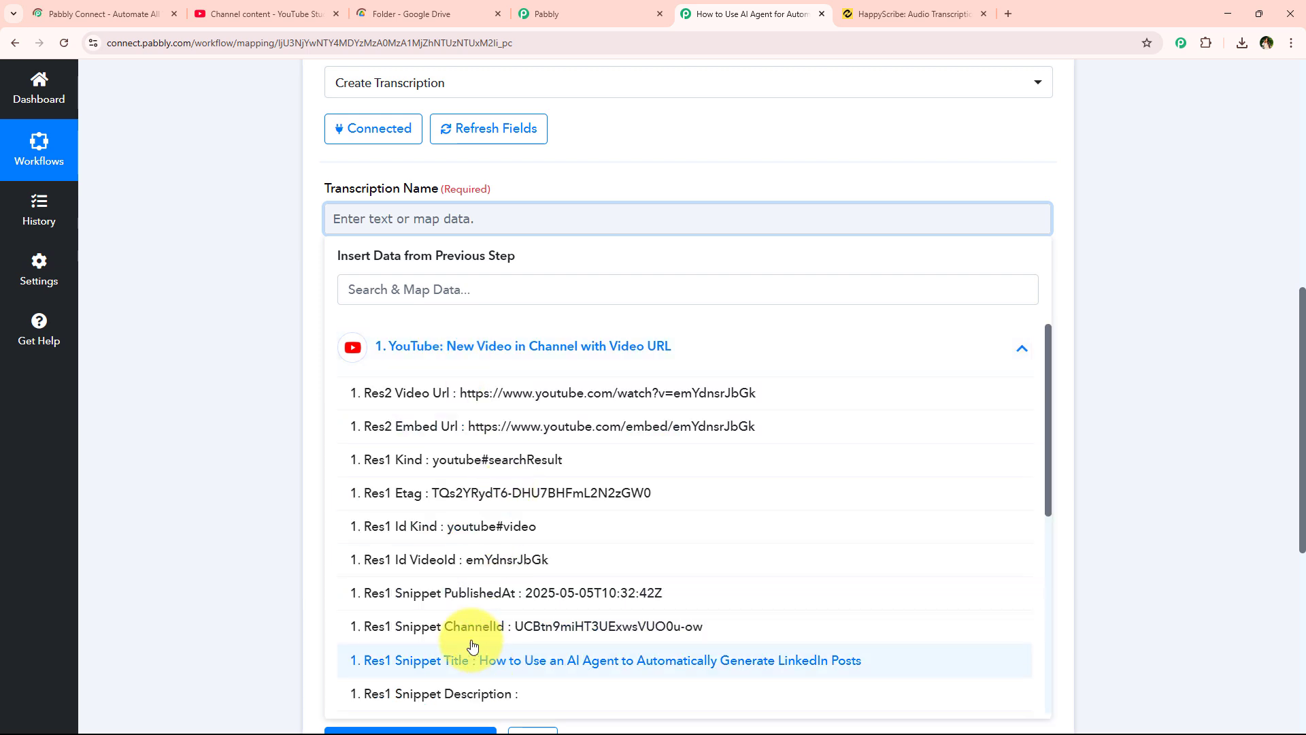
left_click(565, 658)
left_click(247, 269)
- Review the Language field and its hint about supported language codes
scroll(252, 279, "down", 1)
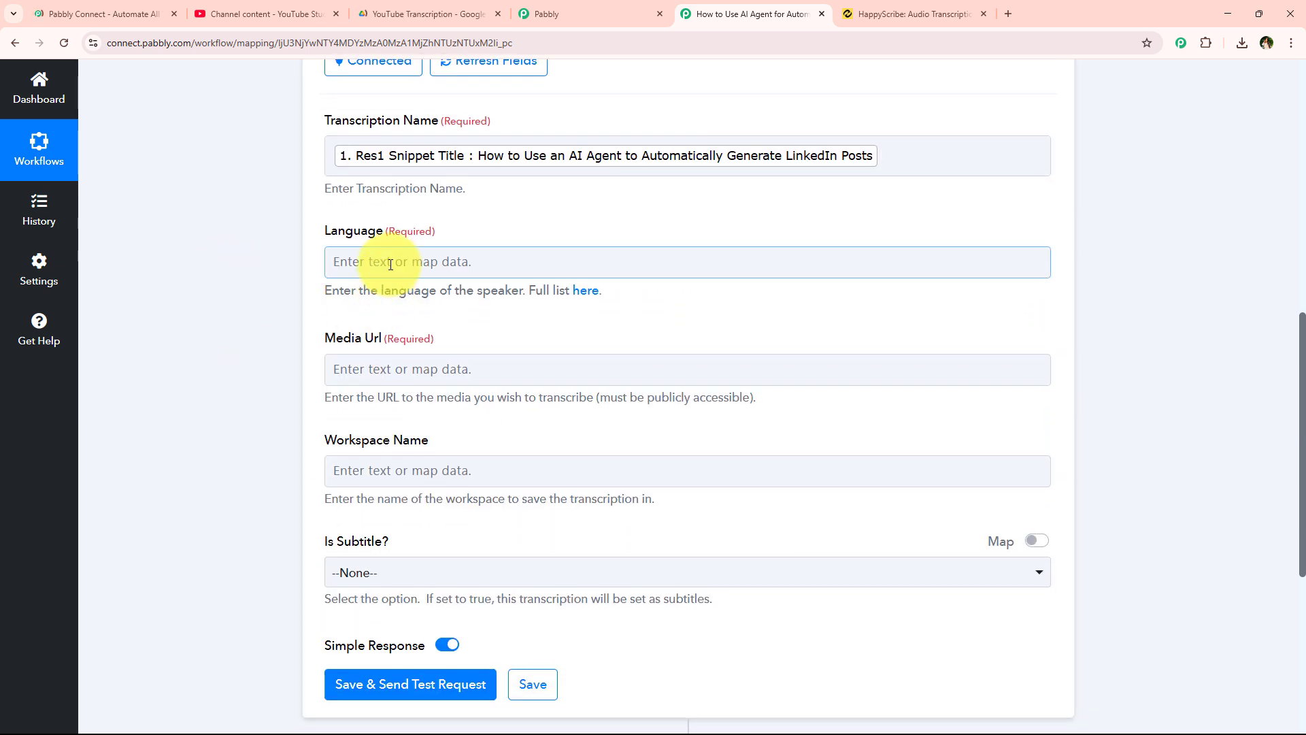
left_click_drag(376, 234, 381, 234)
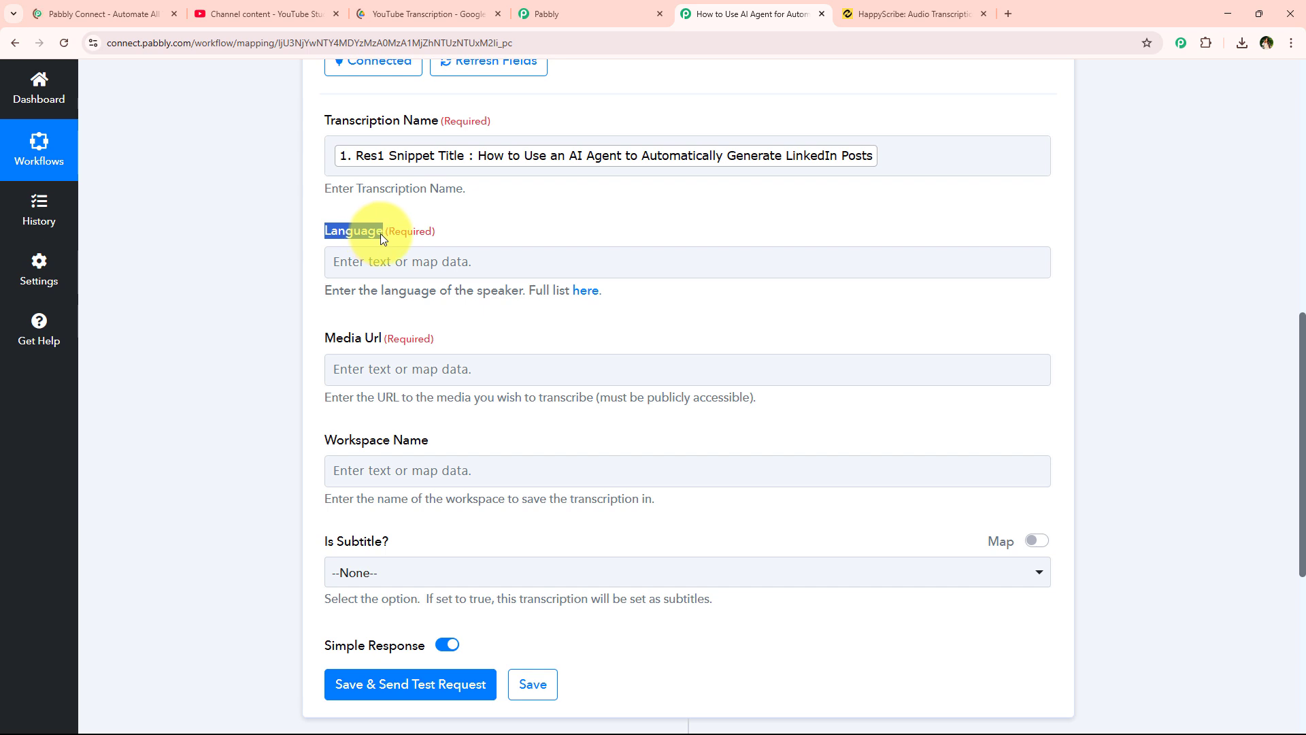
left_click(355, 304)
left_click_drag(332, 291, 543, 303)
left_click(572, 293)
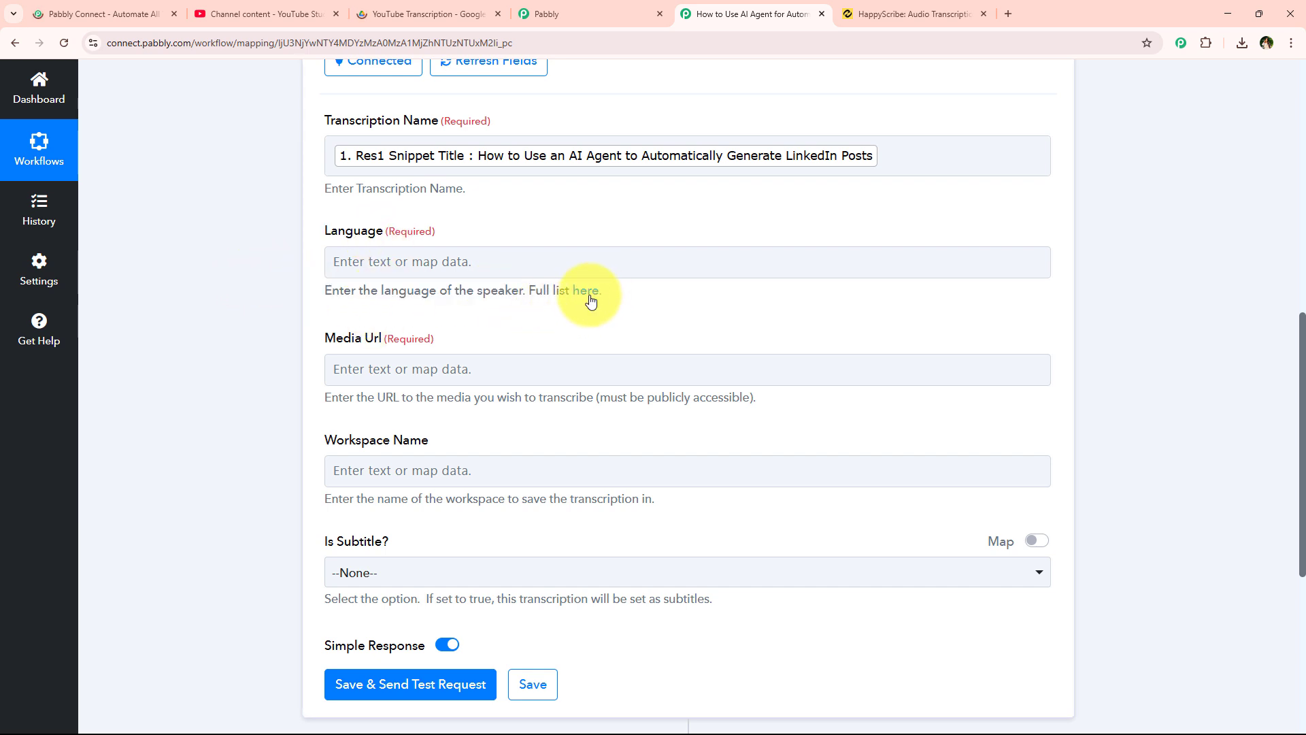
- Open HappyScribe's full languages list and copy the en-IN code for English (India)
left_click(587, 292)
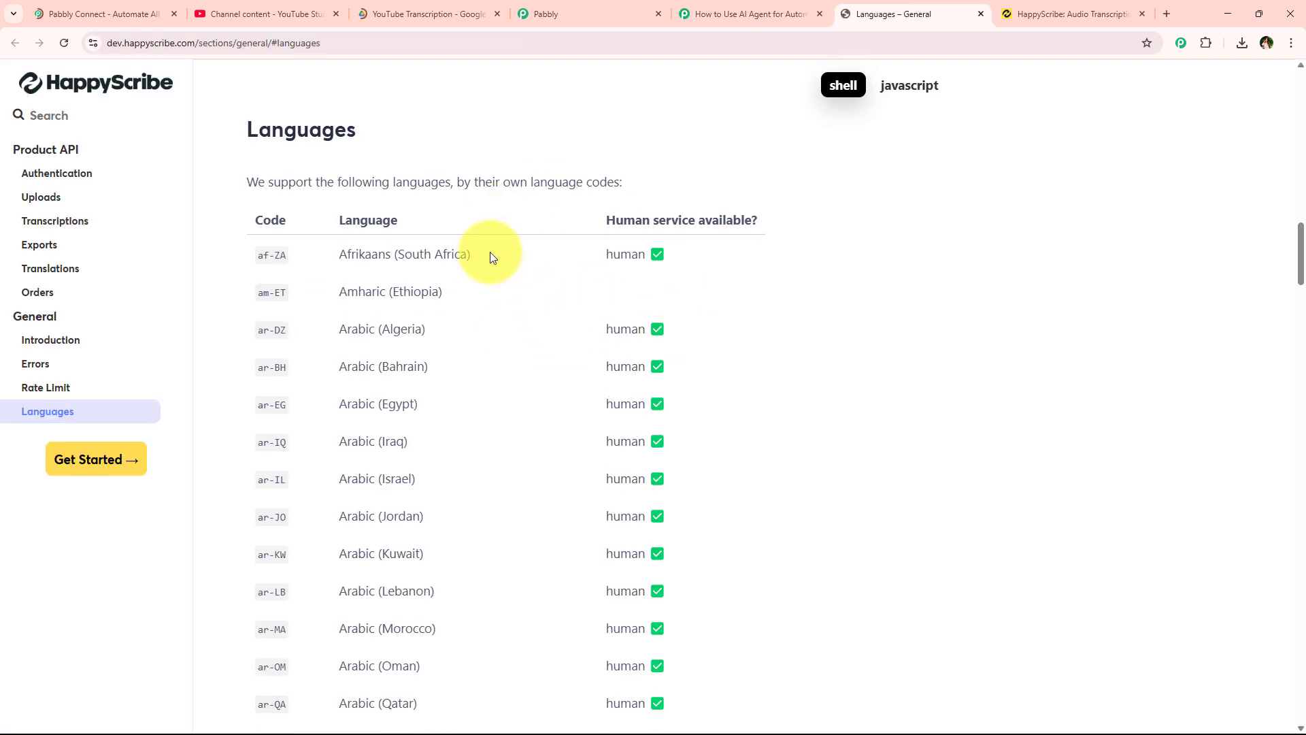
scroll(489, 272, "down", 7)
scroll(485, 332, "down", 8)
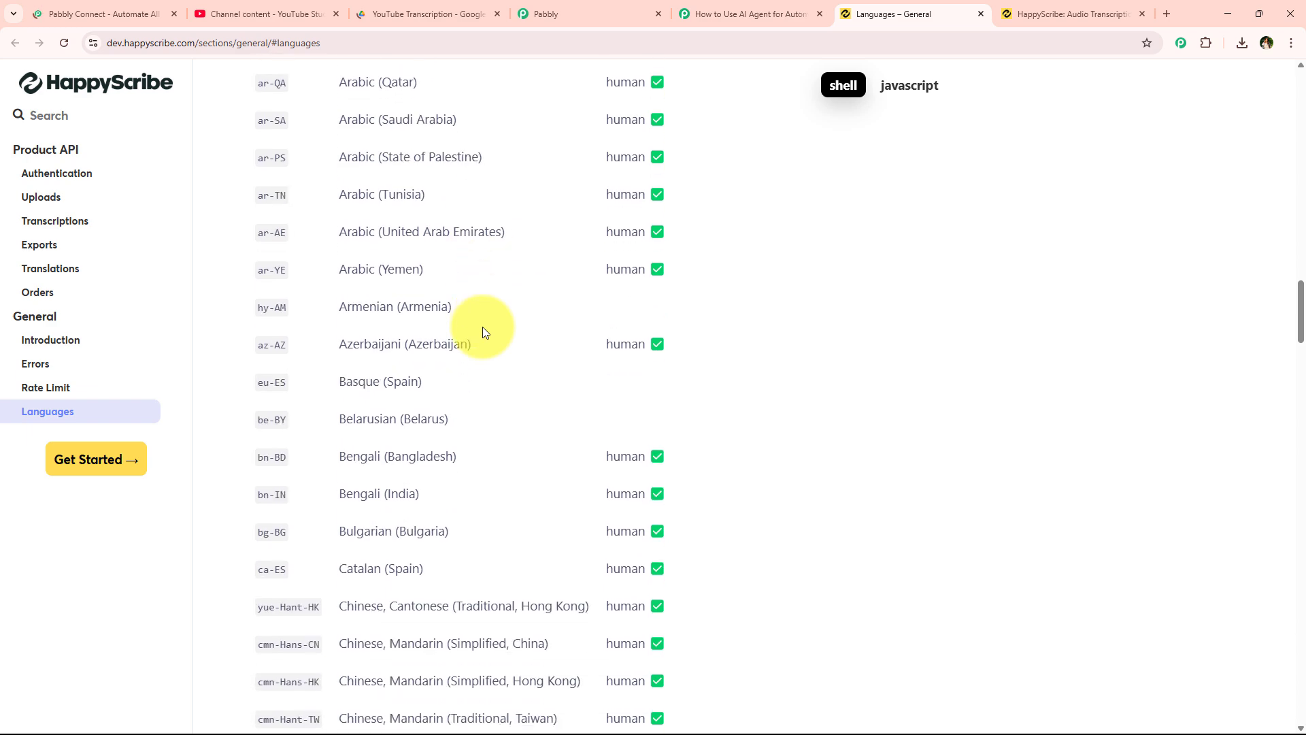
scroll(483, 332, "down", 1)
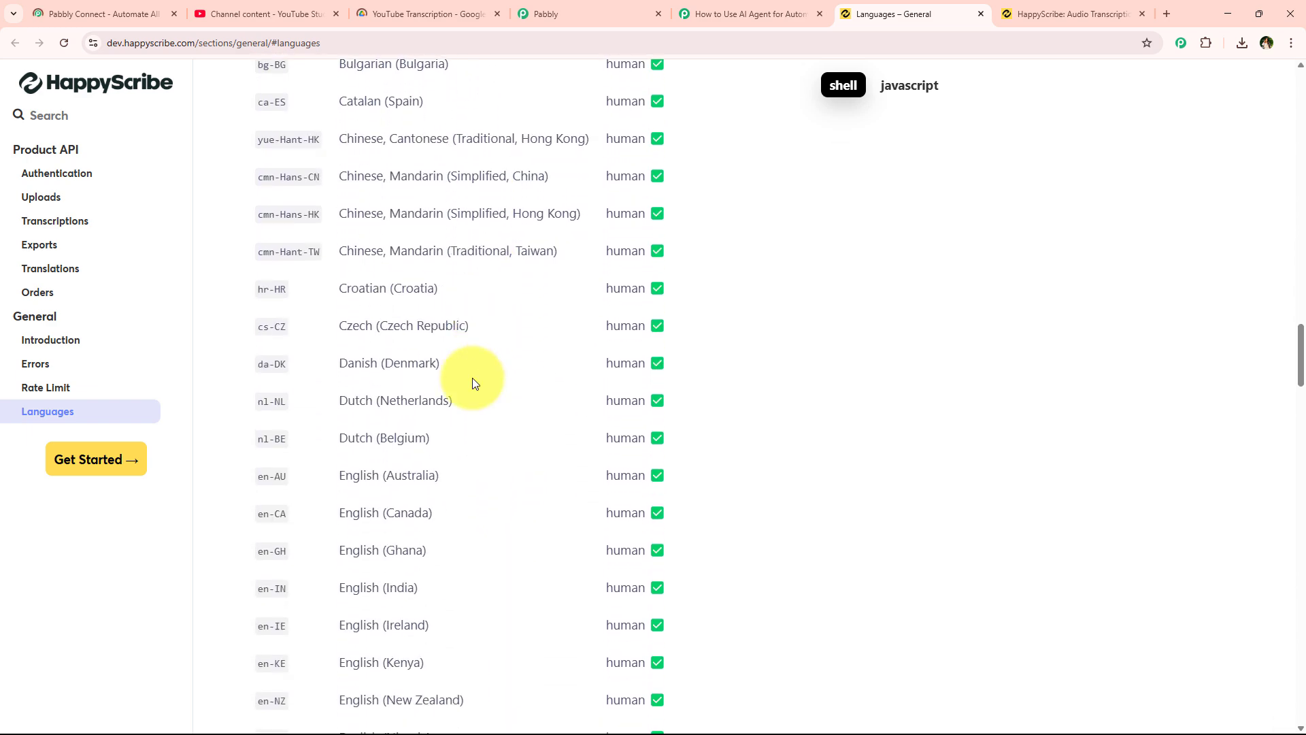
scroll(472, 382, "up", 6)
scroll(475, 393, "down", 5)
scroll(475, 391, "down", 4)
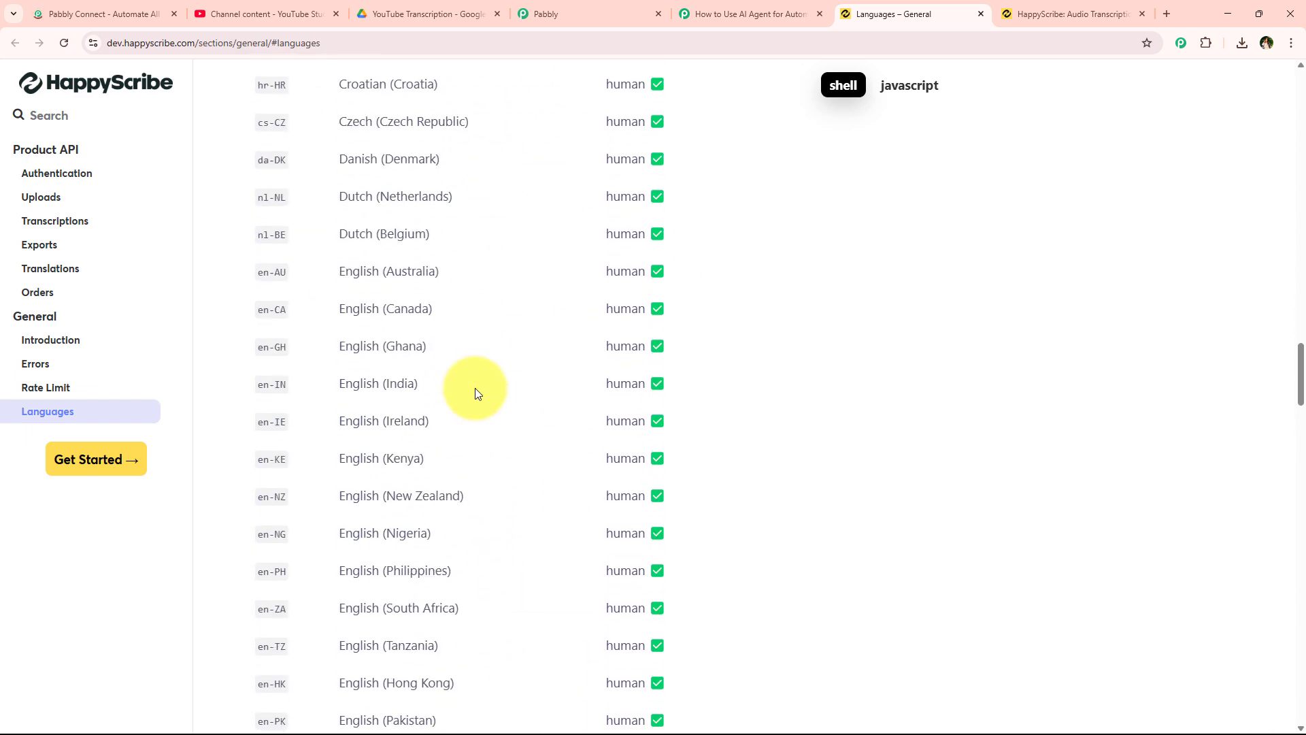
left_click_drag(254, 387, 287, 383)
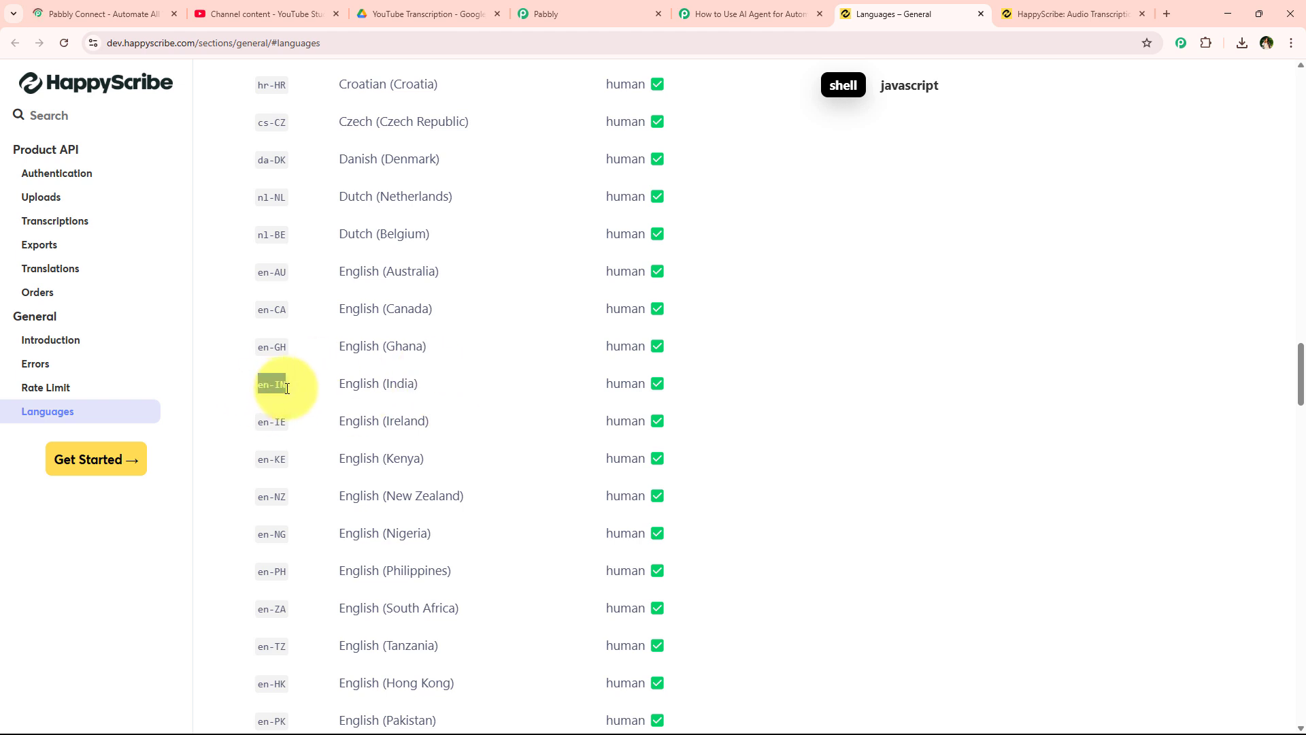
right_click(284, 388)
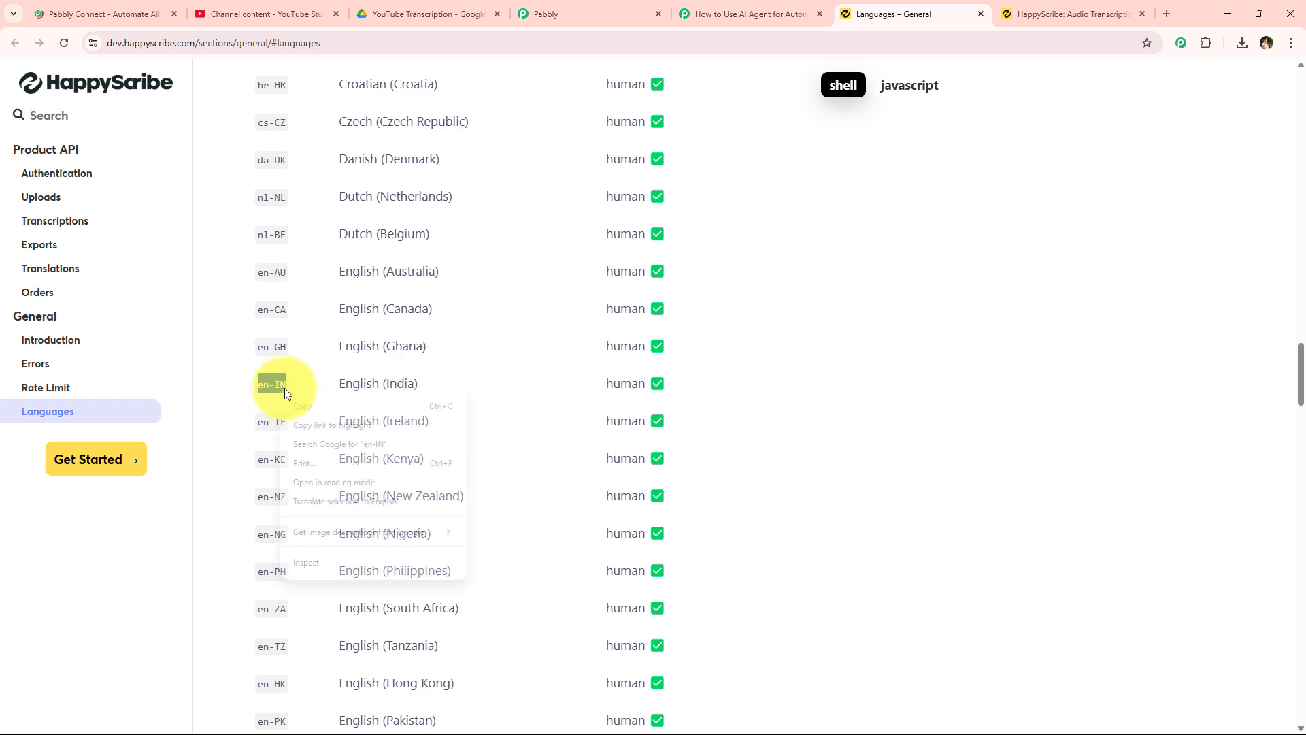
left_click(312, 401)
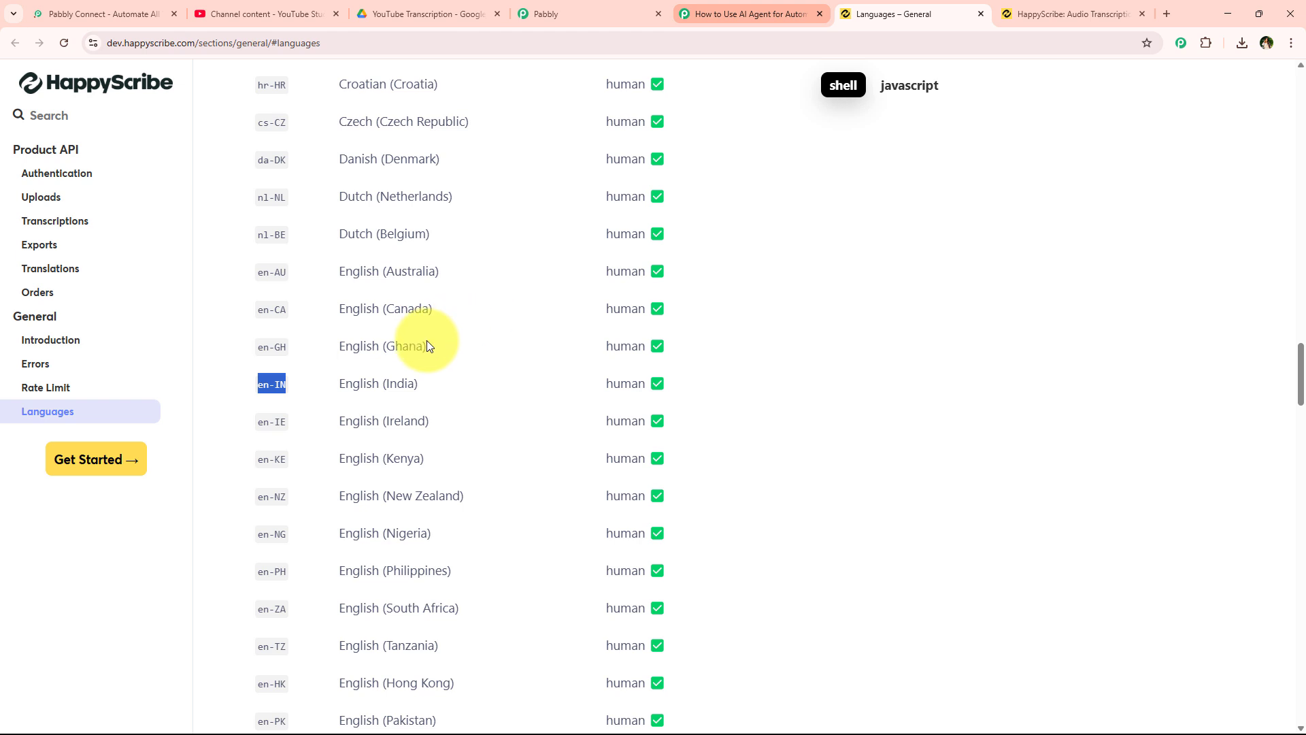
- Paste en-IN into the transcription step's Language field
left_click(691, 7)
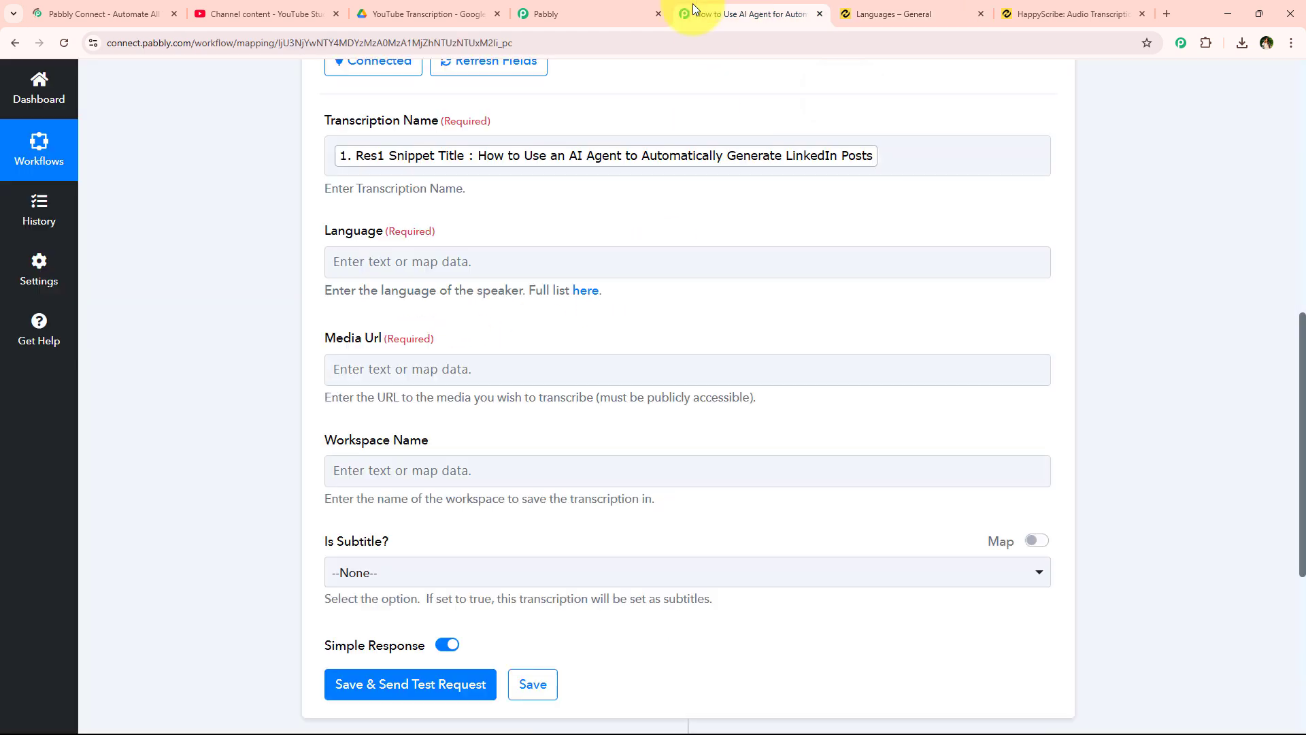
right_click(390, 267)
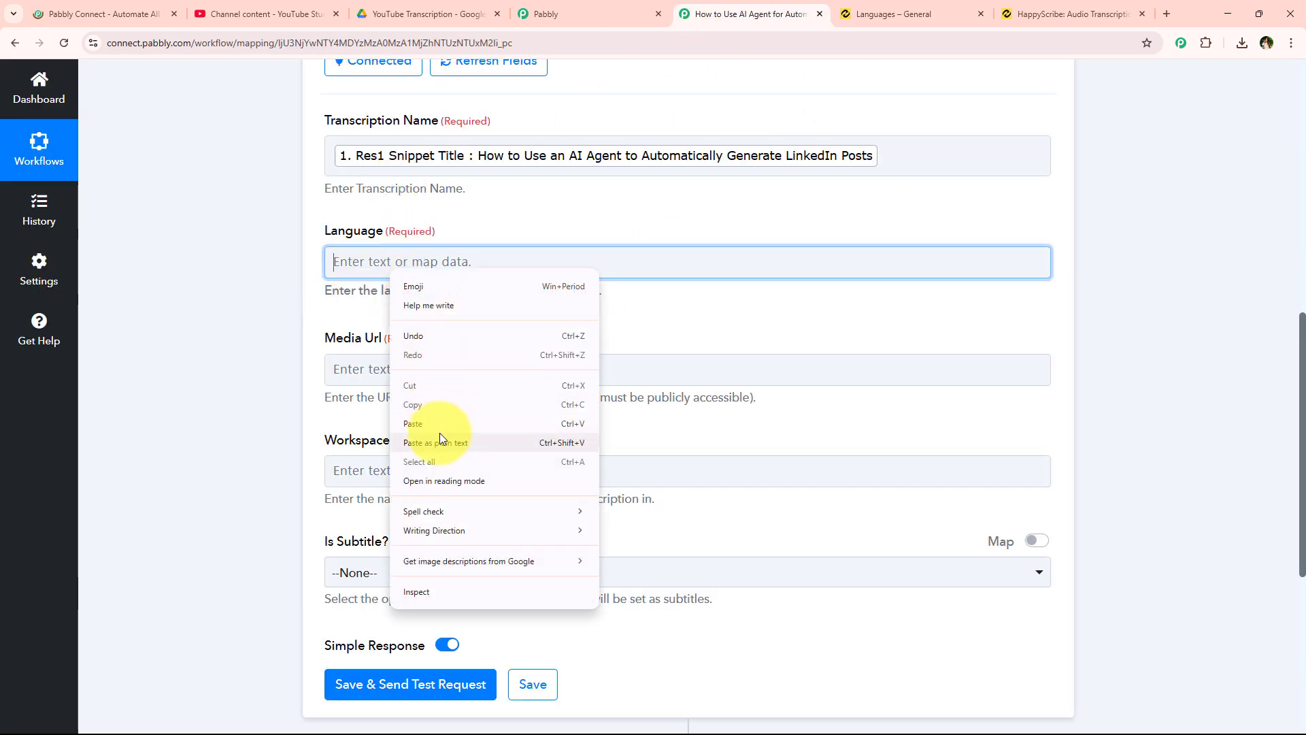
left_click(439, 432)
left_click(372, 264)
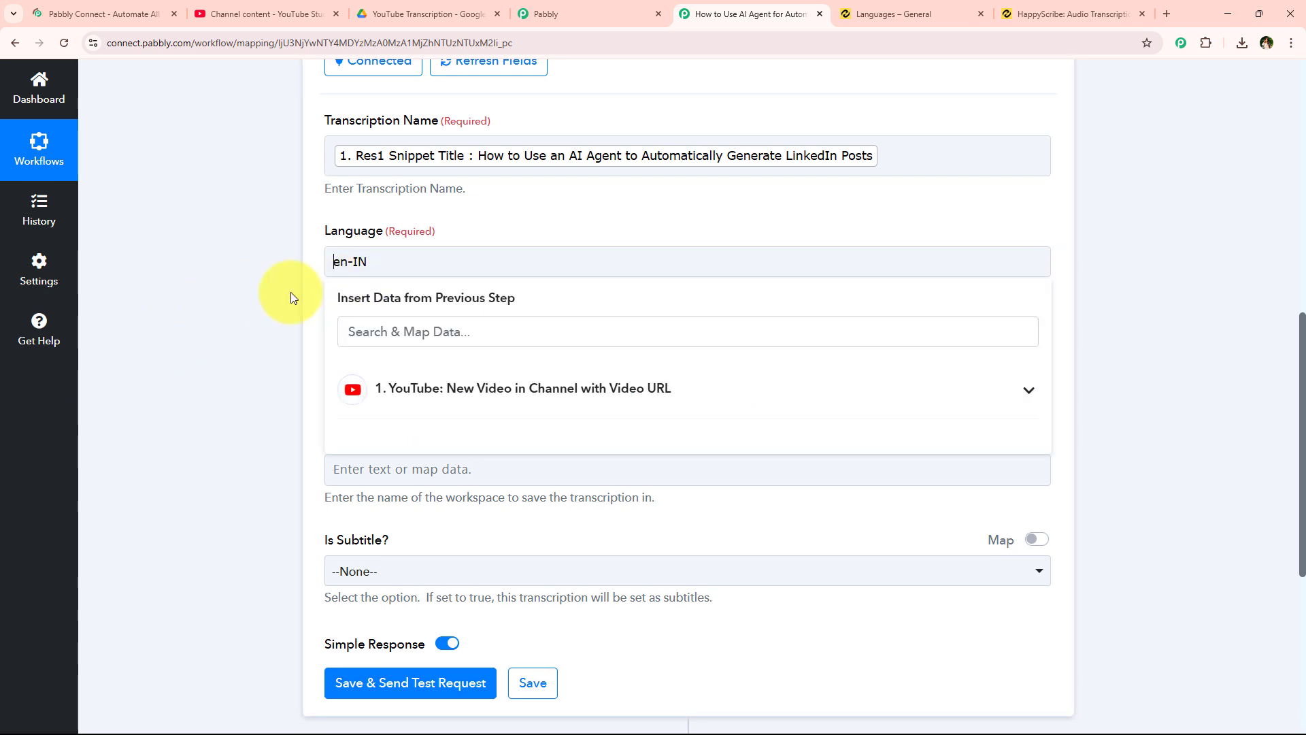
left_click(283, 291)
- Map Media Url to the YouTube trigger's Res2 Video Url
scroll(252, 357, "down", 1)
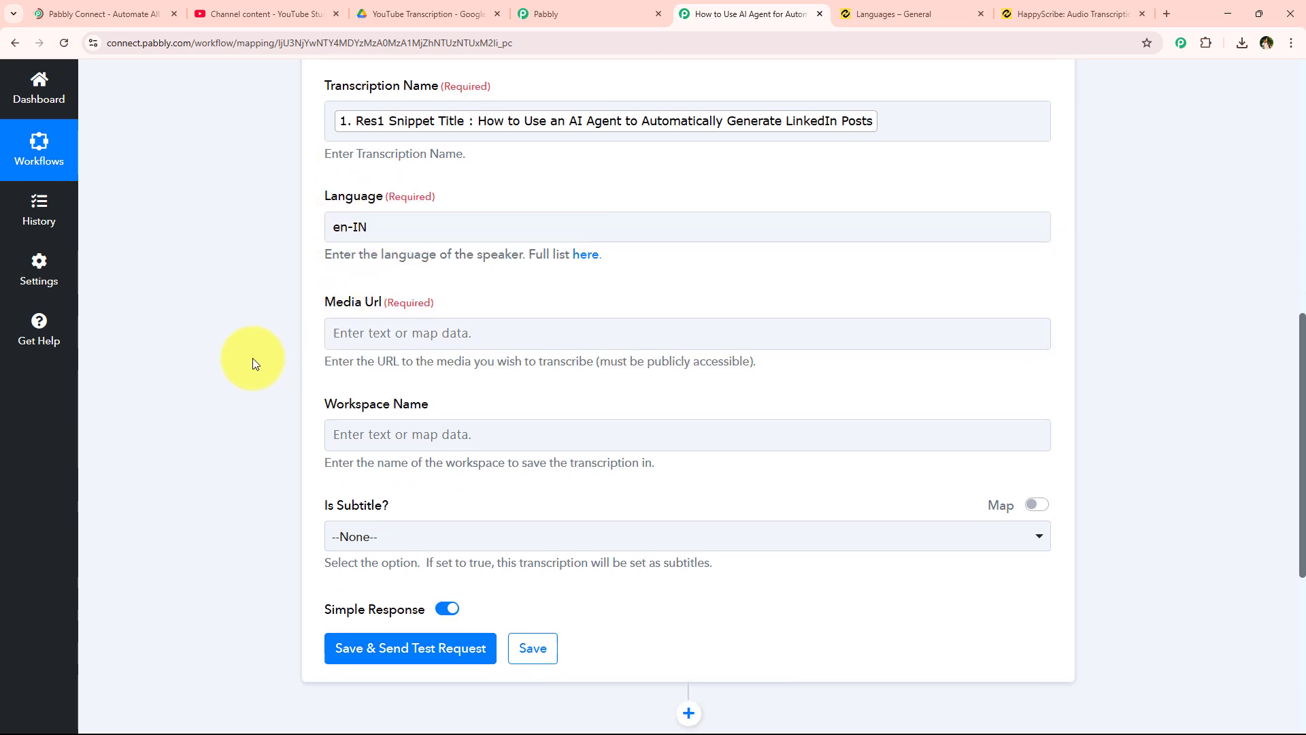
left_click(354, 299)
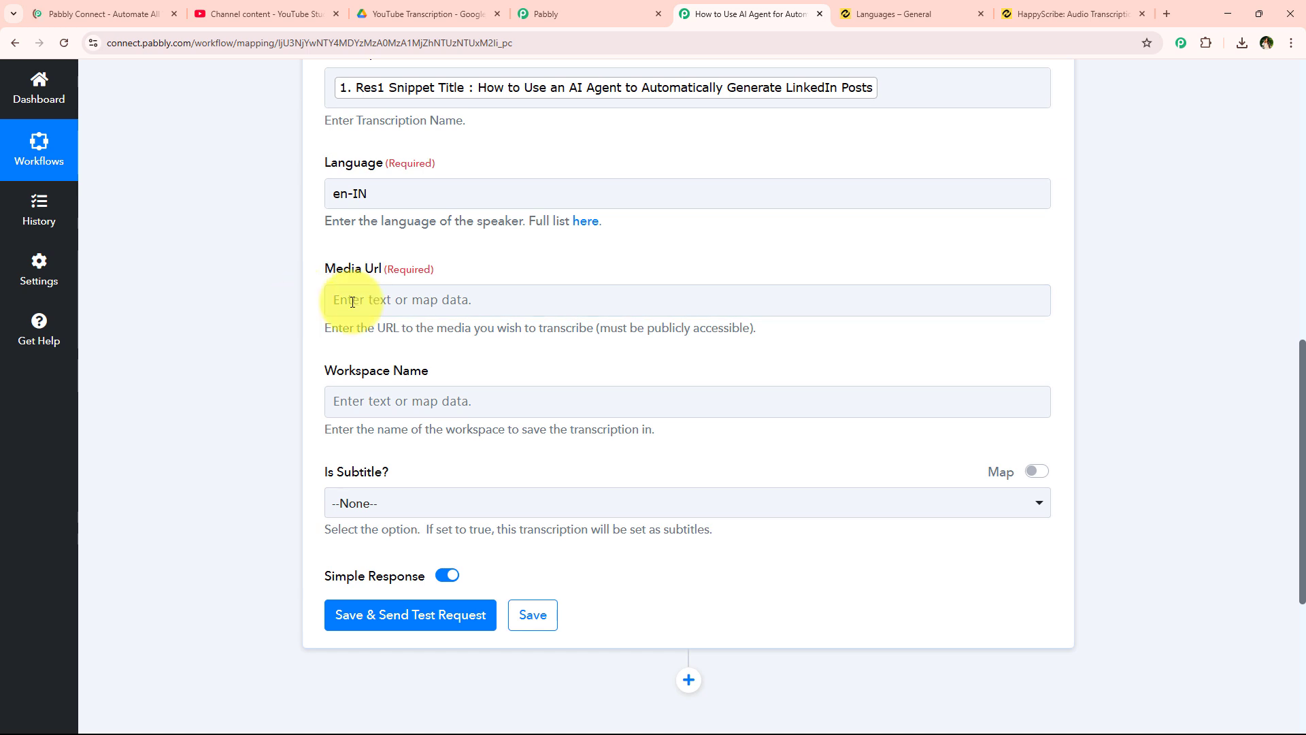
left_click(423, 299)
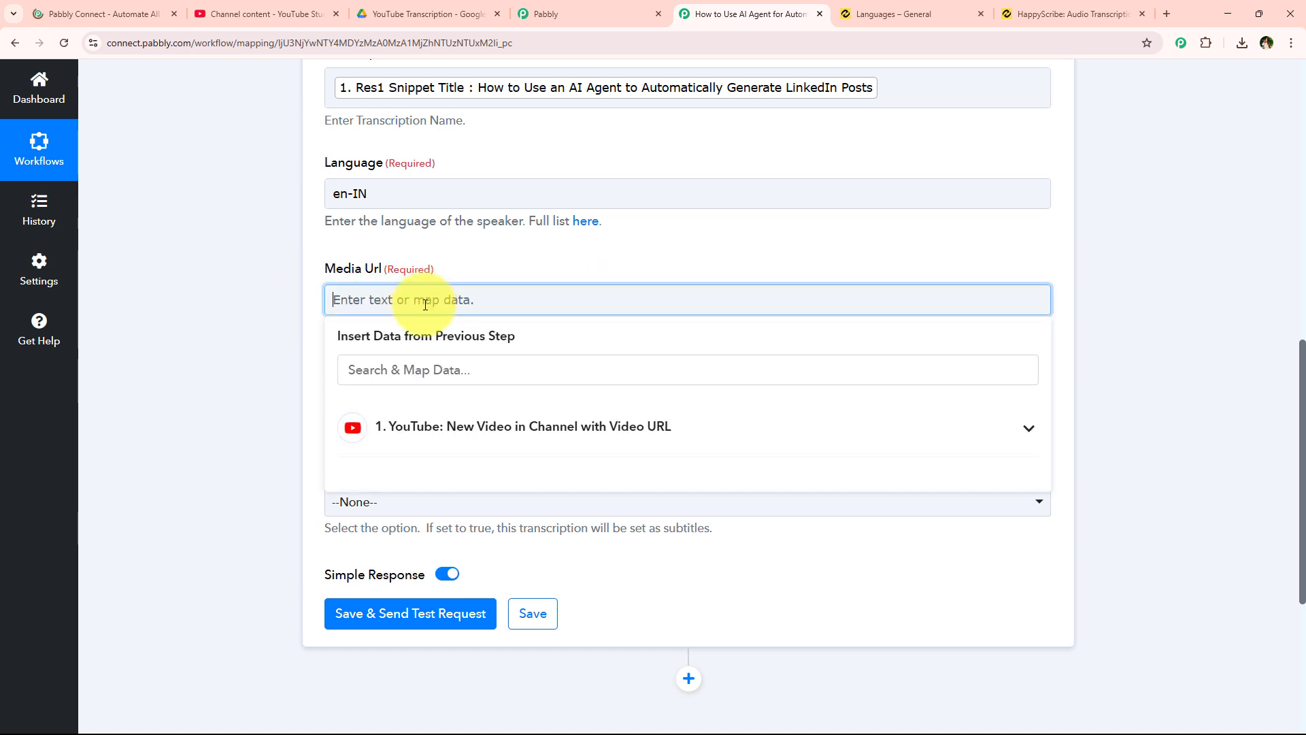
left_click(475, 426)
left_click(476, 468)
left_click(304, 330)
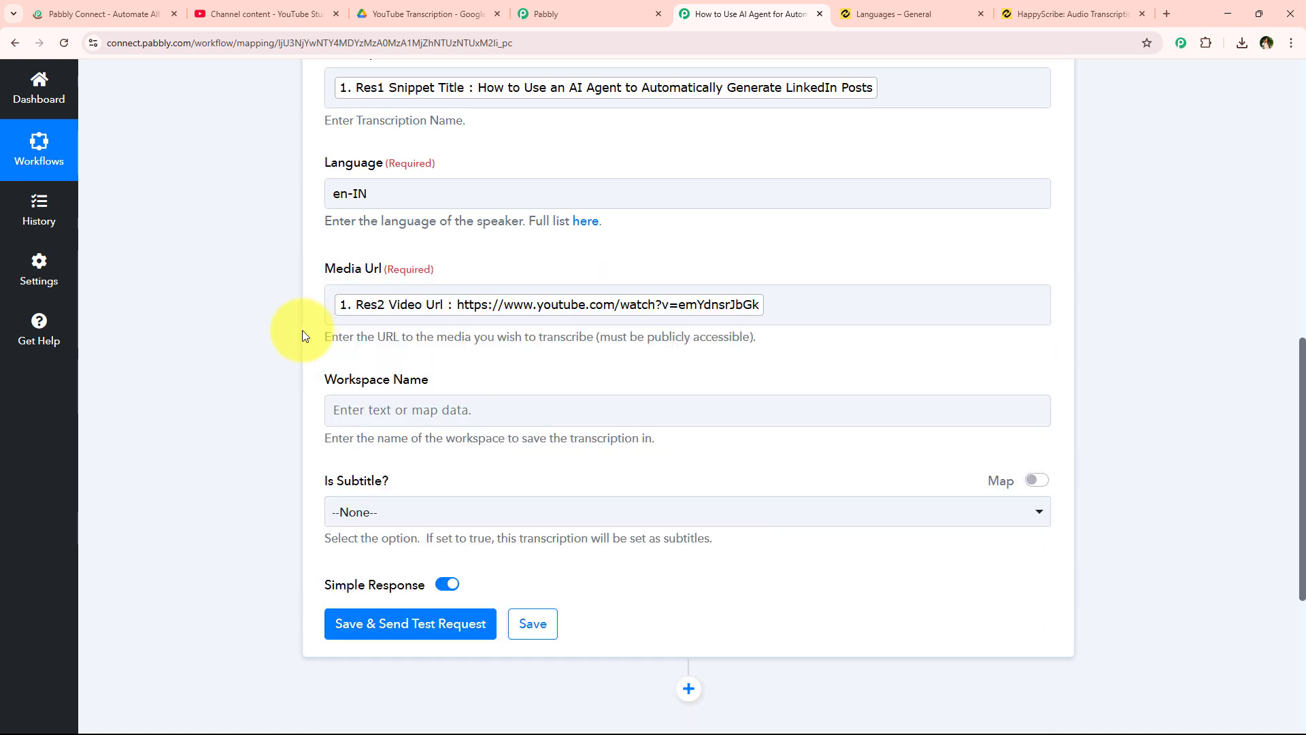
- Look up the workspace name on the HappyScribe account page
scroll(500, 169, "down", 2)
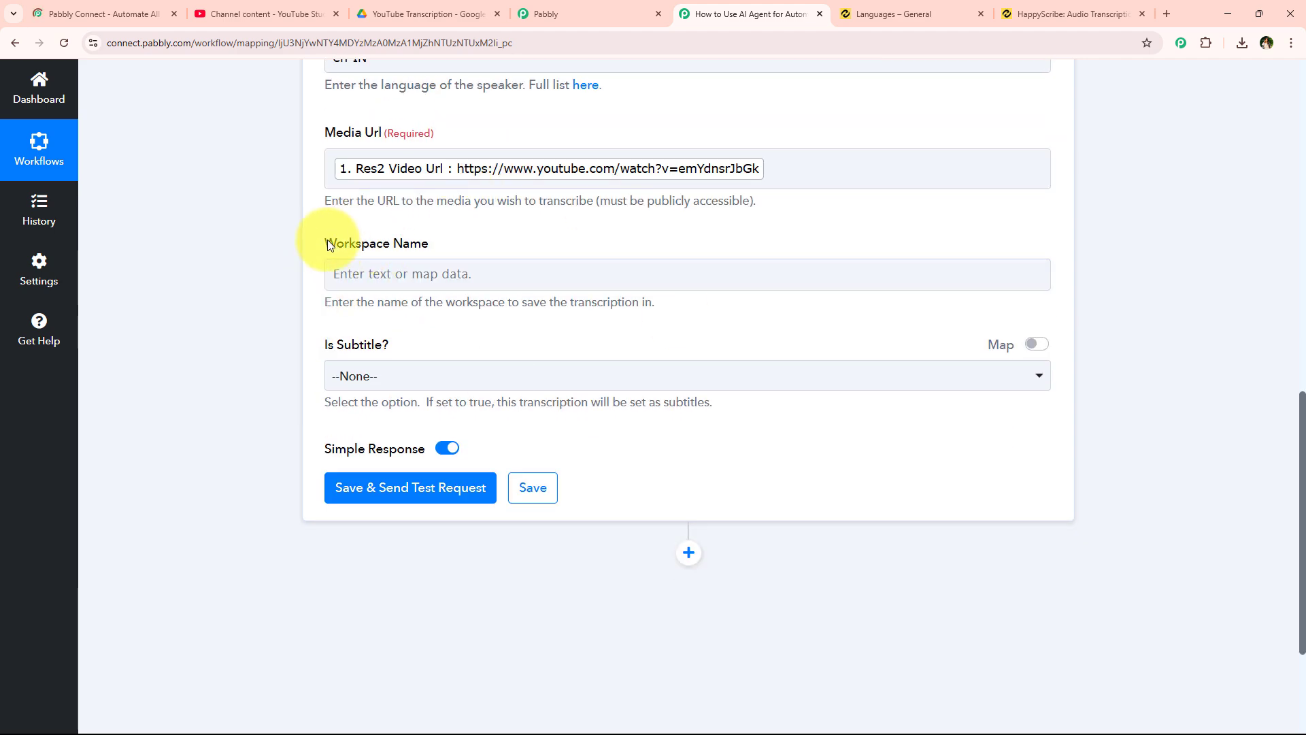
left_click_drag(327, 242, 453, 248)
left_click(1067, 13)
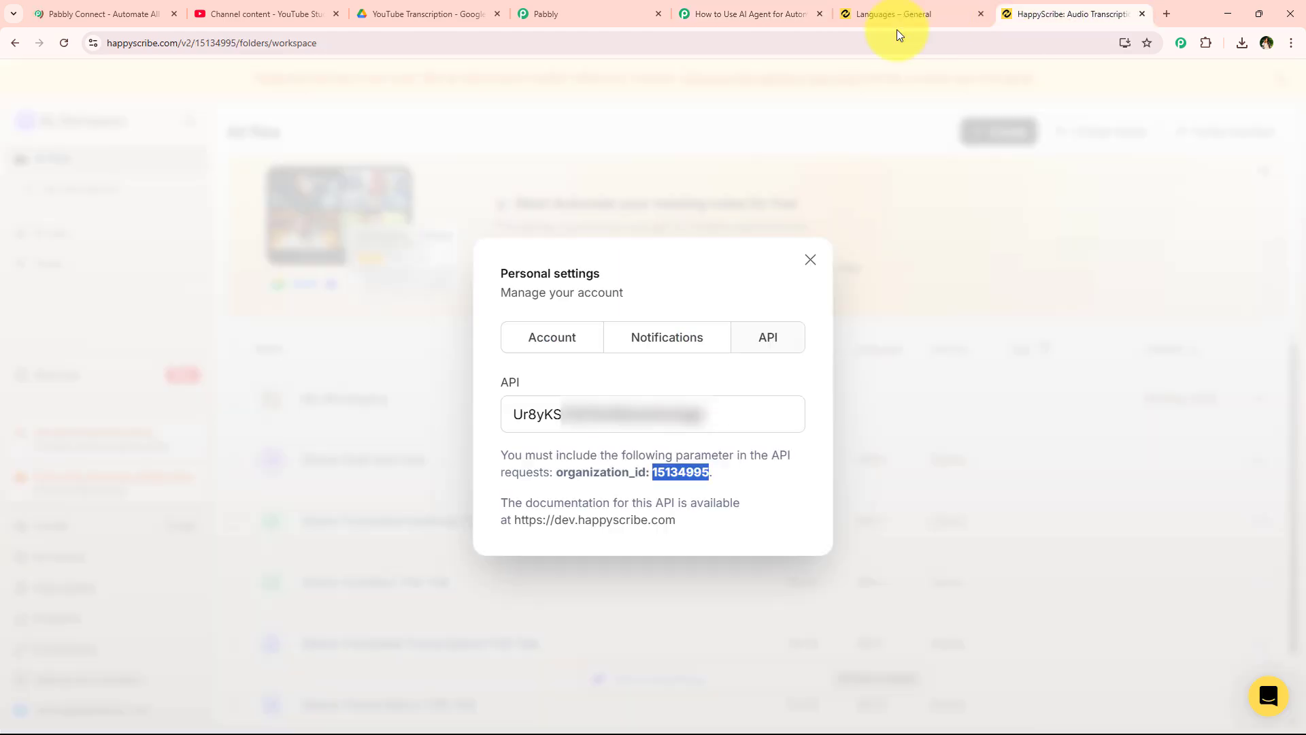
left_click(816, 258)
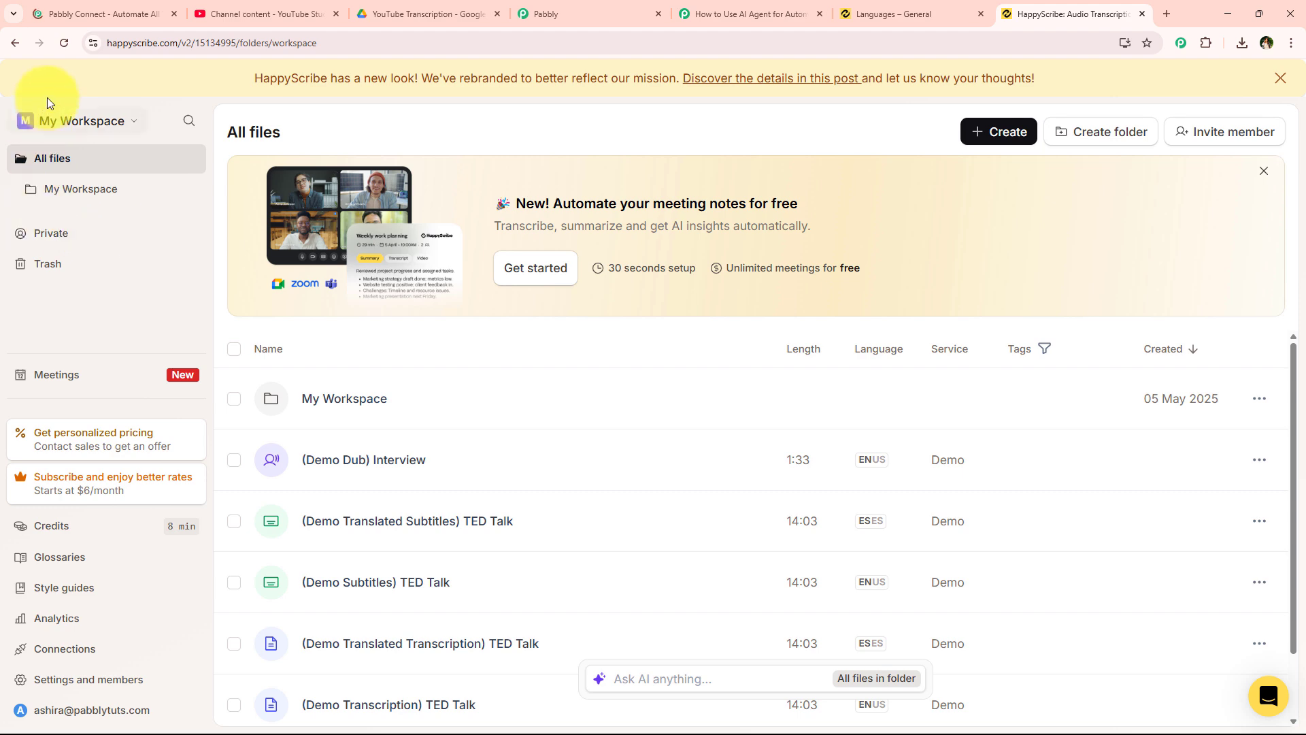
- Set Workspace Name to 'My Workspace' and Is Subtitle? to True
left_click(772, 12)
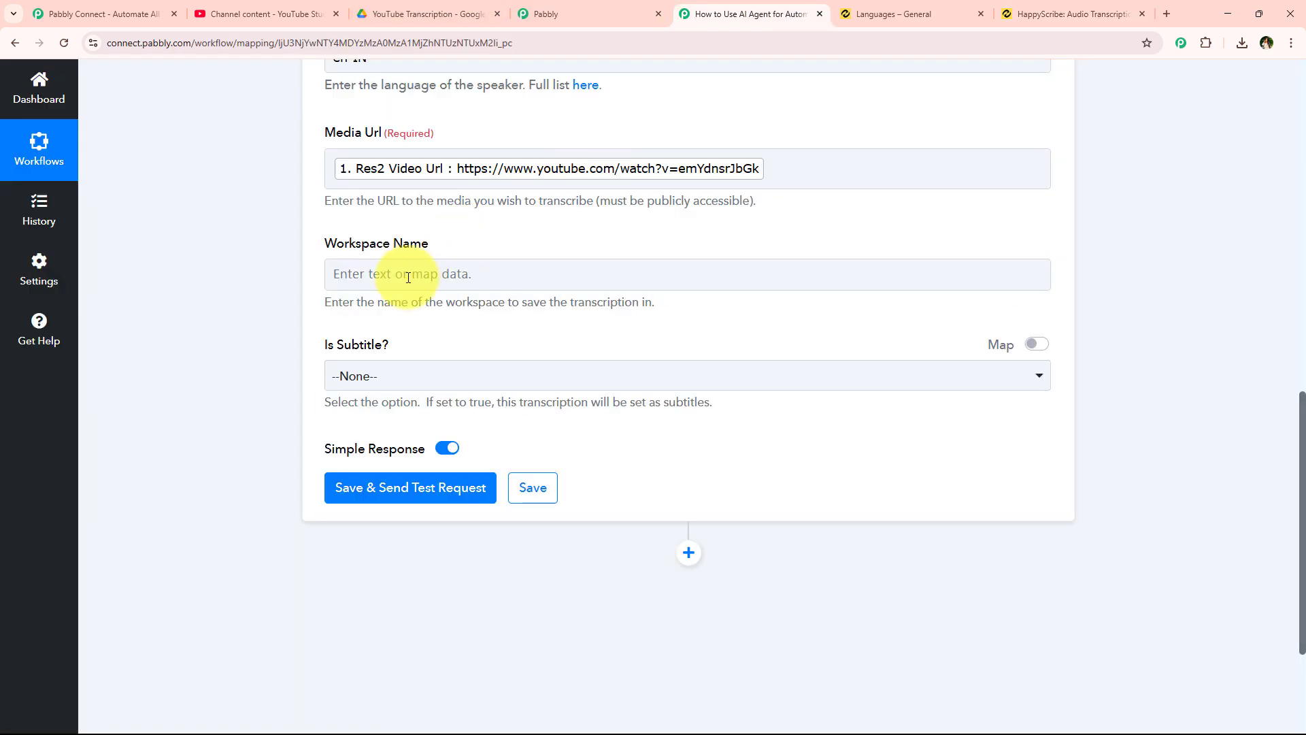
left_click(408, 274)
type("My Workspace")
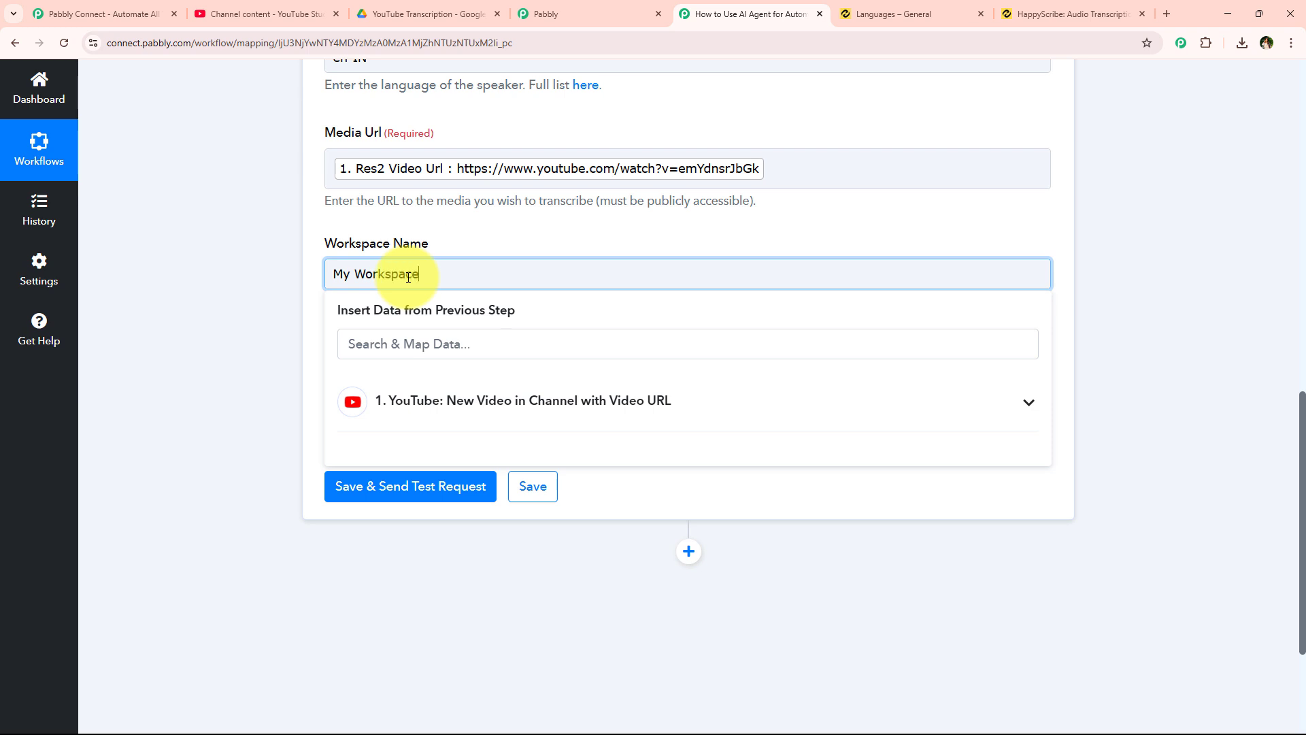
left_click(272, 283)
scroll(272, 340, "down", 1)
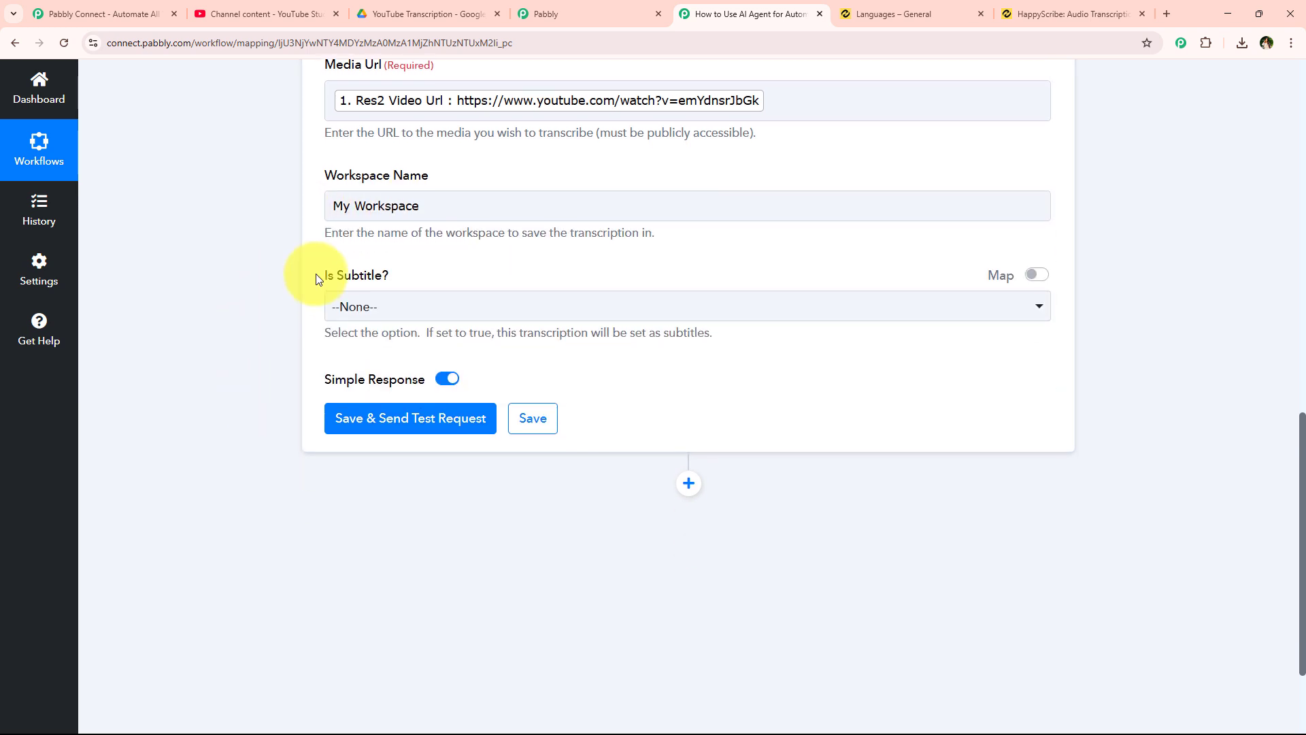
left_click_drag(319, 281, 431, 283)
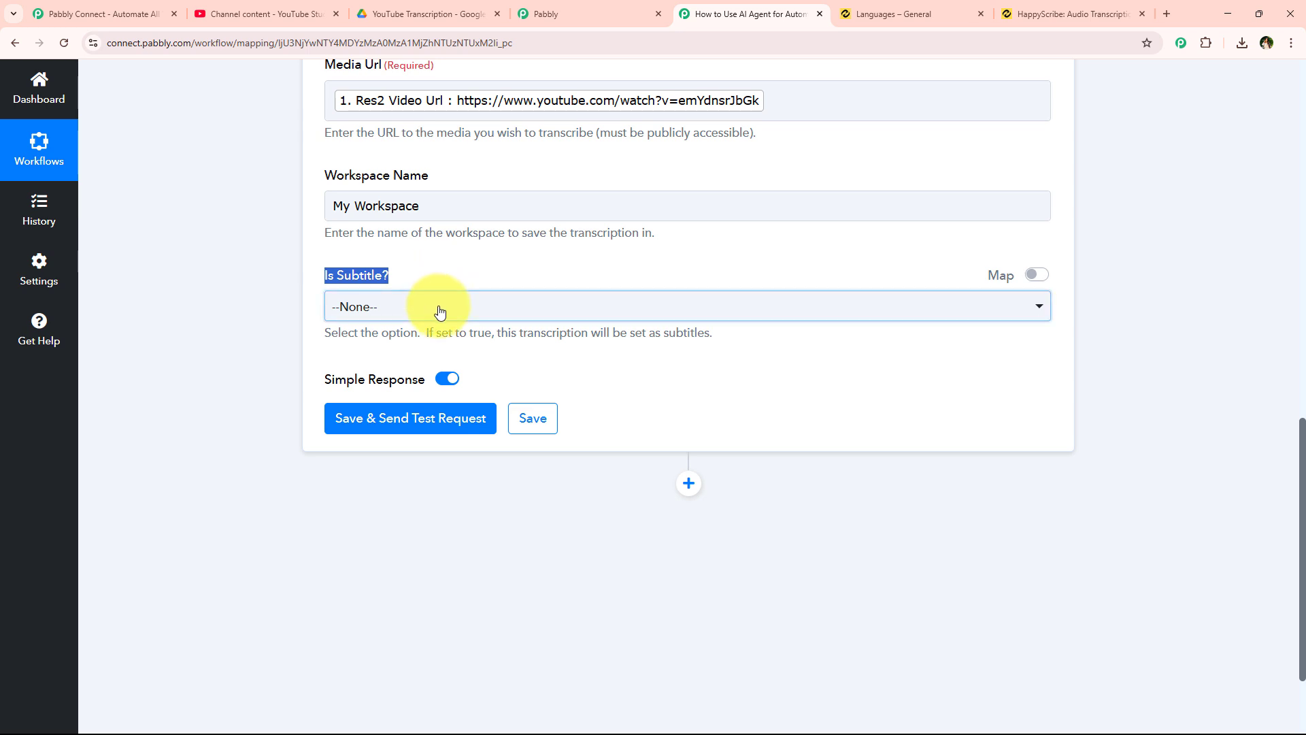
left_click(437, 306)
left_click(405, 425)
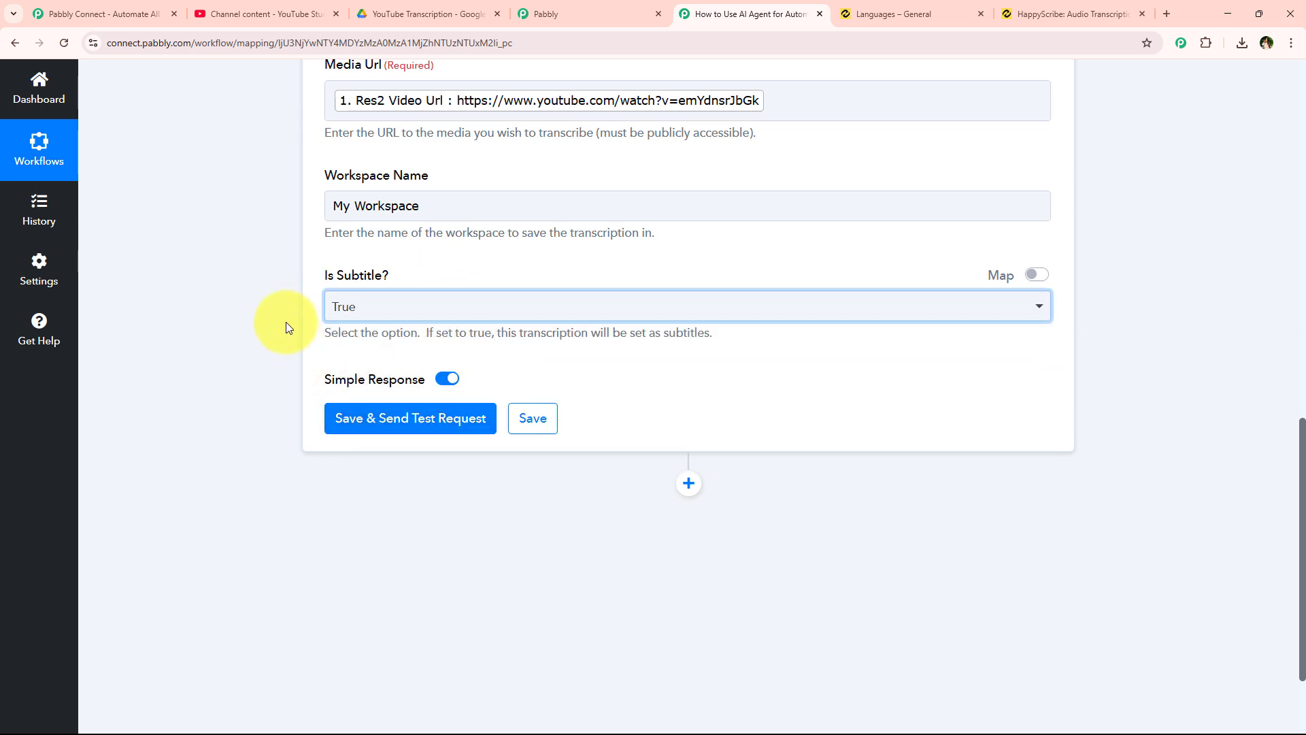
- Save and test the Happy Scribe step, confirming the response State is initial
left_click(348, 436)
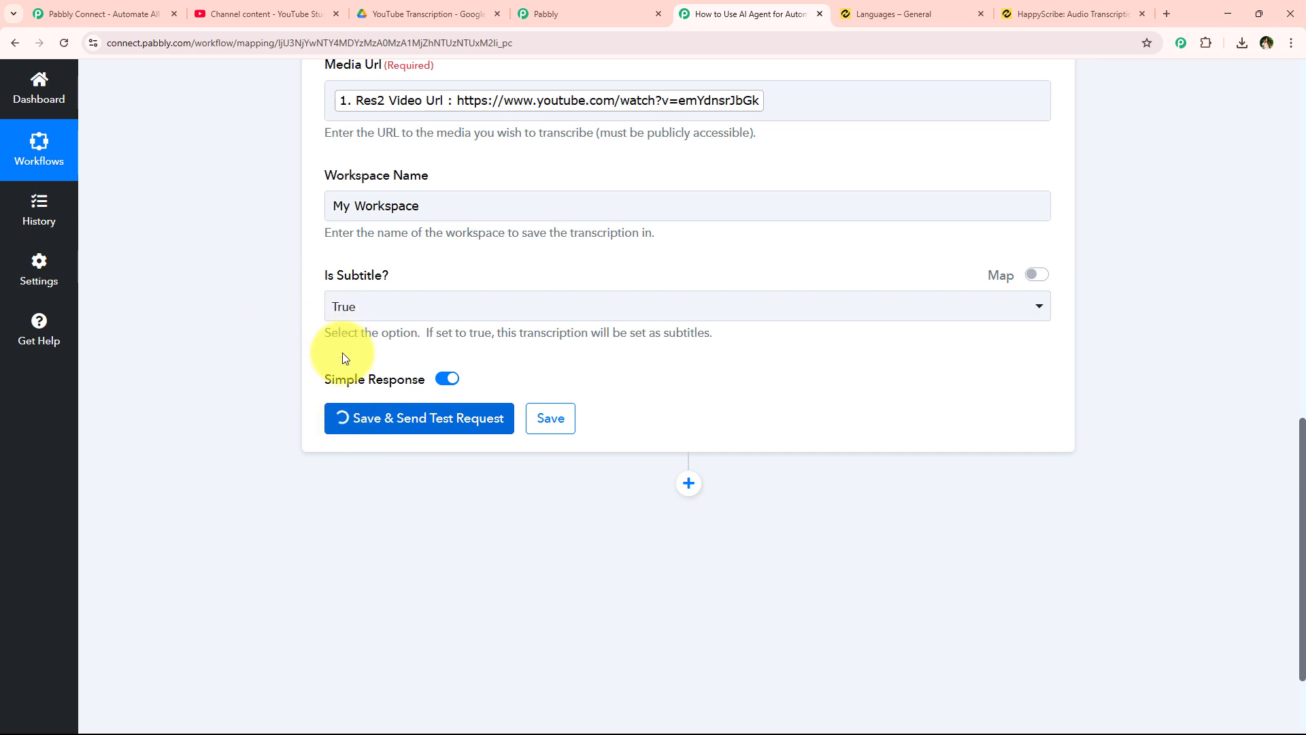
scroll(266, 326, "down", 3)
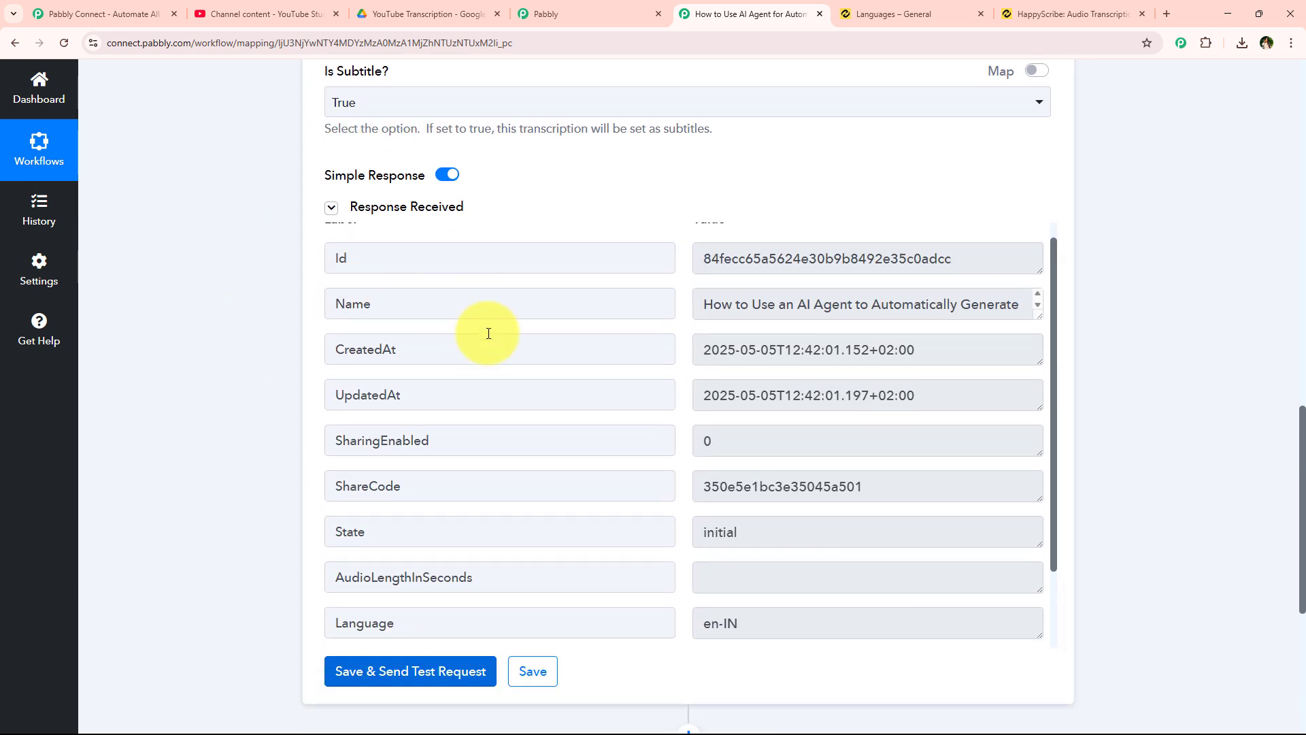
scroll(417, 414, "down", 2)
scroll(622, 468, "up", 2)
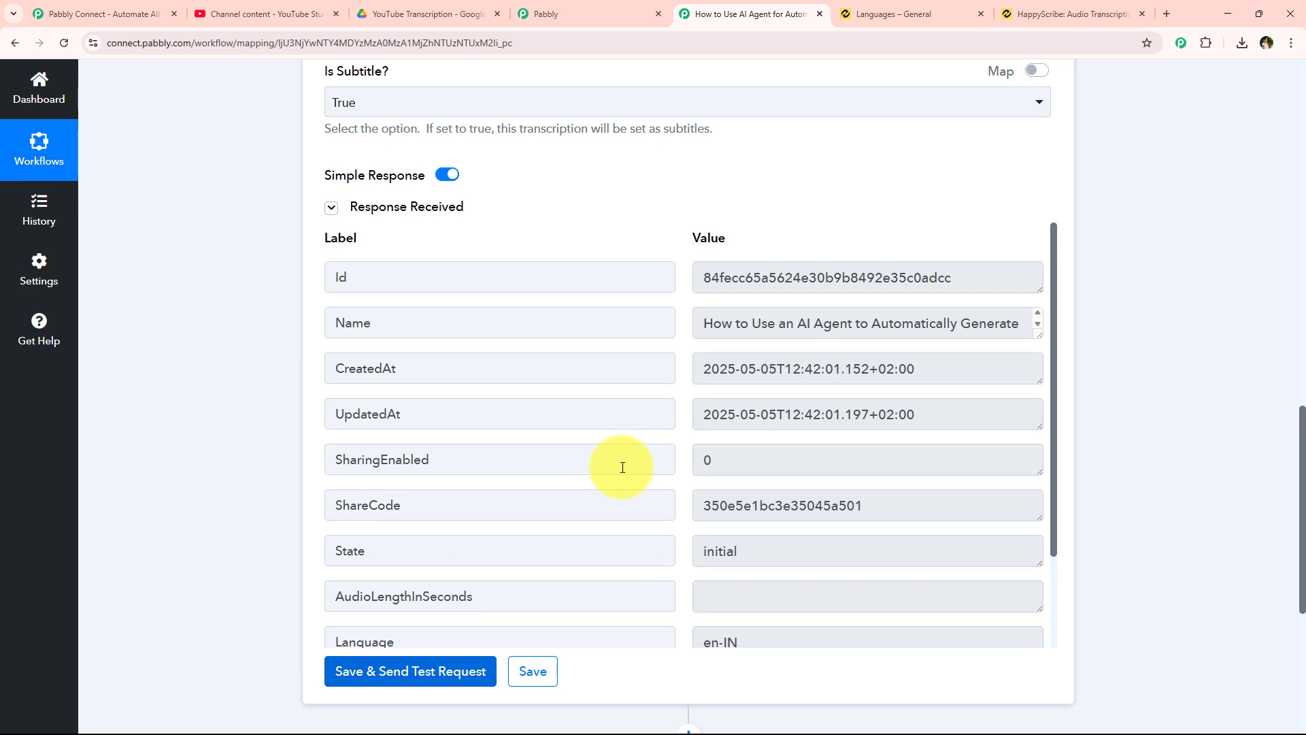
left_click(532, 547)
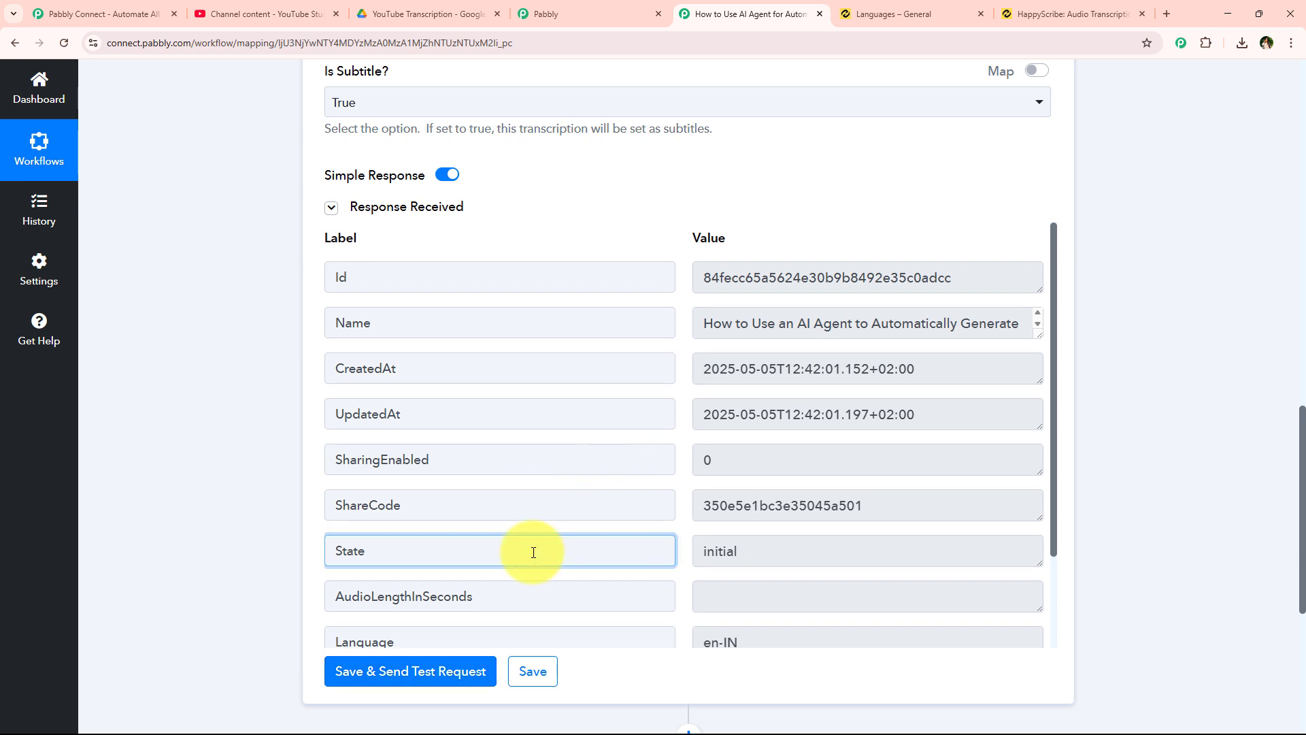
double_click(721, 550)
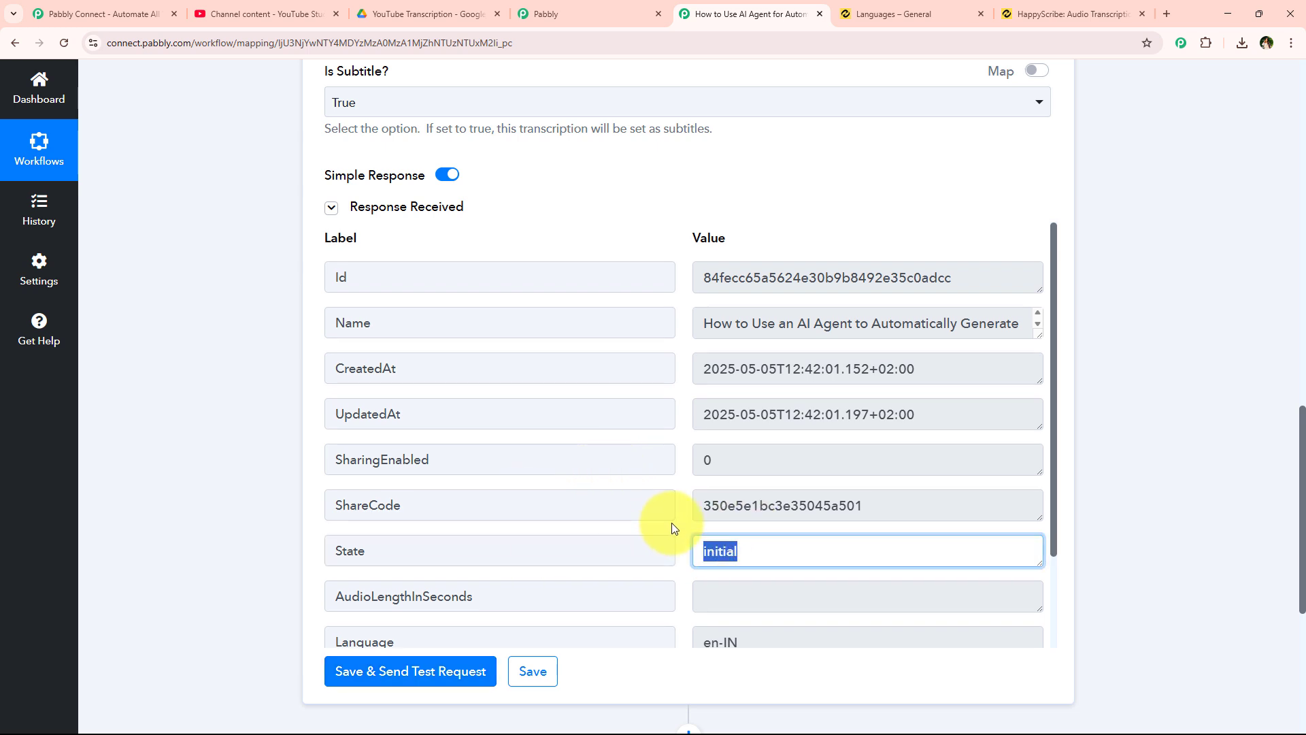
- Collapse the Happy Scribe step so the YouTube New Video trigger and Create Transcription steps show
scroll(285, 510, "up", 9)
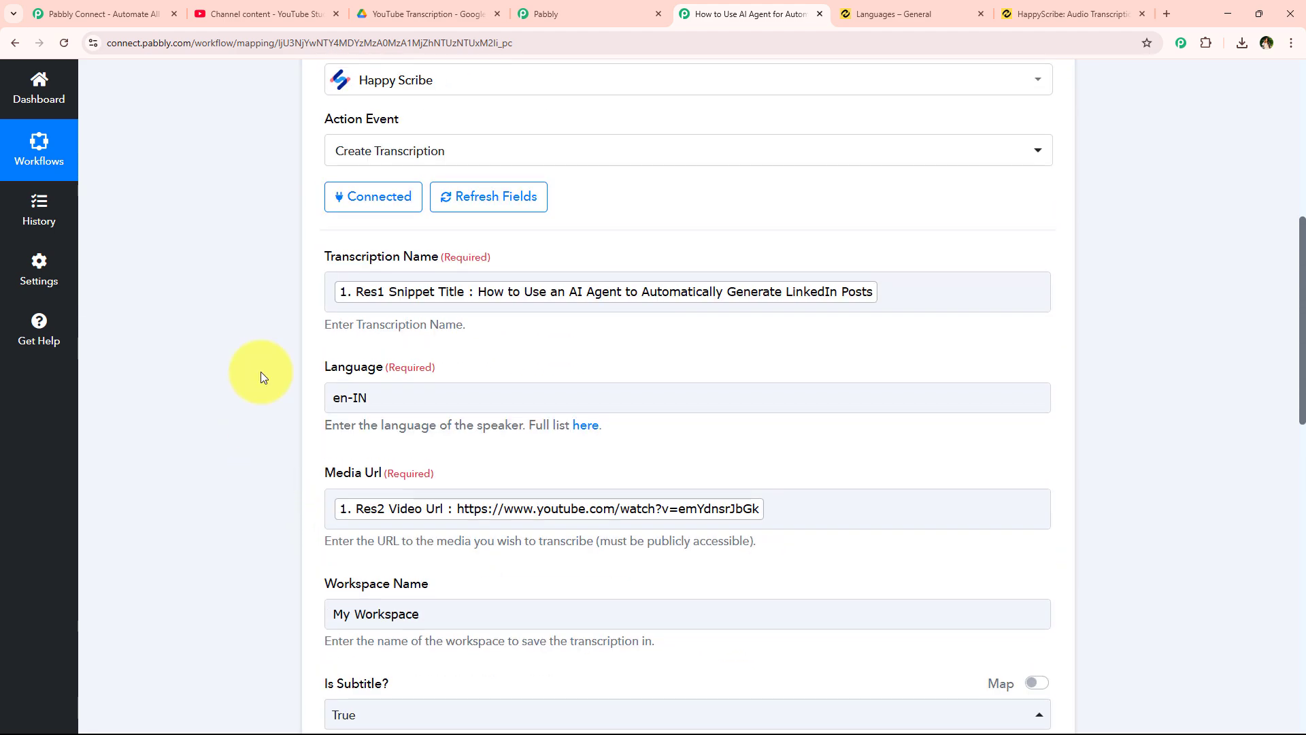
scroll(167, 279, "up", 3)
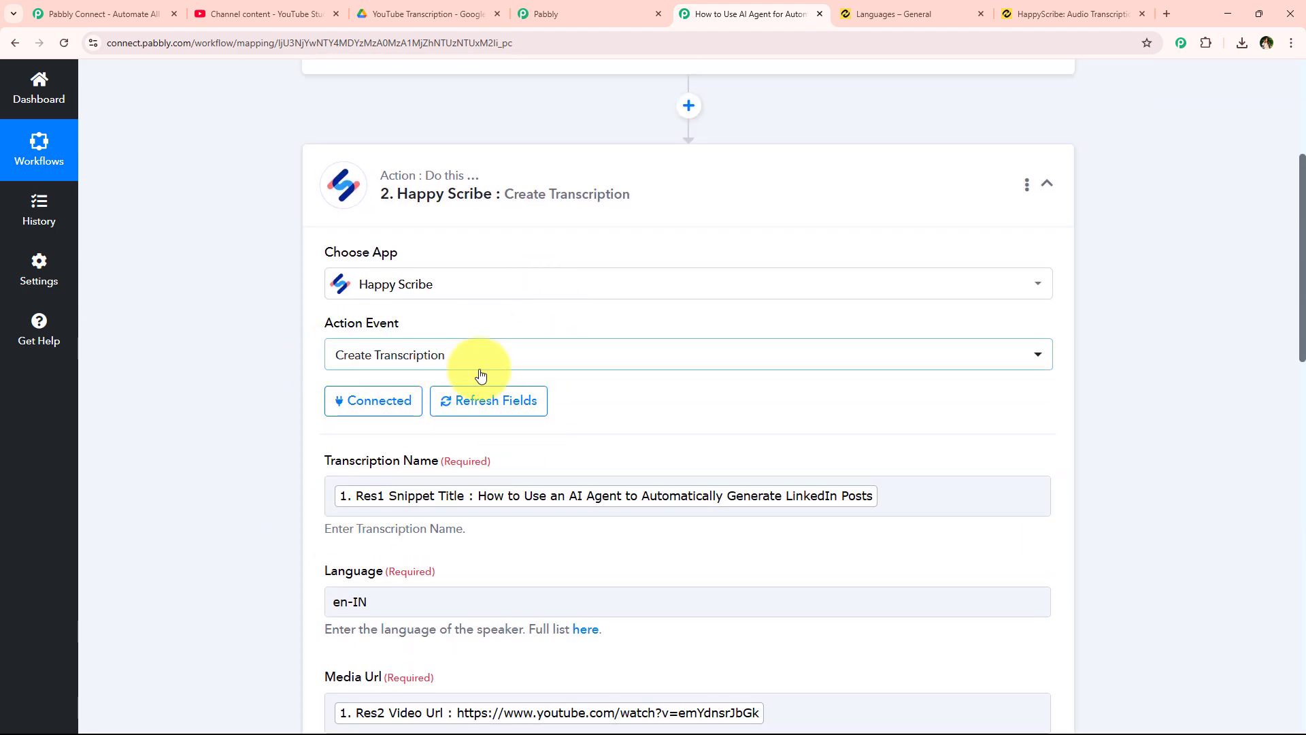
scroll(409, 471, "down", 2)
scroll(430, 520, "up", 4)
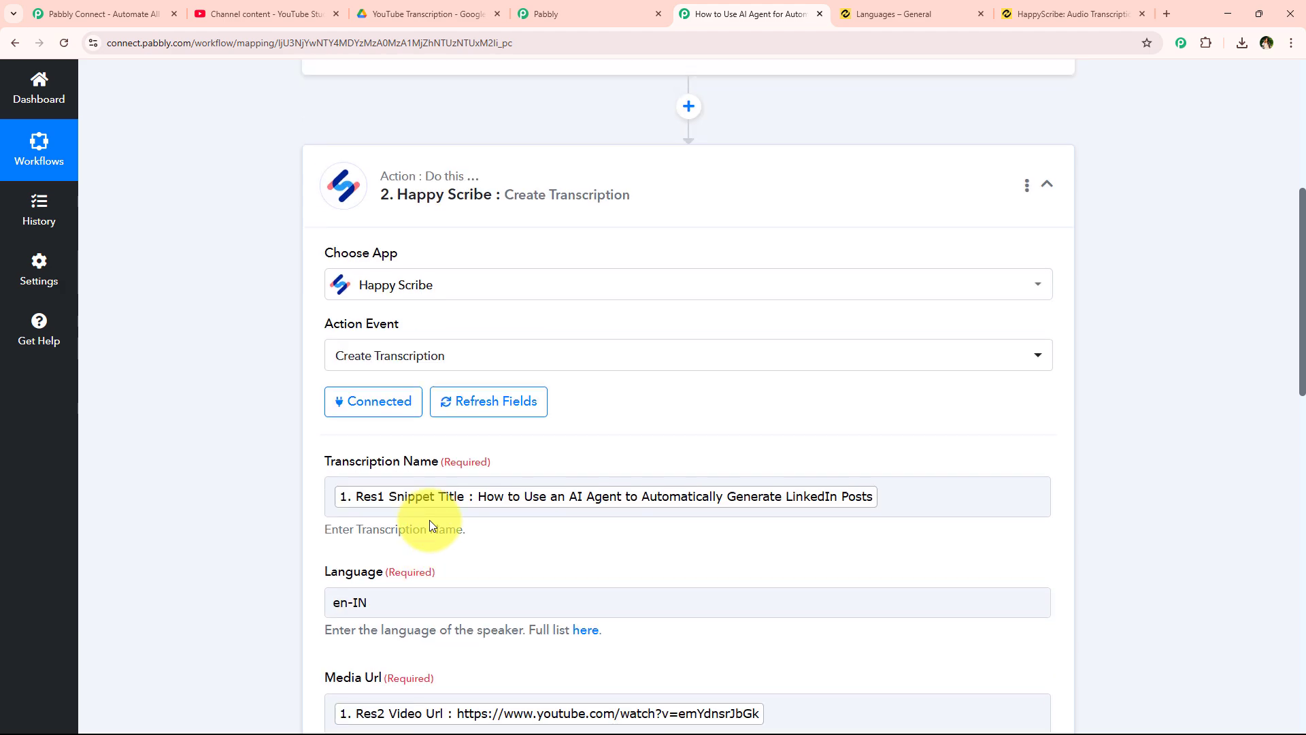
scroll(481, 346, "down", 1)
left_click(505, 259)
scroll(420, 415, "up", 4)
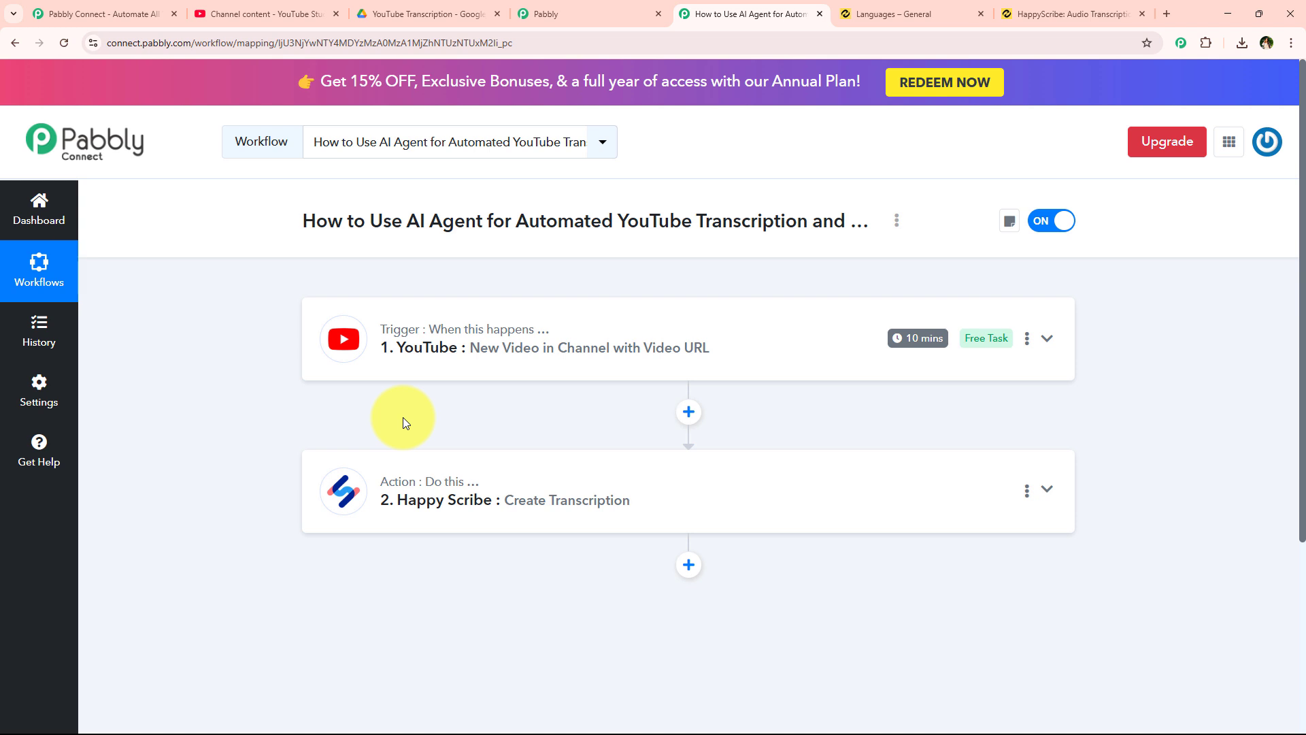
scroll(400, 415, "down", 2)
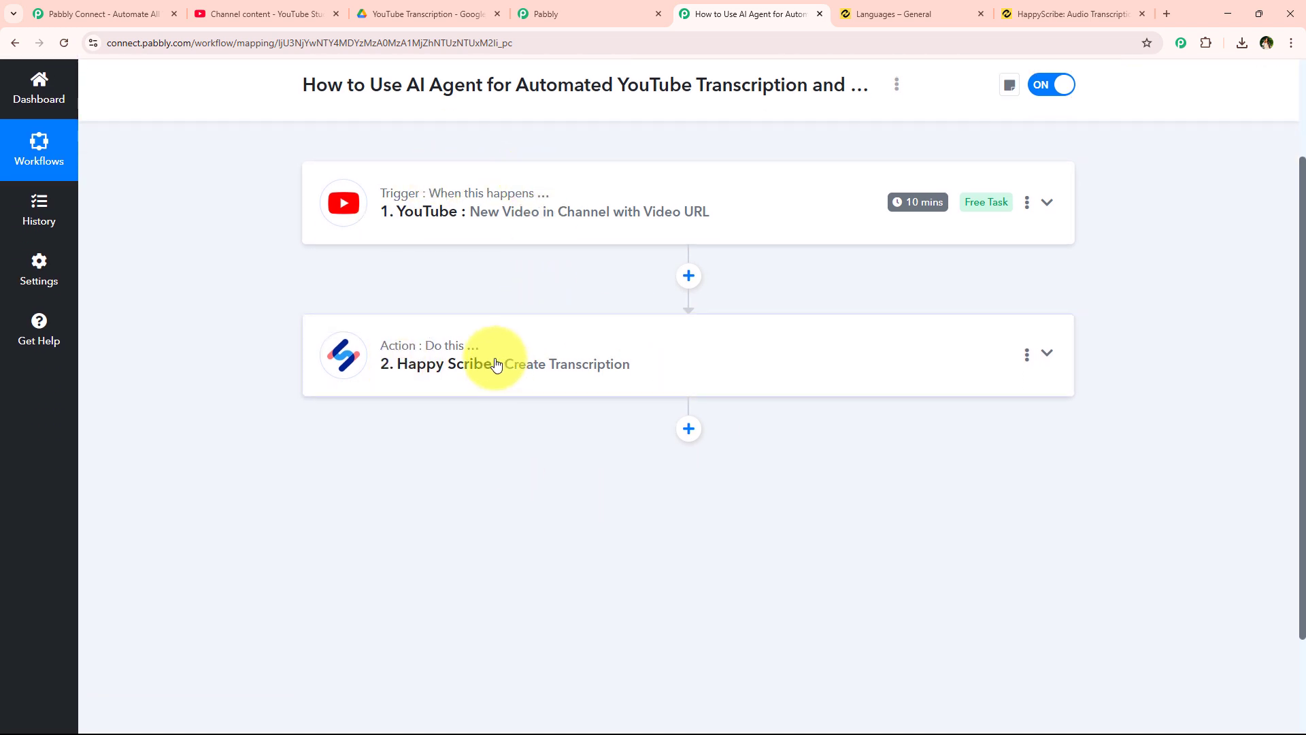
- Add a third step using Delay (Pabbly) with the Add Time Delay action event, and connect it
left_click(689, 428)
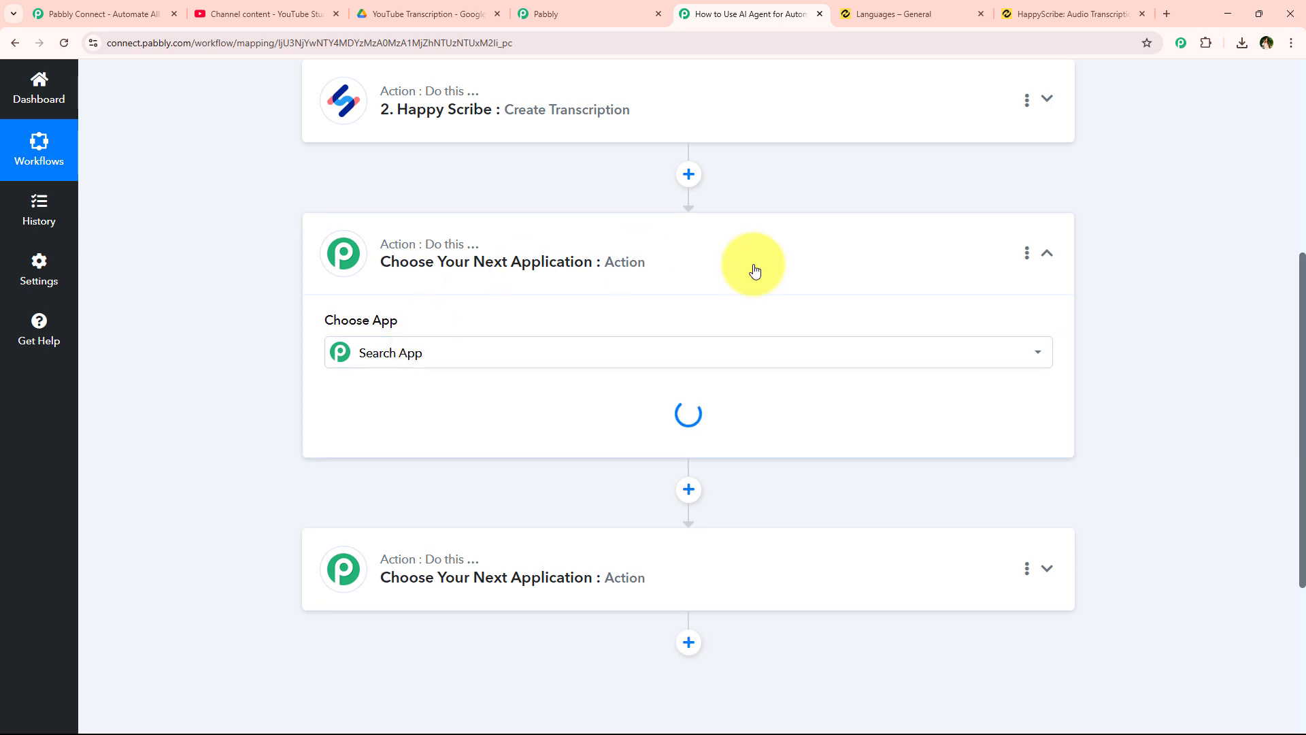
left_click(1026, 253)
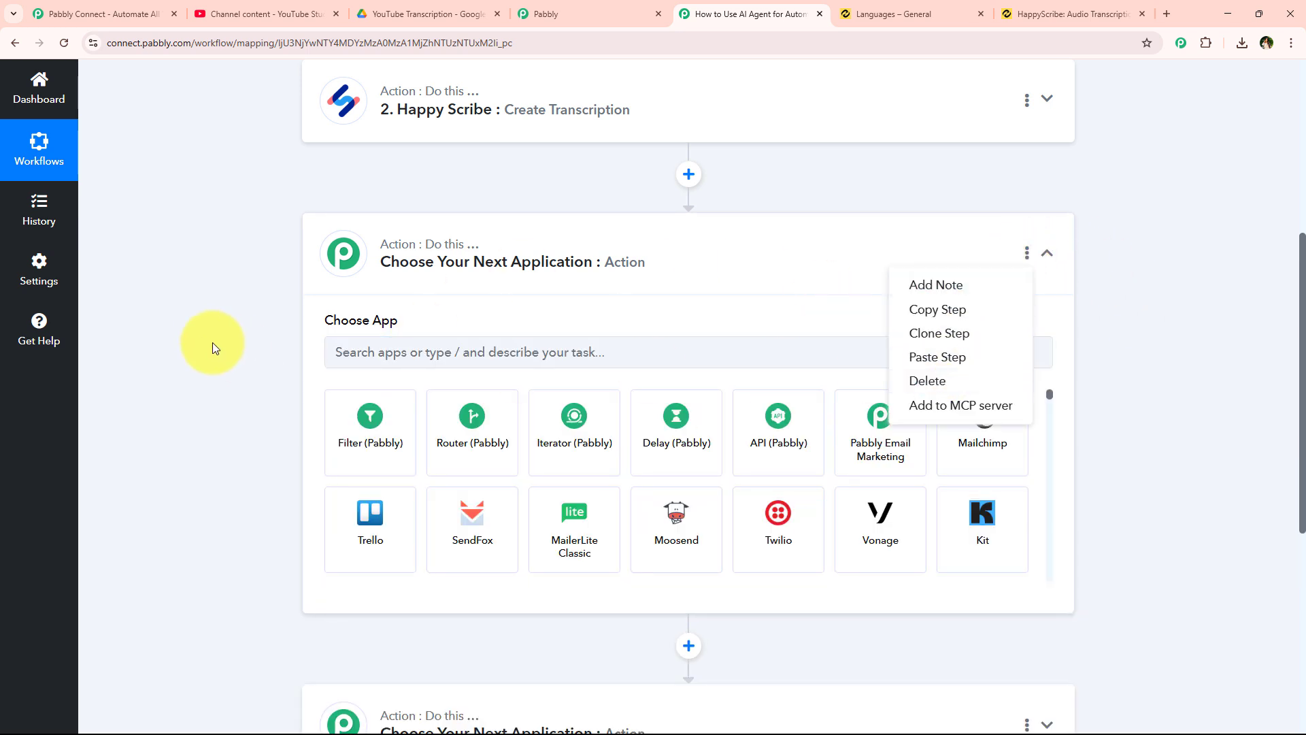
left_click(412, 351)
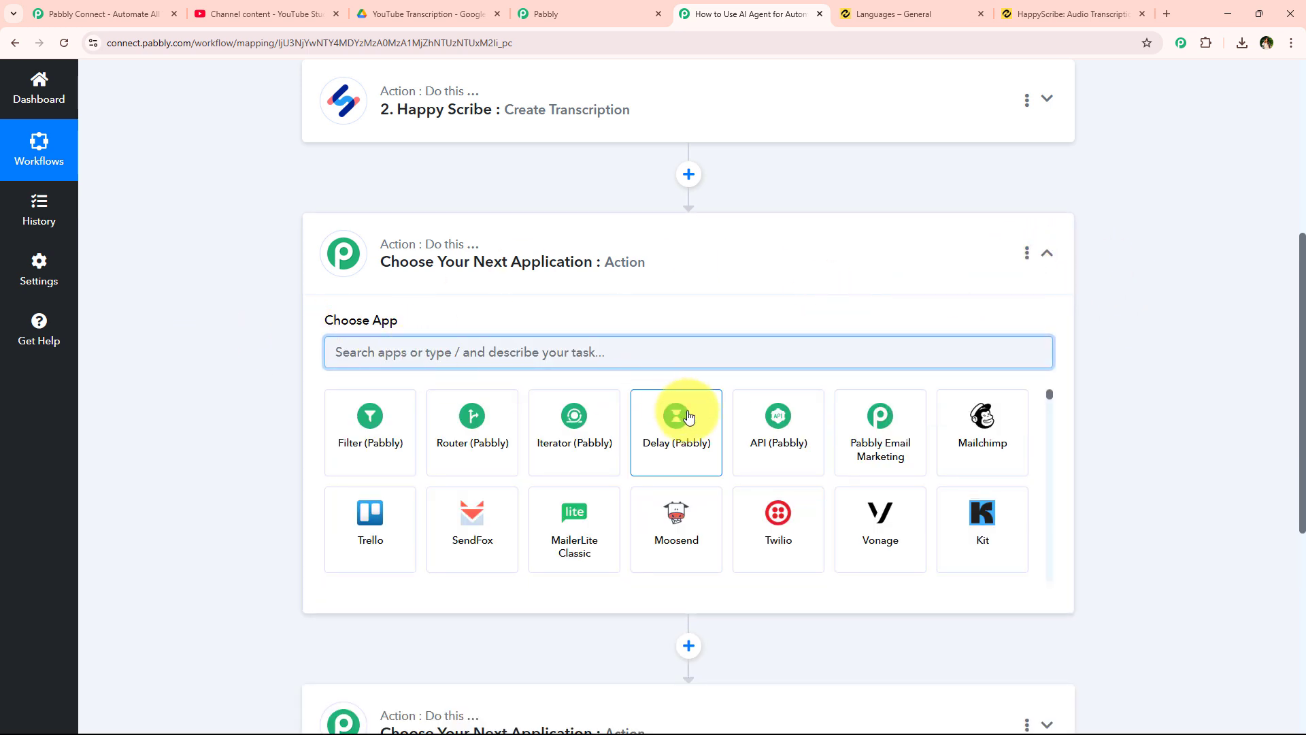
left_click(687, 417)
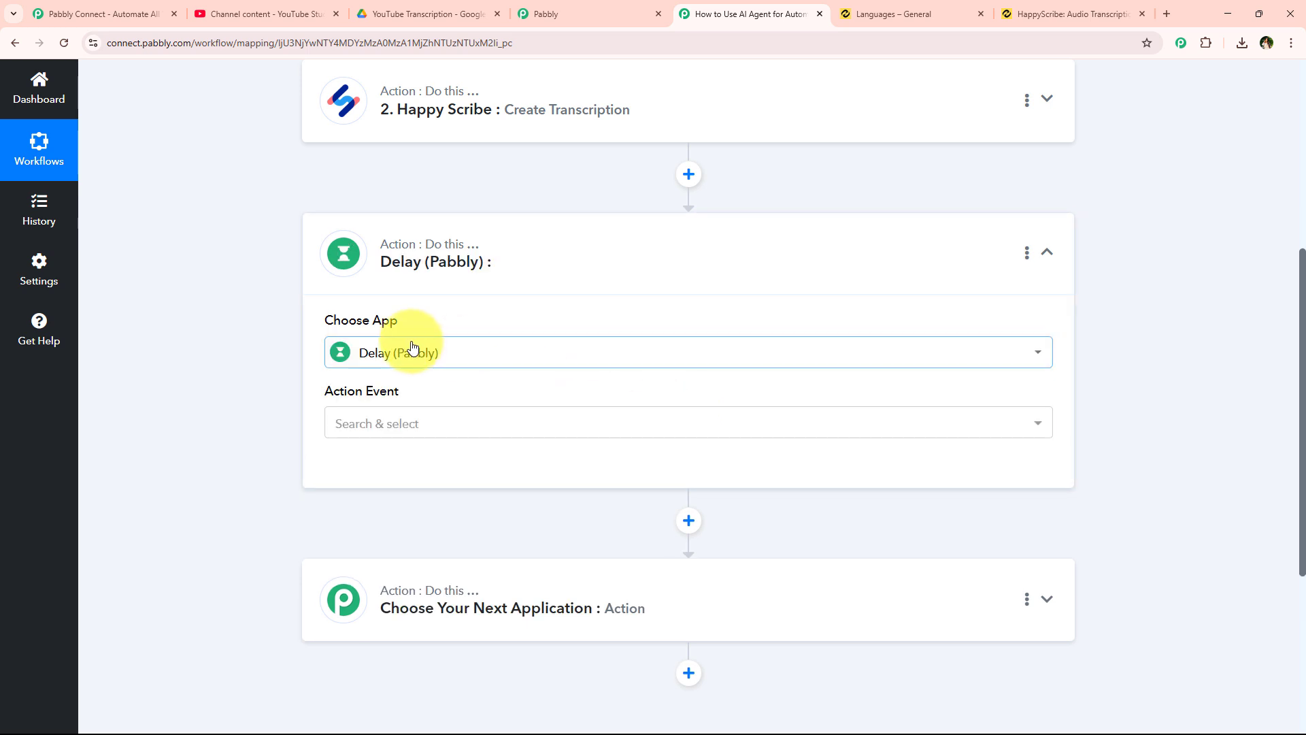
left_click(371, 424)
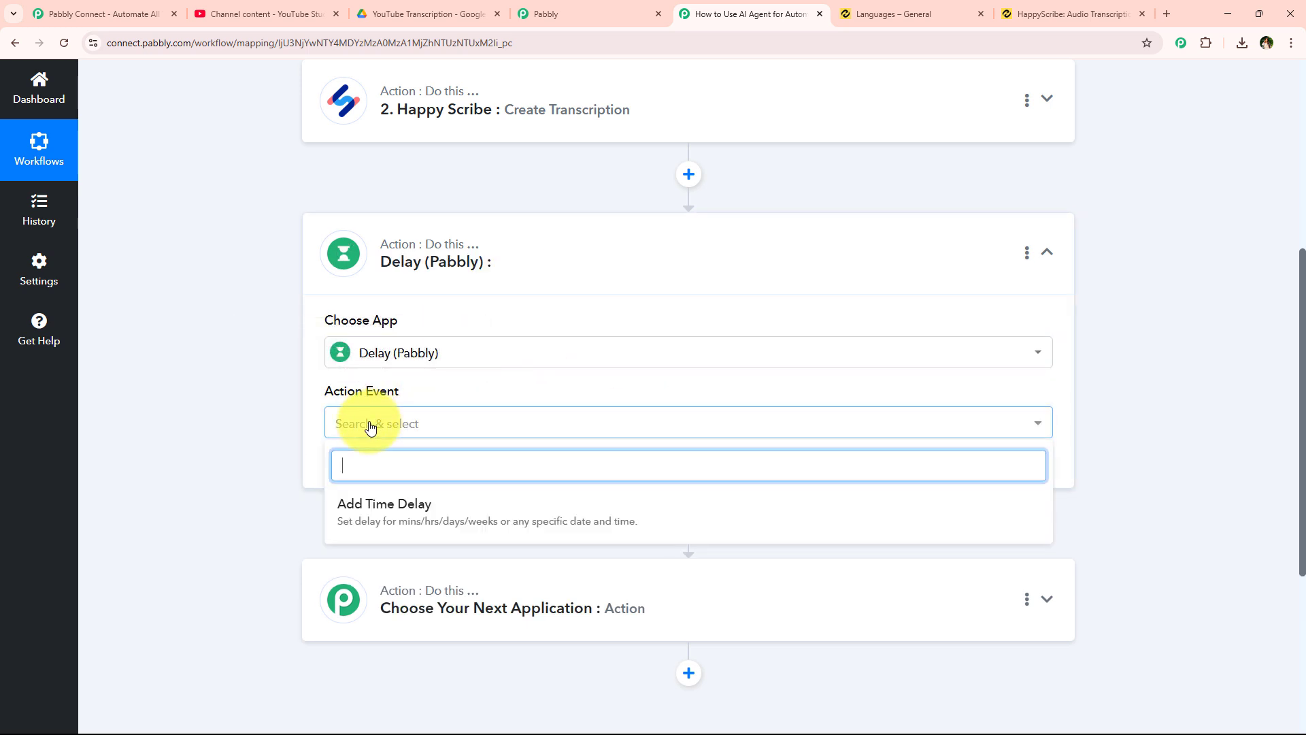
left_click(379, 508)
left_click(367, 469)
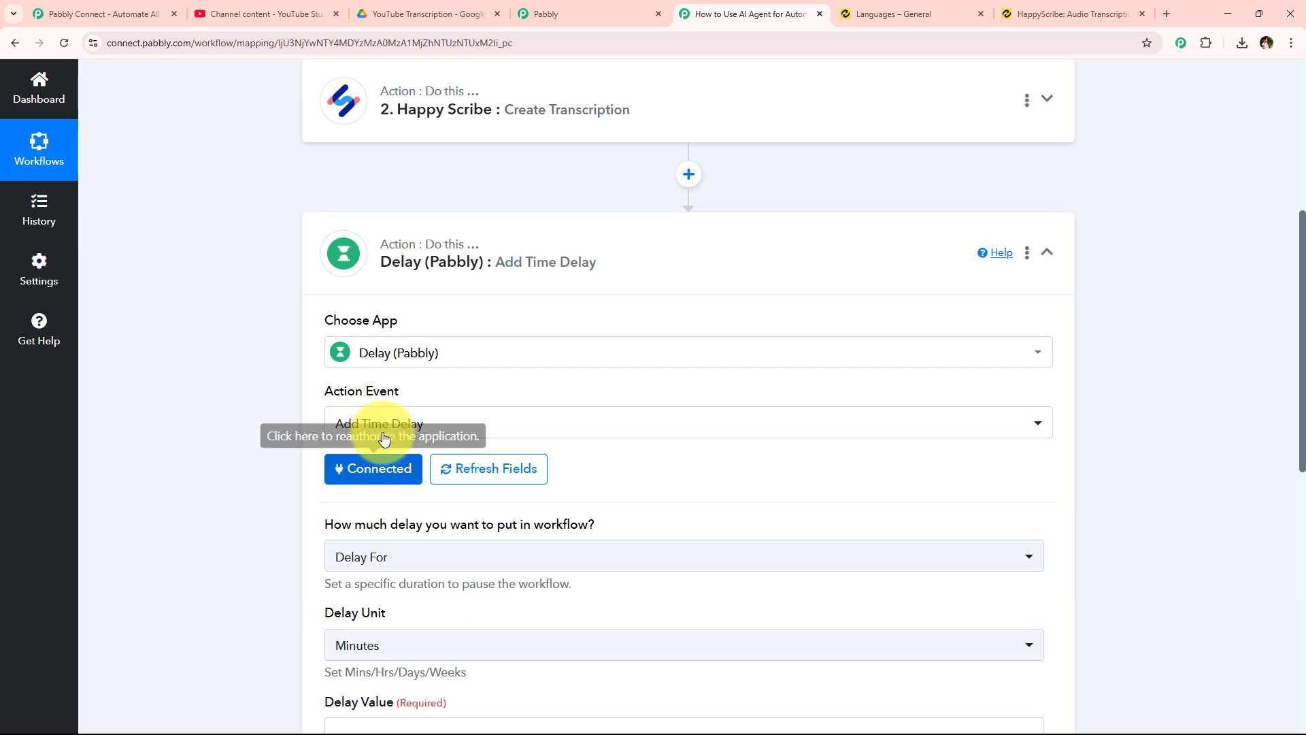
- Set the delay to Delay For 3 Minutes
scroll(276, 436, "down", 2)
scroll(275, 436, "down", 1)
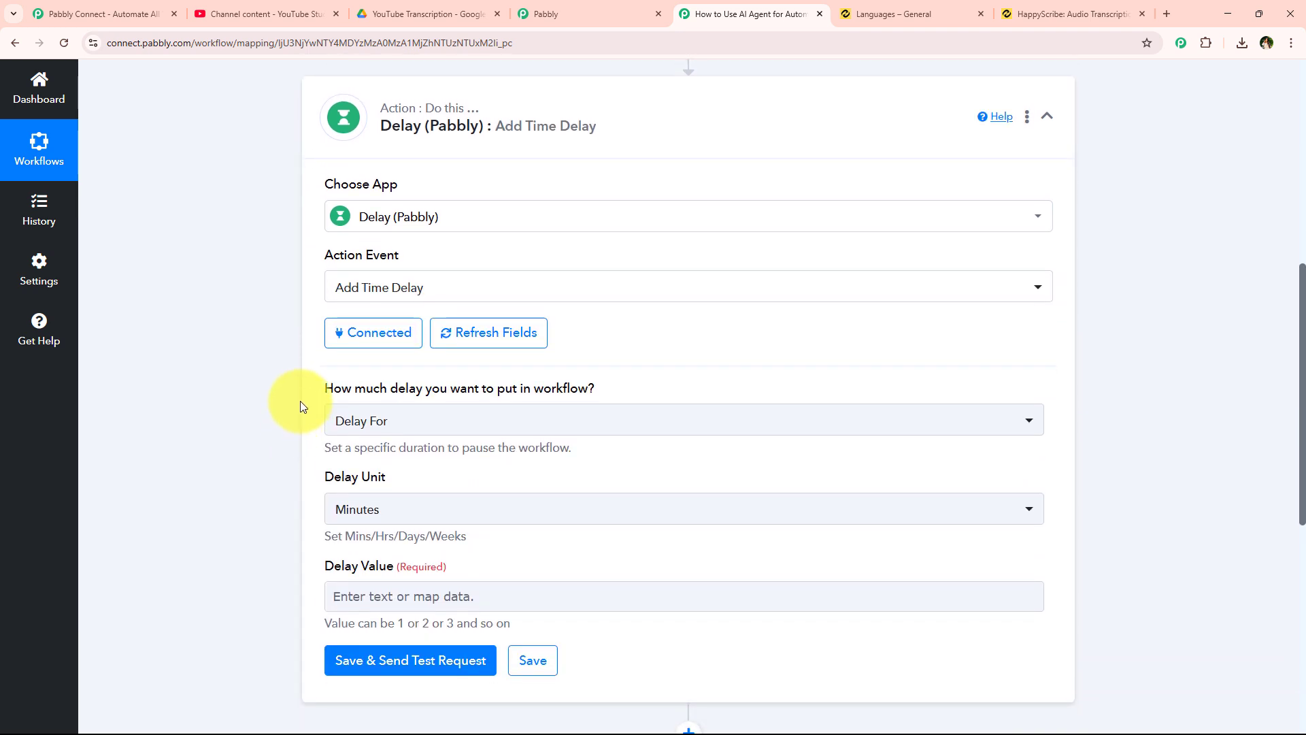
left_click_drag(314, 390, 641, 393)
left_click(641, 391)
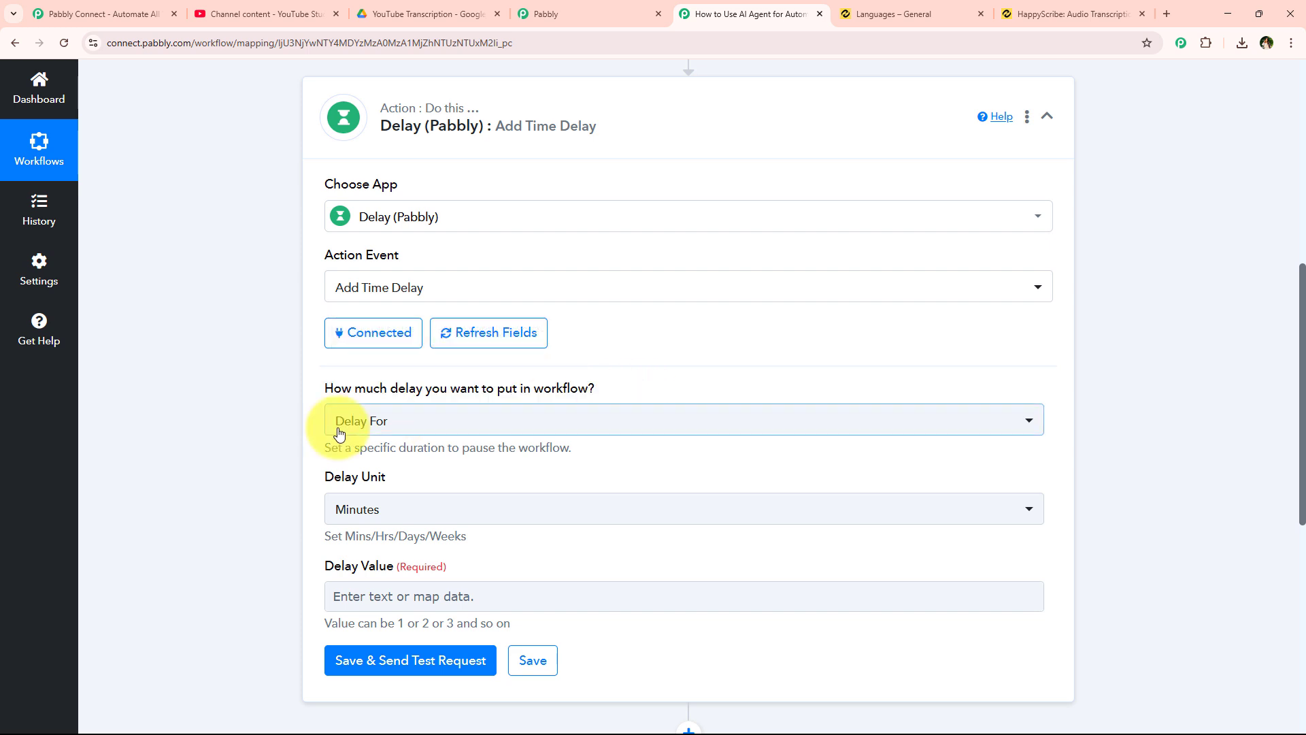
left_click(330, 420)
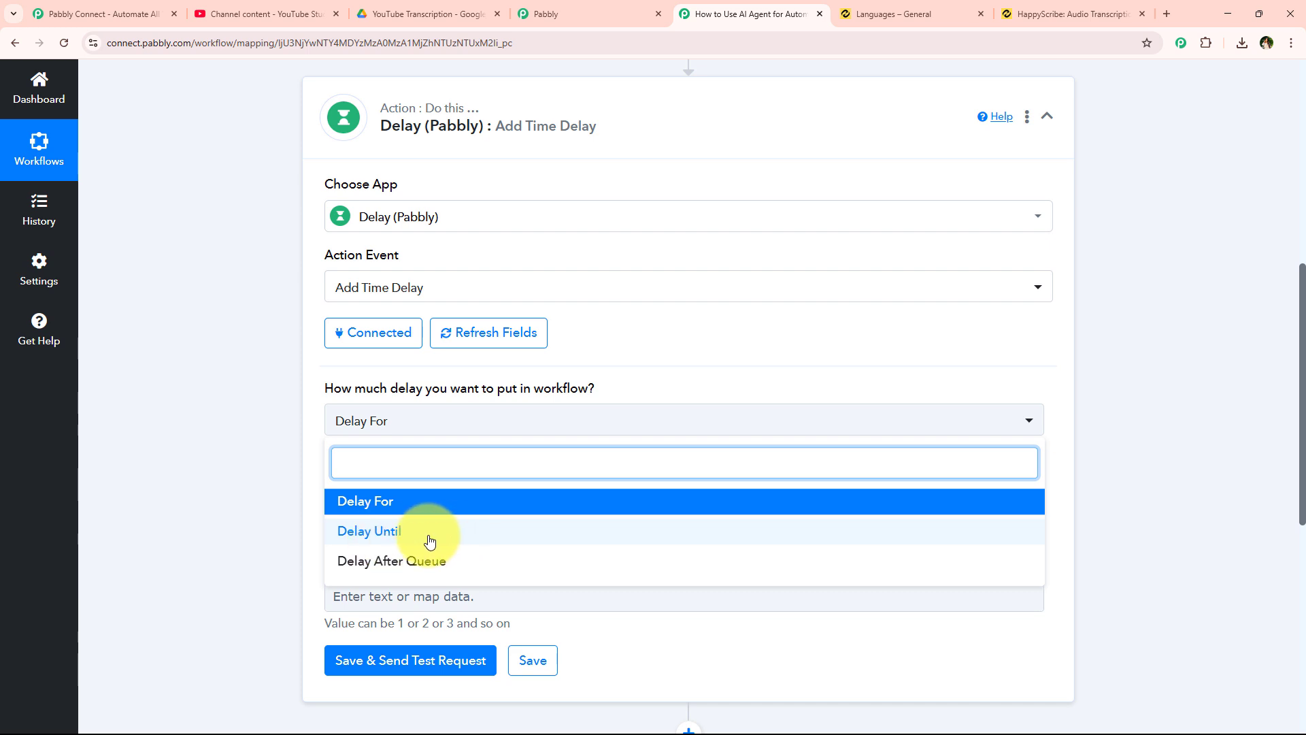
left_click(435, 501)
scroll(302, 410, "down", 1)
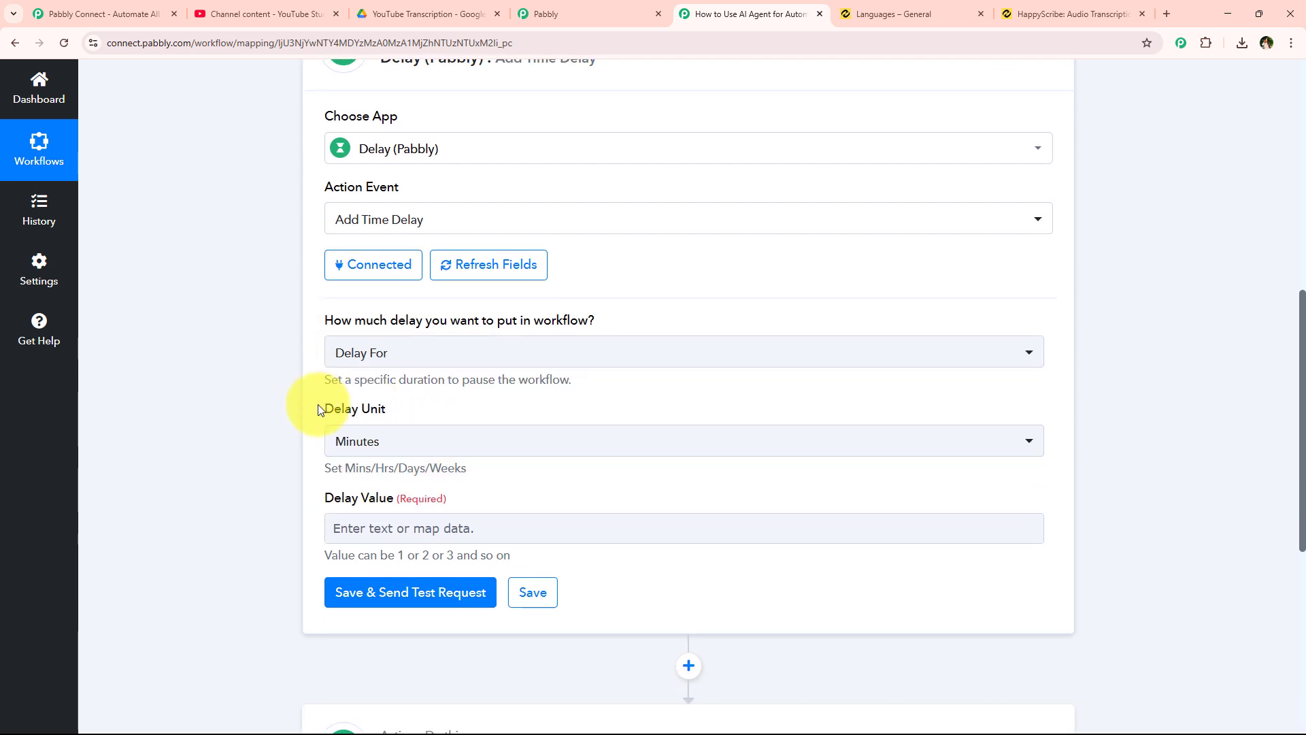
left_click_drag(318, 409, 416, 455)
left_click(417, 452)
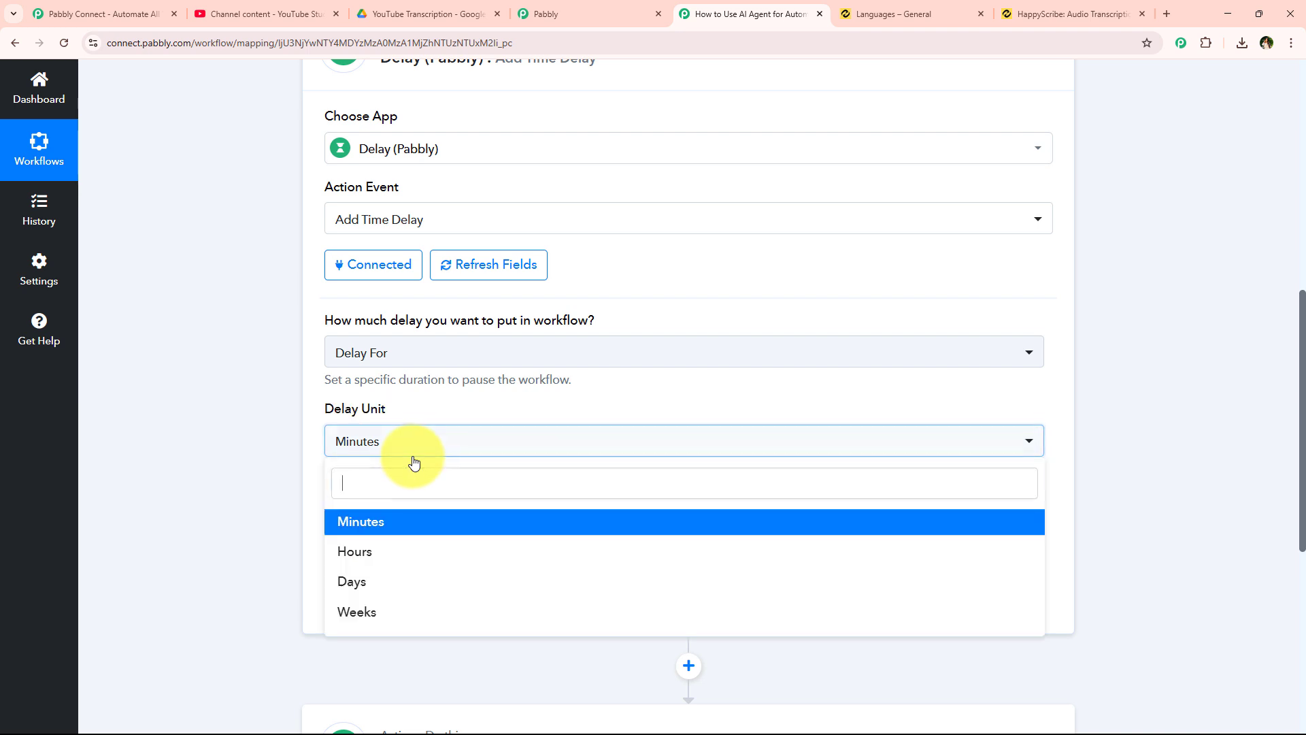
left_click(408, 530)
left_click(334, 532)
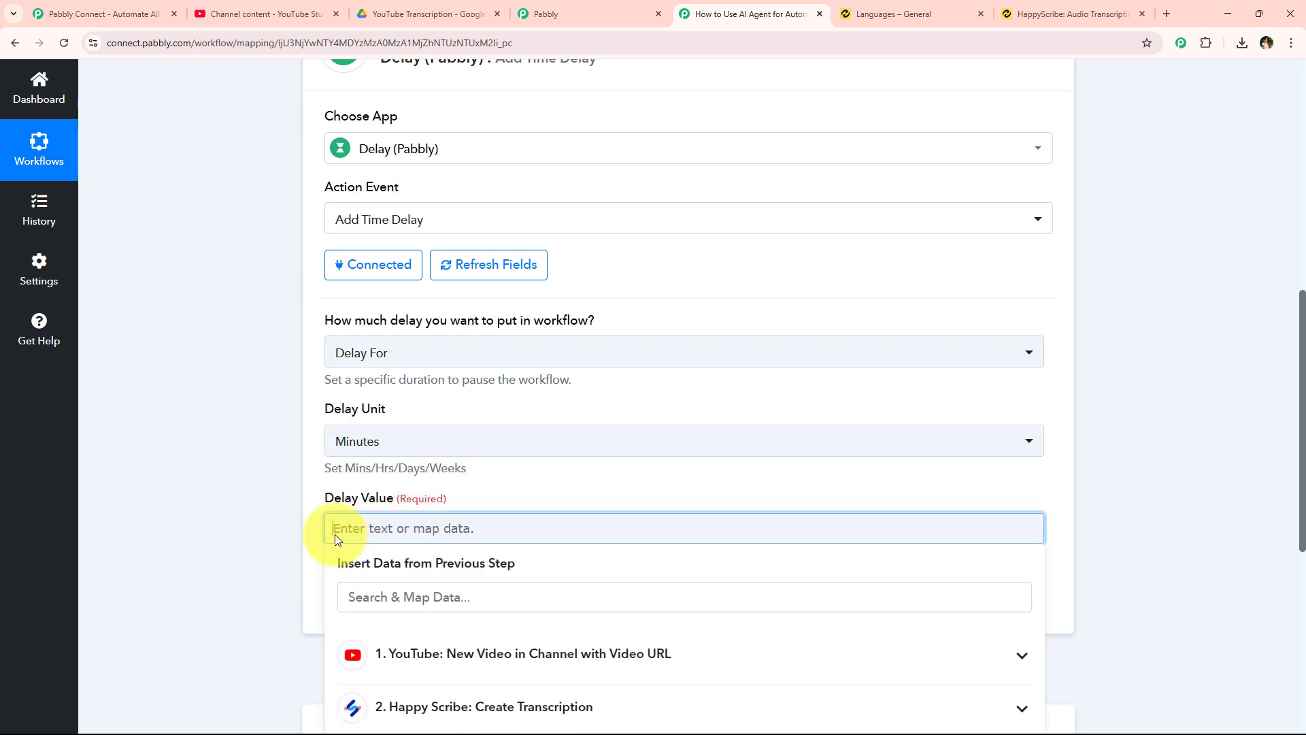
type("3")
left_click(245, 515)
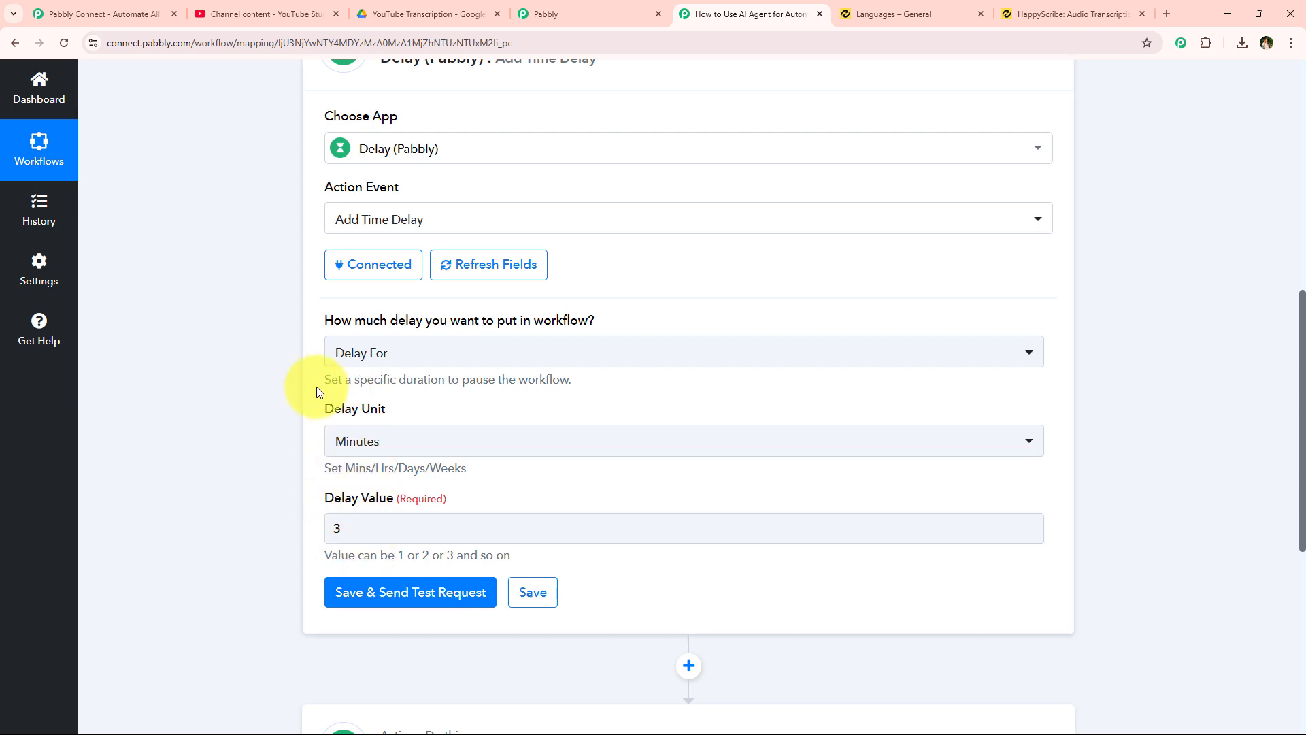
- Save the Delay step, send a test request, and collapse it
left_click(419, 597)
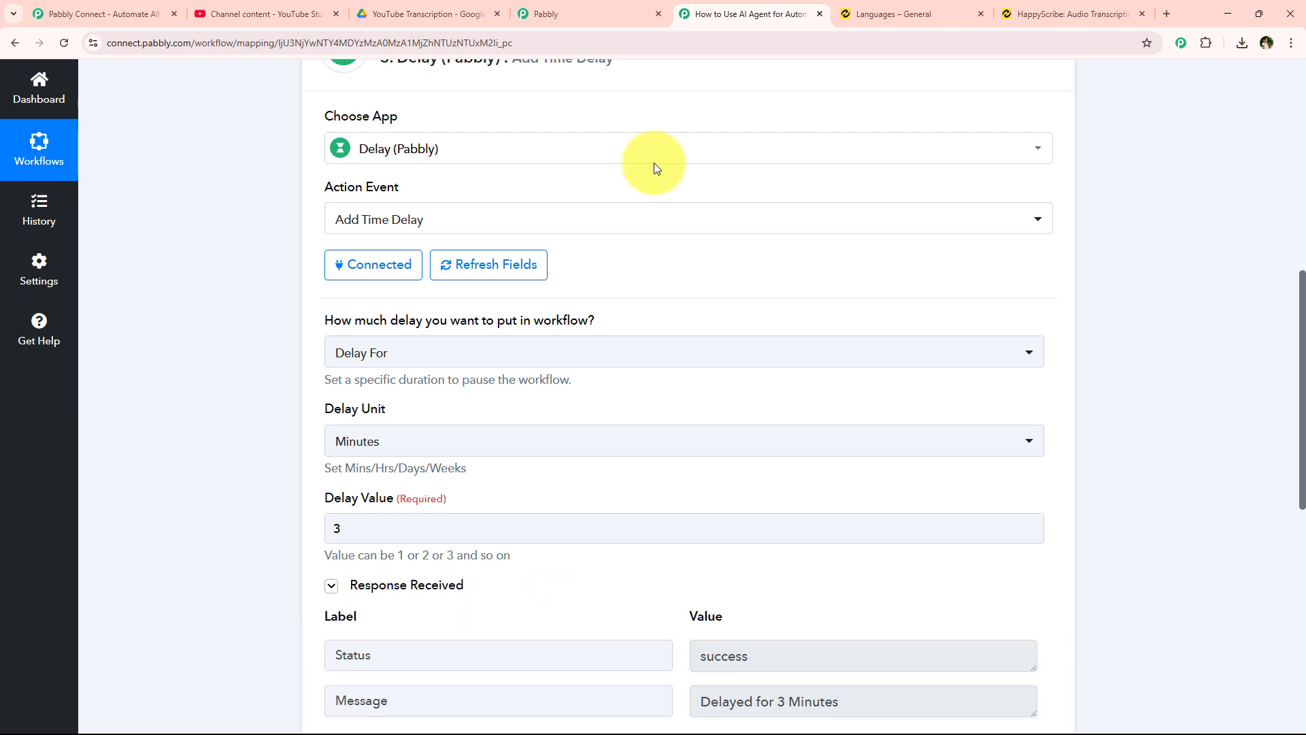
scroll(493, 394, "down", 3)
scroll(333, 436, "up", 6)
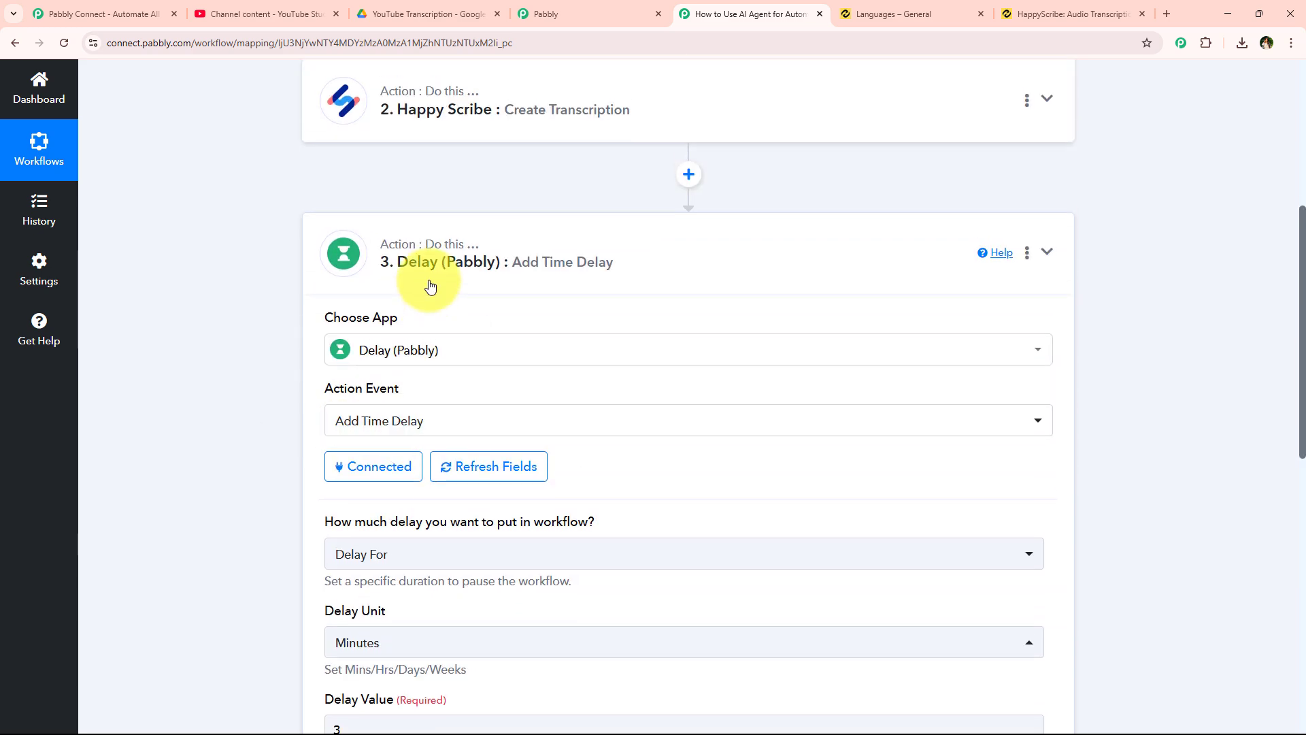
left_click(438, 257)
- Make step 4 a Happy Scribe Create Export action and connect the Happy Scribe account
scroll(336, 361, "up", 4)
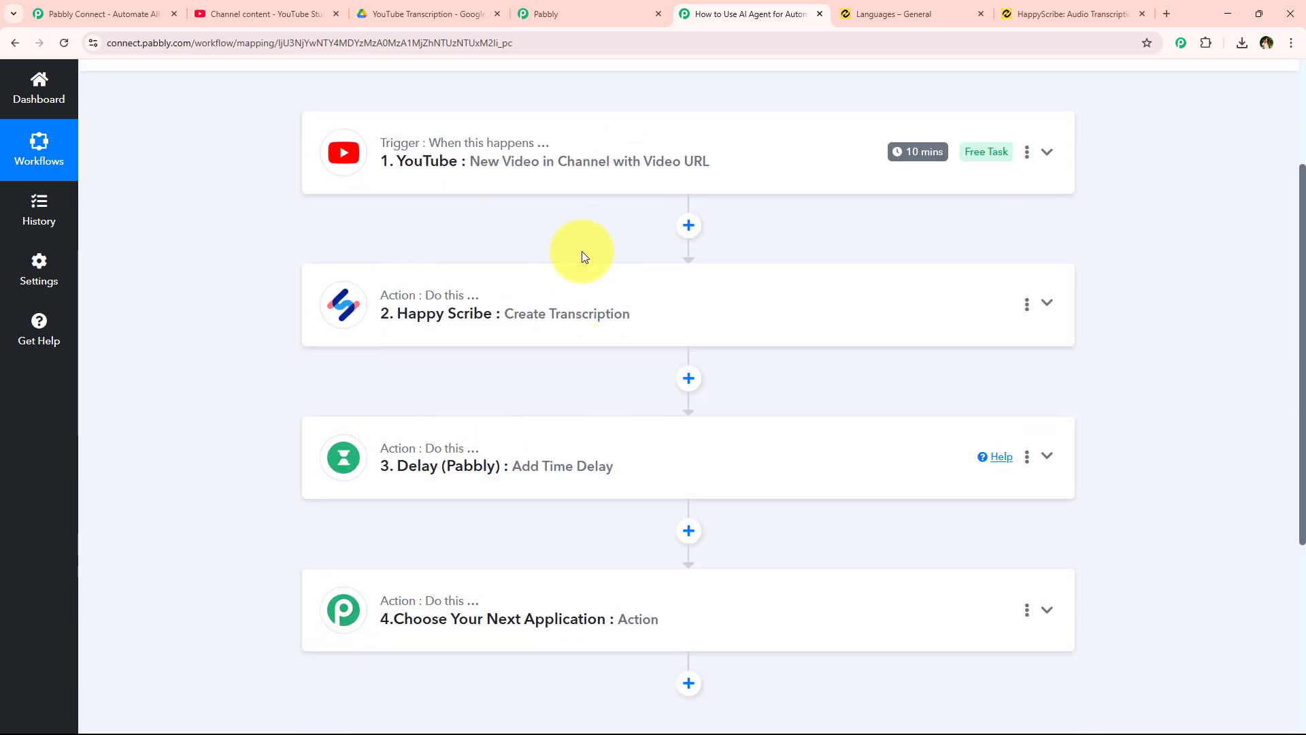
scroll(446, 540, "down", 2)
left_click(460, 469)
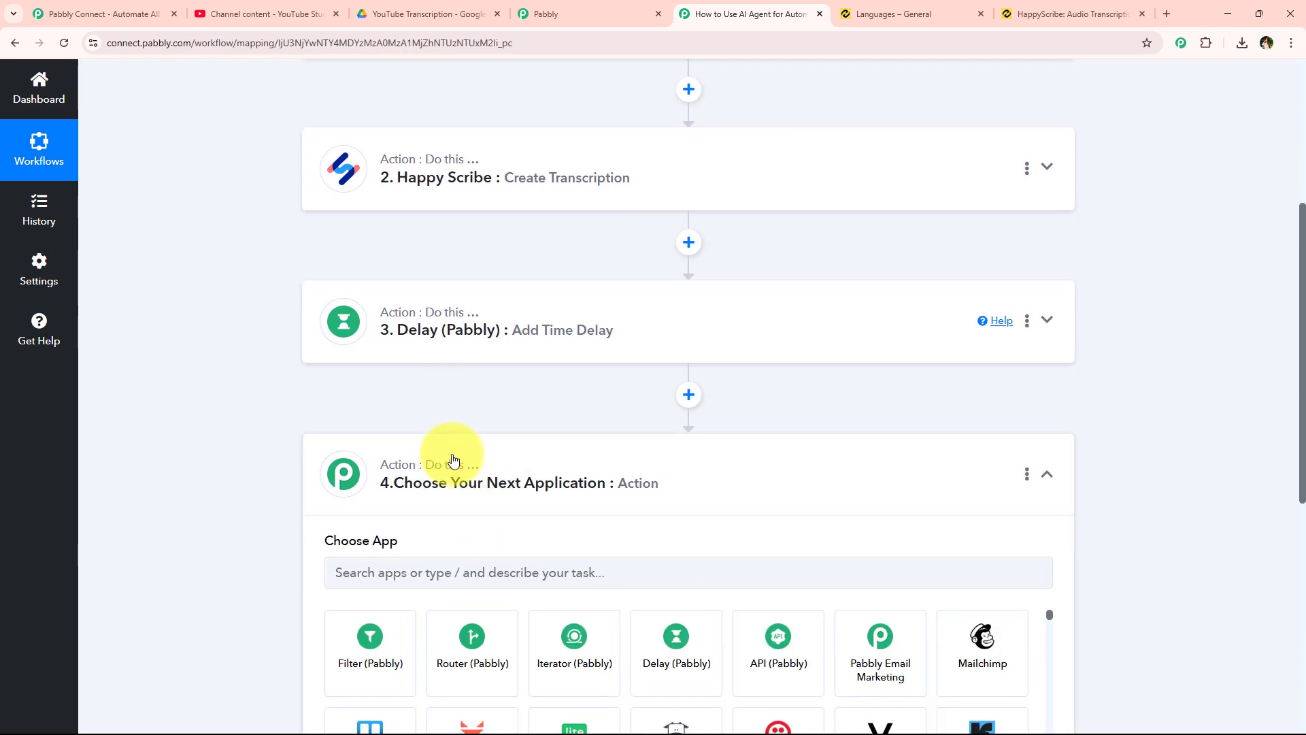
left_click(429, 352)
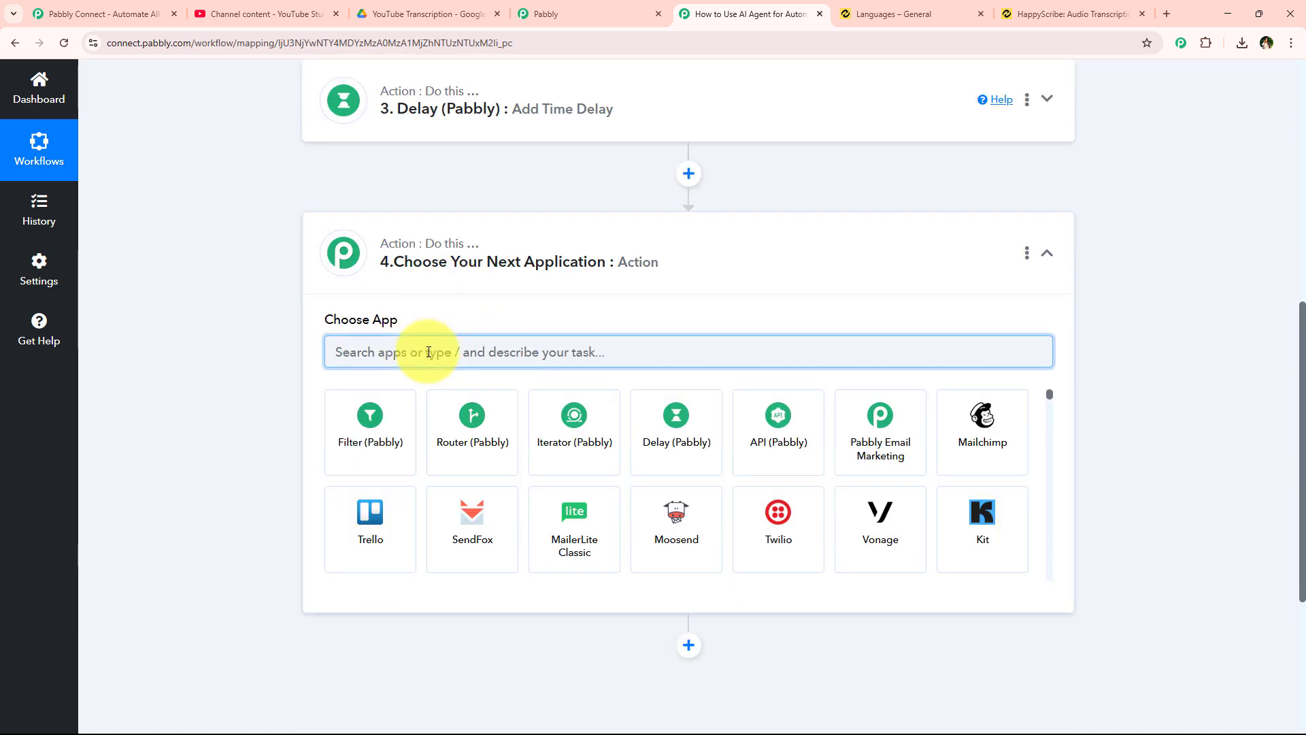
type("Hap")
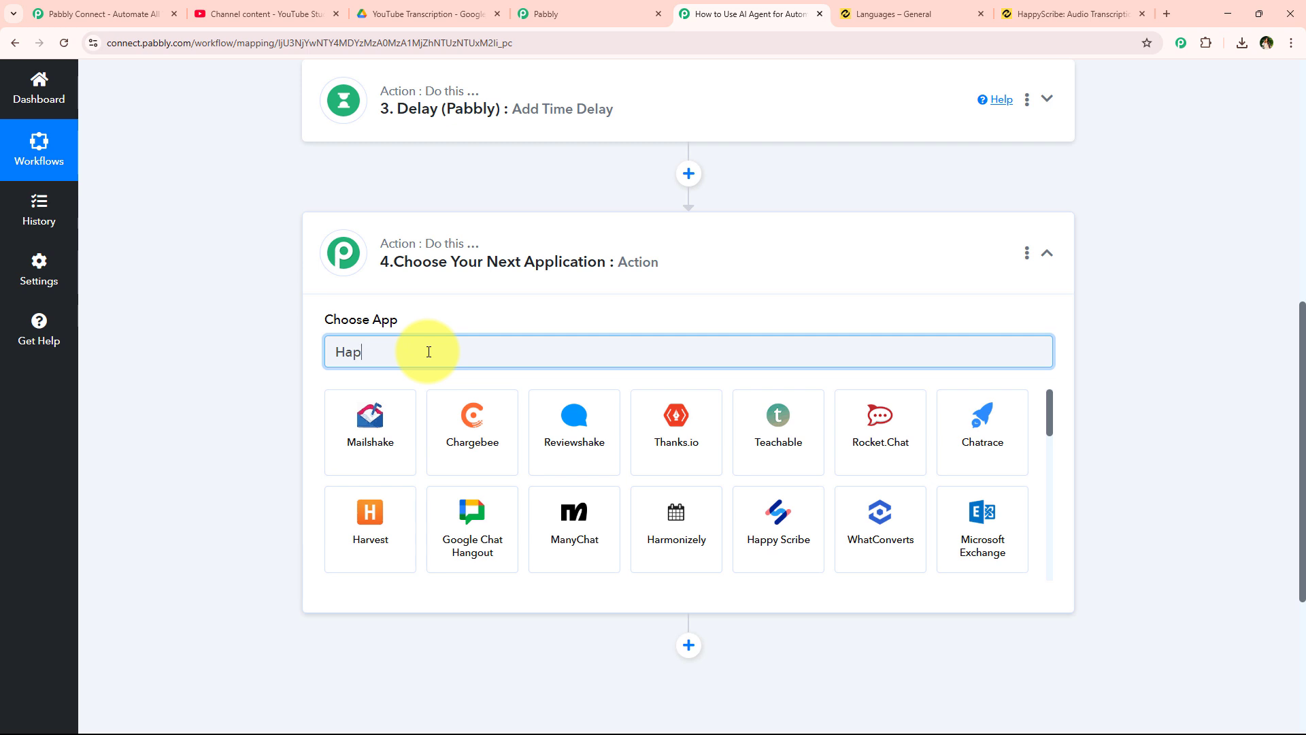
type("py")
left_click(385, 435)
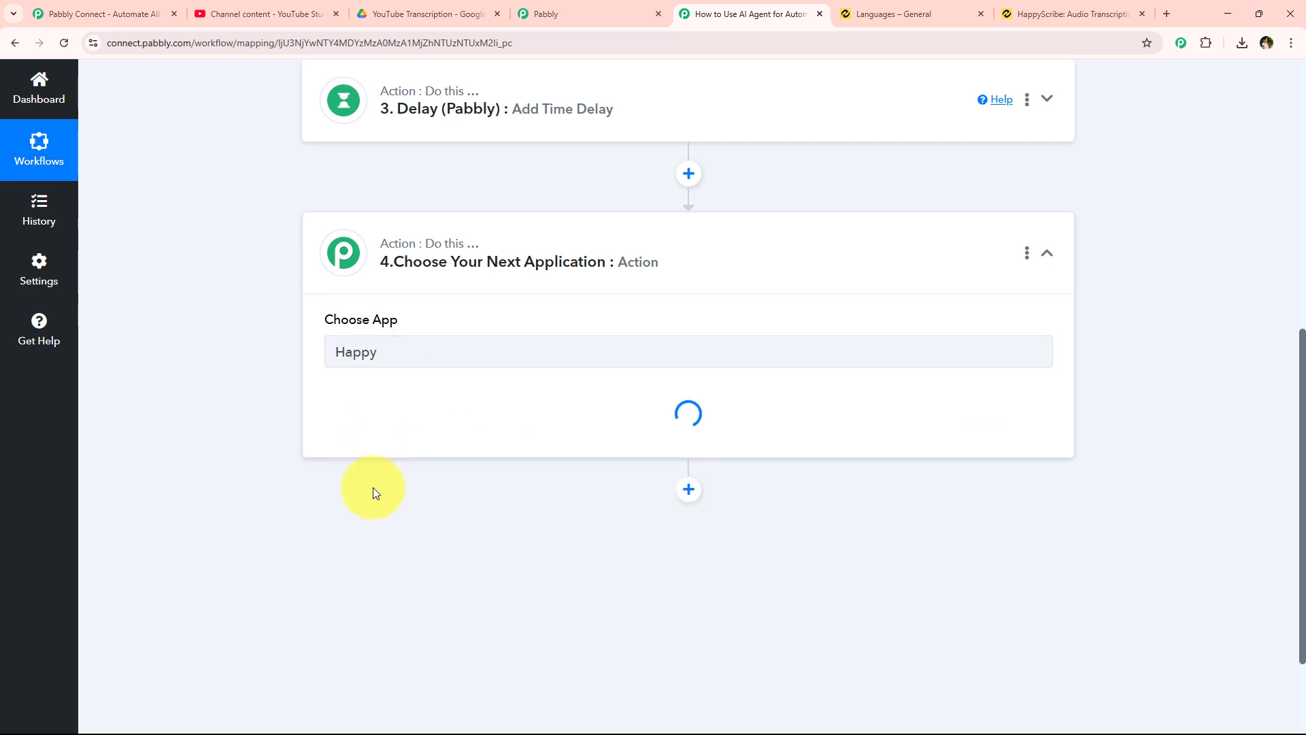
left_click(345, 425)
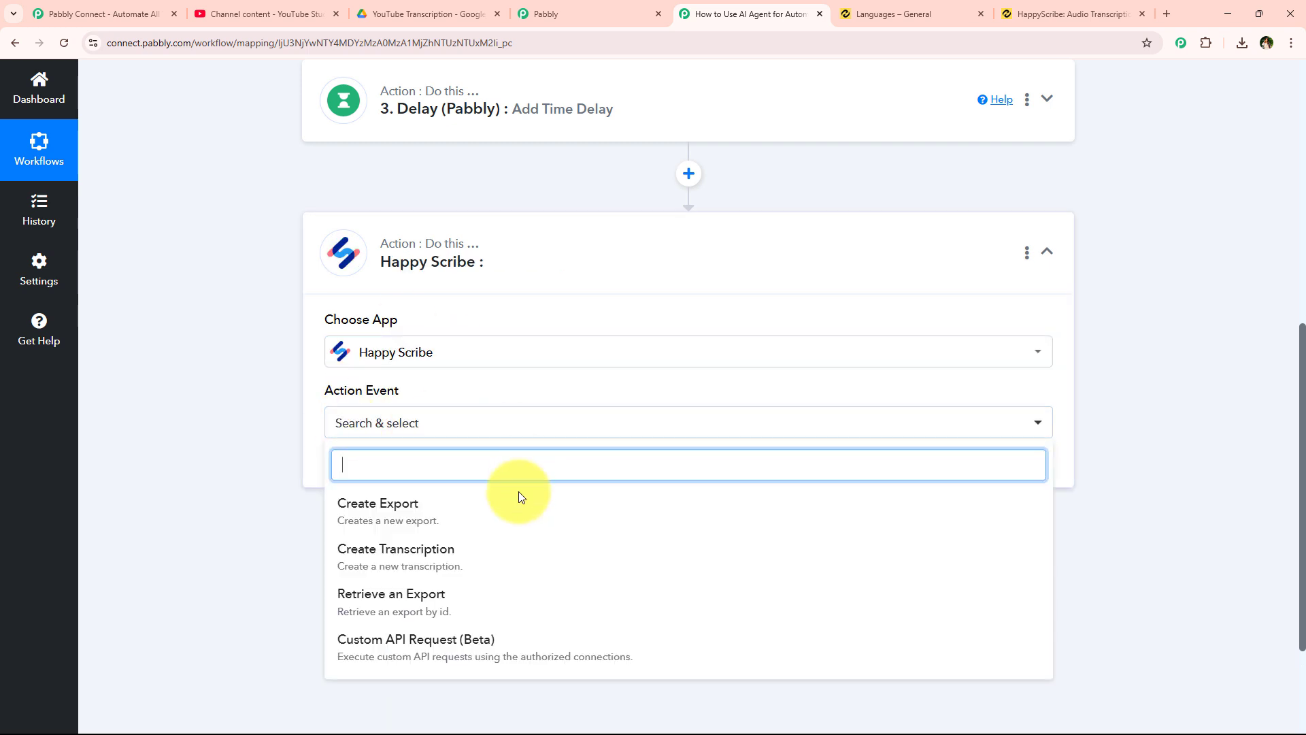
left_click(383, 511)
left_click(346, 471)
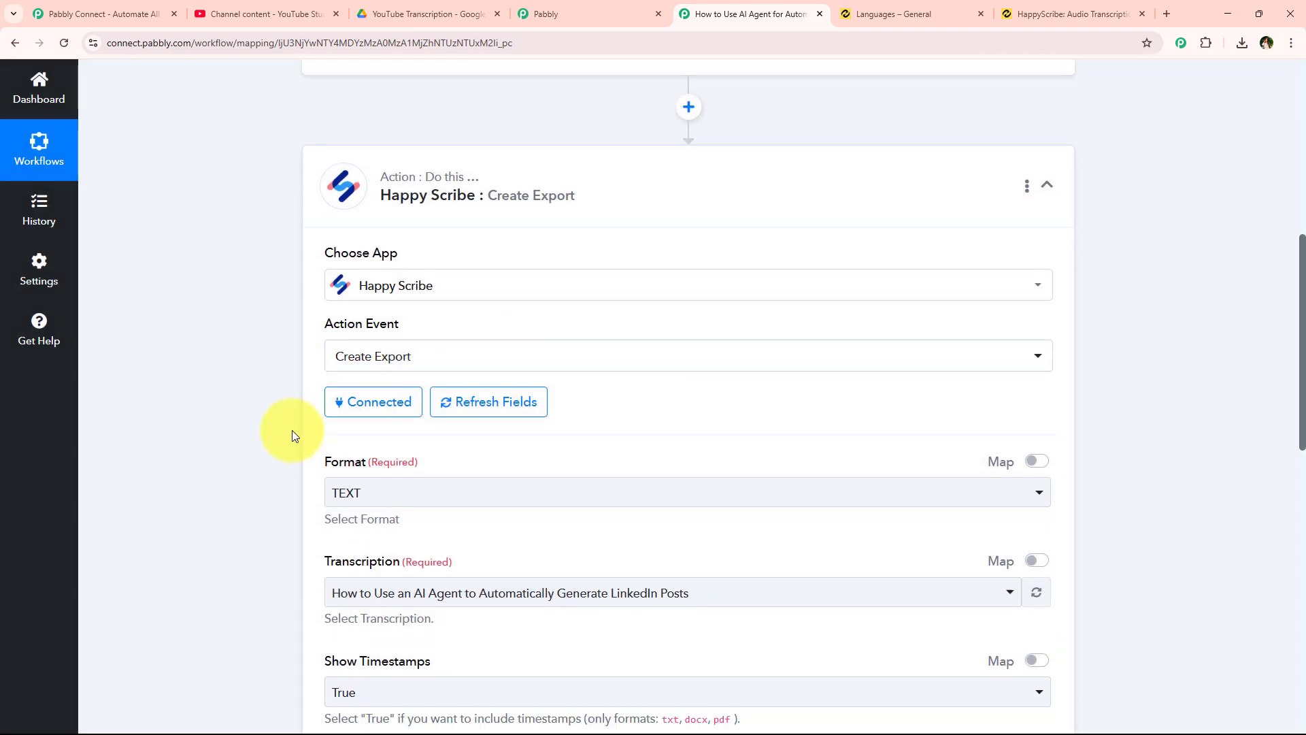
- Set the export format to PDF
scroll(292, 430, "down", 2)
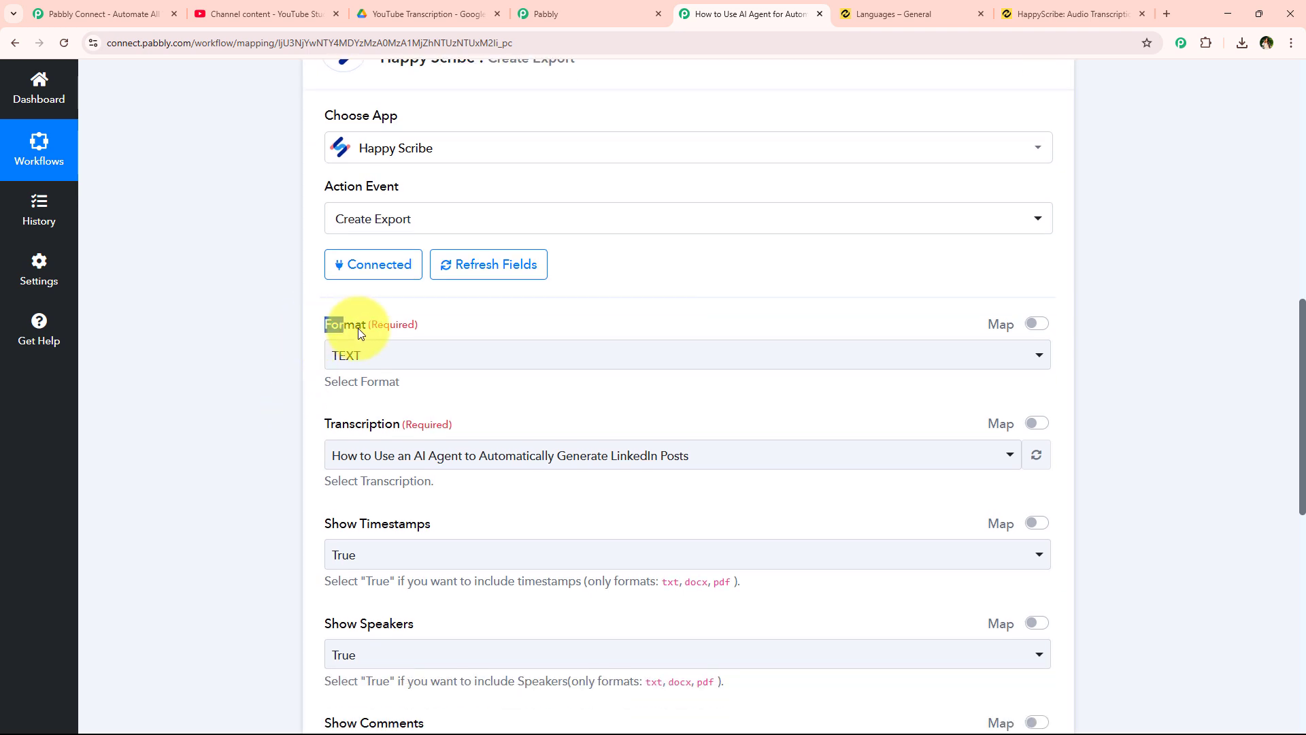
left_click(353, 361)
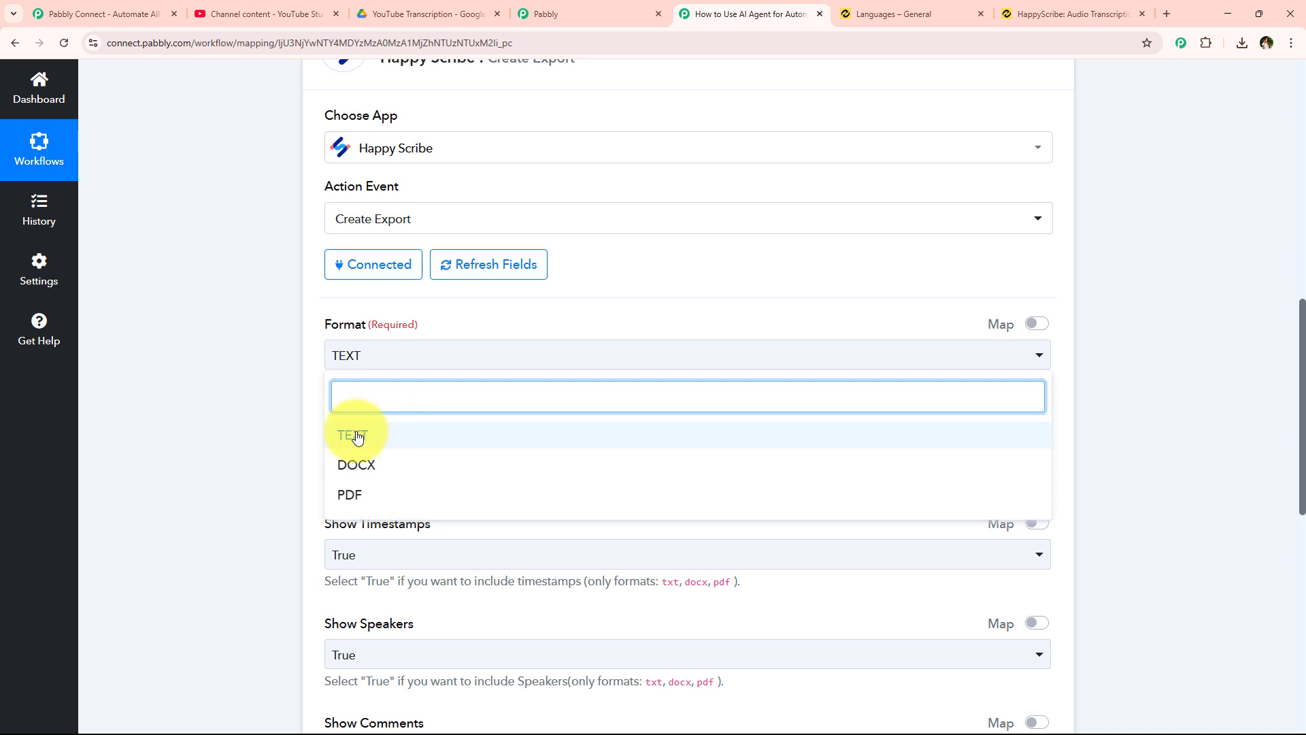
left_click(404, 496)
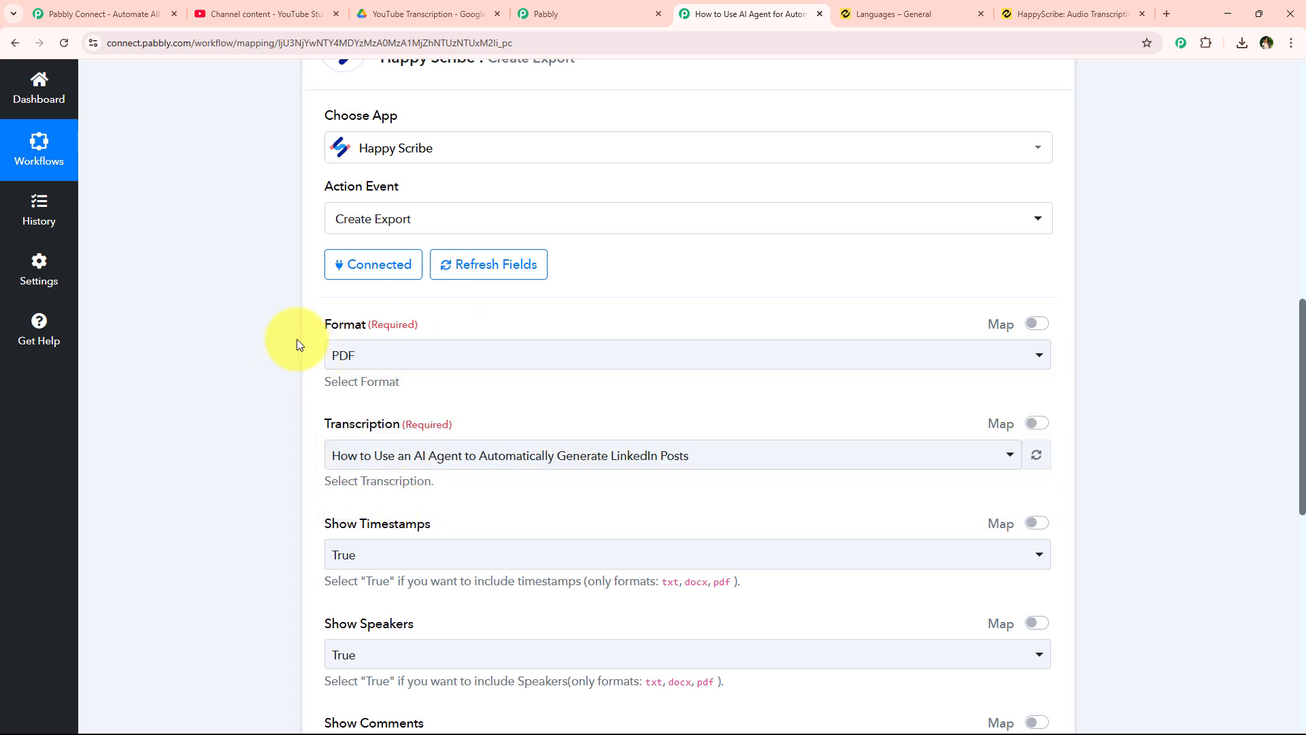
scroll(297, 344, "down", 2)
scroll(296, 344, "down", 1)
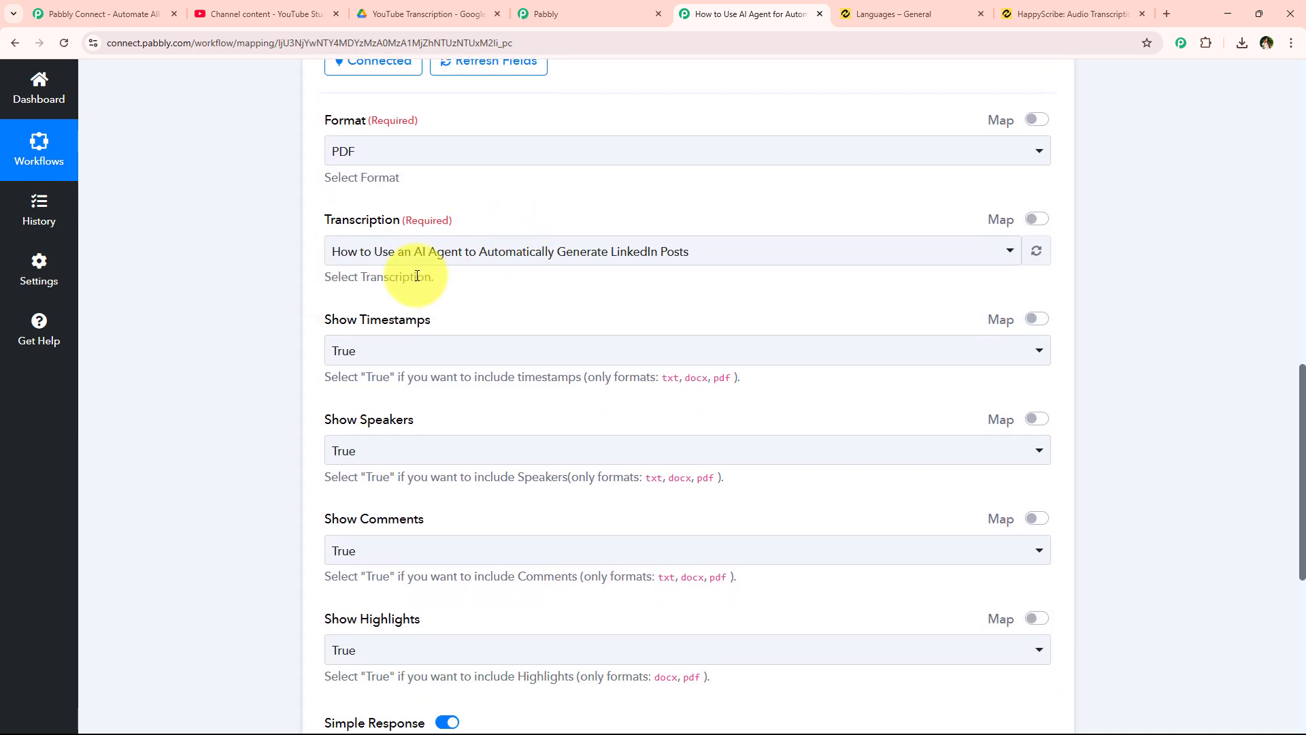
left_click(448, 257)
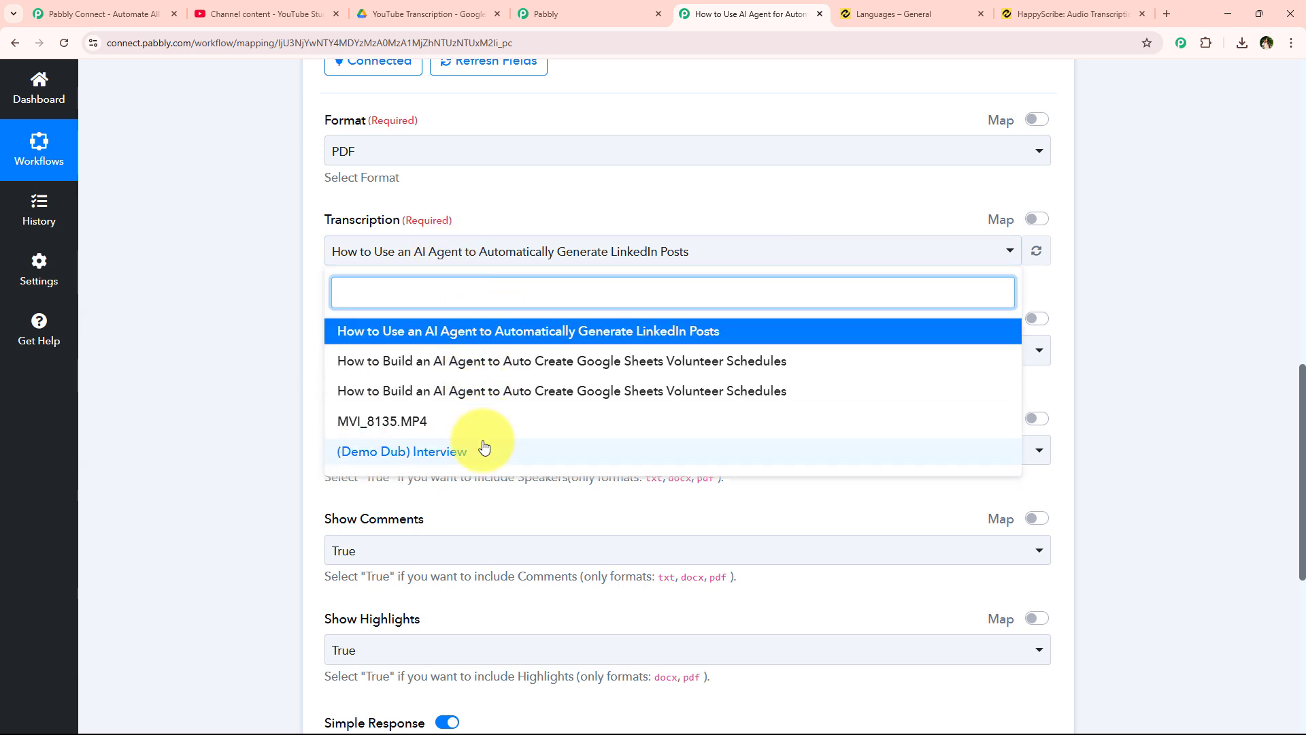
left_click(295, 291)
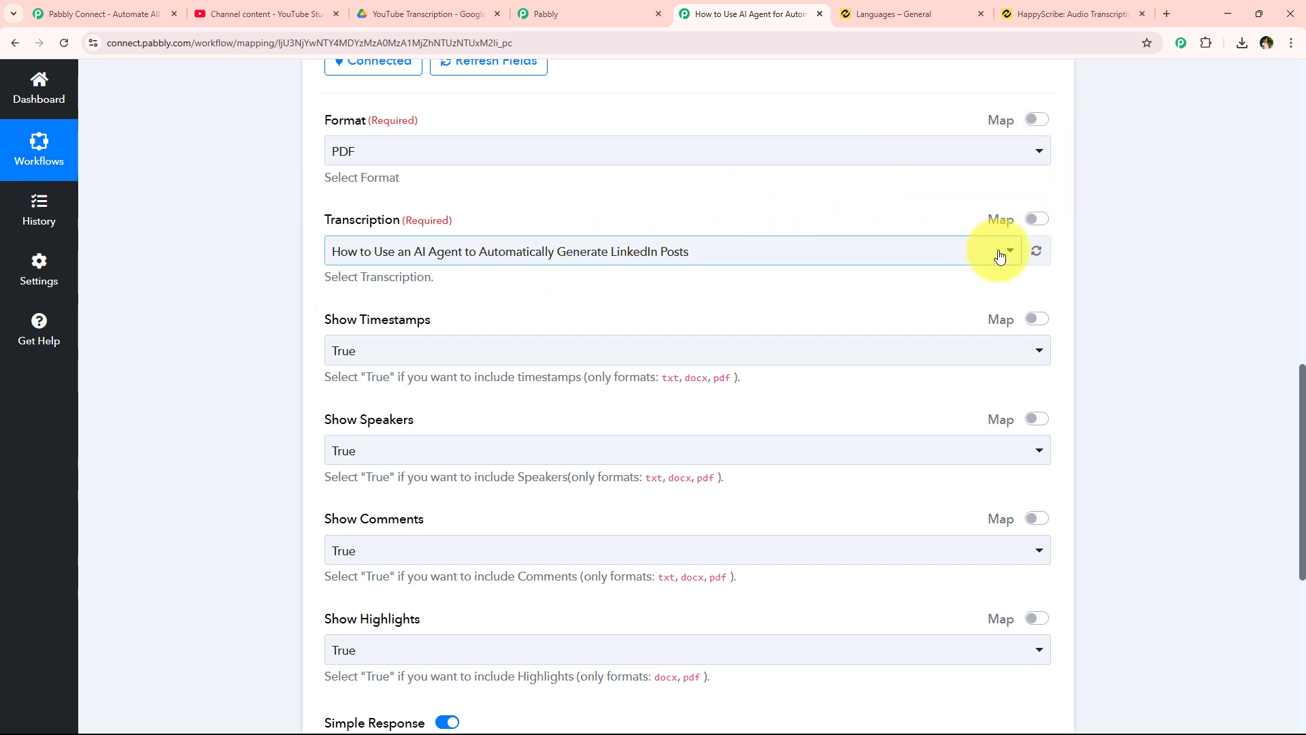
- Map the Transcription field to '2. Id' from Happy Scribe Create Transcription
left_click(1039, 220)
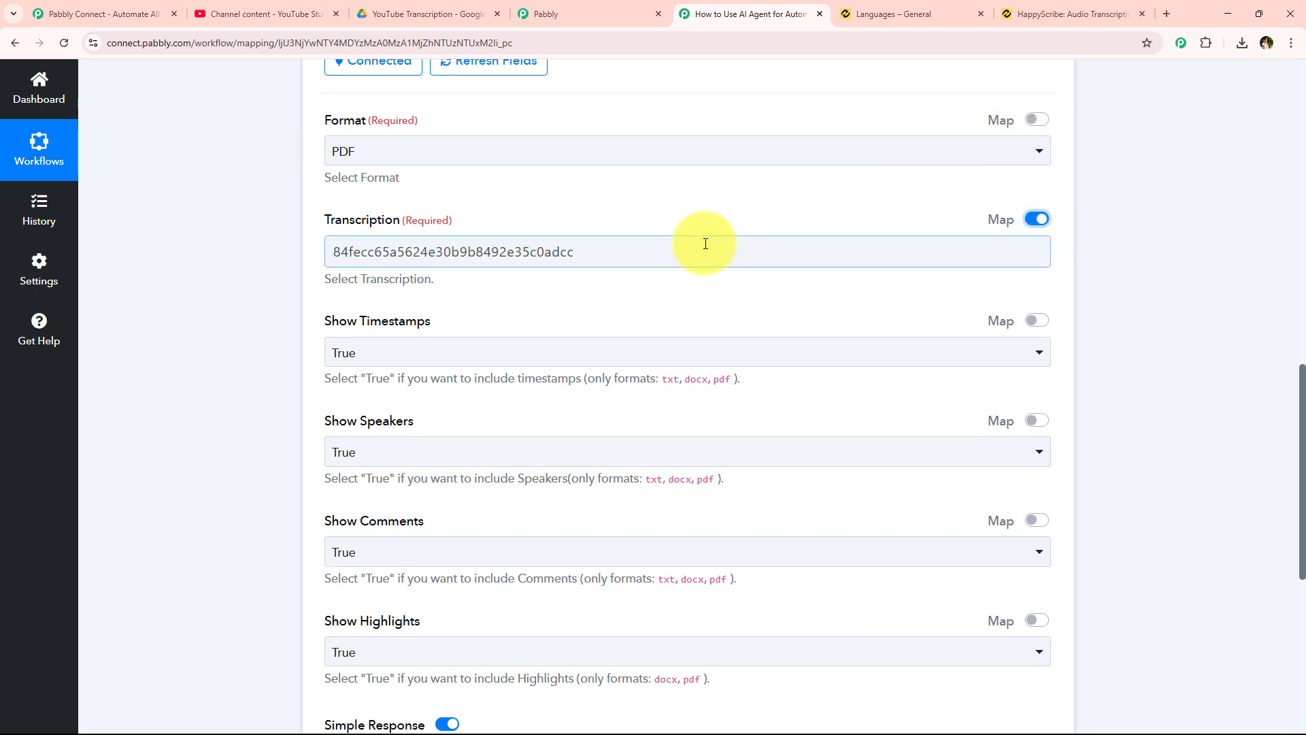
double_click(669, 252)
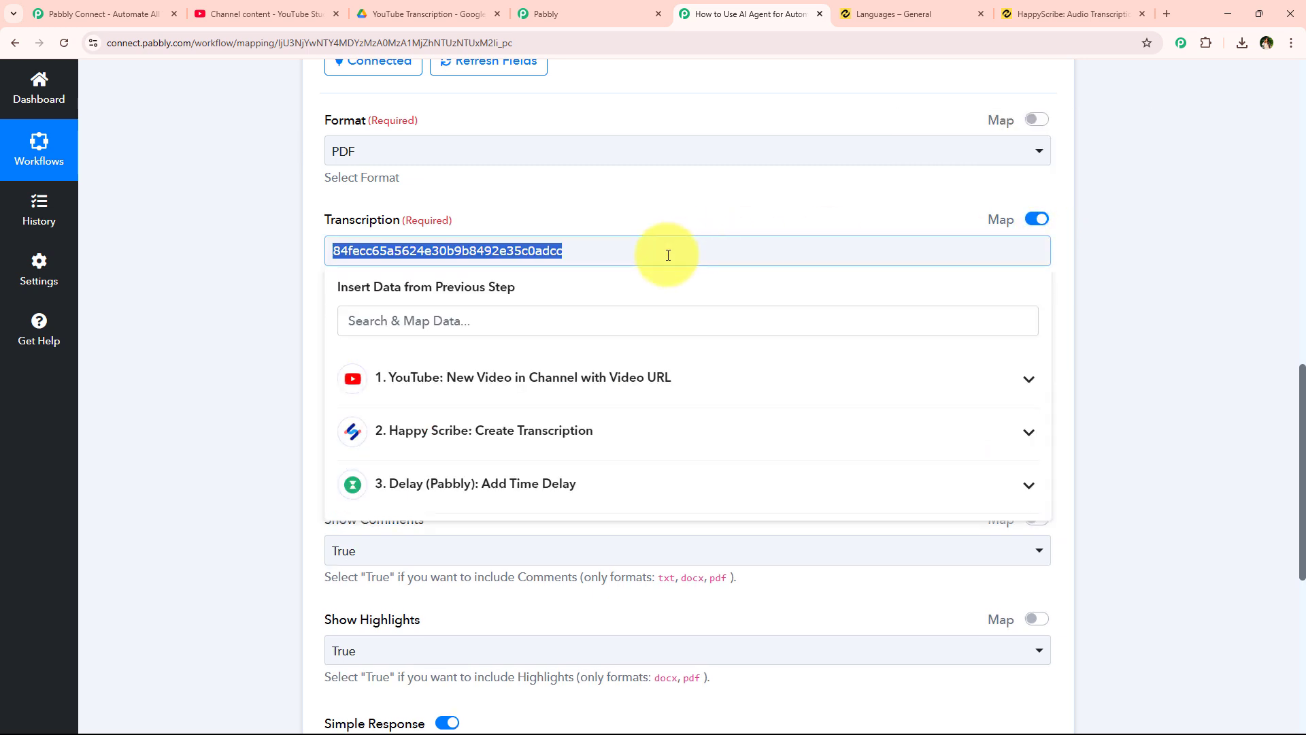
left_click(500, 446)
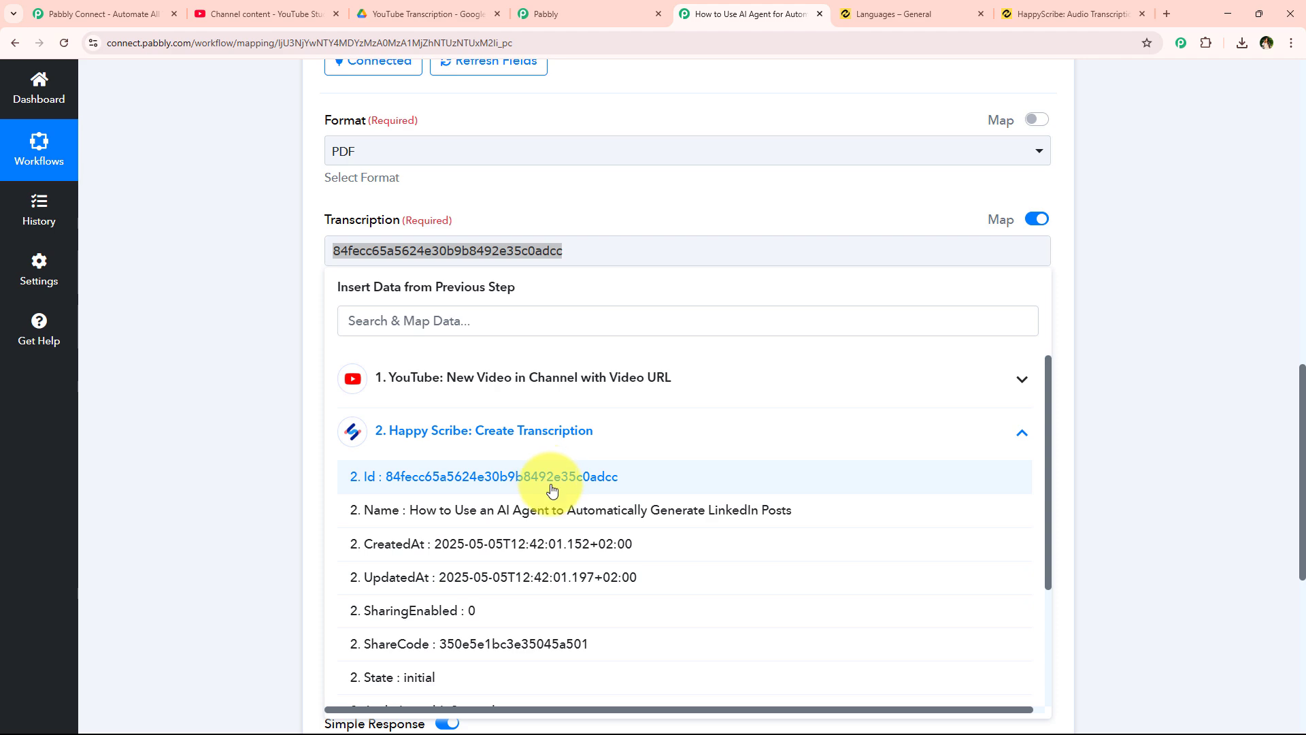
left_click(551, 489)
left_click(241, 315)
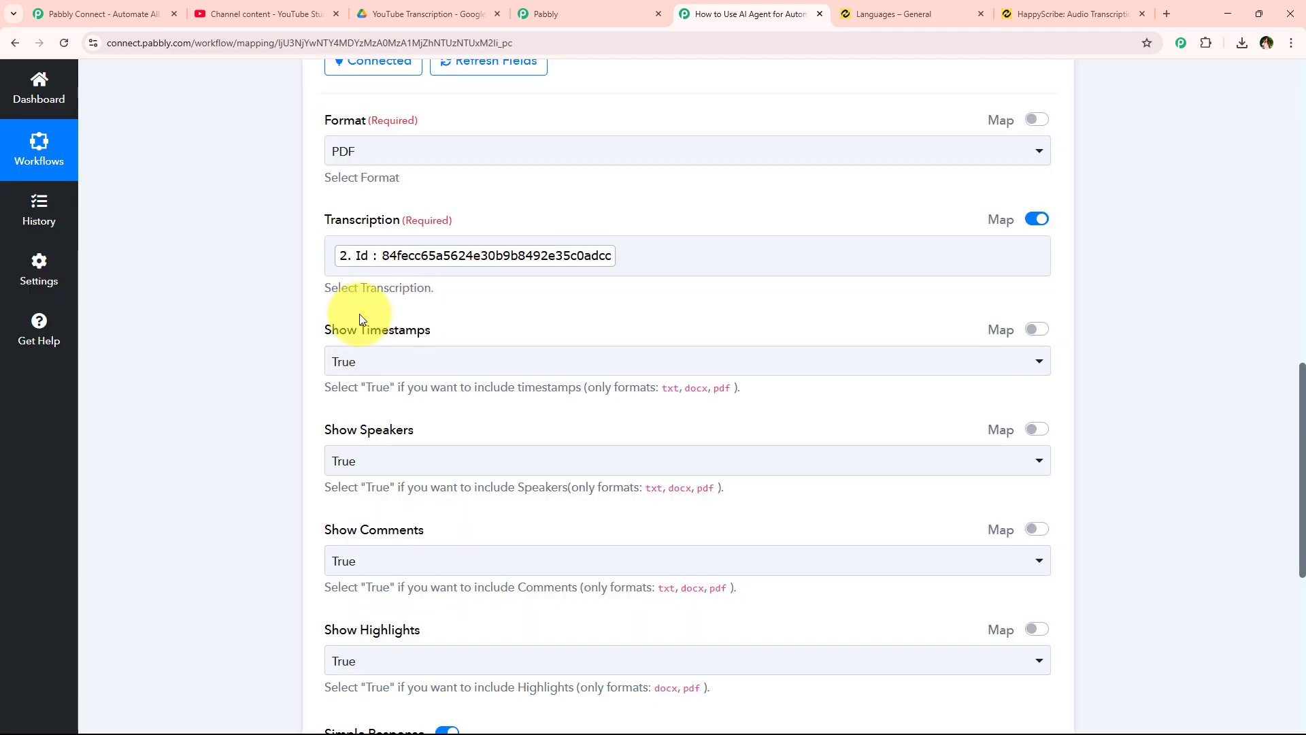
- Keep Show Timestamps set to True
scroll(361, 325, "down", 1)
left_click_drag(322, 260, 471, 264)
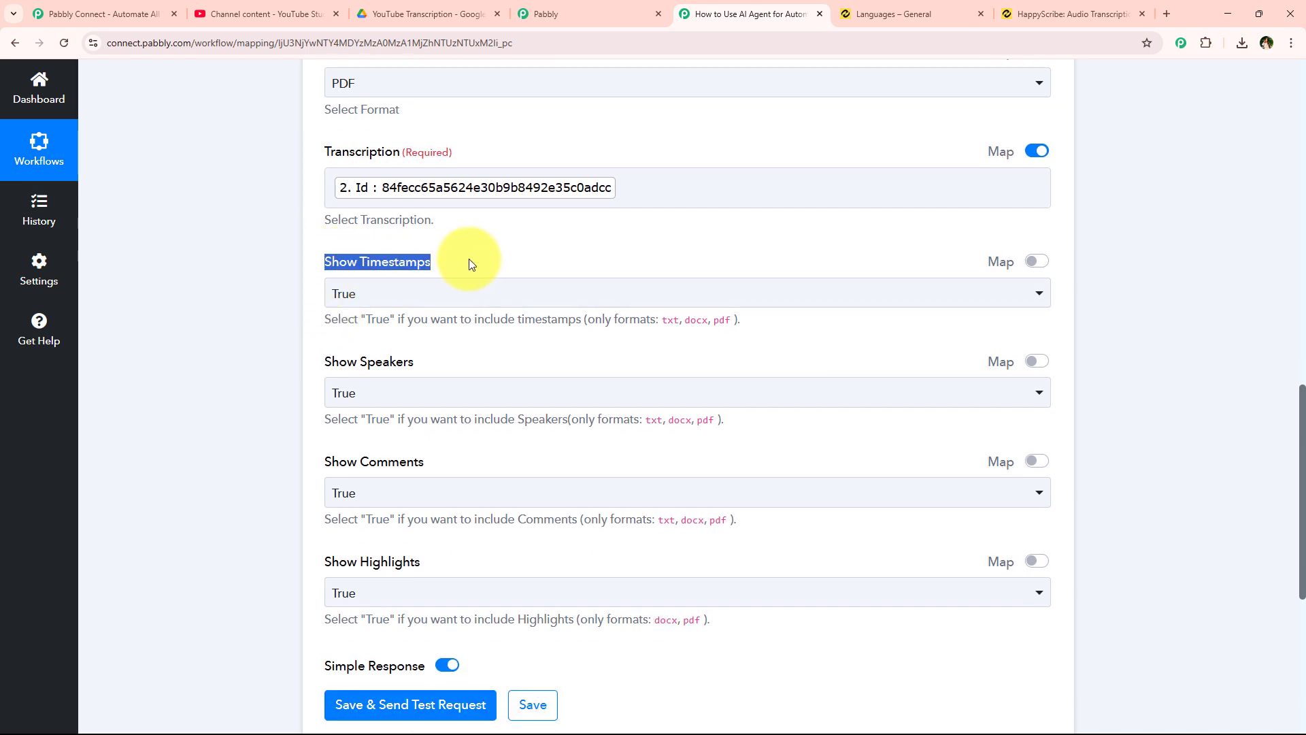
left_click(469, 263)
left_click(405, 297)
left_click(383, 373)
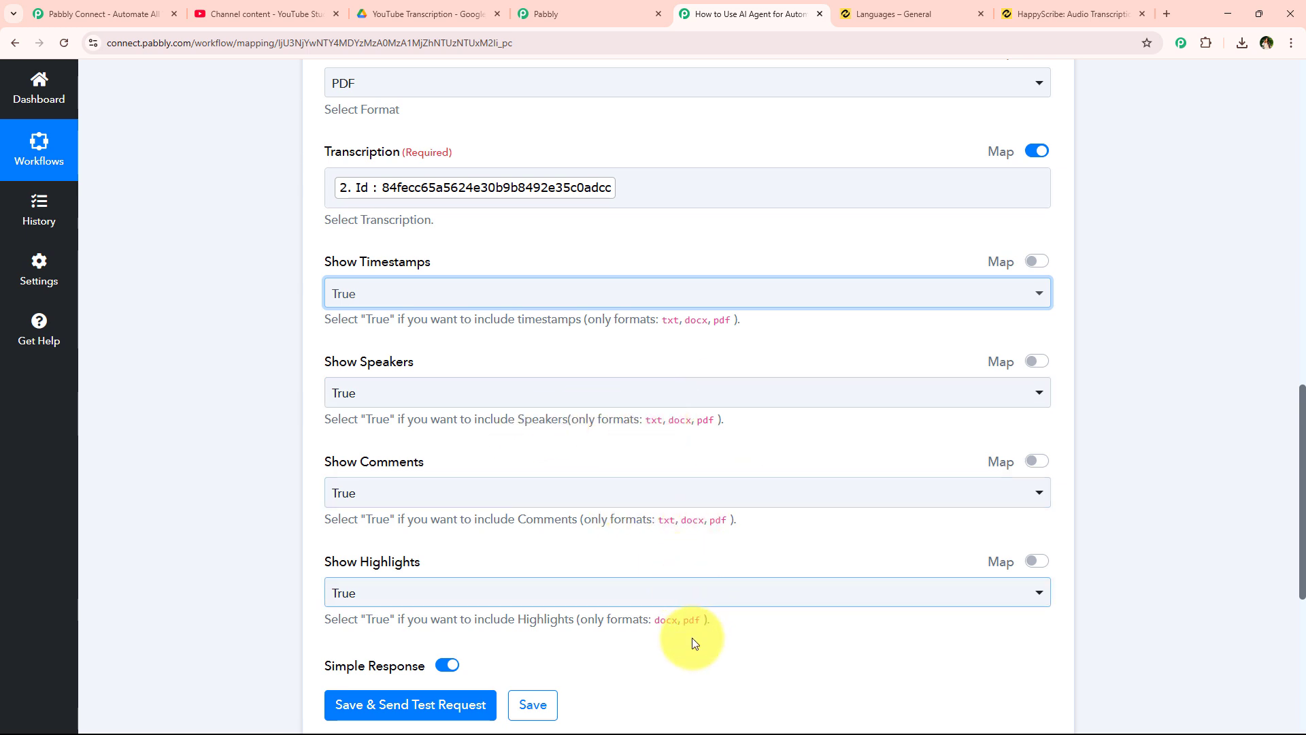
scroll(308, 366, "down", 1)
left_click_drag(327, 292, 429, 291)
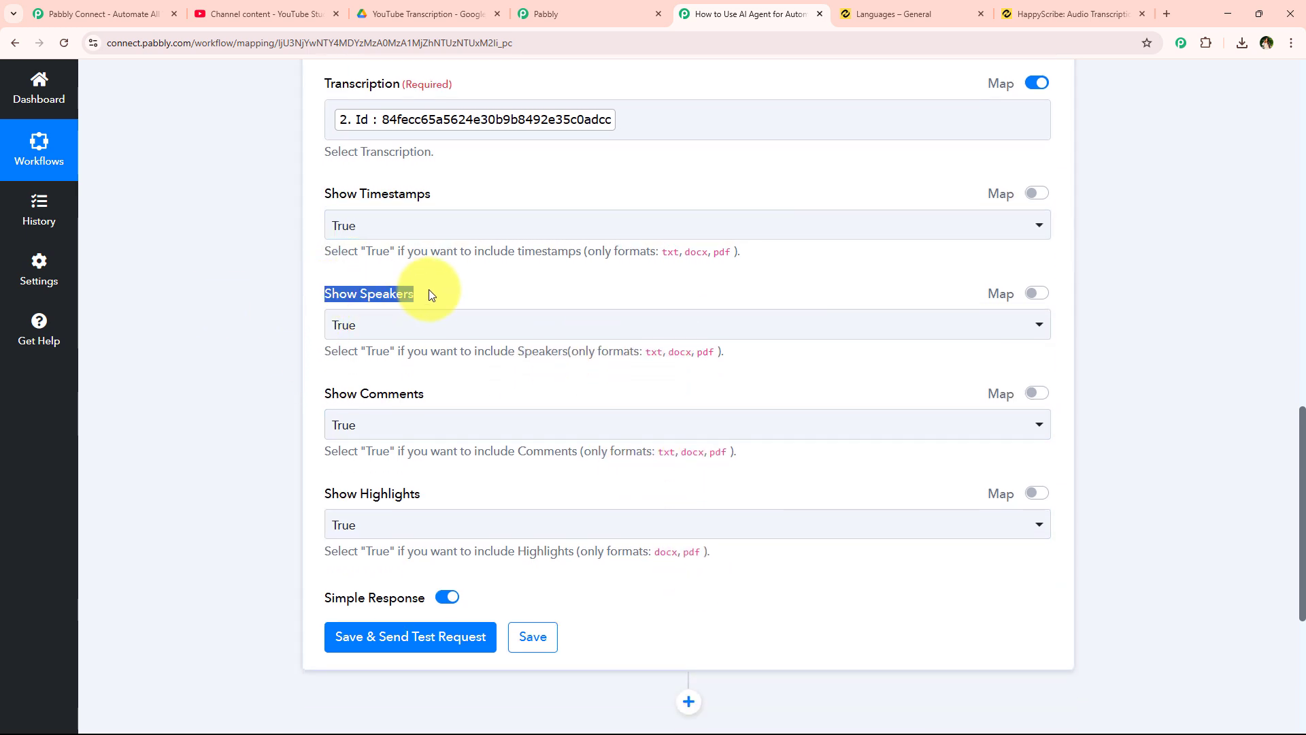
- Set Show Speakers, Show Comments and Show Highlights to False
left_click(422, 328)
left_click(394, 439)
scroll(329, 331, "down", 1)
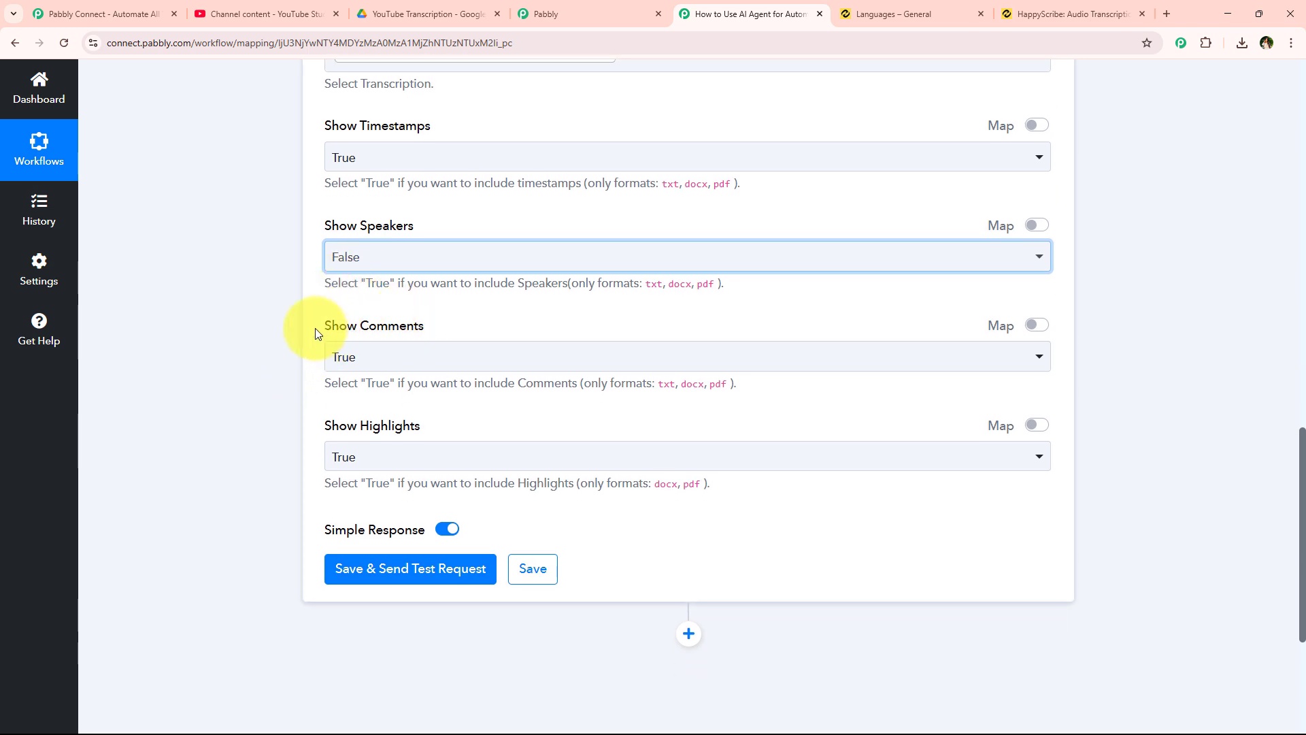
left_click(443, 361)
left_click(414, 466)
scroll(300, 444, "down", 1)
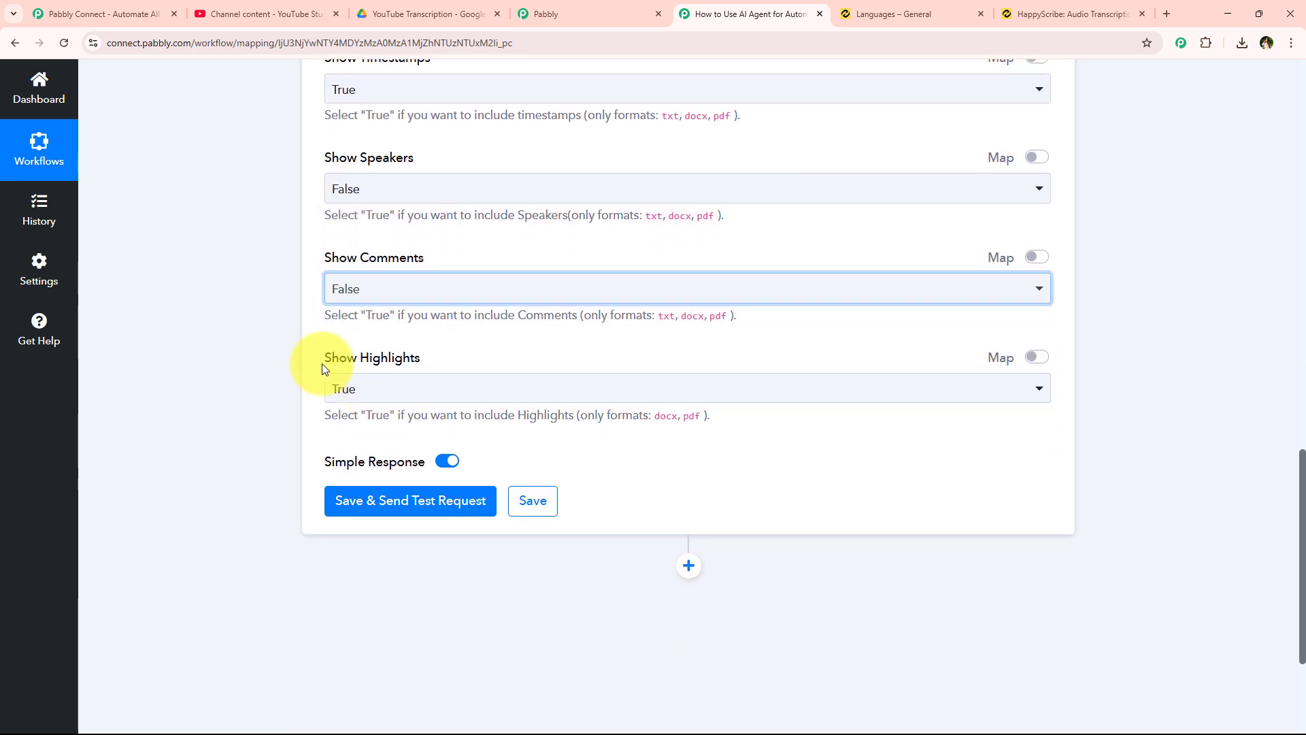
left_click_drag(408, 359, 447, 402)
left_click(447, 393)
left_click(431, 506)
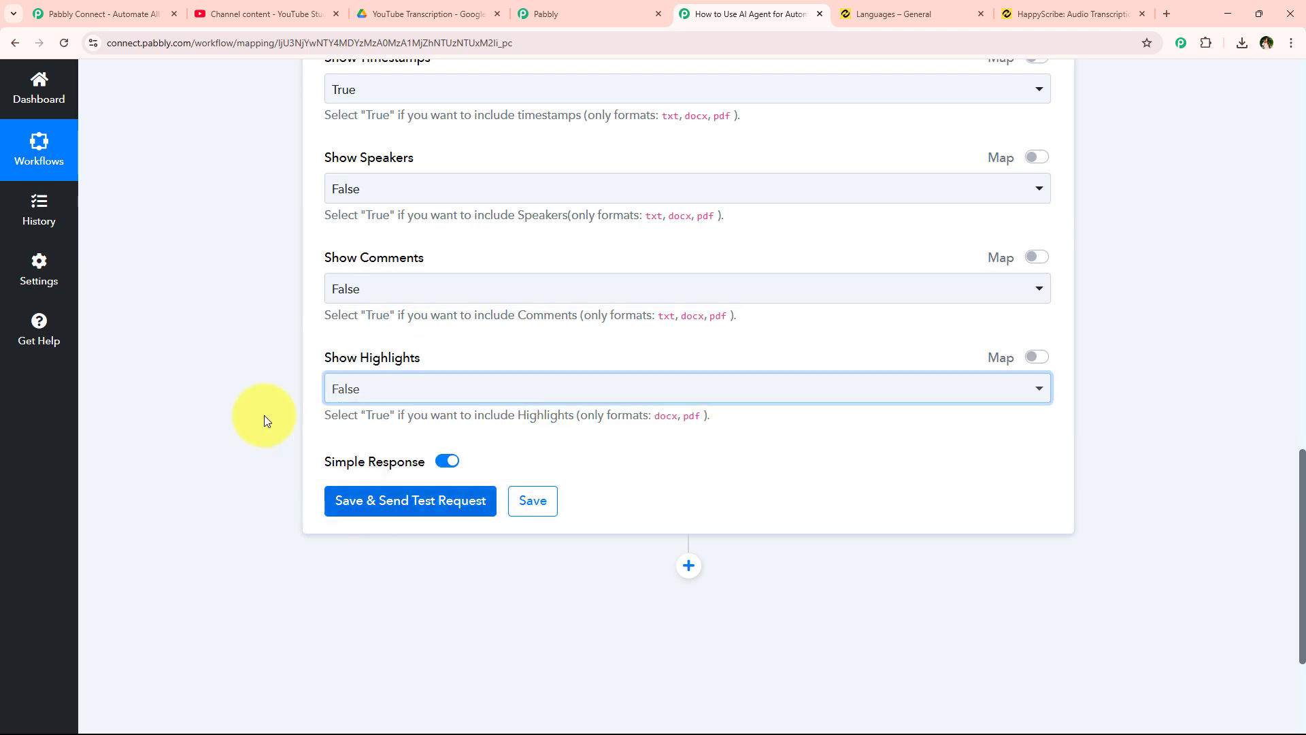
- Save the Create Export step and send a test request, returning a pending PDF export
scroll(259, 416, "up", 3)
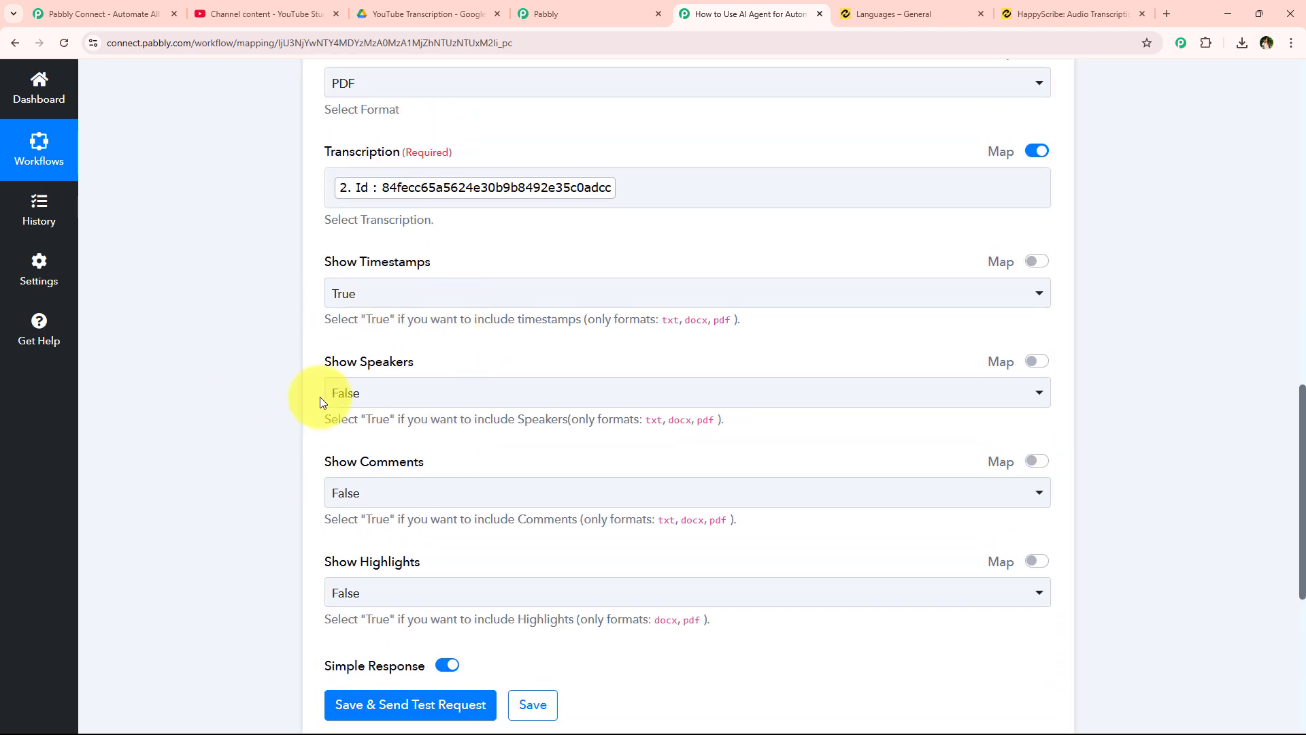
scroll(322, 387, "down", 3)
scroll(365, 207, "up", 1)
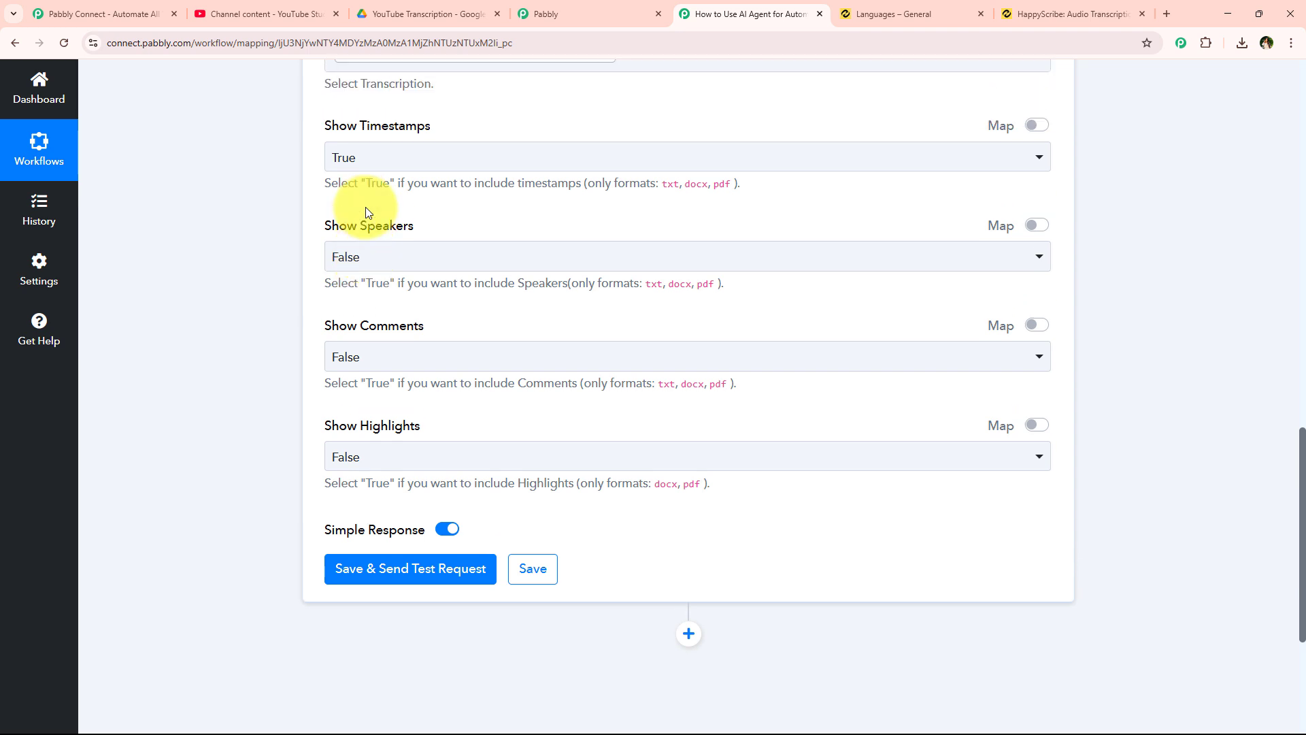
scroll(365, 207, "down", 4)
left_click(389, 289)
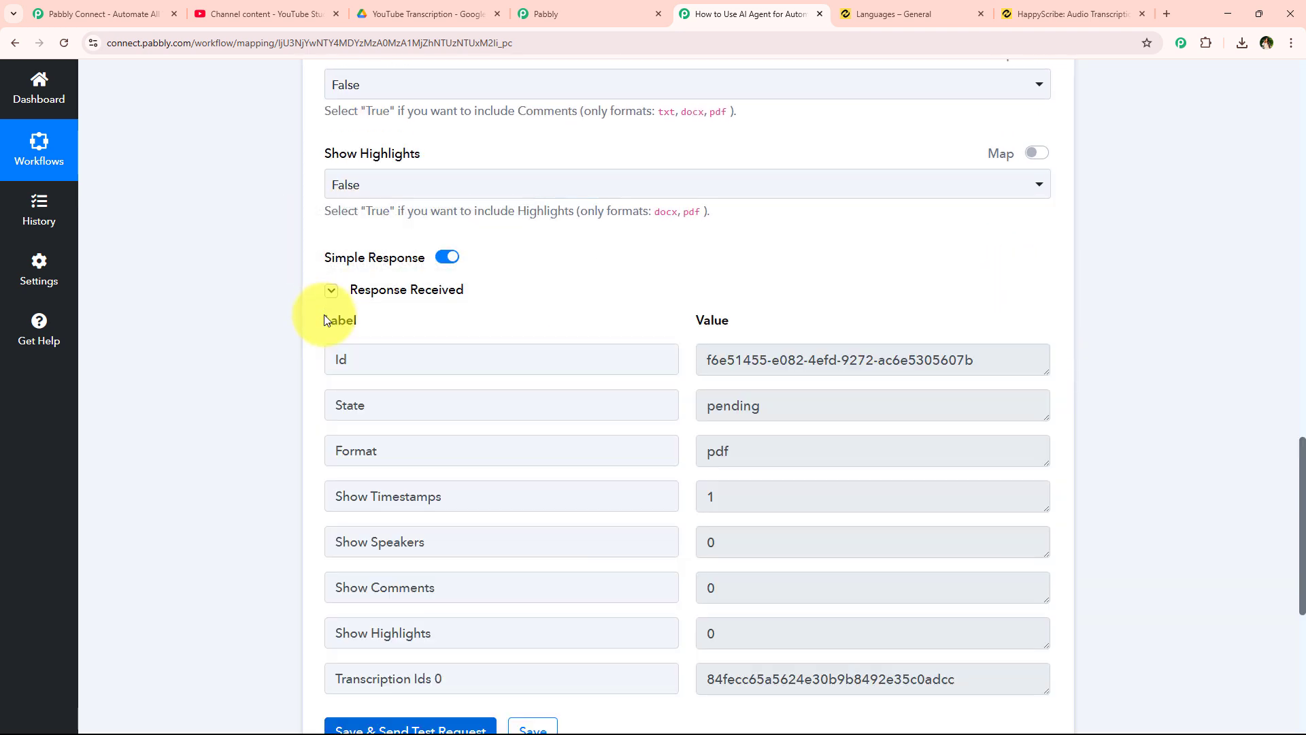
scroll(417, 376, "down", 3)
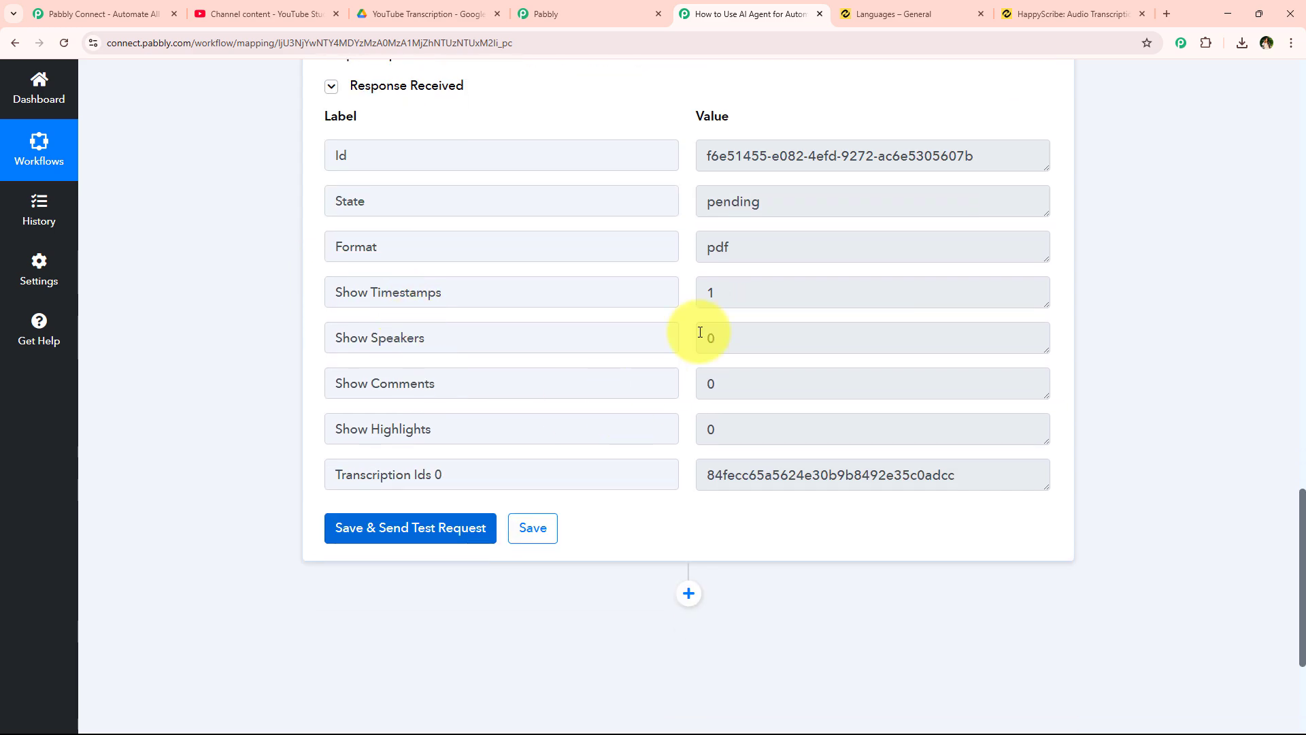
scroll(238, 463, "up", 10)
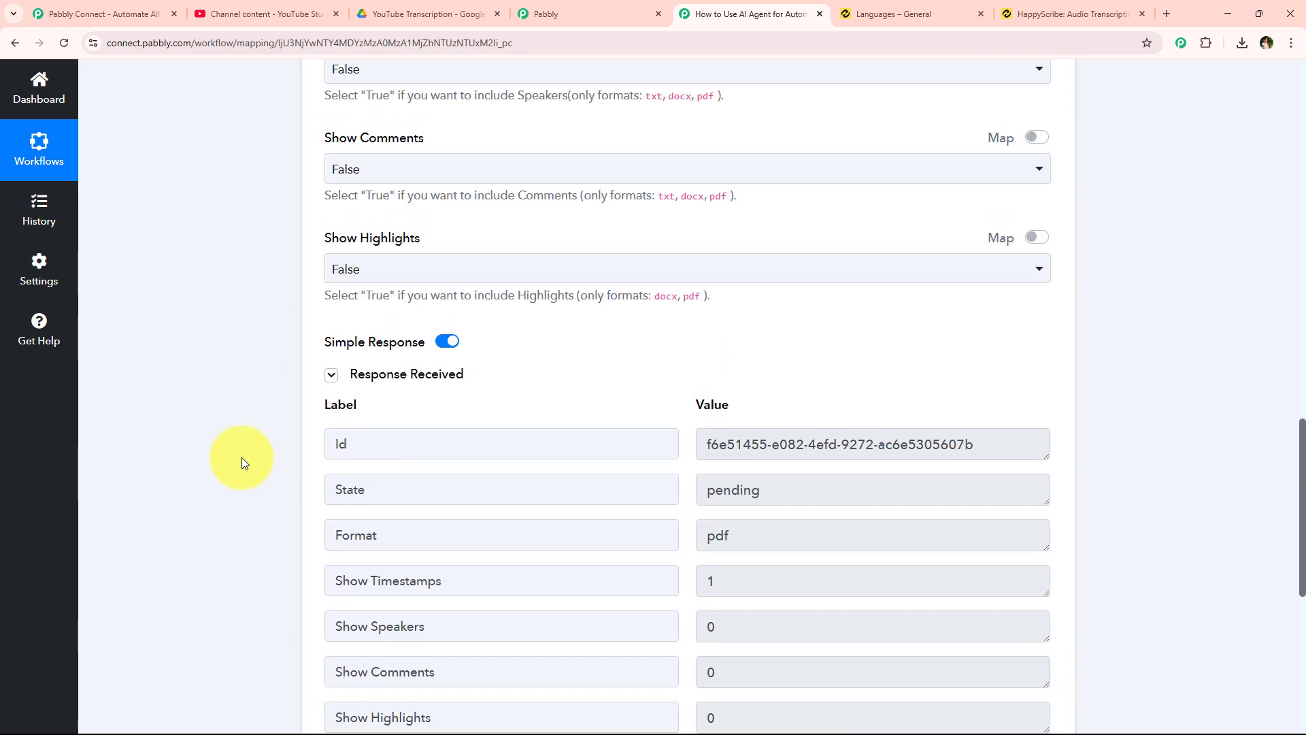
scroll(242, 459, "up", 5)
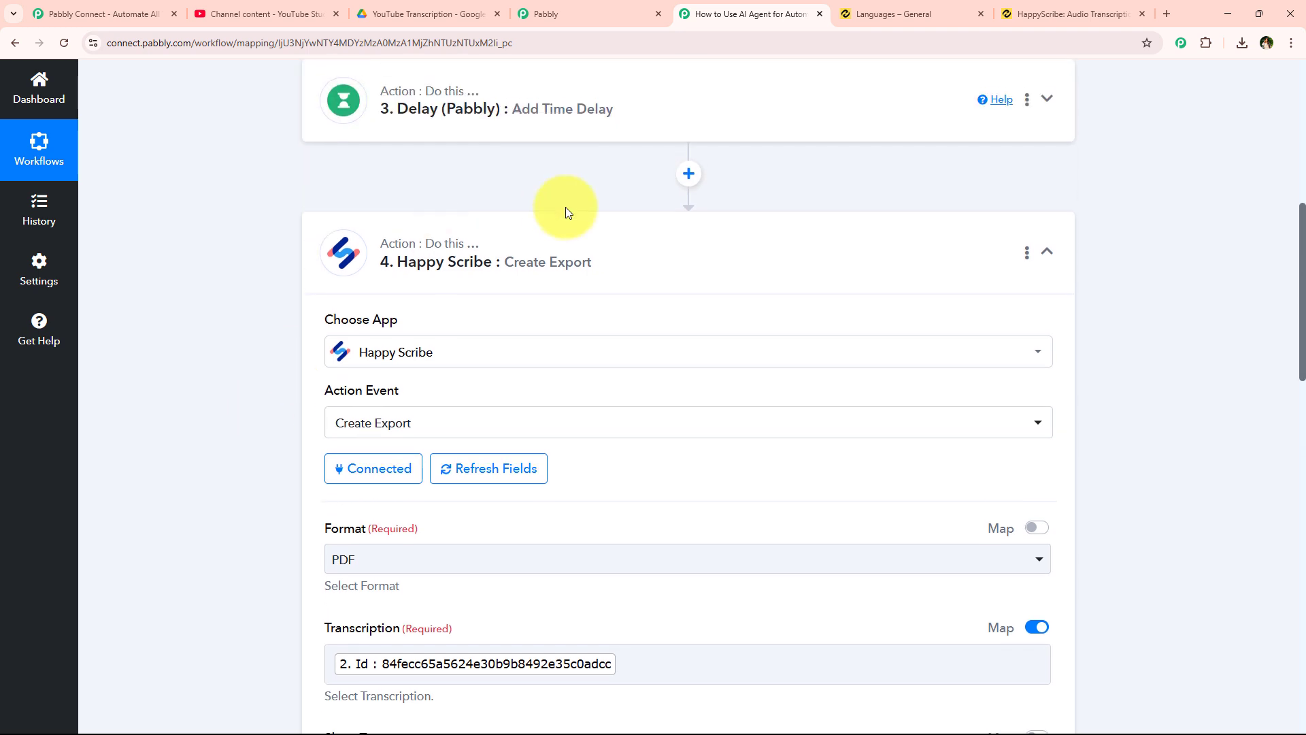
- Collapse step 4 and add a Happy Scribe Retrieve an Export step using the existing connection
left_click(548, 263)
left_click(687, 349)
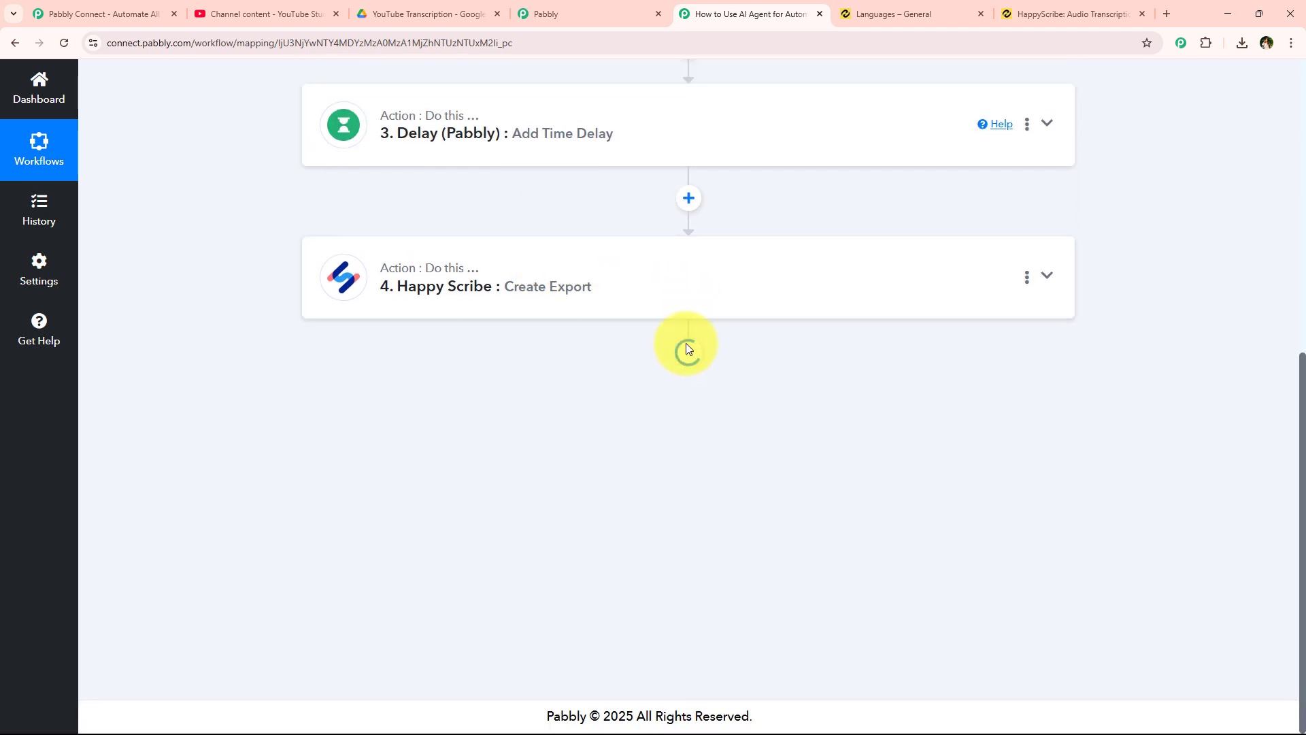
scroll(687, 349, "down", 2)
left_click(469, 355)
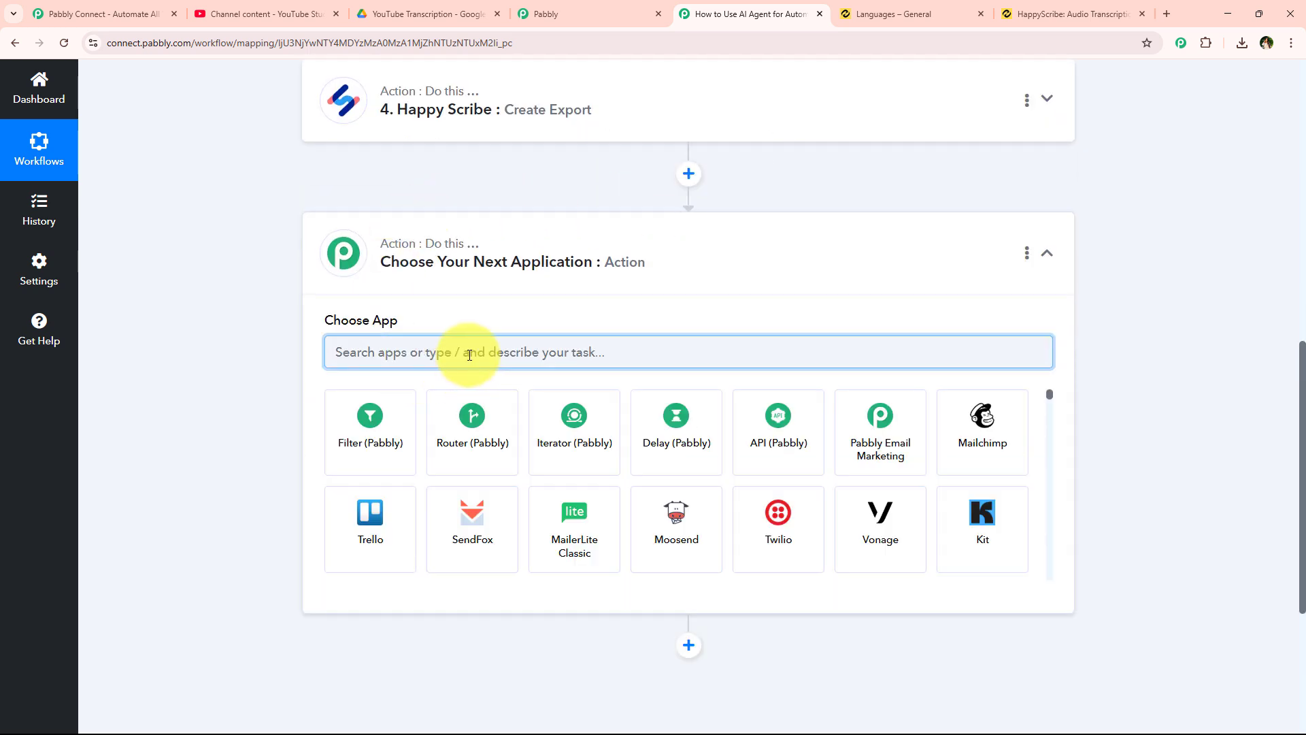
type("Happy")
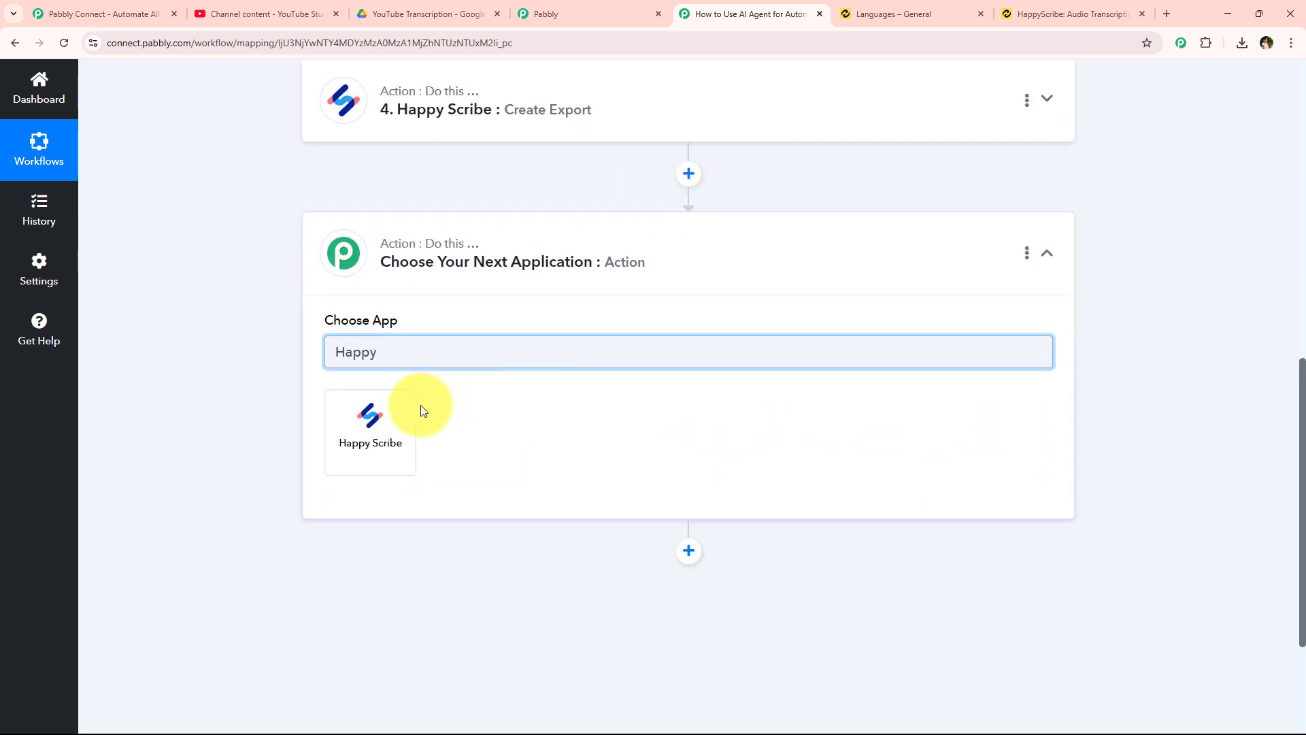
left_click(365, 411)
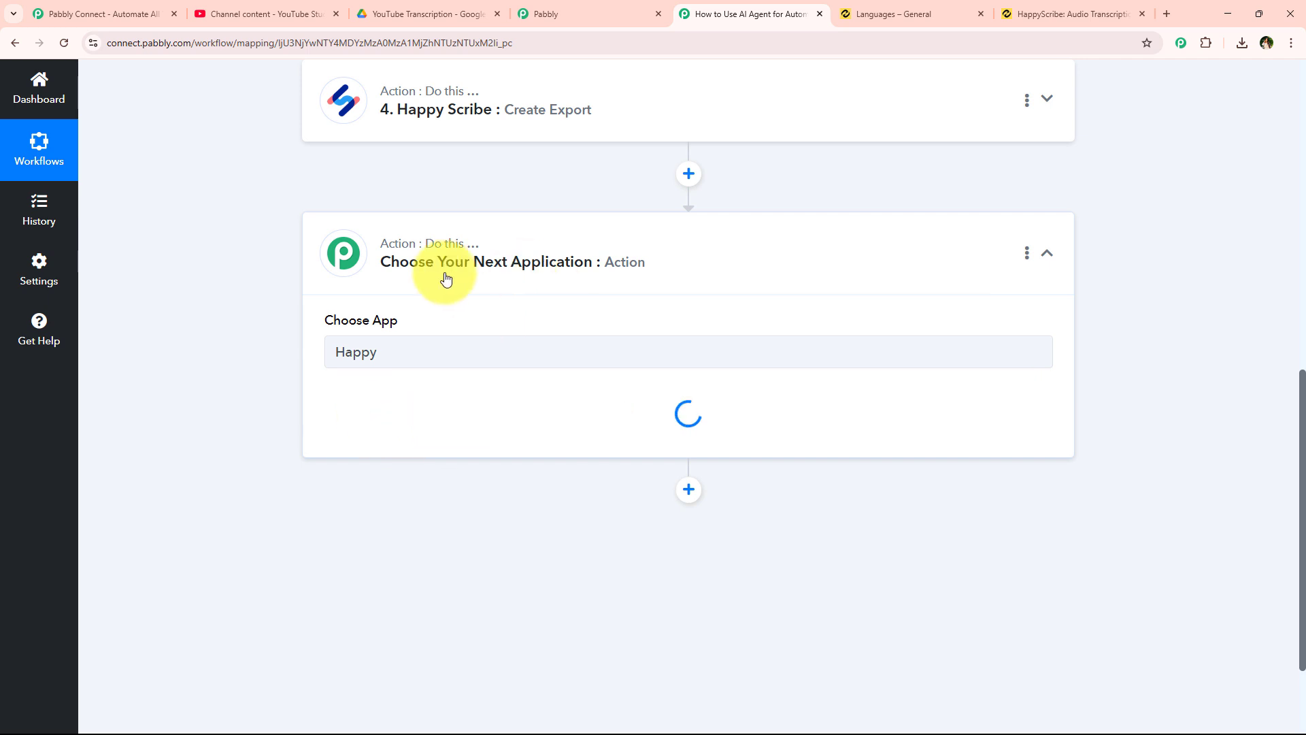
left_click(371, 420)
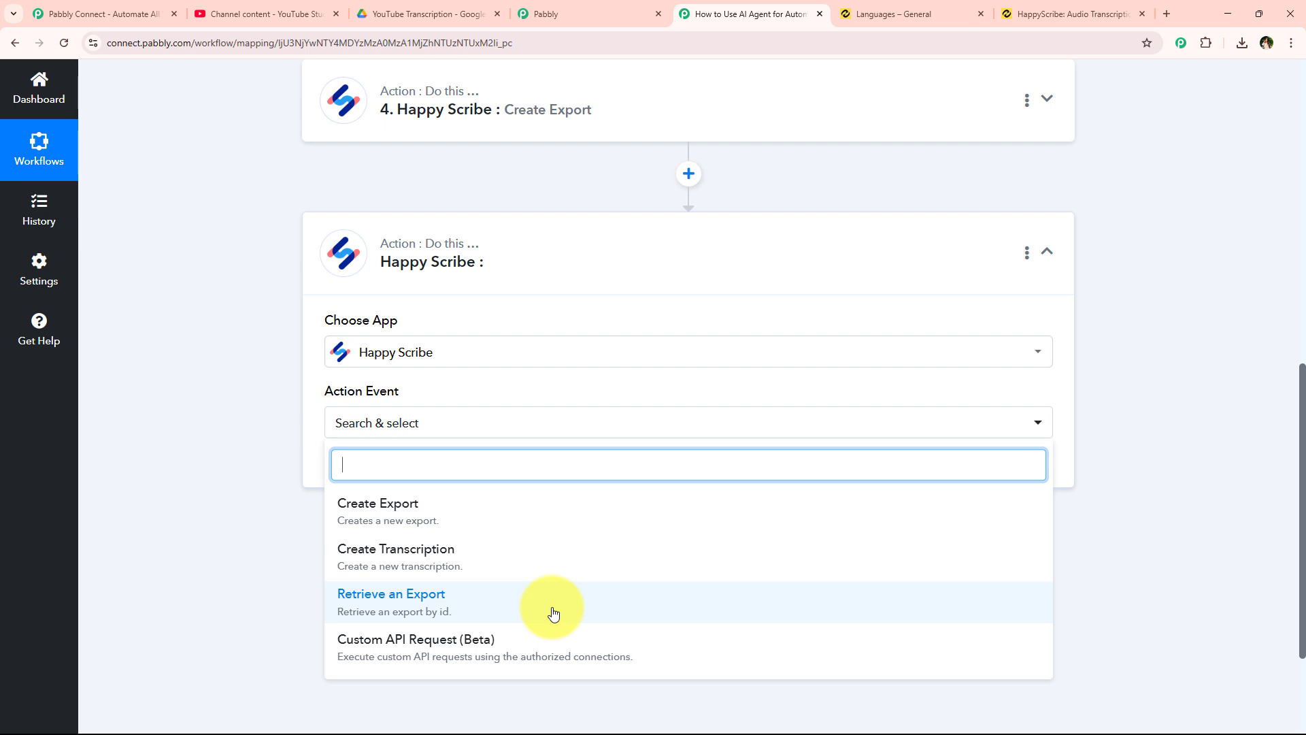
left_click(438, 604)
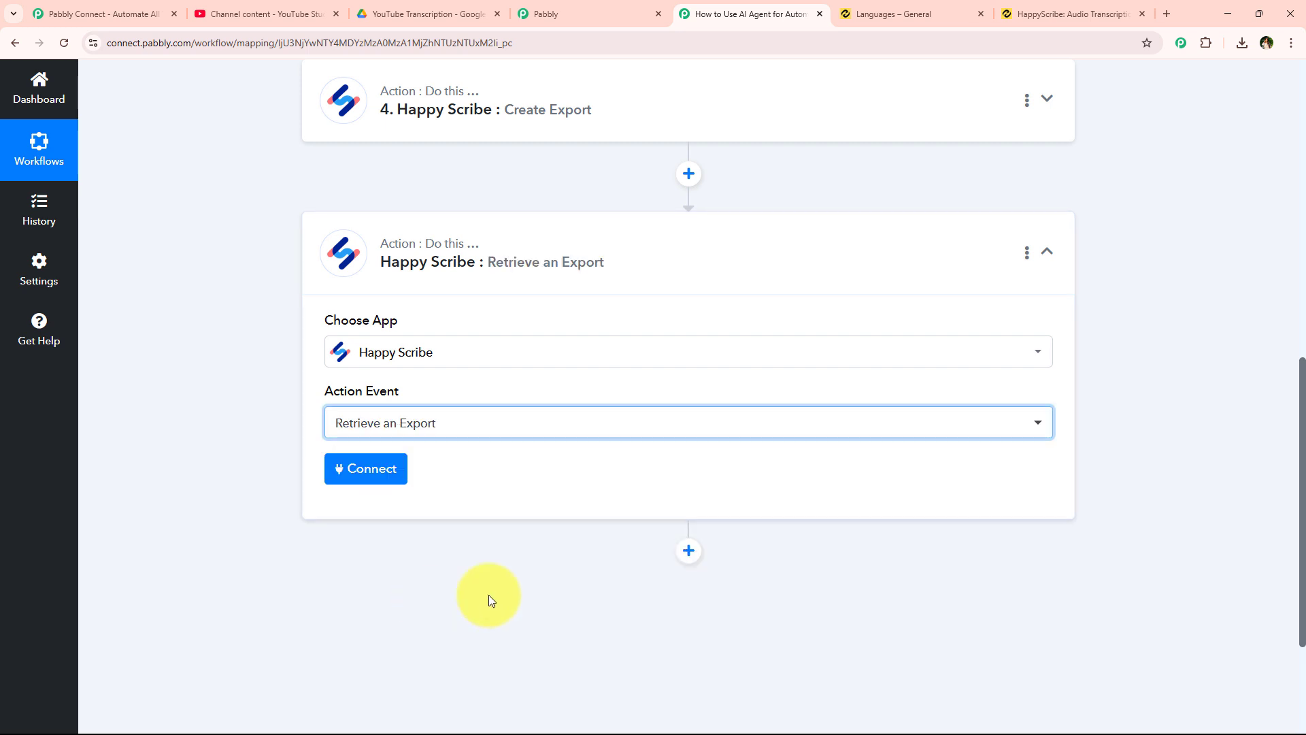
left_click(376, 483)
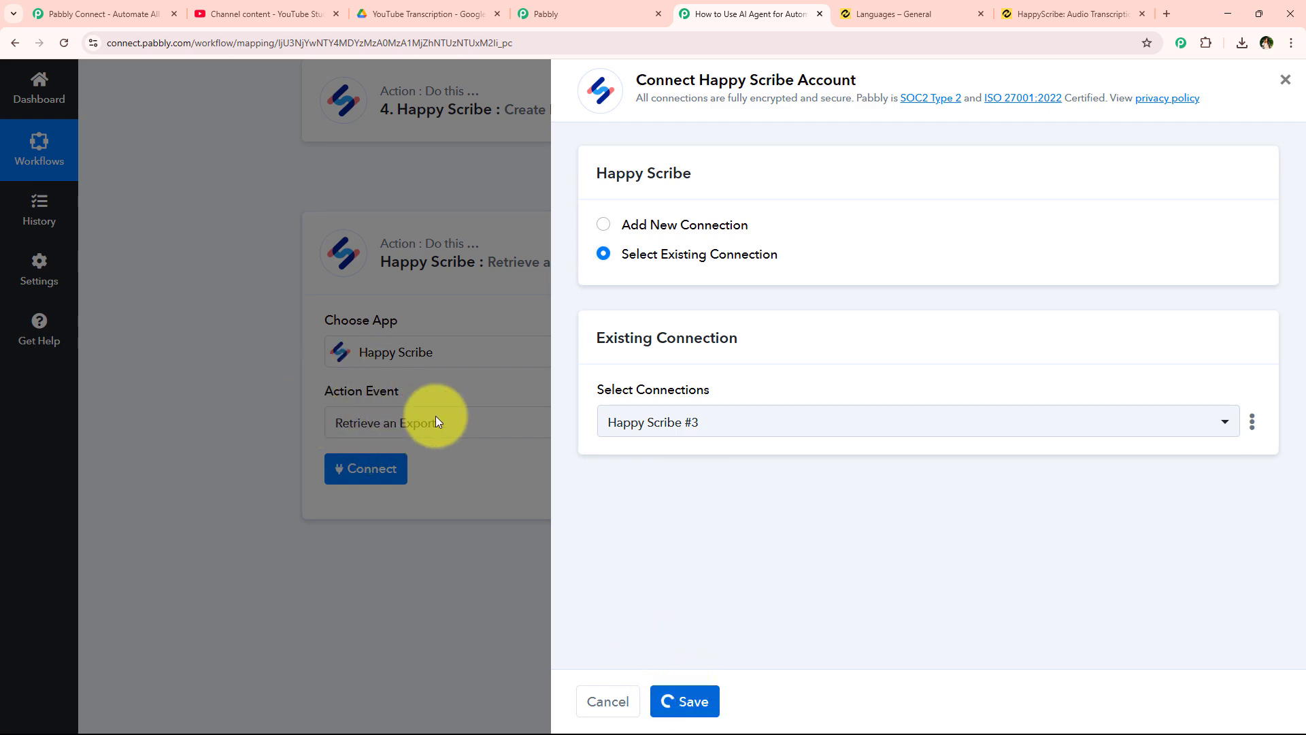
scroll(313, 381, "down", 4)
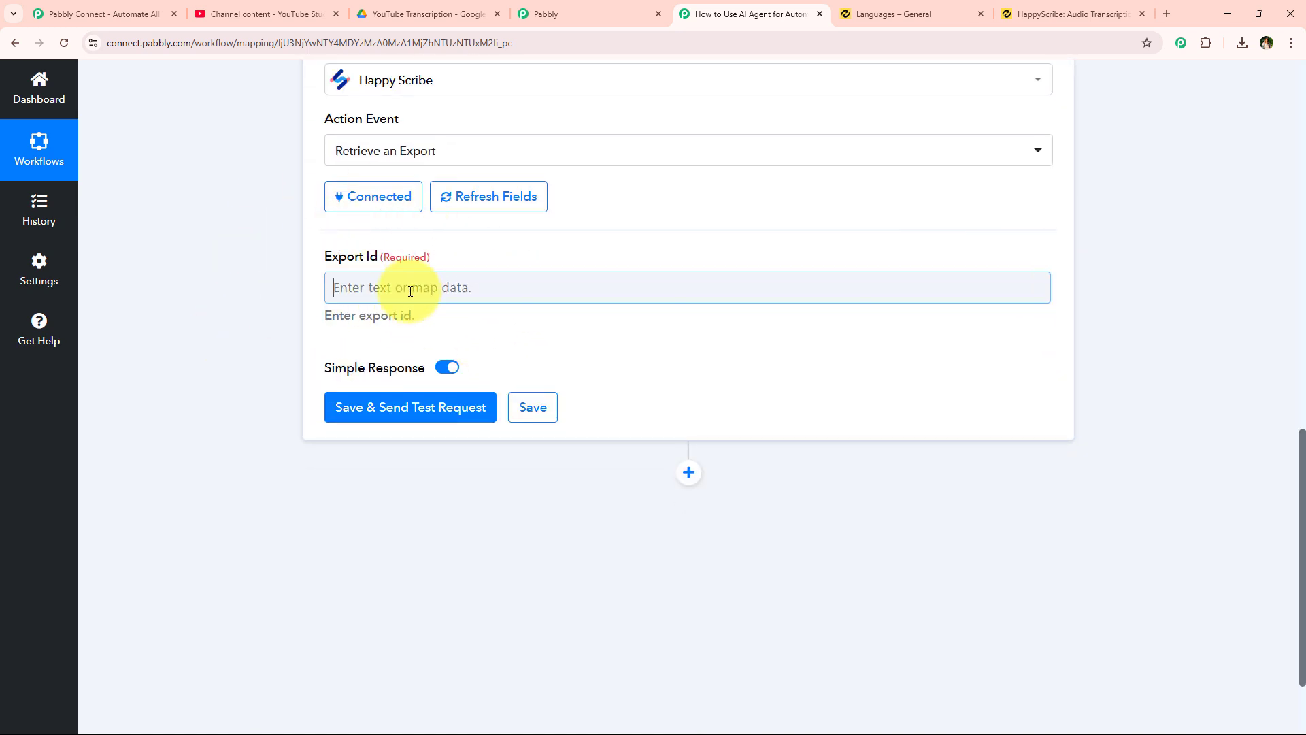
- Map Export Id to the Id from step 4's Create Export output
left_click(435, 286)
left_click(480, 587)
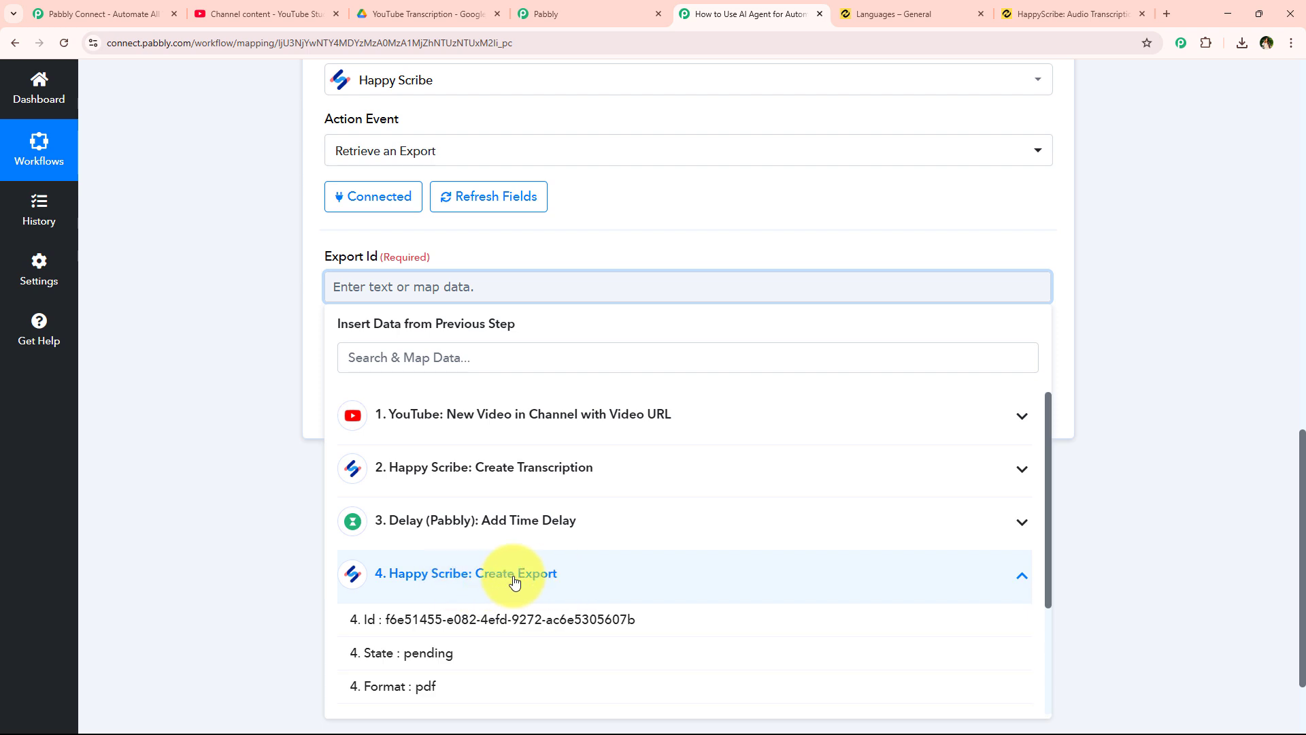
left_click(482, 619)
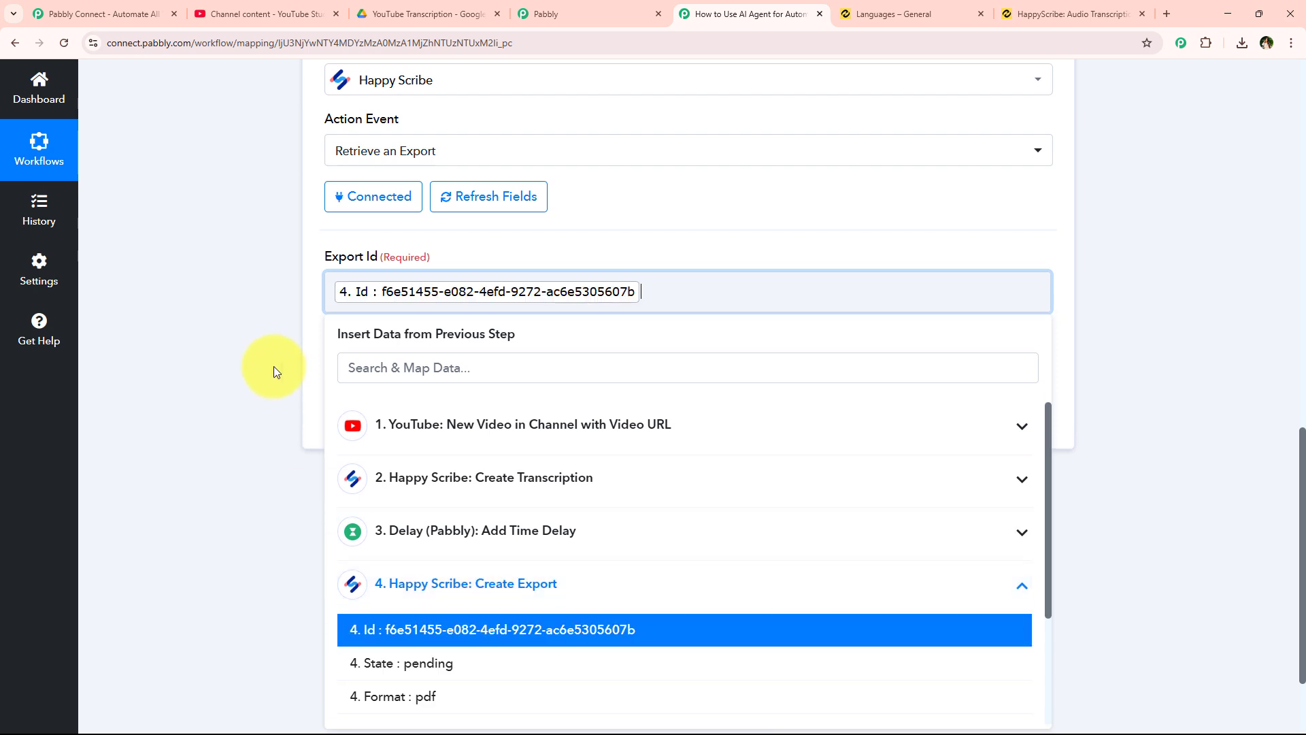
left_click(274, 361)
- Save and test the step, then select the returned PDF download link
left_click(384, 416)
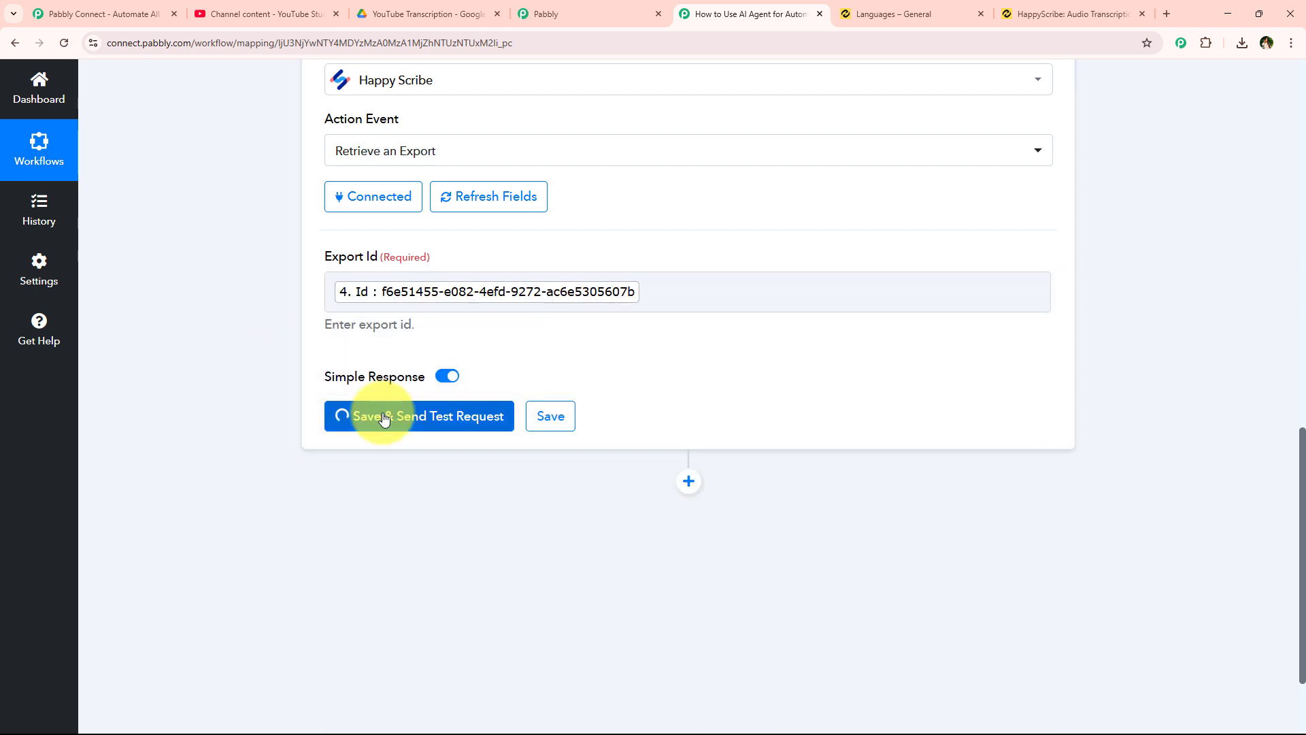
scroll(668, 271, "down", 4)
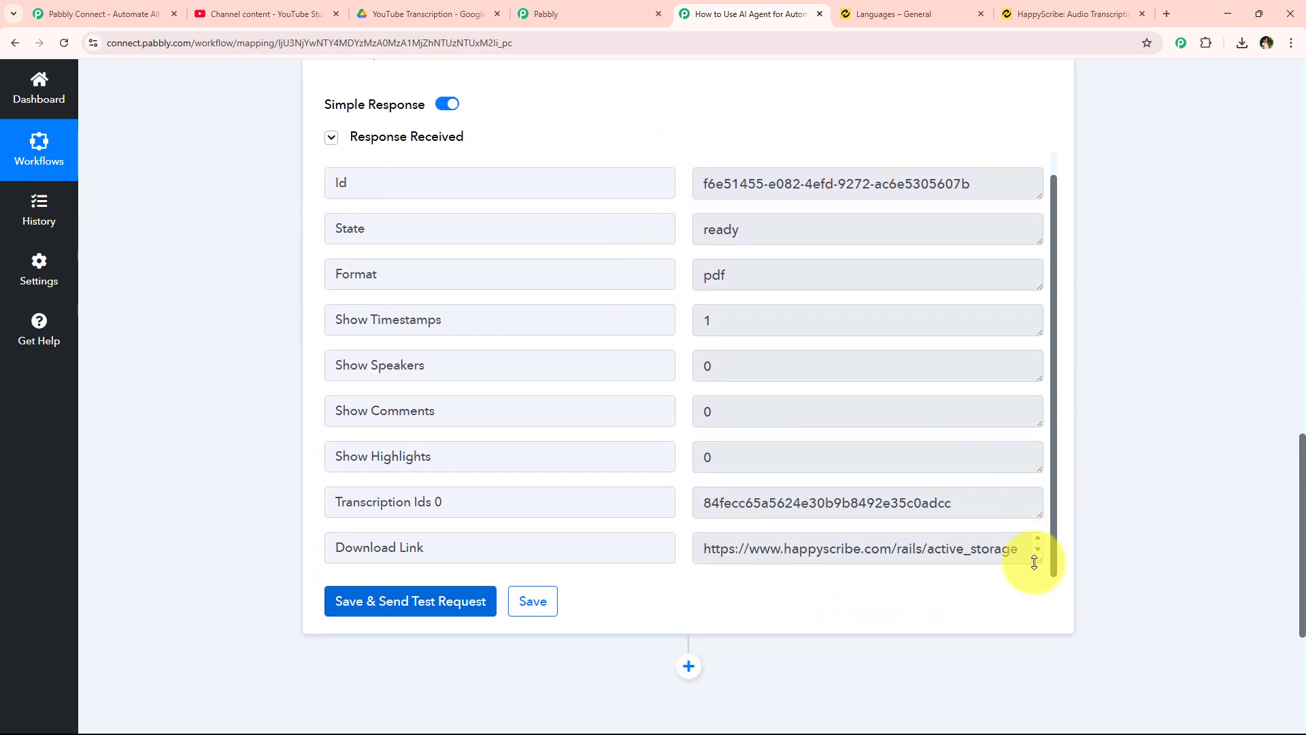
left_click_drag(1034, 562, 1041, 642)
scroll(891, 408, "down", 2)
scroll(913, 510, "down", 1)
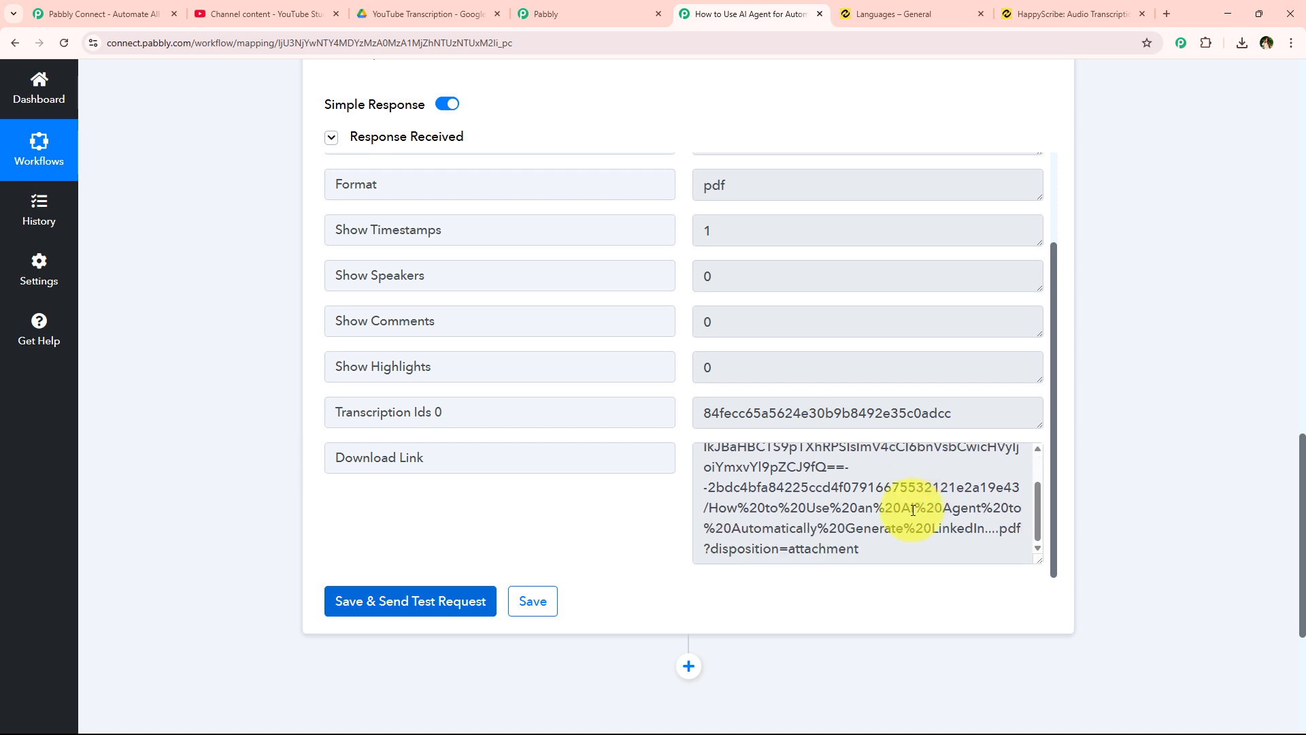
left_click(908, 548)
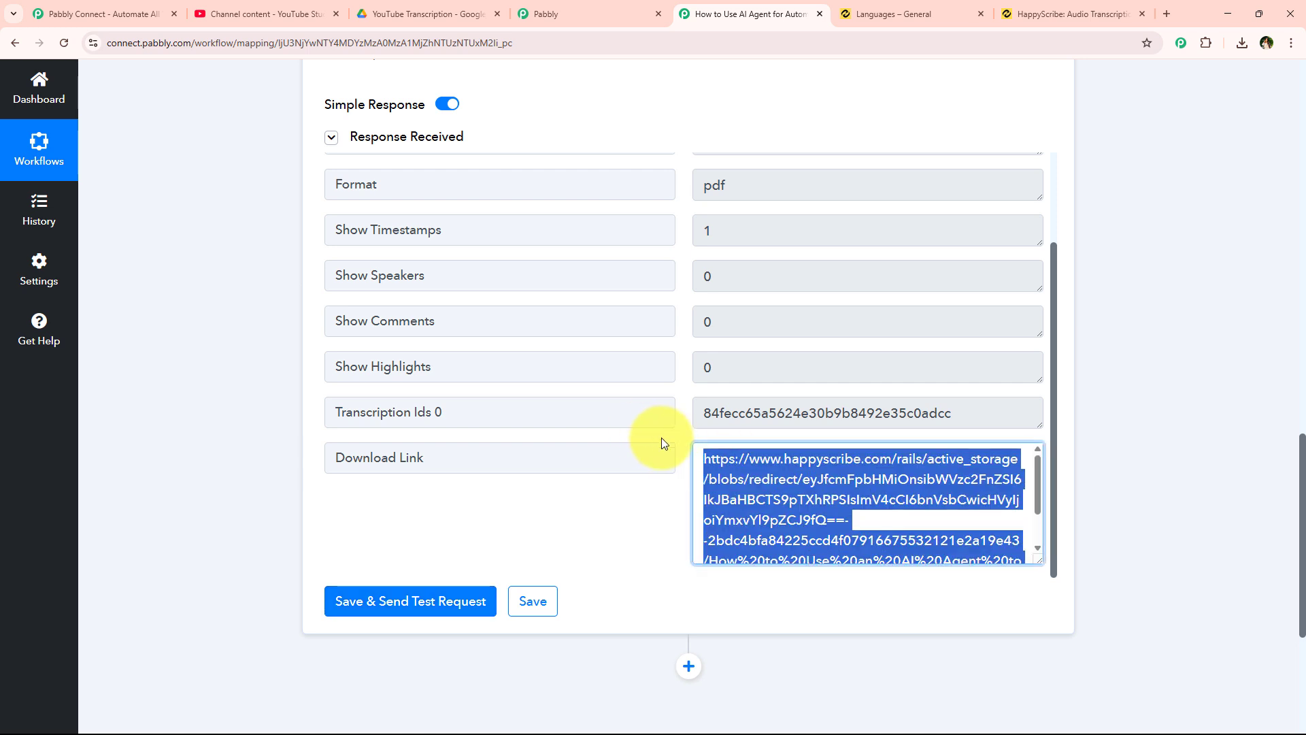
- Load the copied download link in a new Chrome tab
left_click(1168, 14)
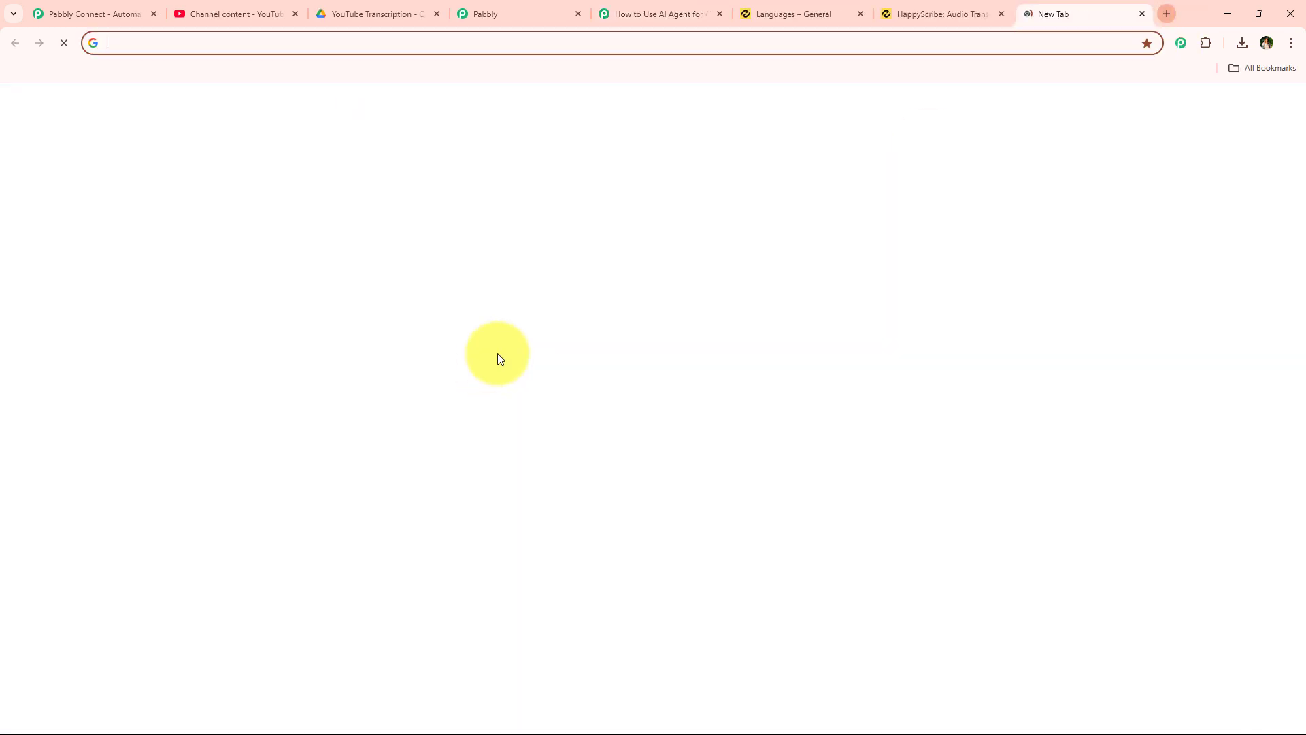
key("ctrl+v")
key("Return")
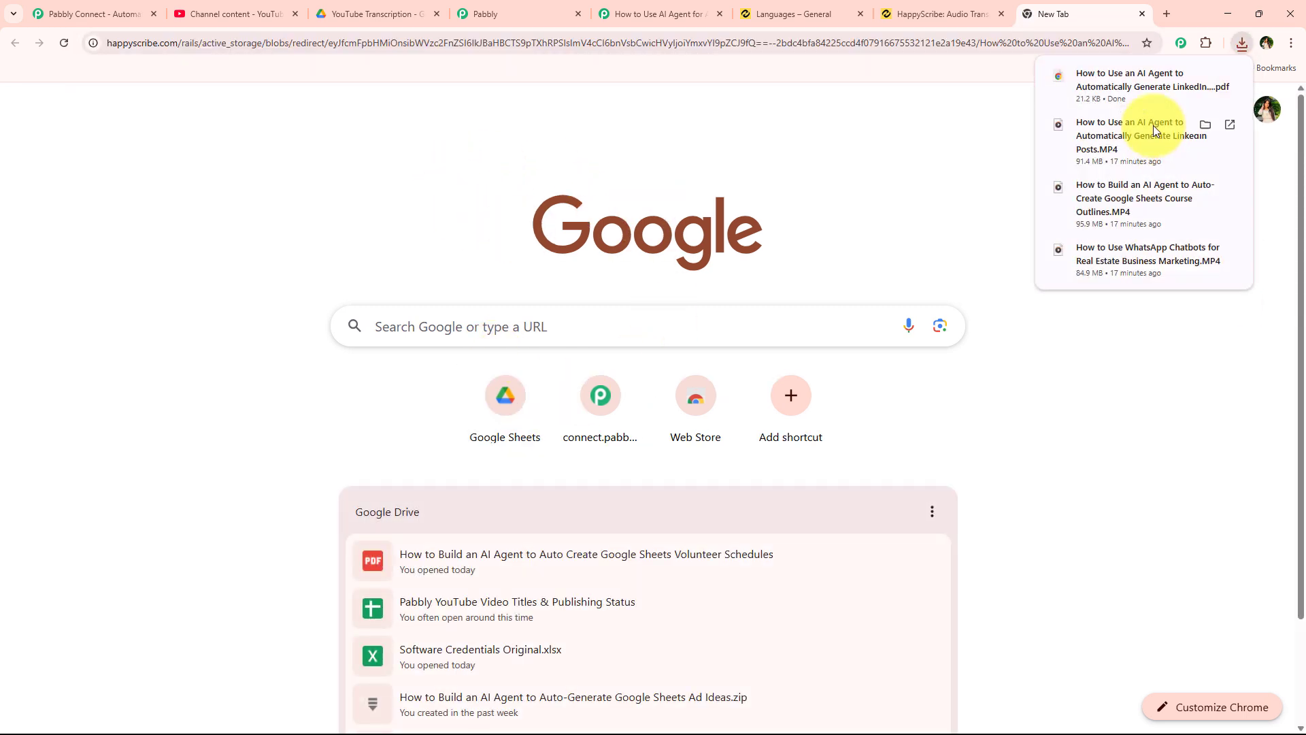
- Open the downloaded two-page transcript PDF, scroll through it, and close it
left_click(1133, 87)
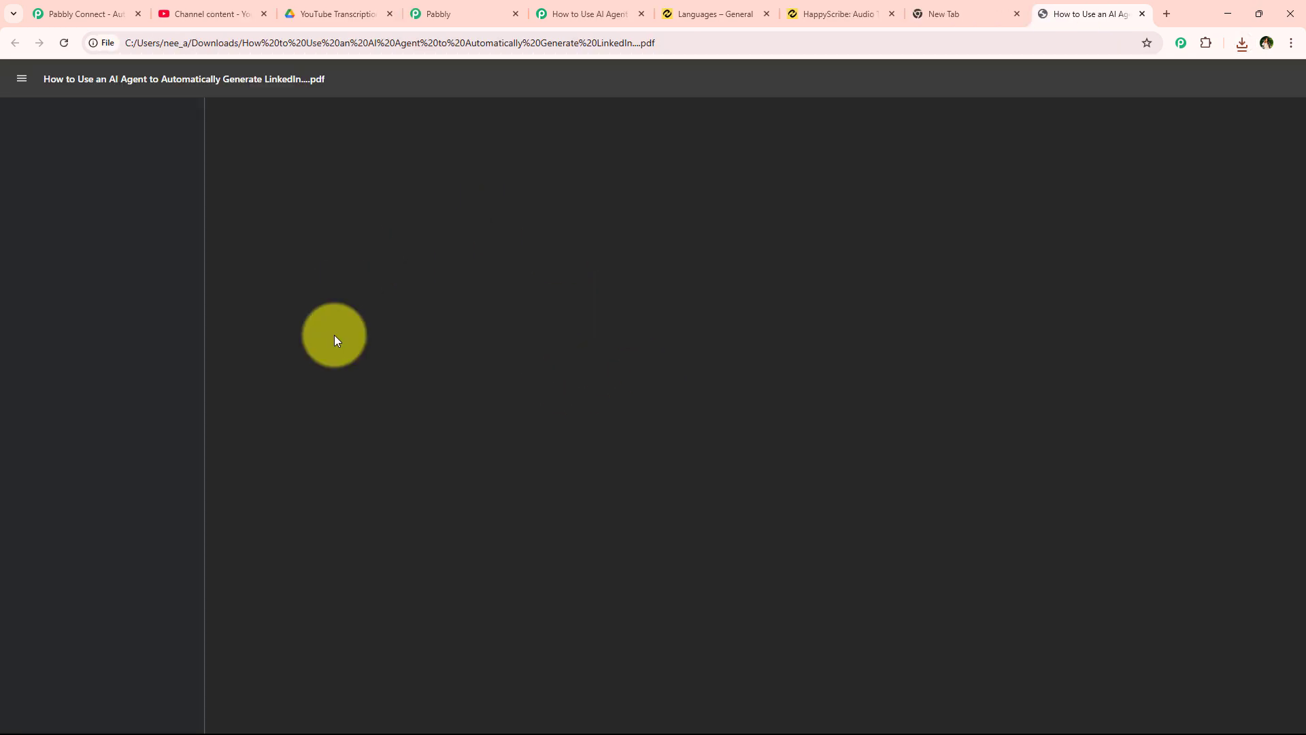
scroll(609, 422, "down", 3)
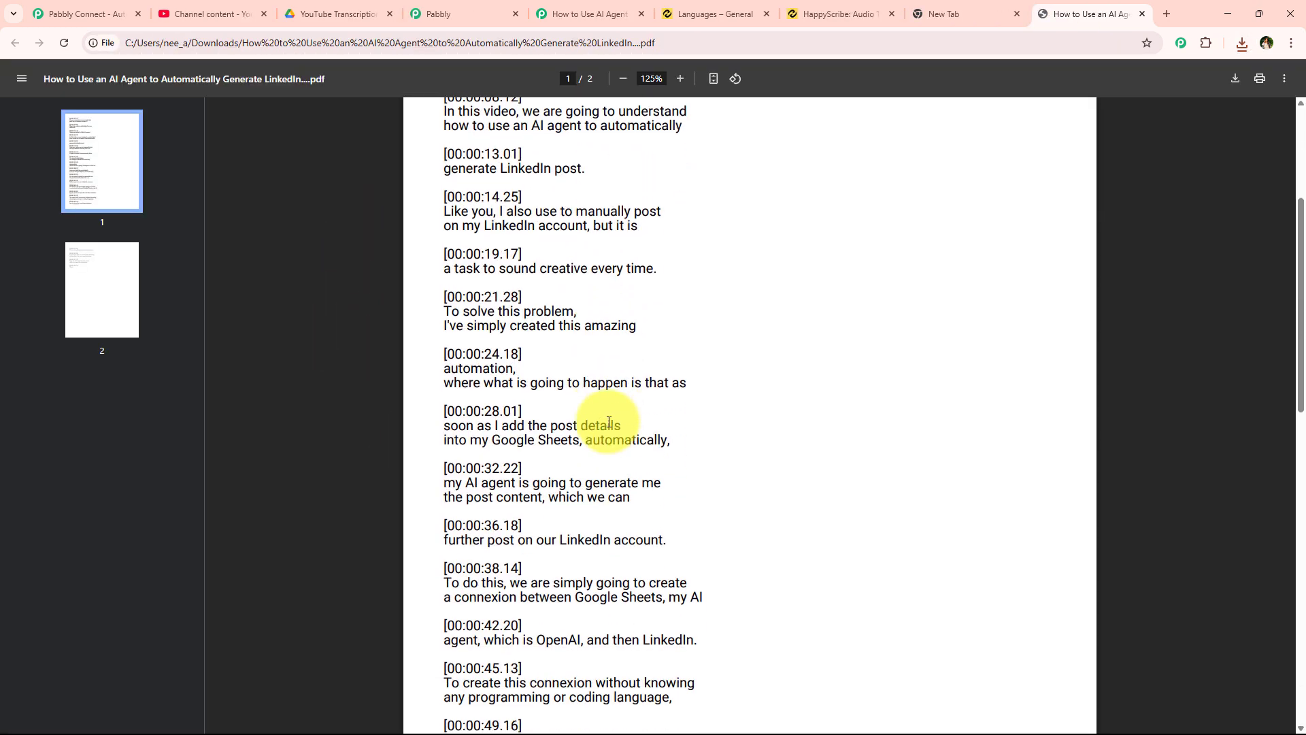
scroll(599, 422, "down", 6)
scroll(440, 404, "up", 2)
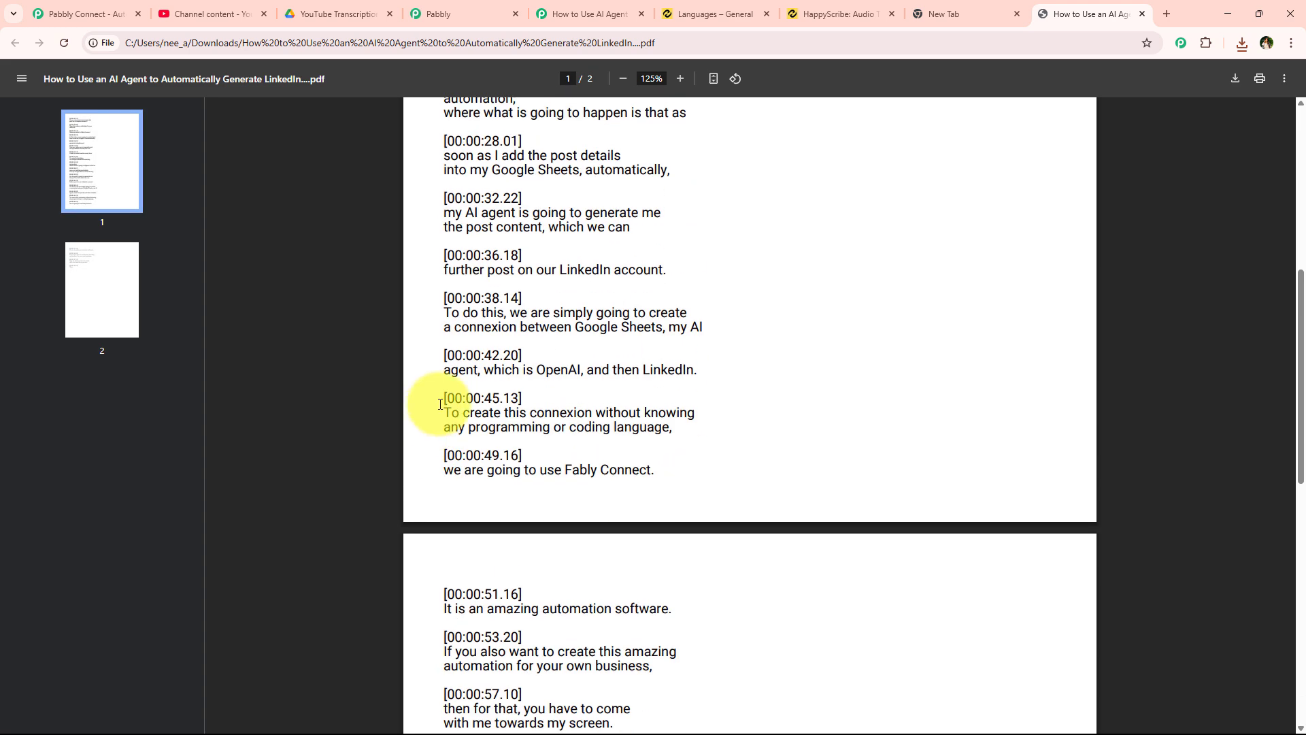
scroll(440, 404, "up", 4)
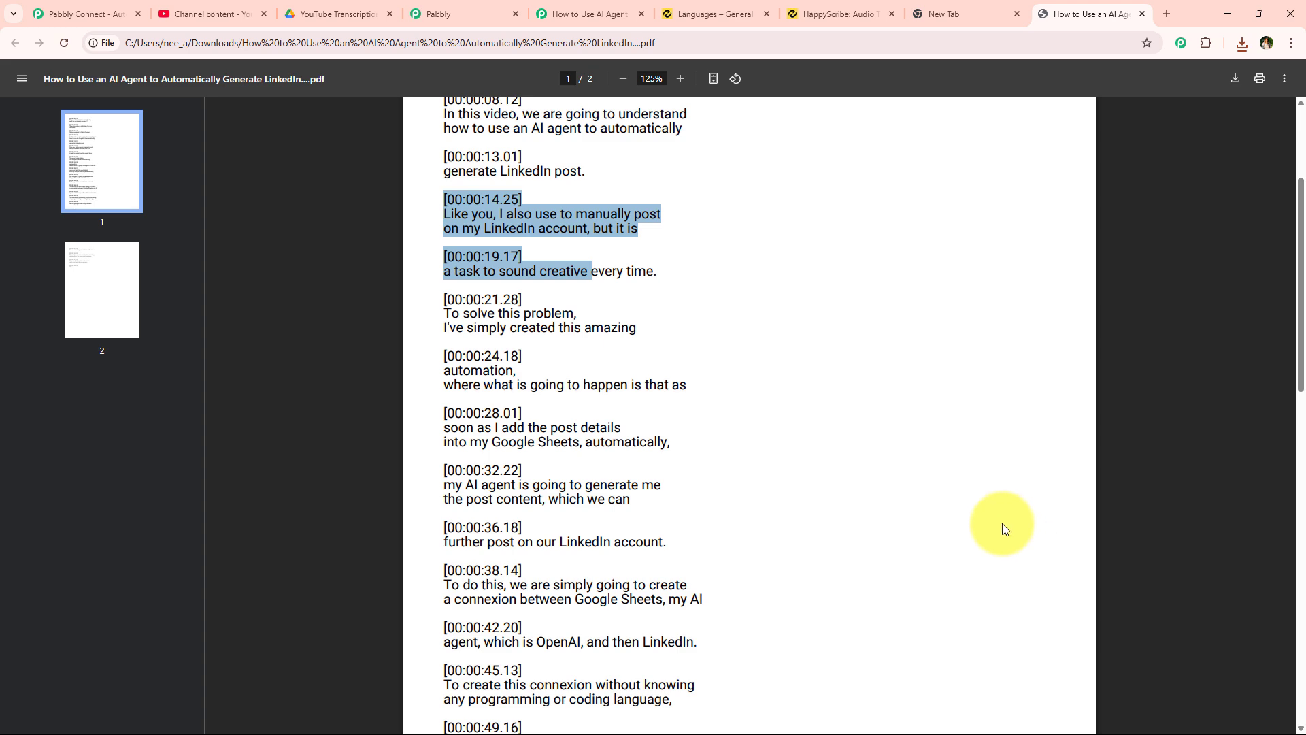
left_click(1143, 14)
- Close the leftover tab and return to the Pabbly Connect workflow editor
left_click(1142, 13)
left_click(721, 14)
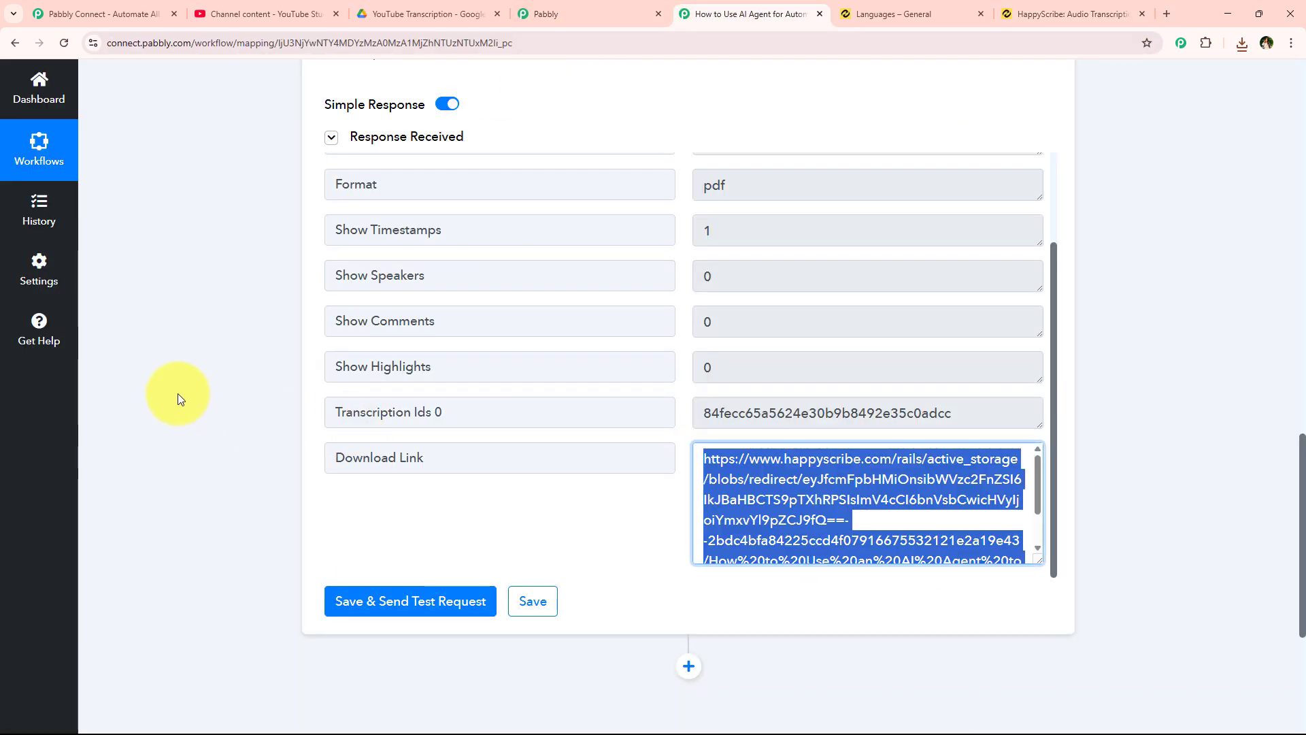
left_click(781, 545)
scroll(782, 545, "down", 2)
scroll(626, 560, "up", 2)
scroll(625, 560, "up", 5)
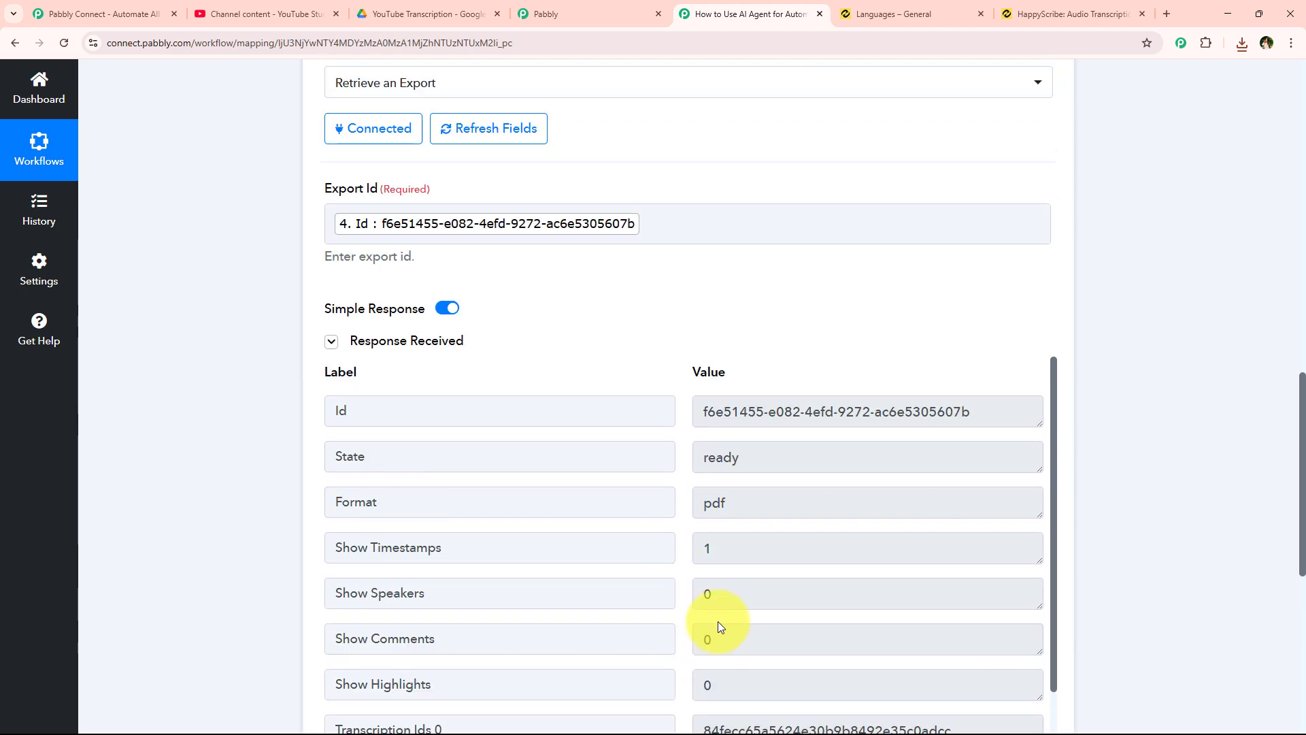
scroll(717, 622, "down", 2)
scroll(1180, 365, "down", 7)
- Add a sixth step using Google Drive with the Upload a File action event
left_click(689, 463)
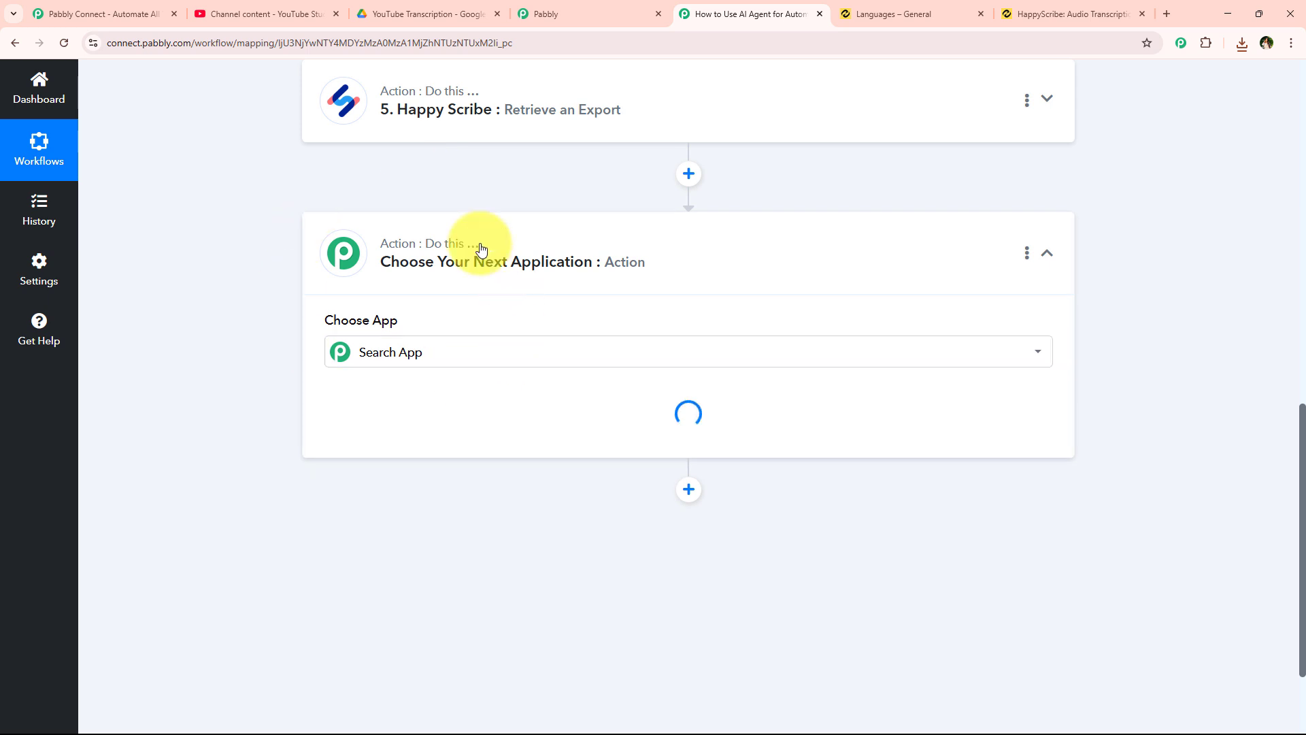
left_click(384, 354)
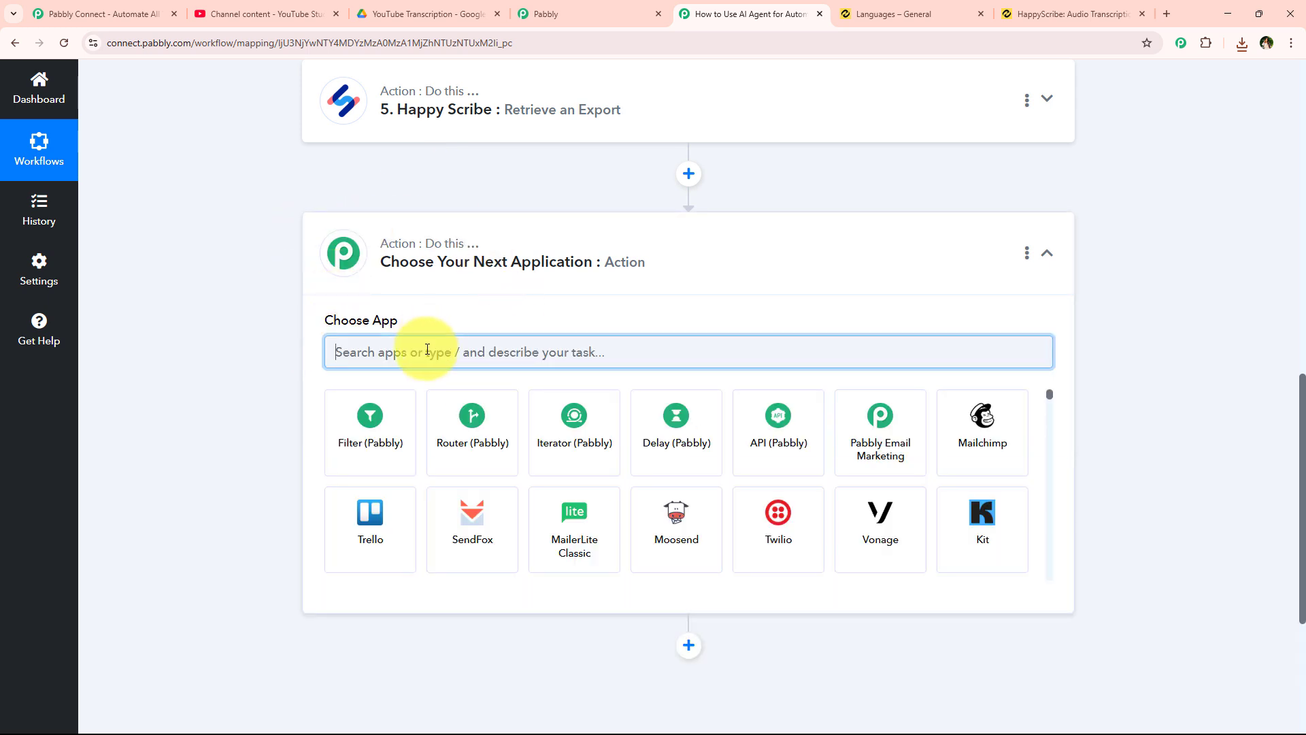
type("Driv")
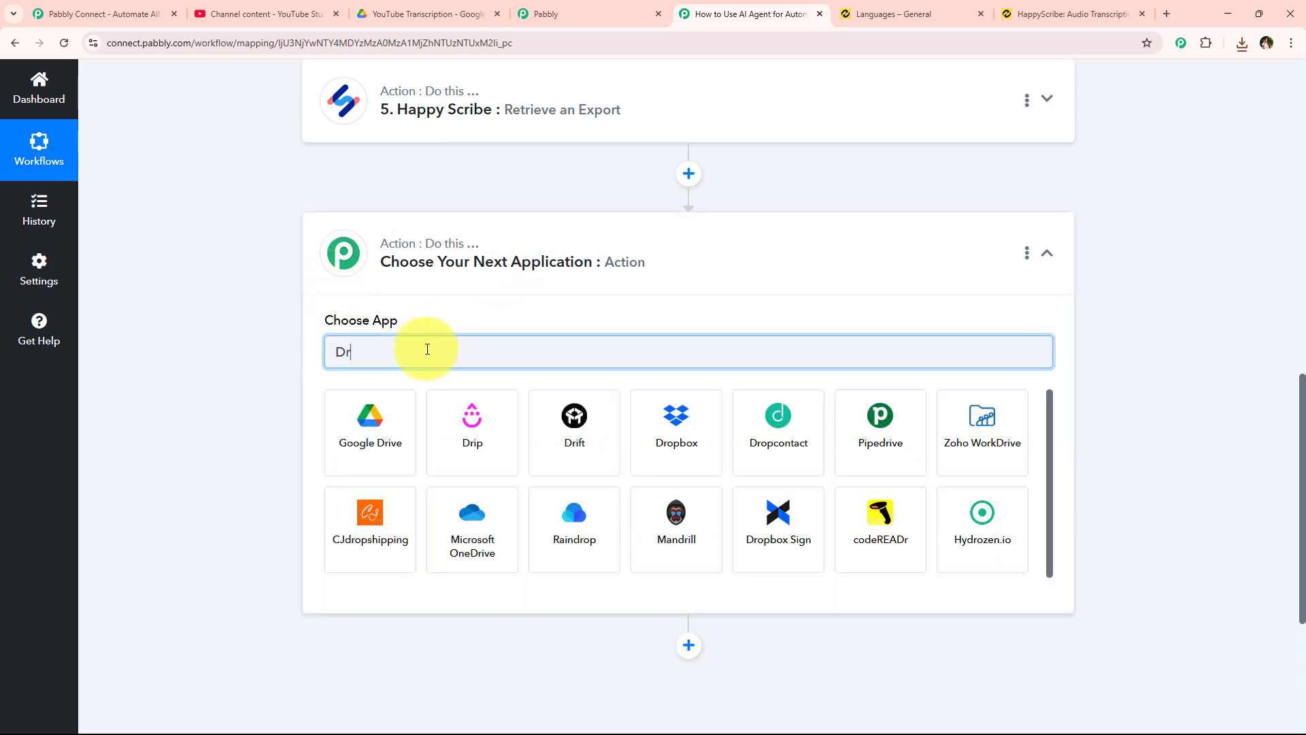
left_click(329, 436)
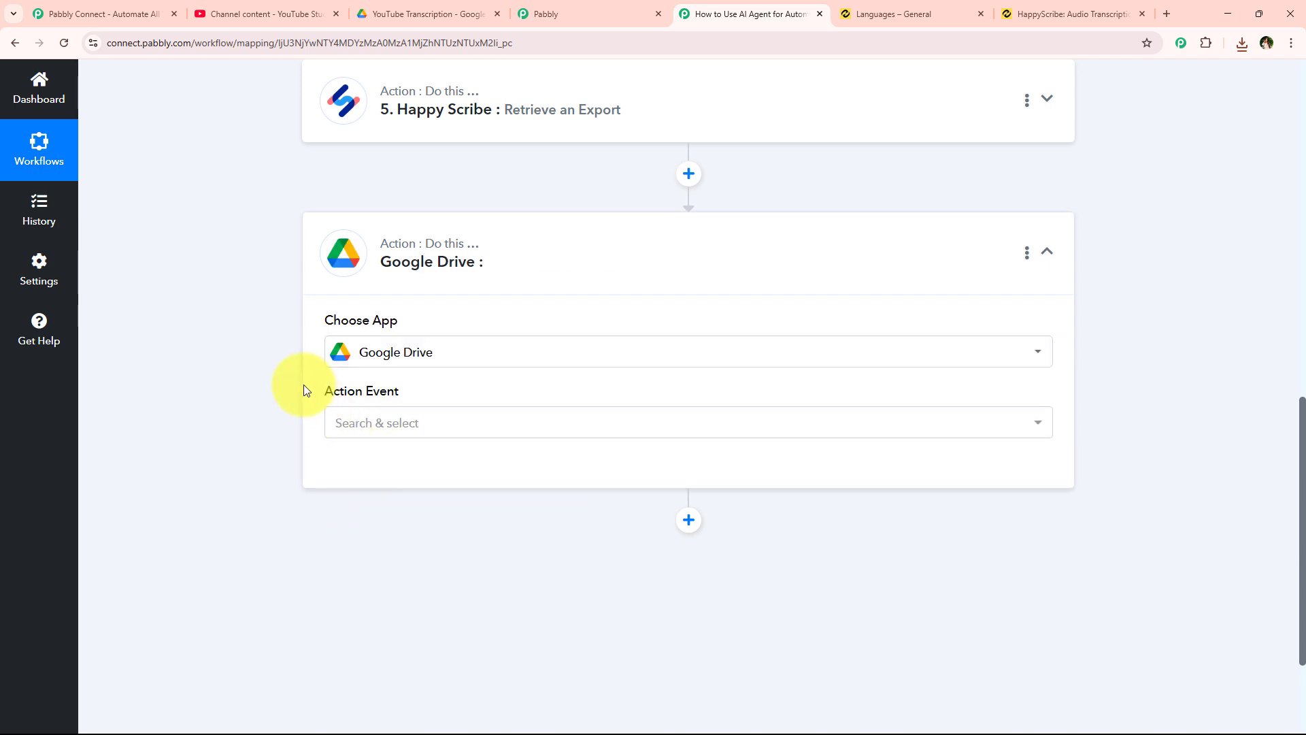
left_click_drag(303, 389, 434, 390)
left_click(435, 430)
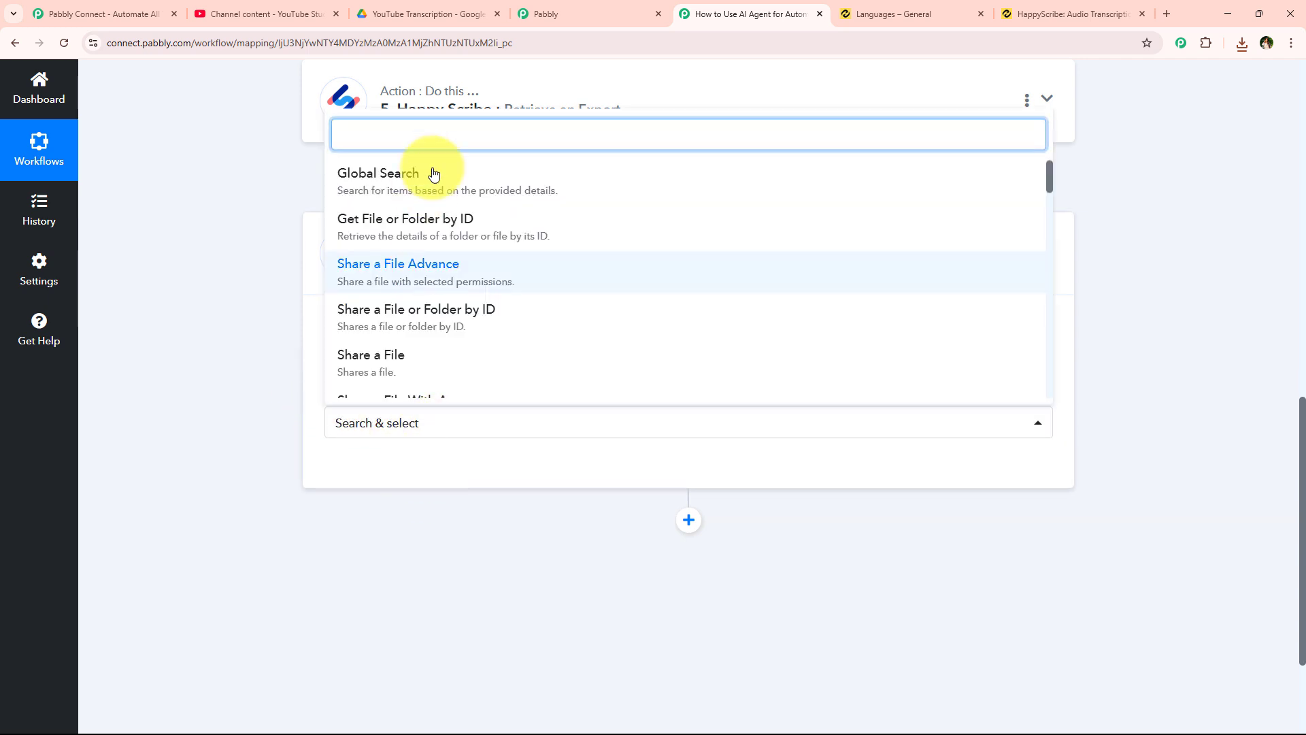
type("upl")
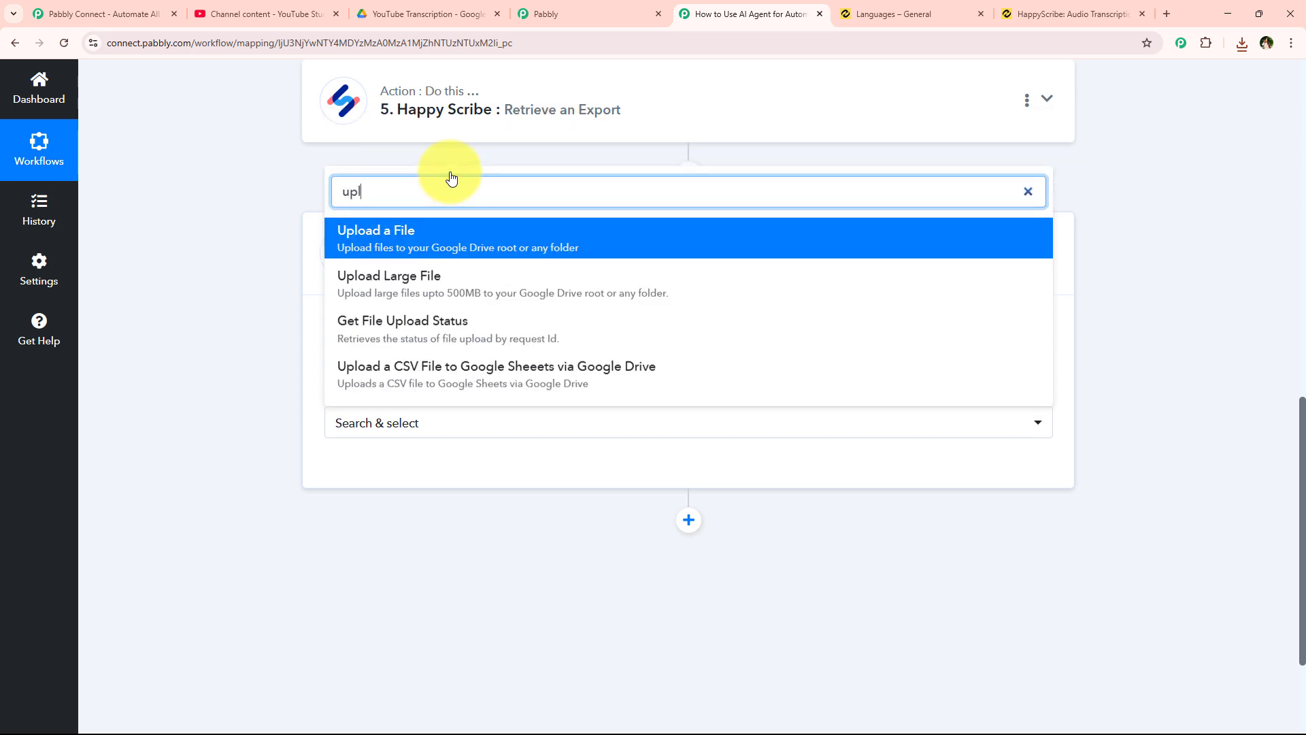
left_click(452, 241)
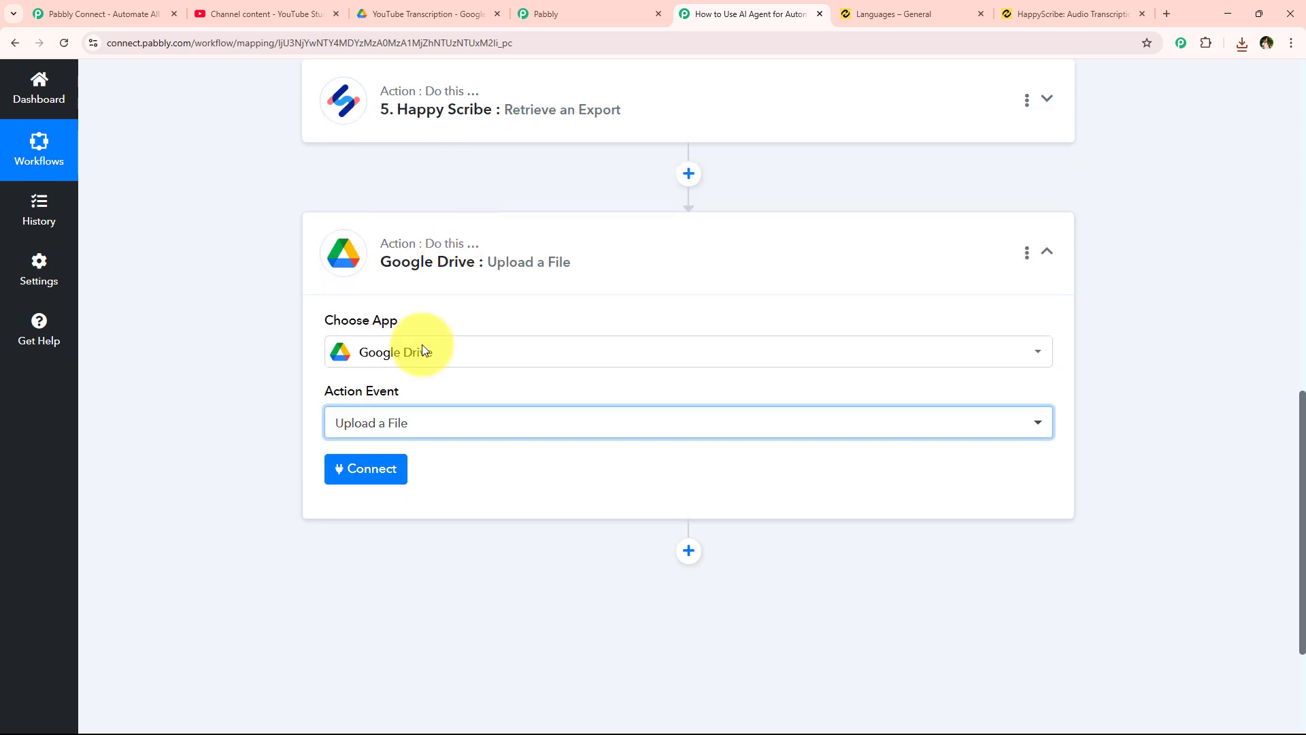
- Start connecting Google Drive and choose Add New Connection
left_click(364, 473)
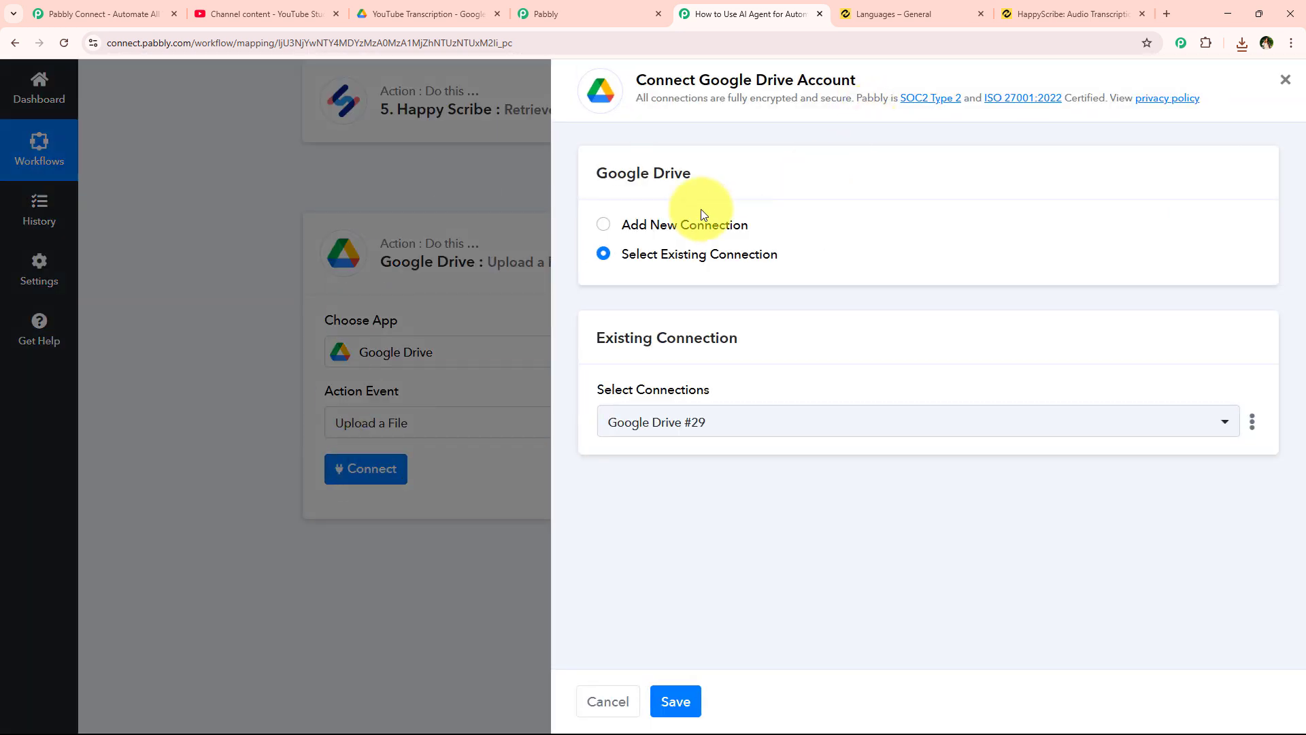
left_click_drag(620, 226, 807, 231)
left_click_drag(622, 256, 785, 260)
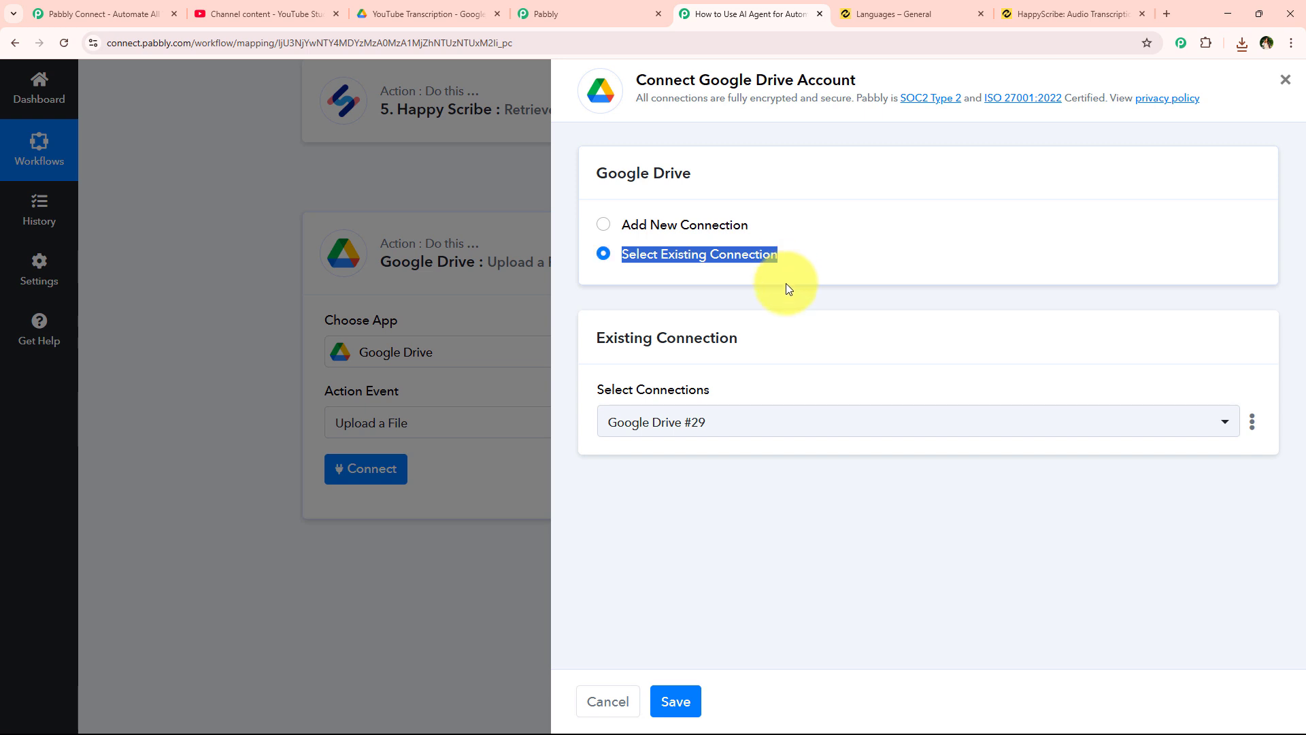
left_click(785, 283)
double_click(714, 80)
left_click_drag(785, 87, 859, 91)
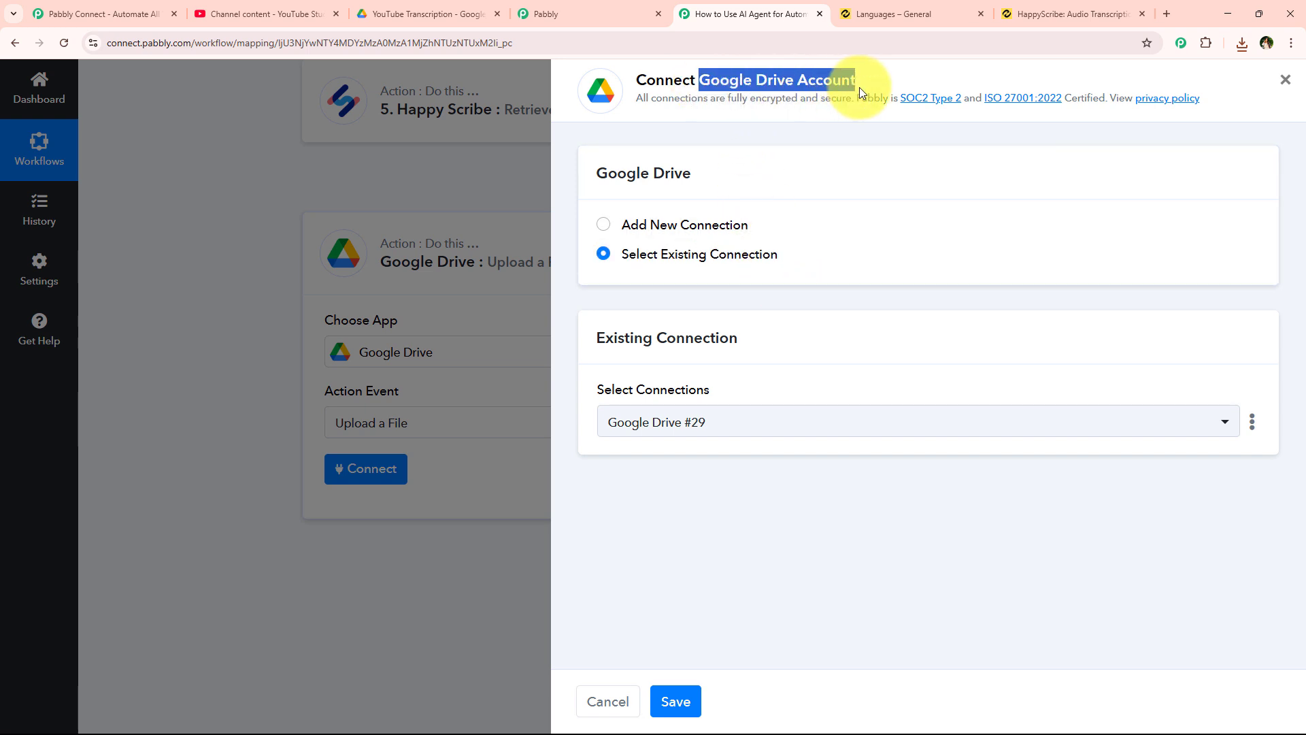
left_click(802, 288)
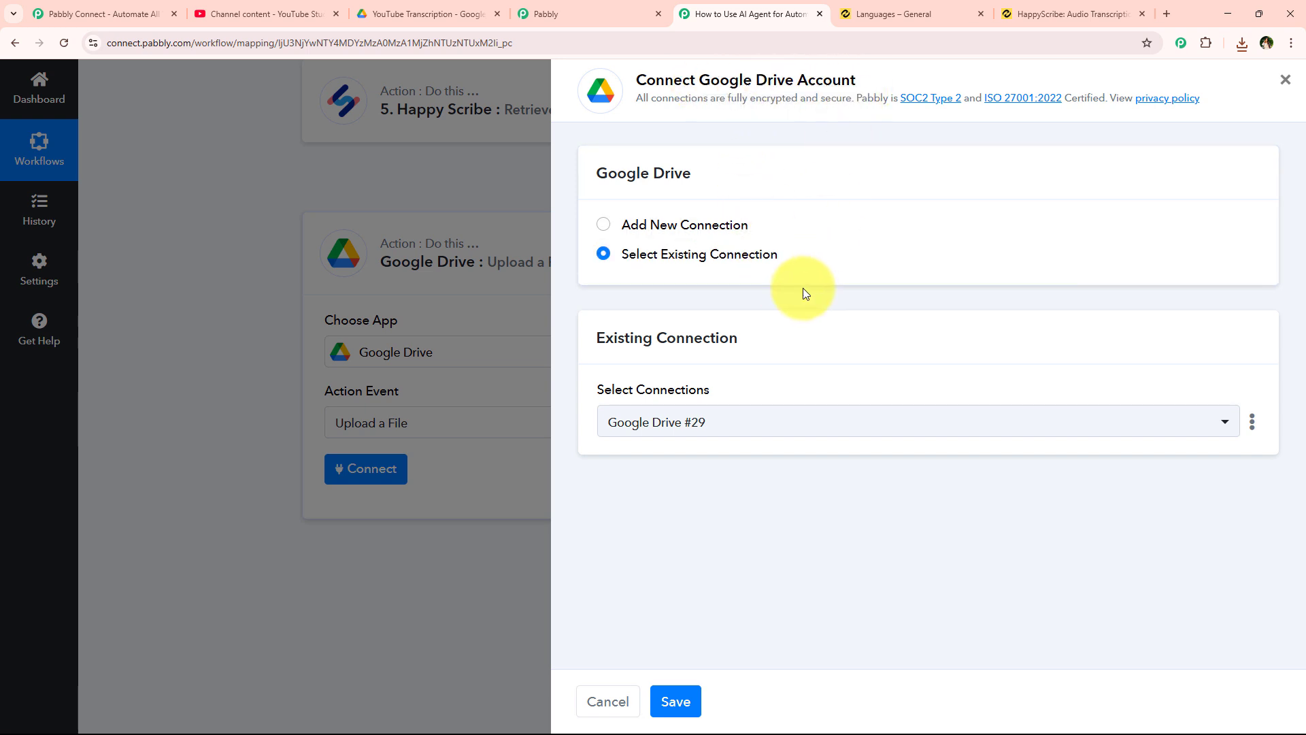
left_click(639, 257)
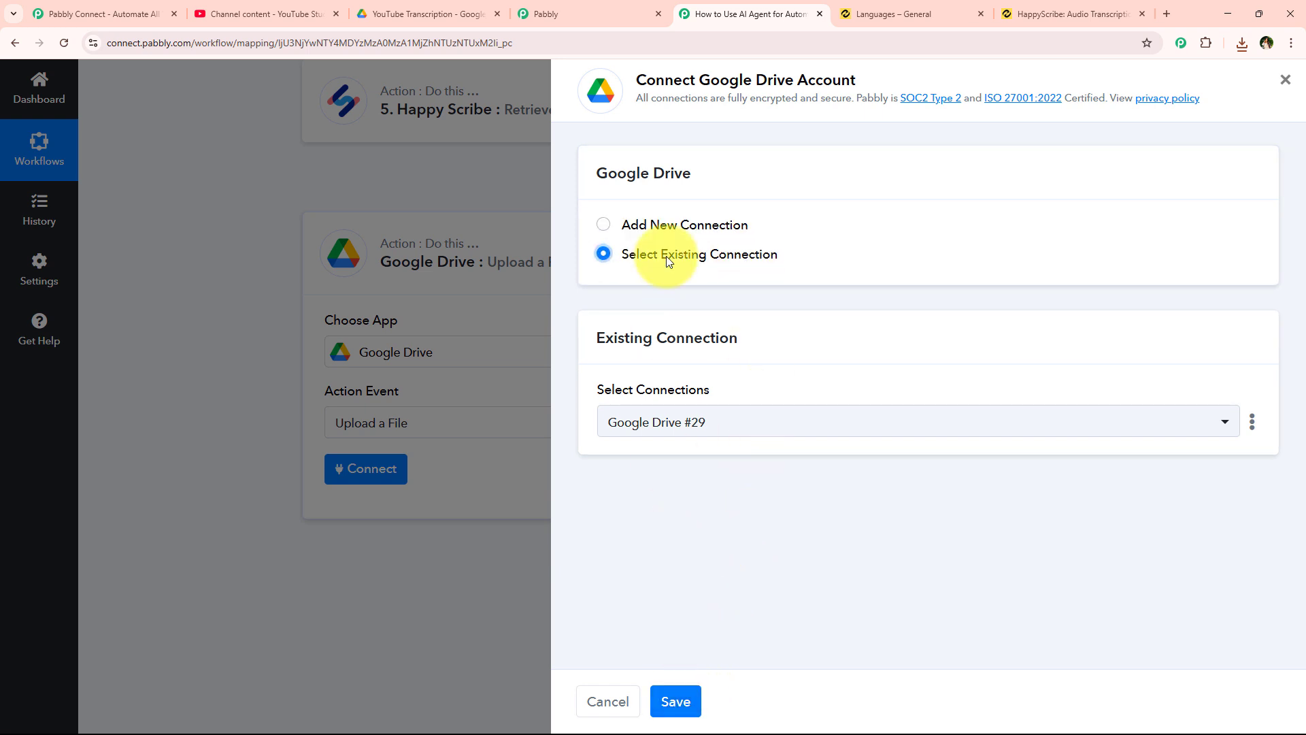
left_click(680, 227)
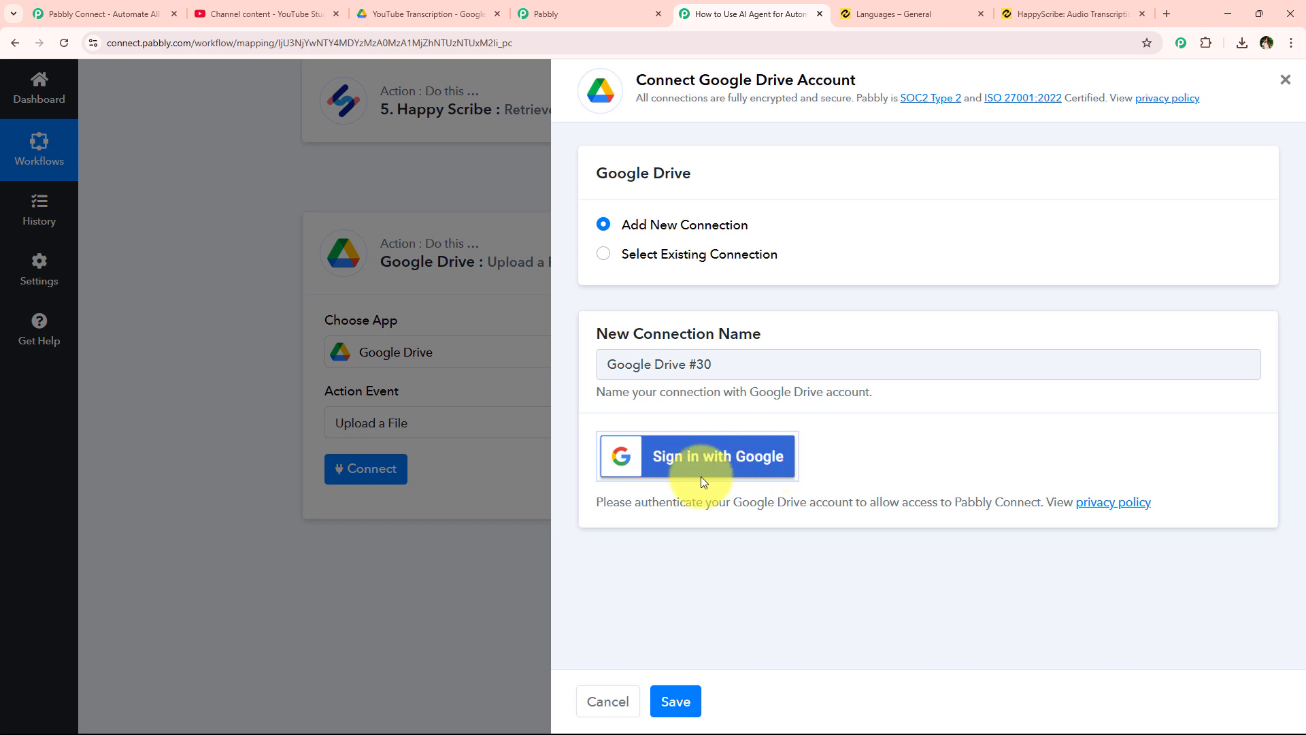
- Sign in with Google, pick the account, and grant Pabbly Connect Drive access
left_click(755, 468)
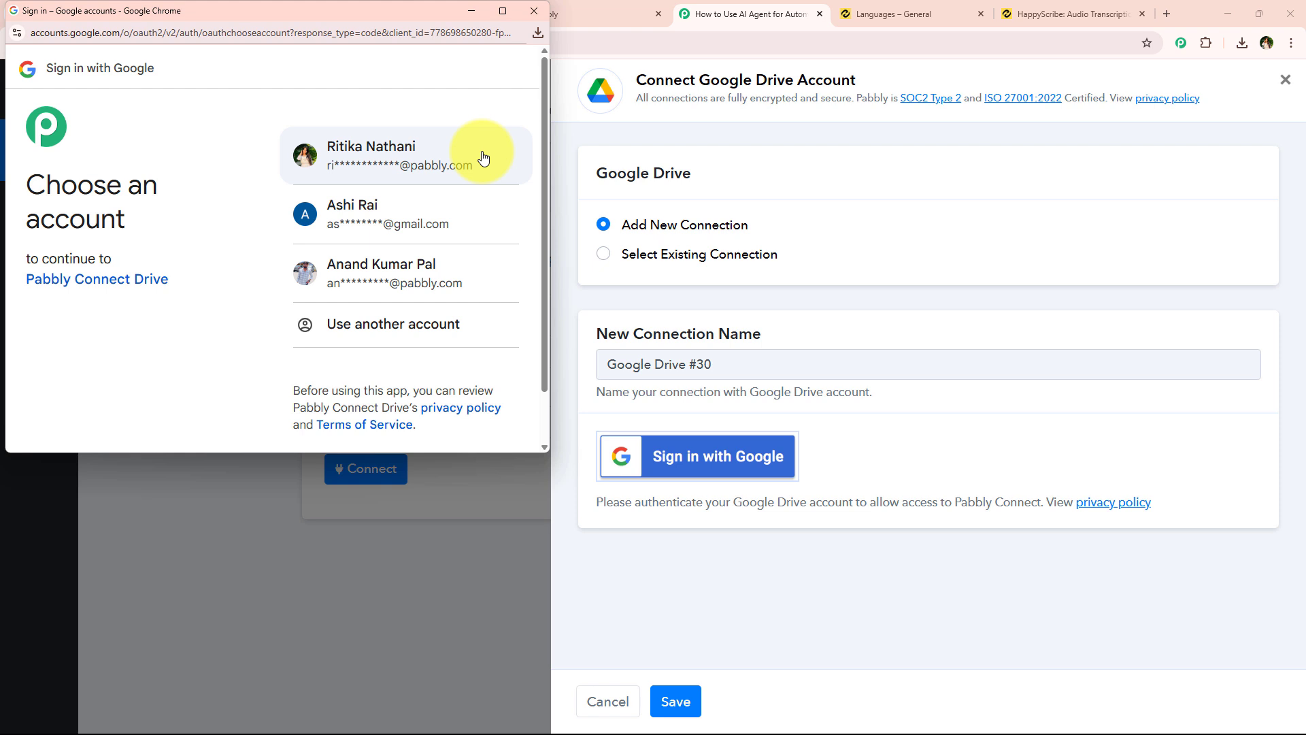
left_click(482, 207)
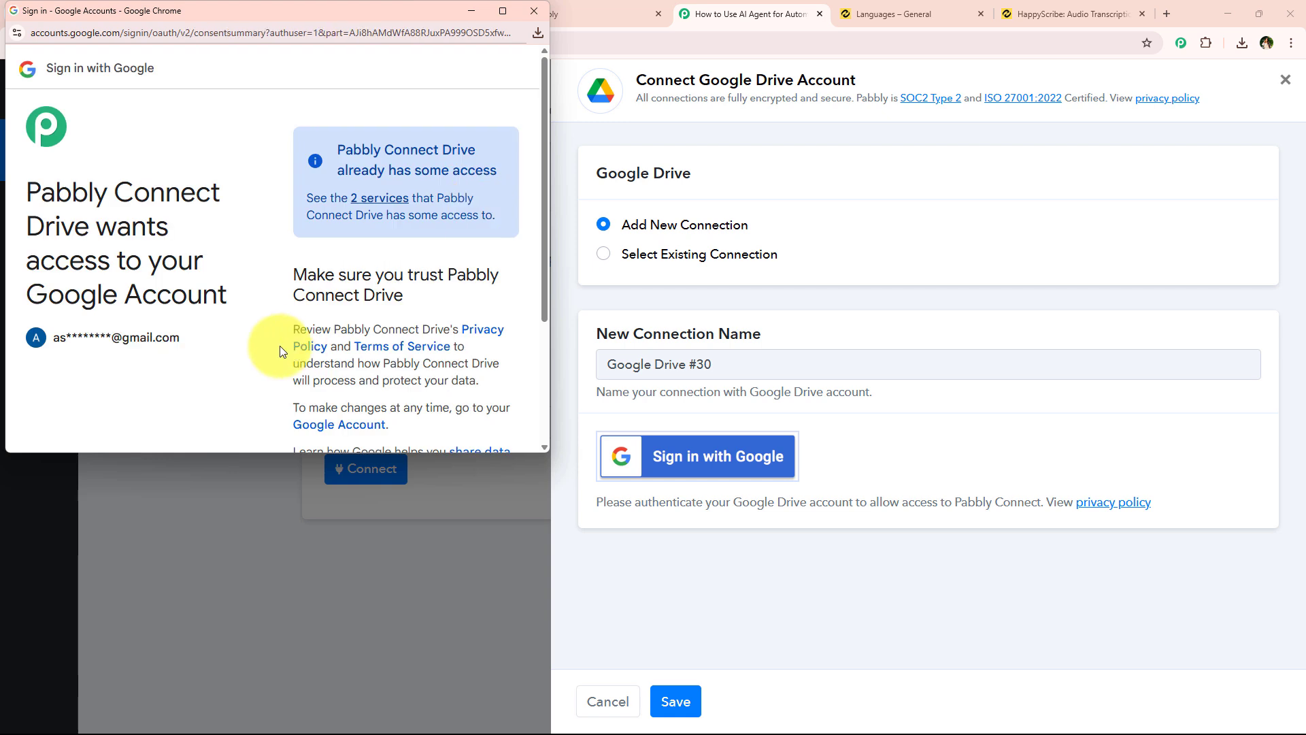
scroll(279, 347, "down", 3)
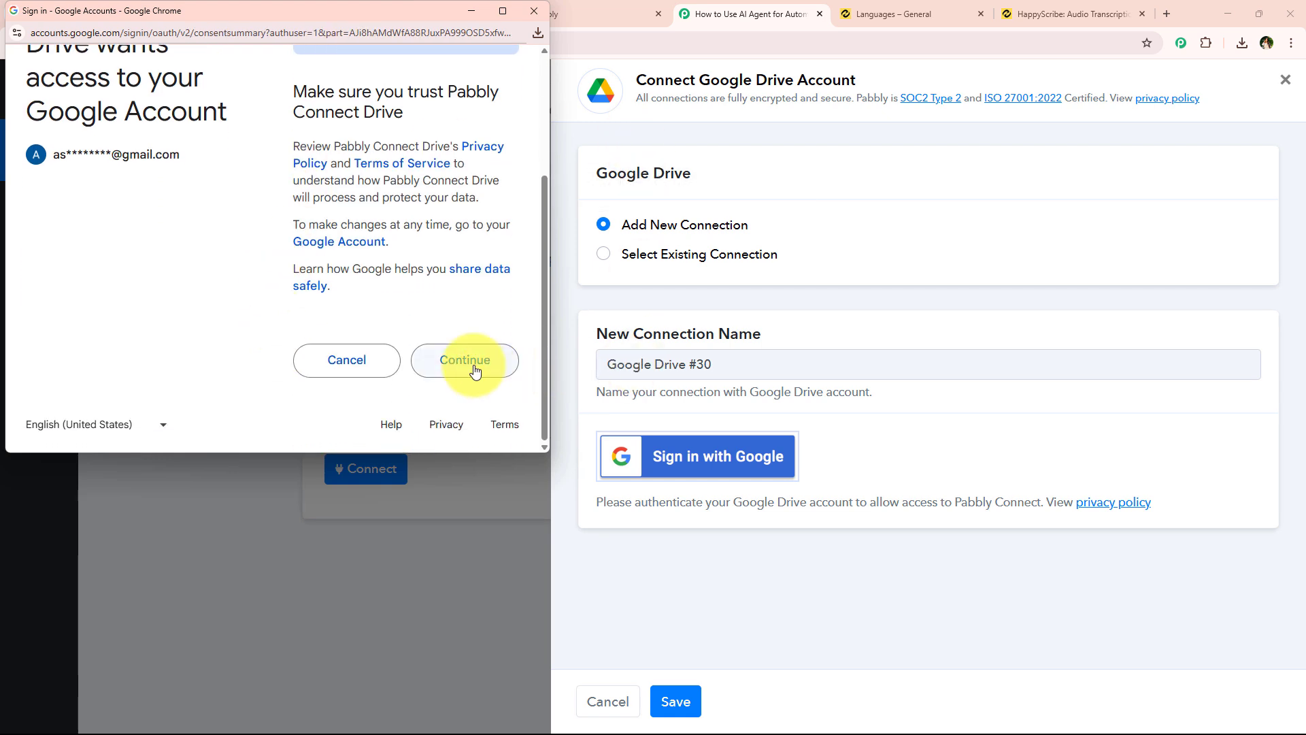
left_click(475, 371)
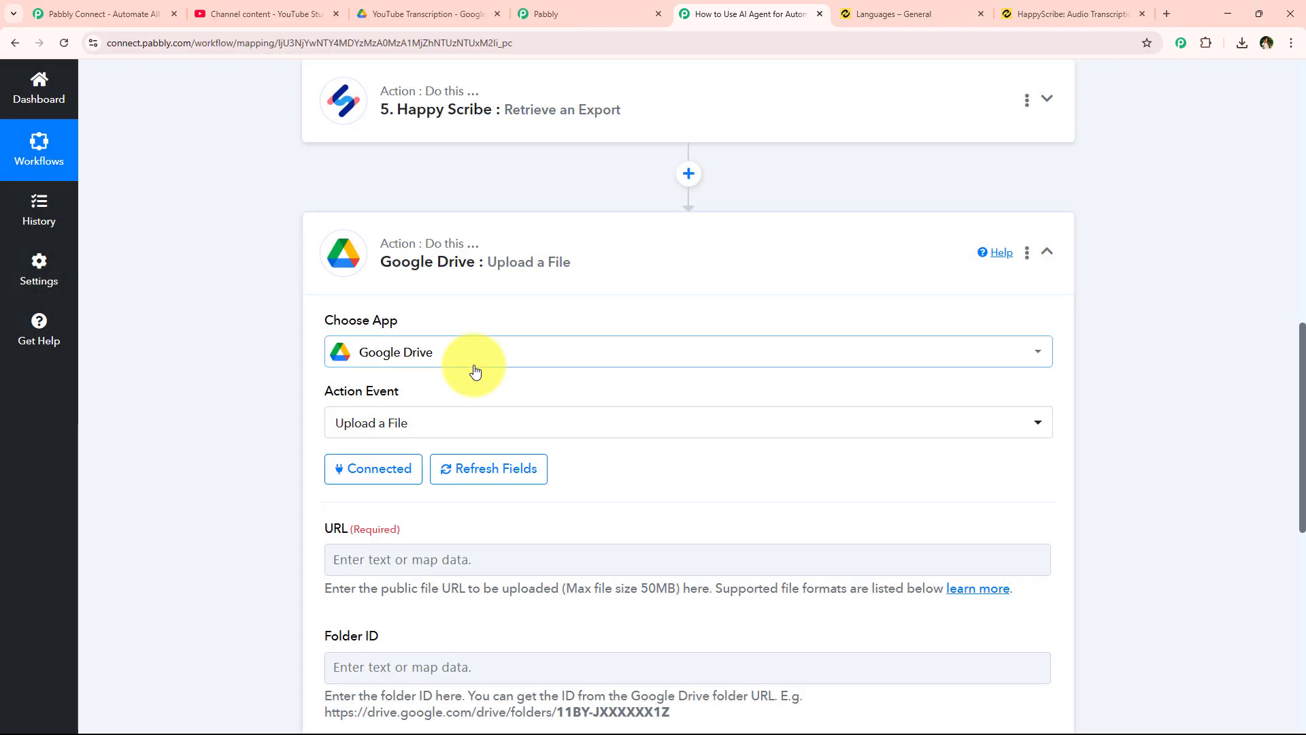
- Highlight the Folder ID field's example to show where the Drive folder ID comes from
scroll(476, 367, "down", 4)
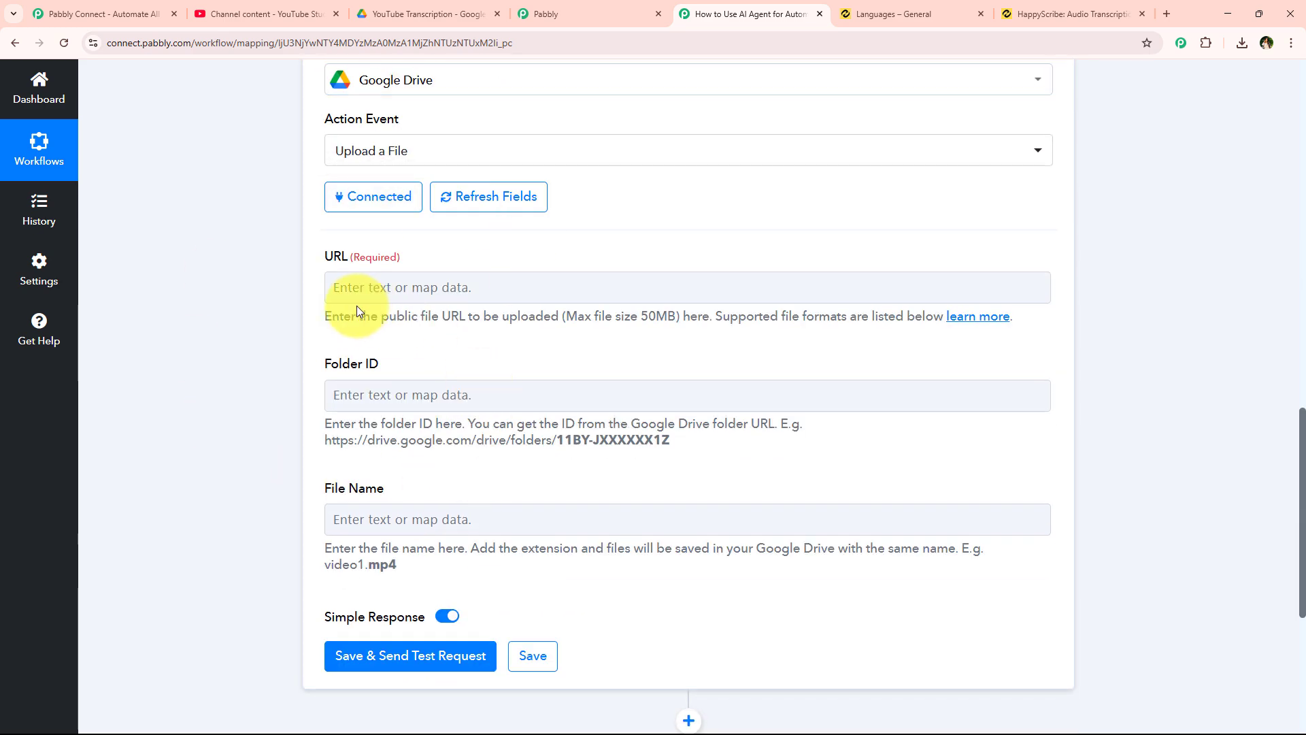
left_click_drag(327, 484, 434, 472)
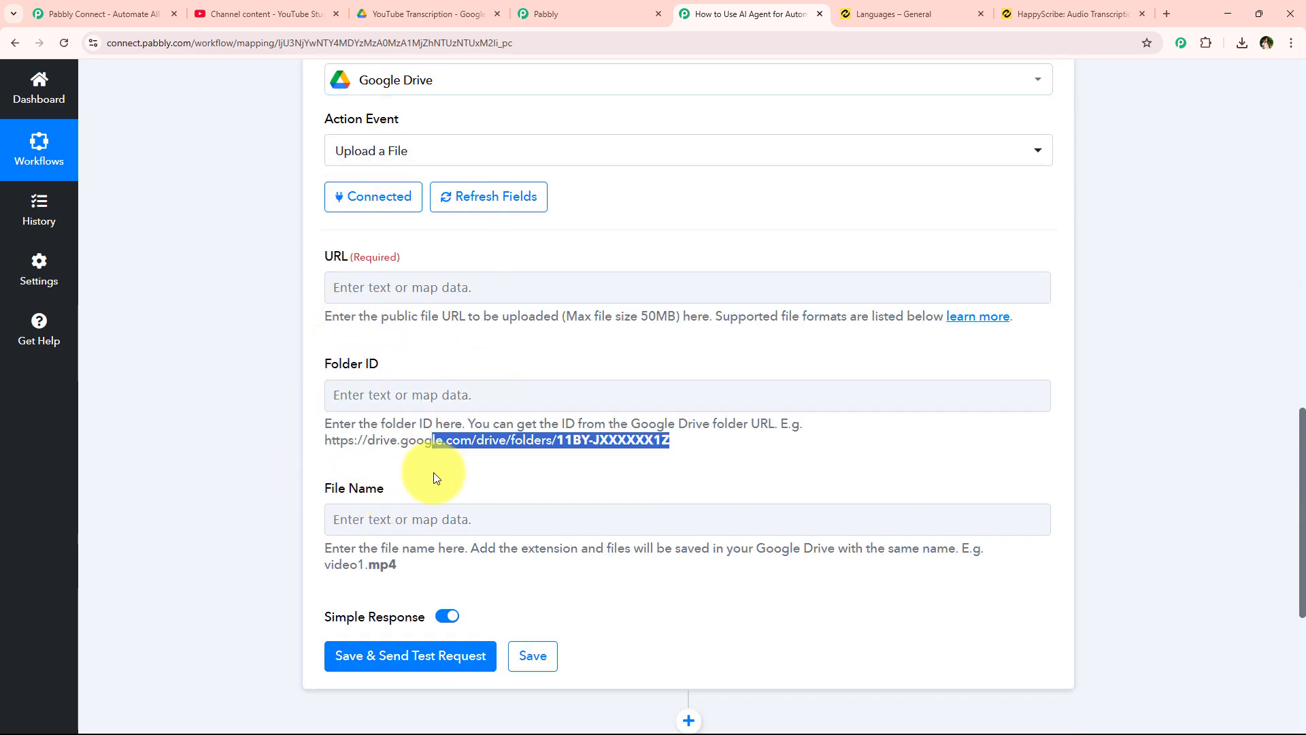
left_click(431, 490)
scroll(428, 487, "up", 1)
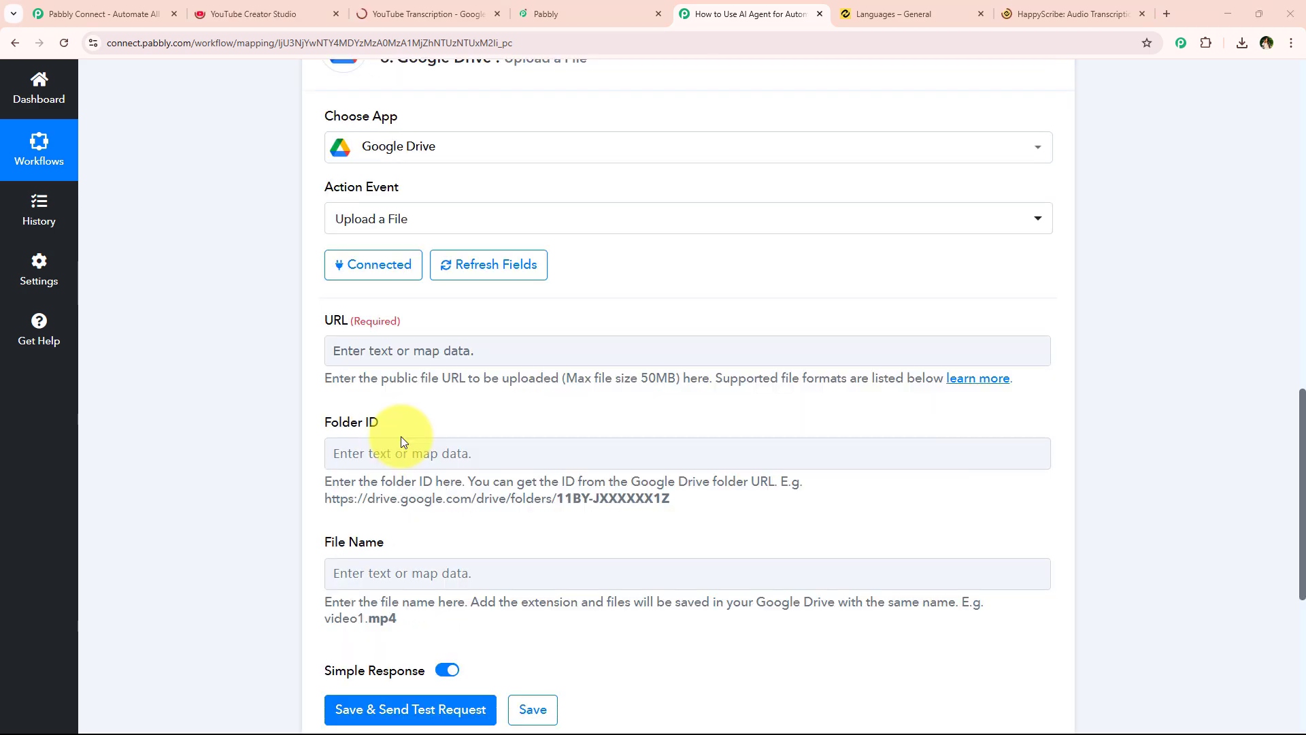
scroll(394, 319, "down", 1)
- Map step 5's Happy Scribe Download Link into the Upload a File URL field
left_click(427, 298)
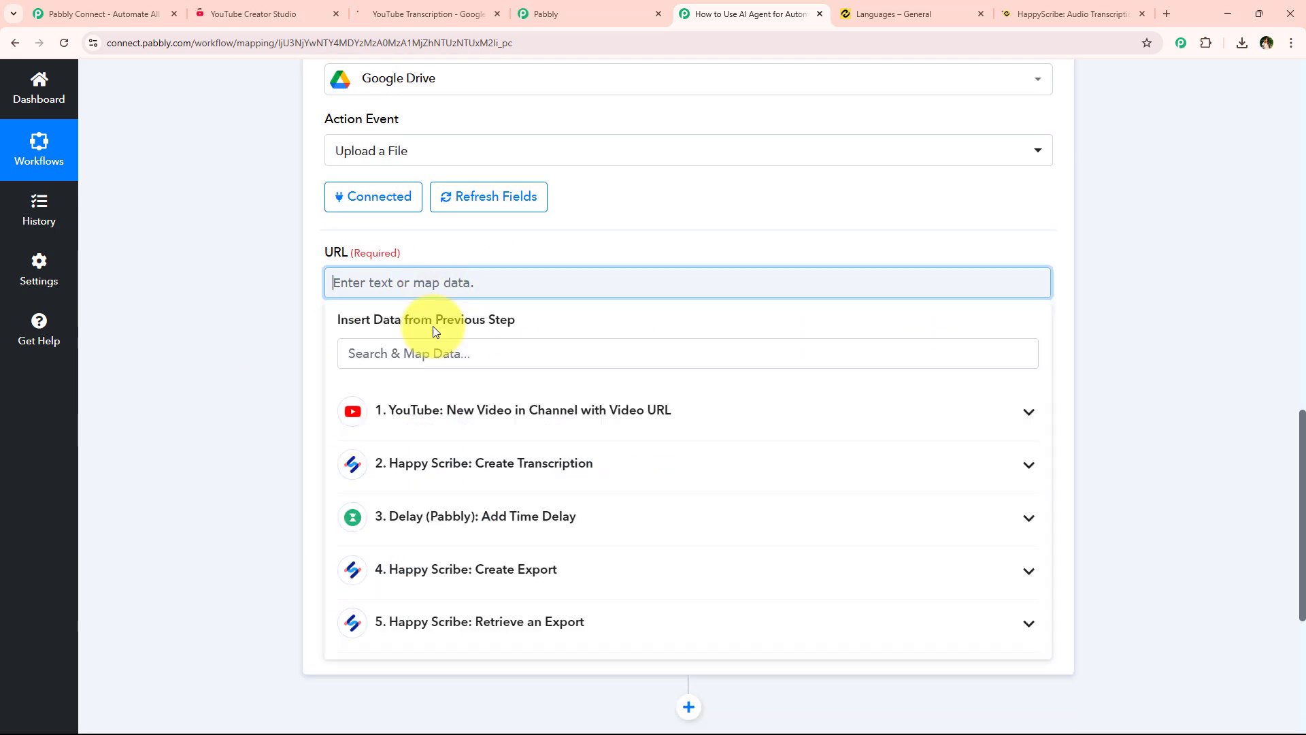
left_click(489, 608)
scroll(487, 606, "down", 3)
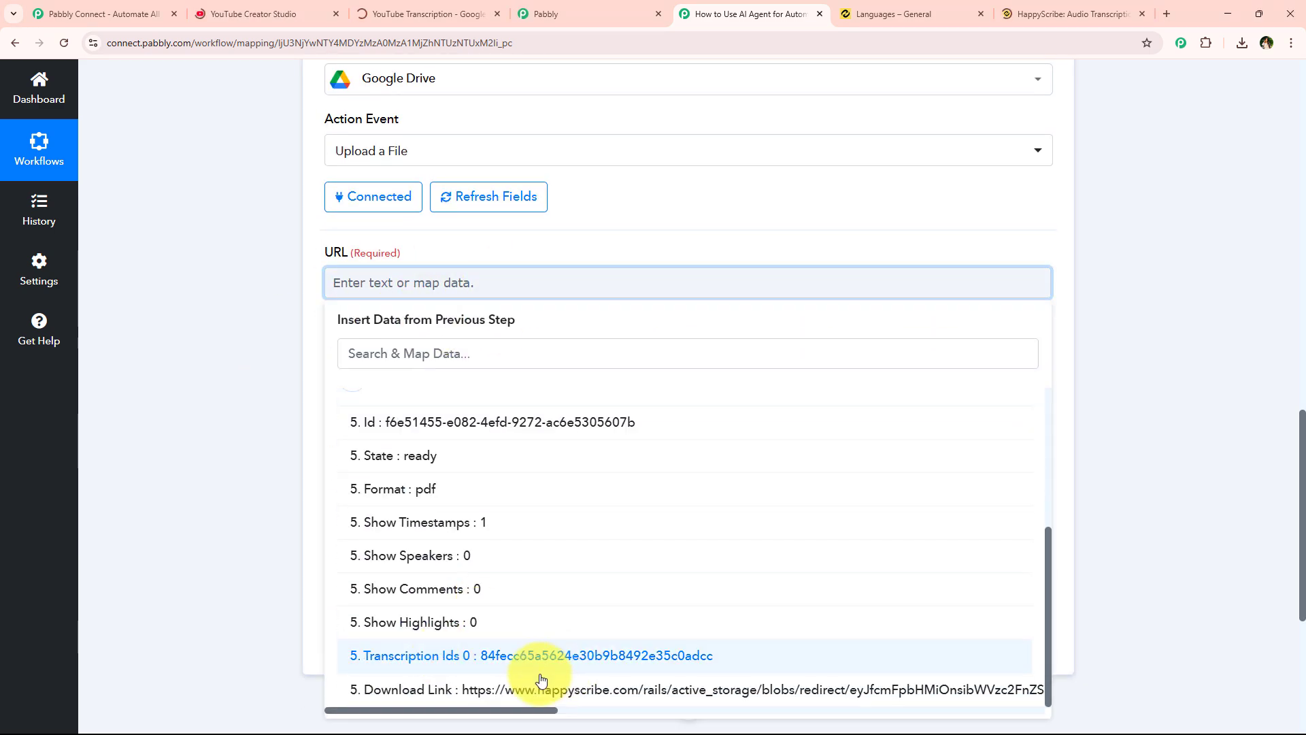
left_click(598, 699)
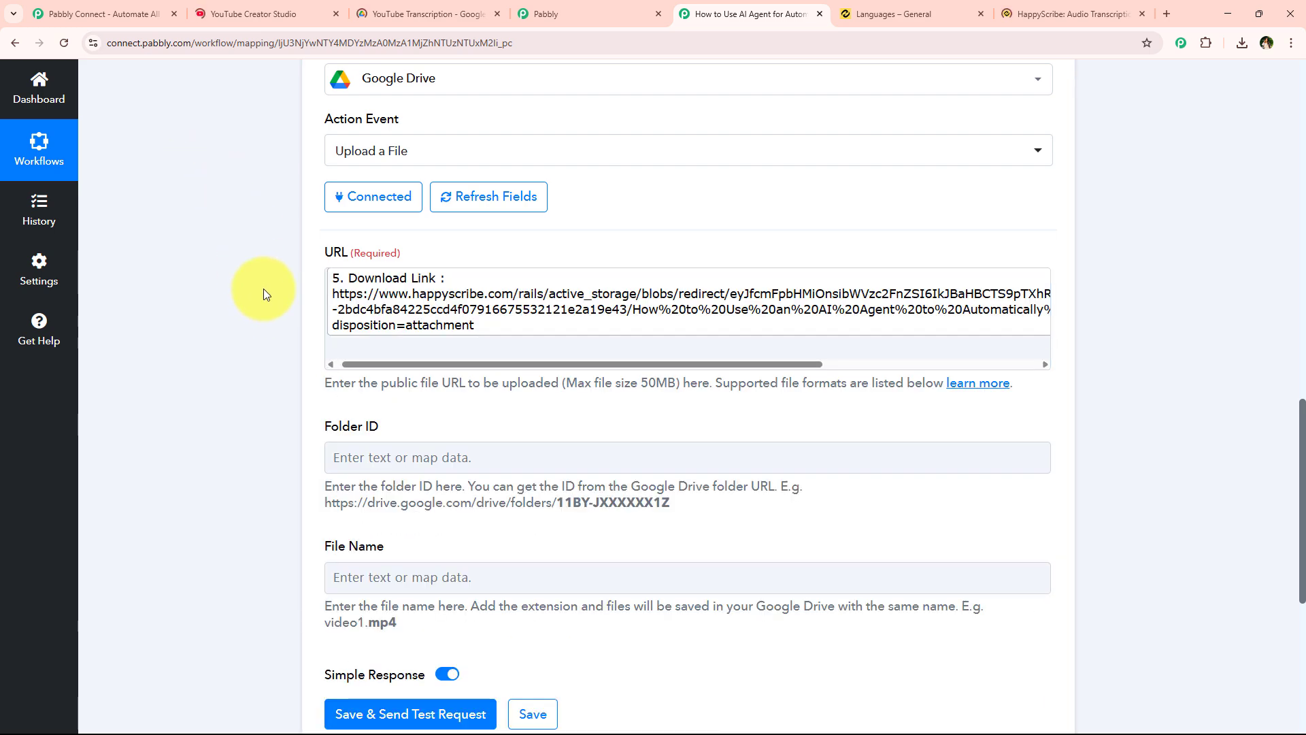
scroll(263, 288, "down", 2)
scroll(263, 288, "down", 1)
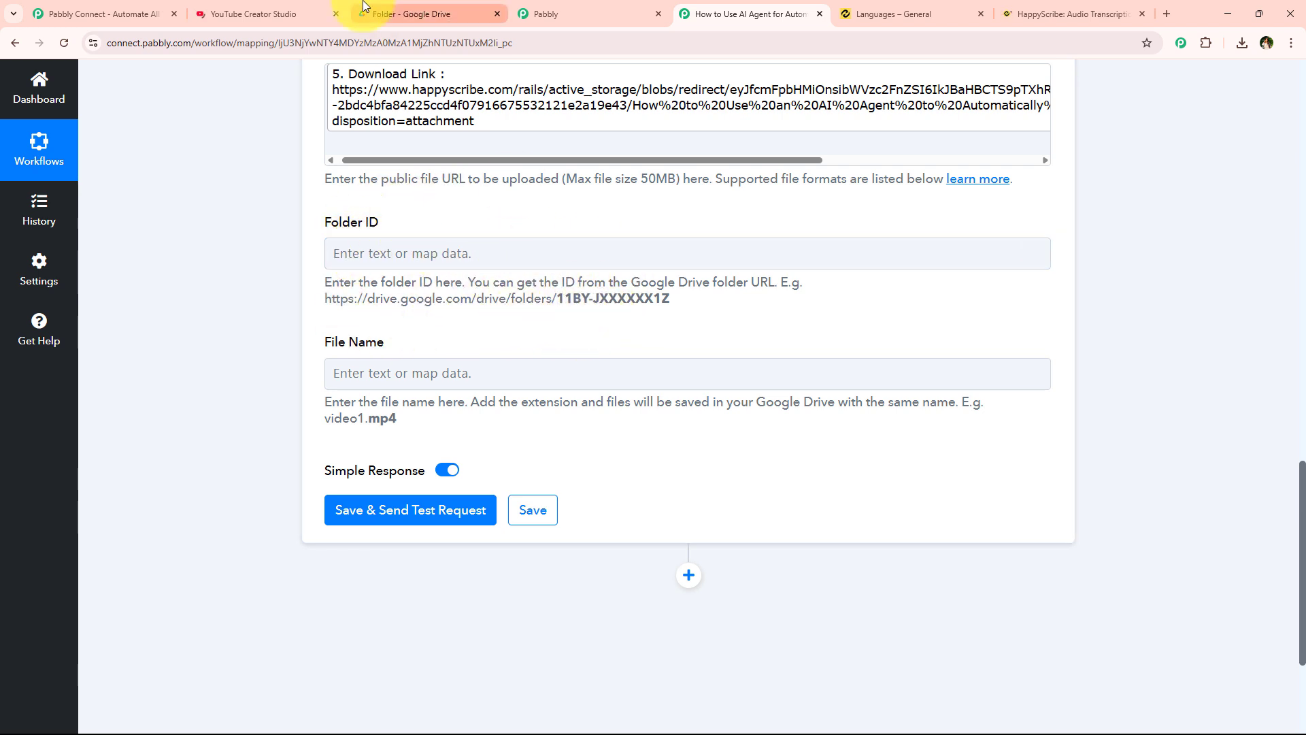
- Select the YouTube Transcription folder's Drive web address, then go back to the Pabbly workflow
left_click(357, 9)
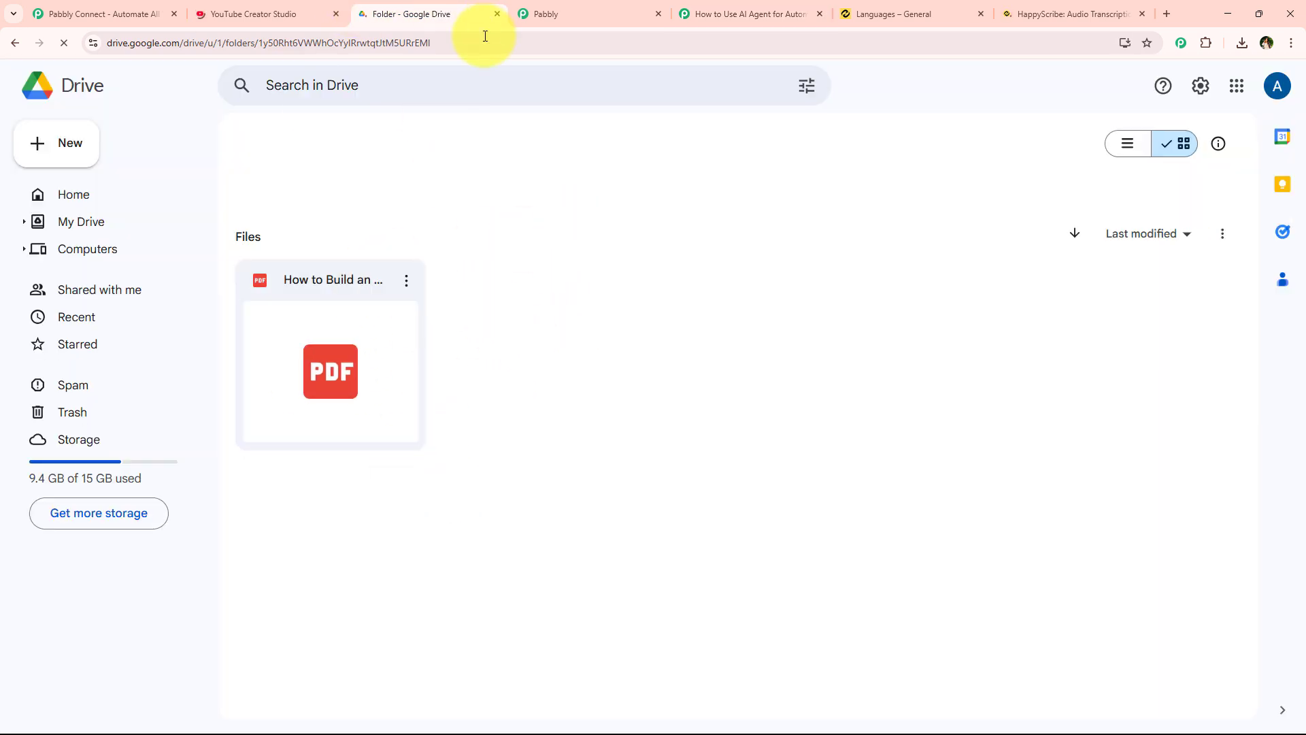
left_click_drag(146, 44, 596, 54)
key("ctrl+a")
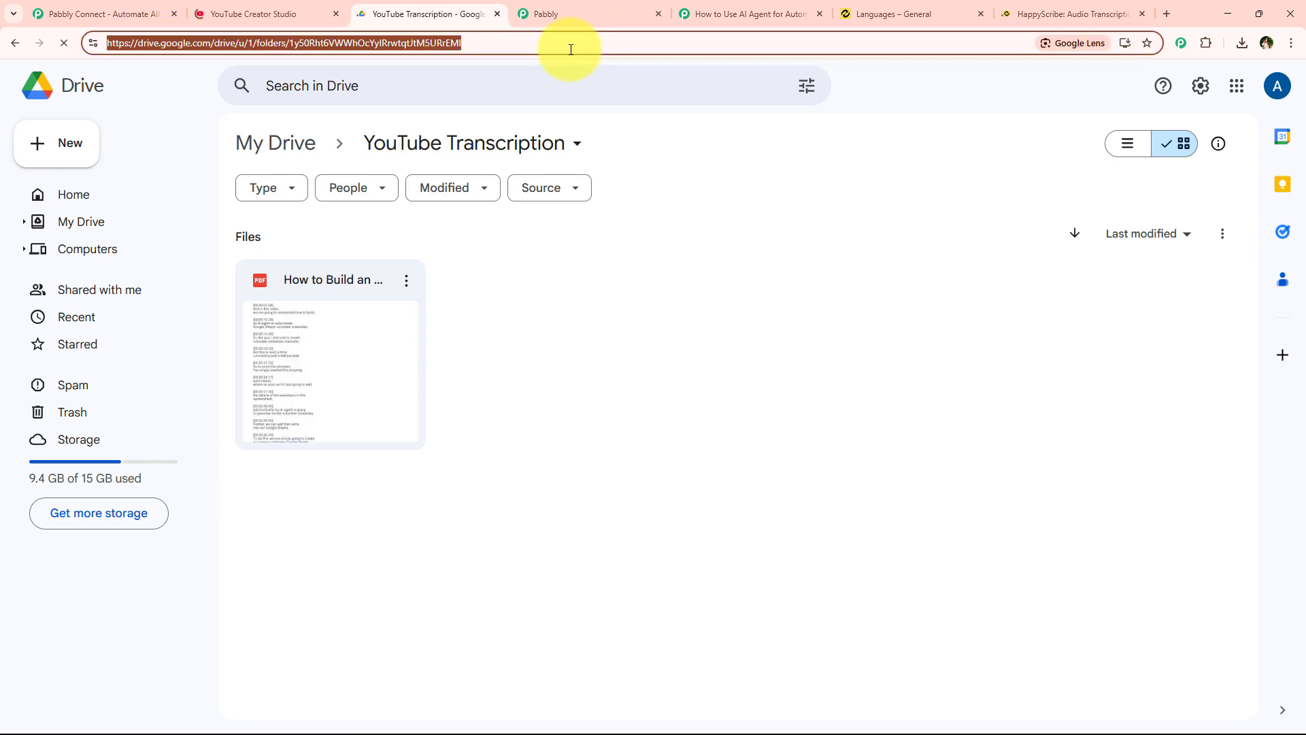
left_click(723, 14)
- Paste the folder address into Folder ID and trim it to just the folder ID
left_click(378, 252)
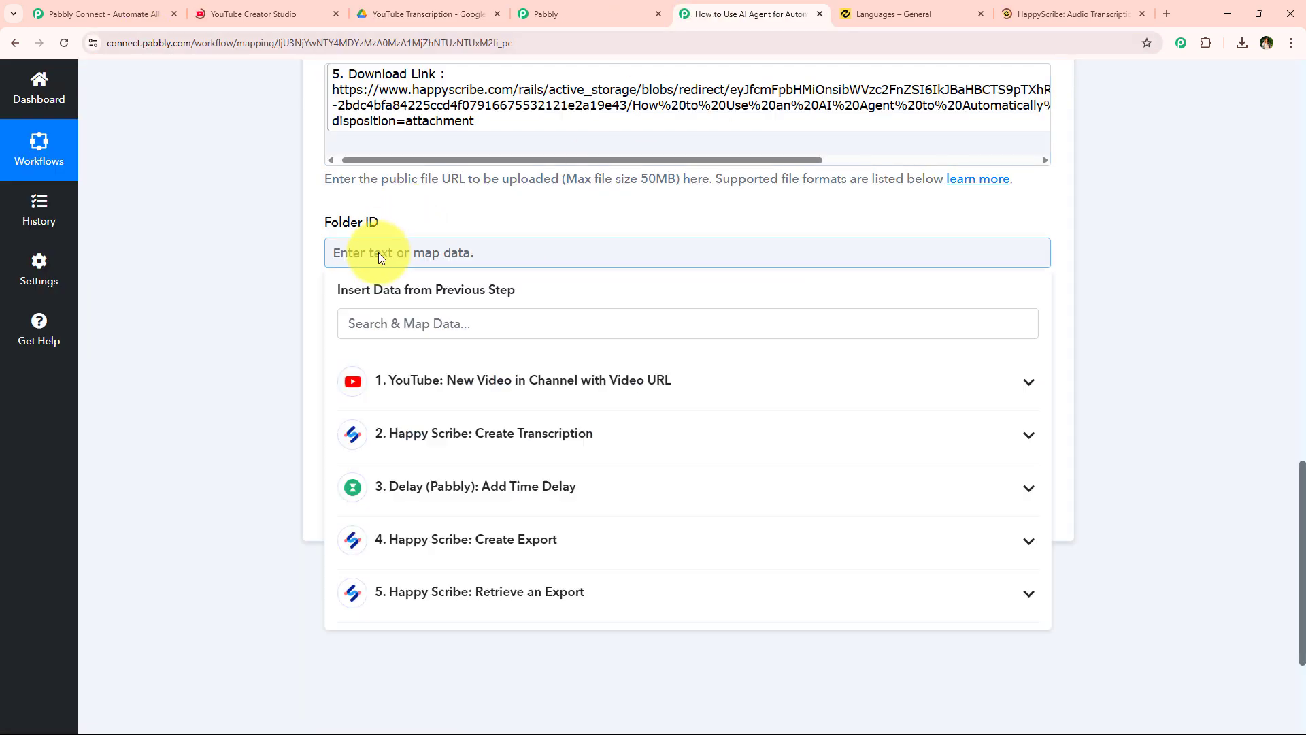
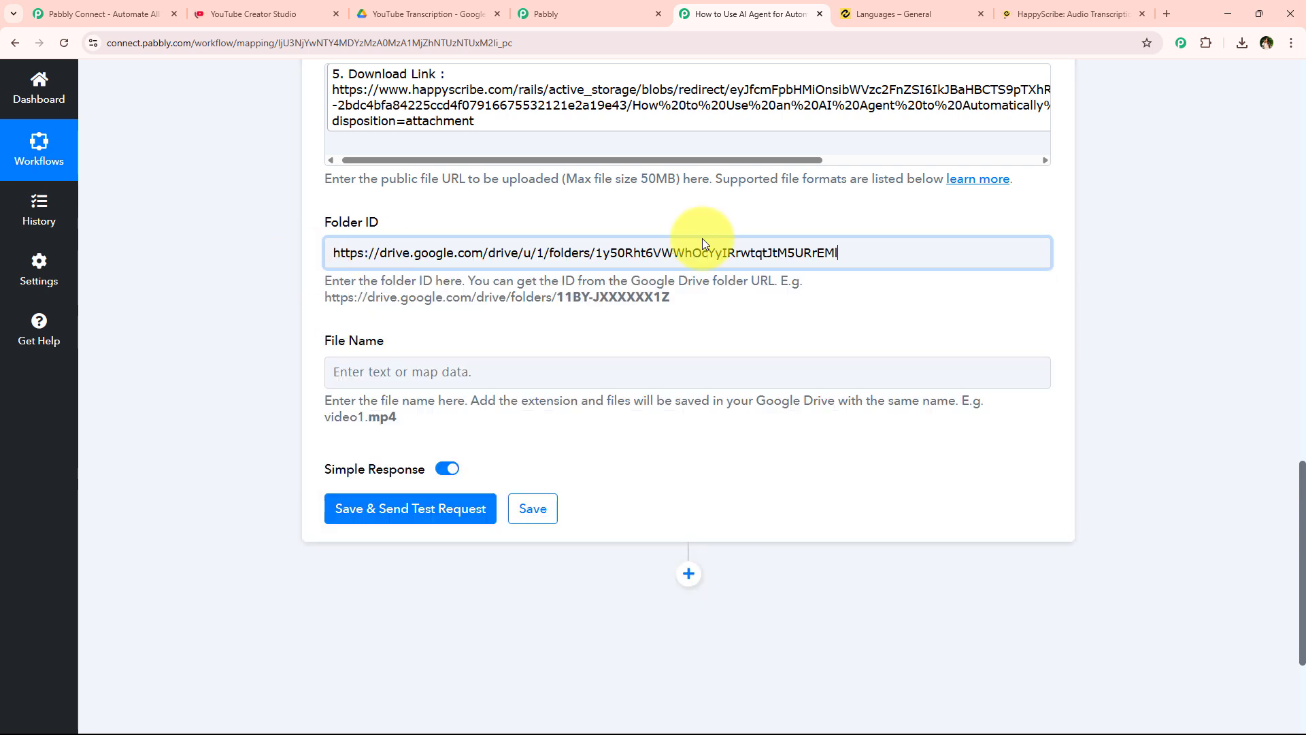
left_click(738, 299)
left_click_drag(540, 300, 601, 326)
left_click(555, 302)
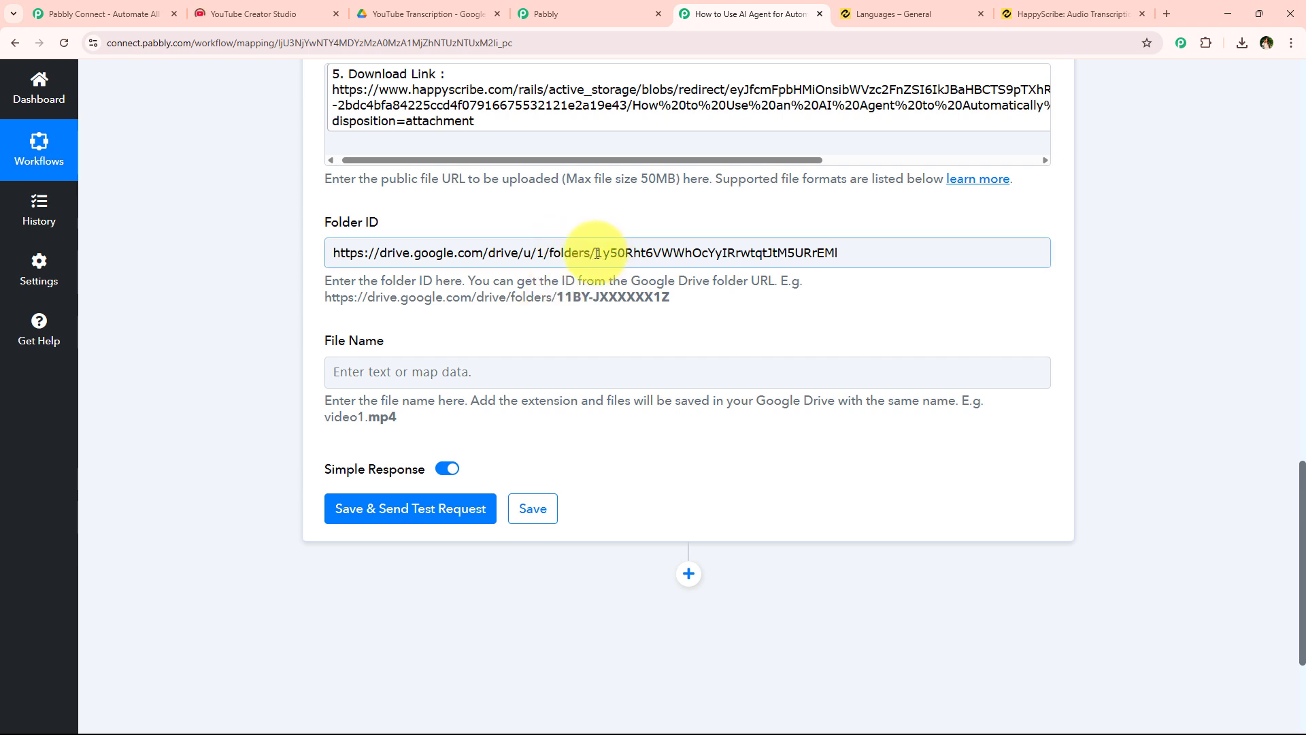
left_click_drag(596, 253, 314, 260)
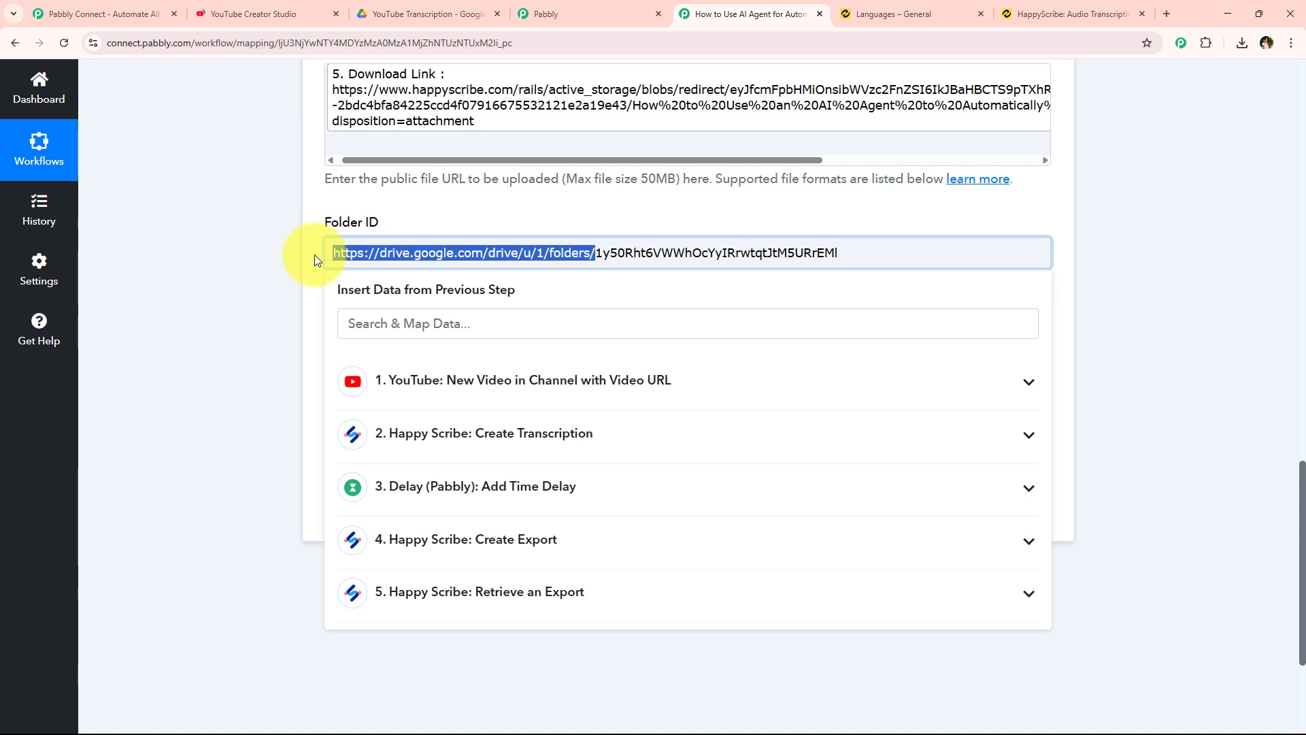
key("BackSpace")
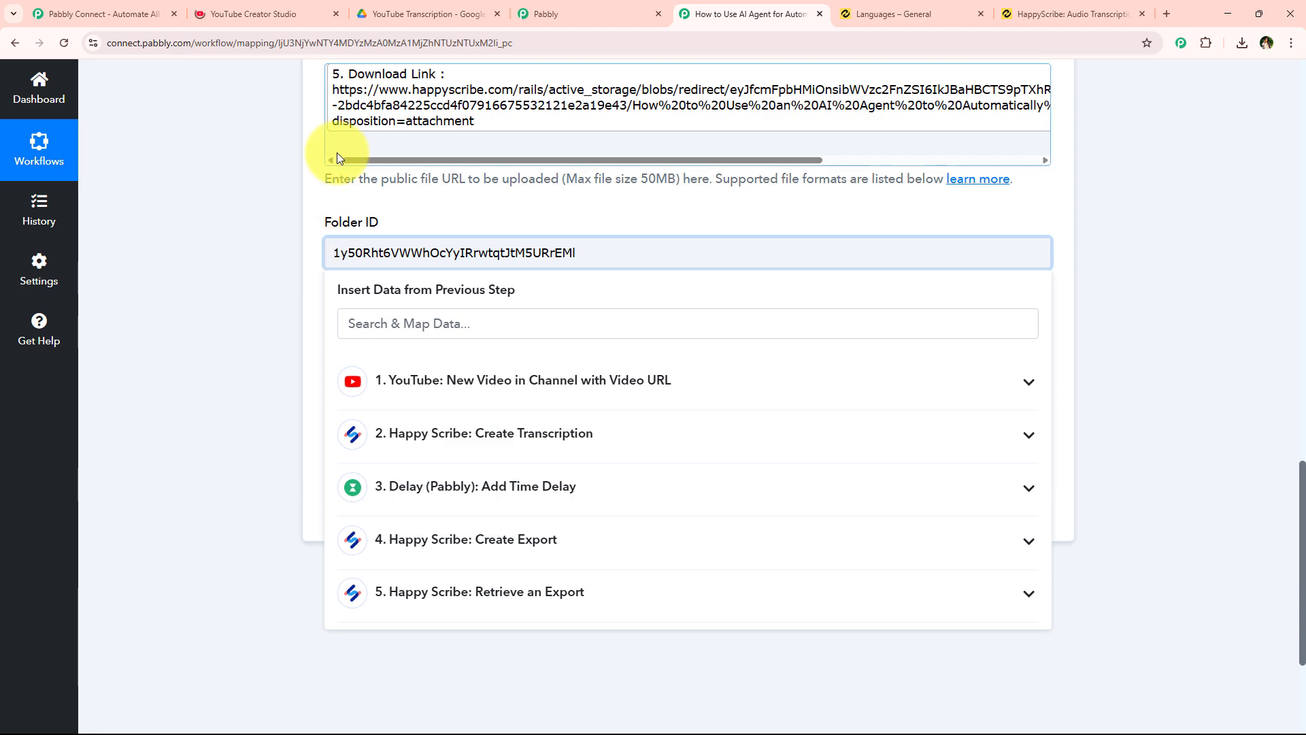
left_click(289, 251)
left_click_drag(555, 297, 670, 298)
left_click(446, 257)
left_click(300, 252)
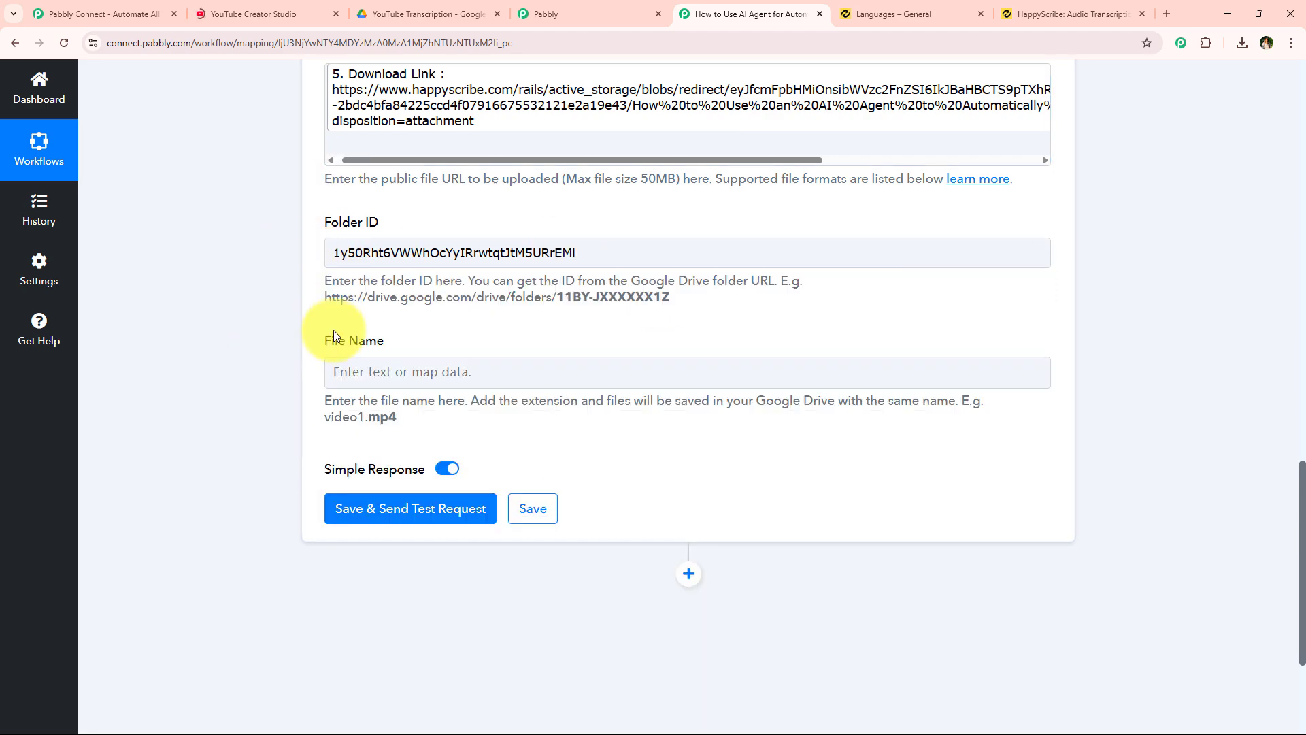
scroll(333, 329, "down", 1)
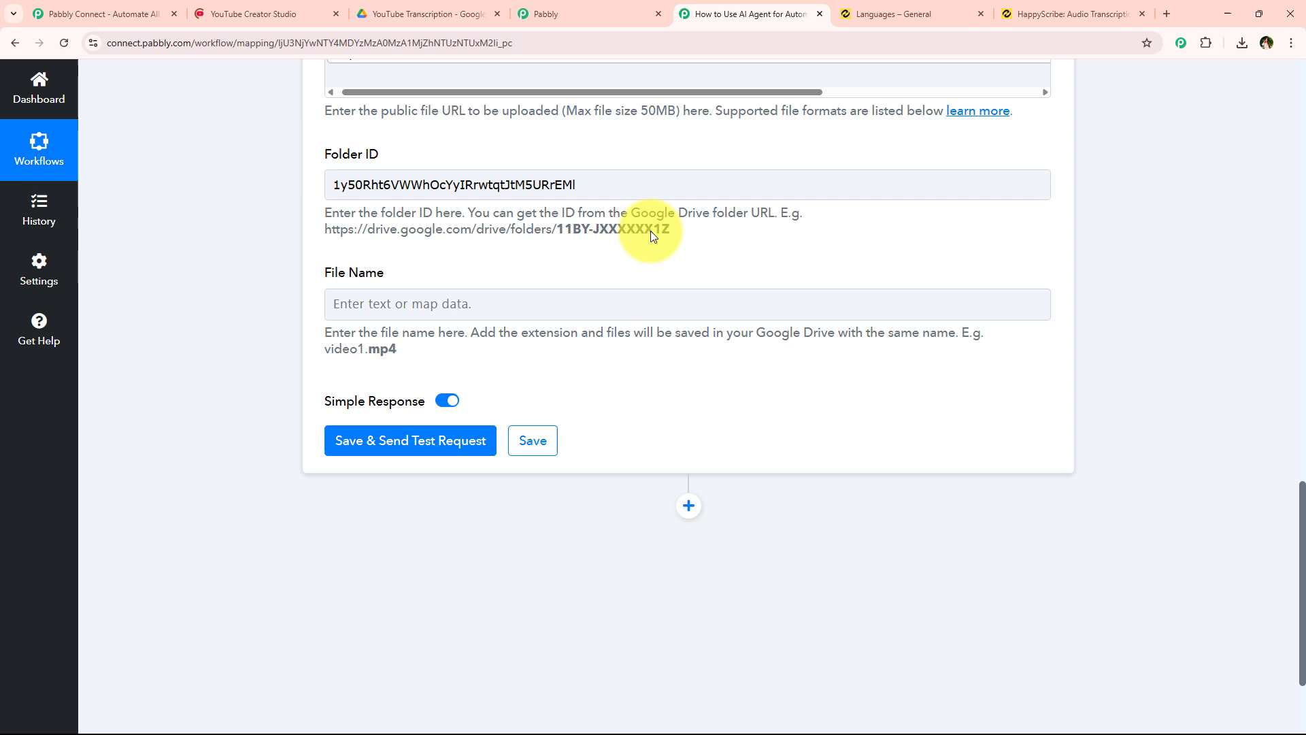
- Map File Name to the YouTube Res1 Snippet Title, found by searching 'tit'
left_click(391, 303)
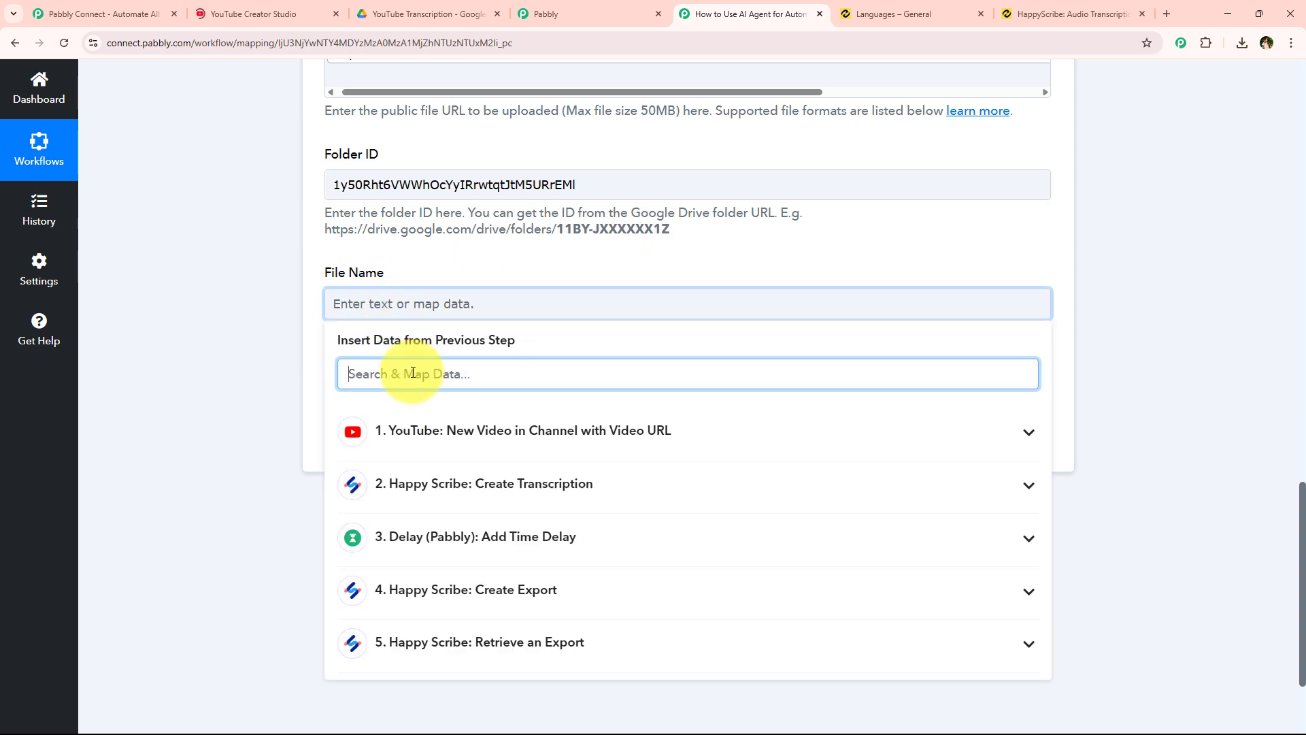
type("tit")
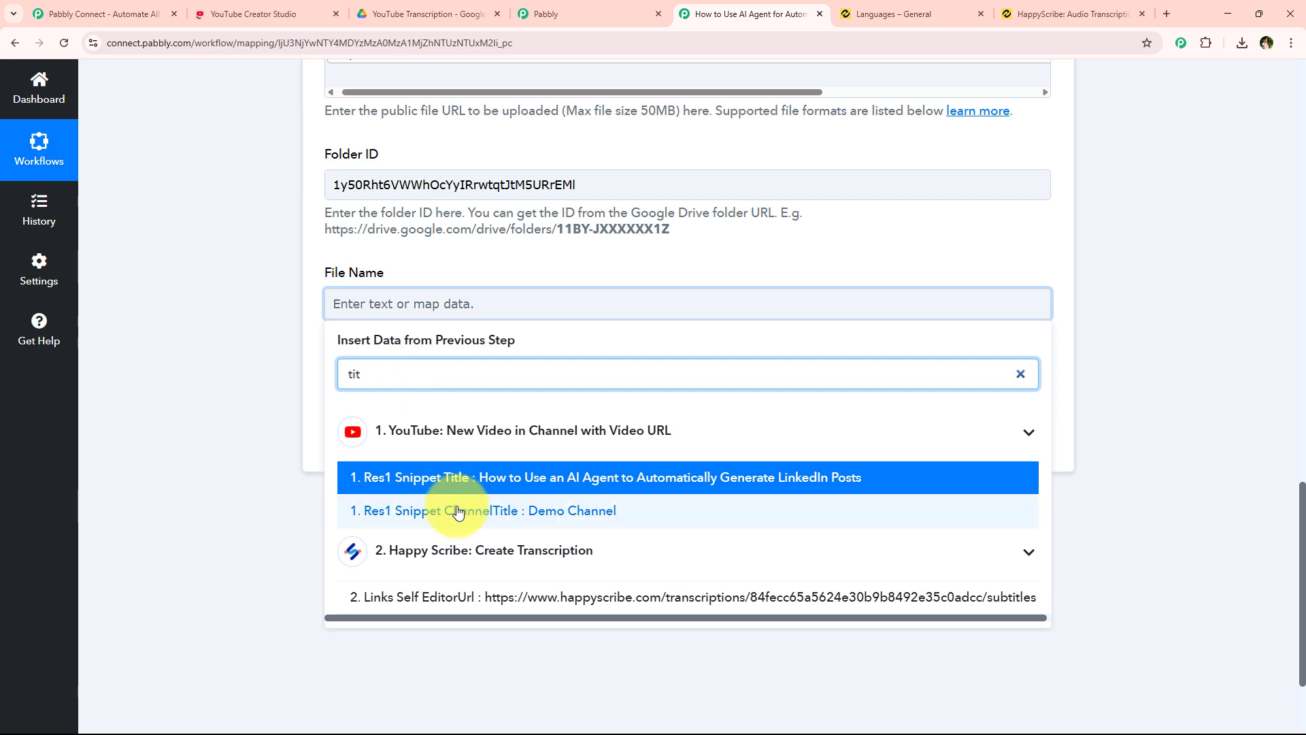
left_click(408, 477)
left_click(264, 383)
scroll(272, 367, "up", 4)
scroll(296, 373, "down", 4)
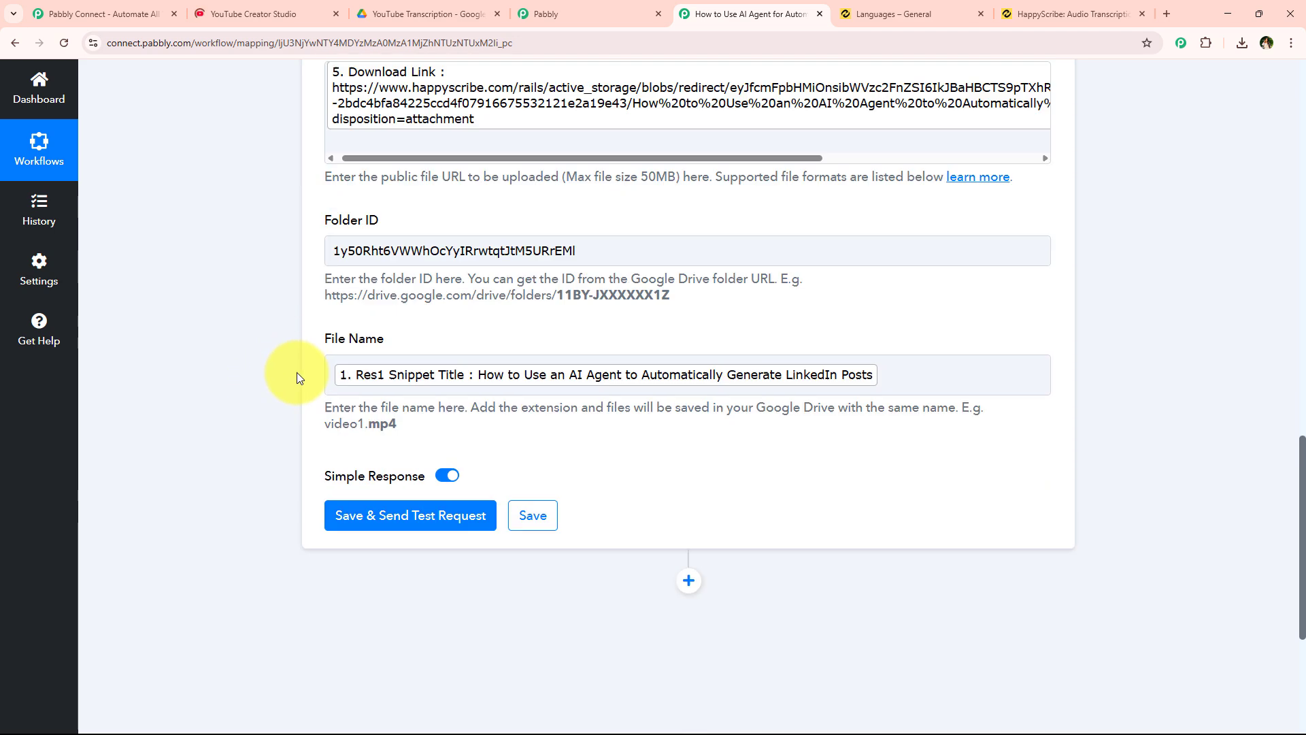
- Run Save & Send Test Request on step 6, confirm the upload response, then collapse the step
left_click(407, 450)
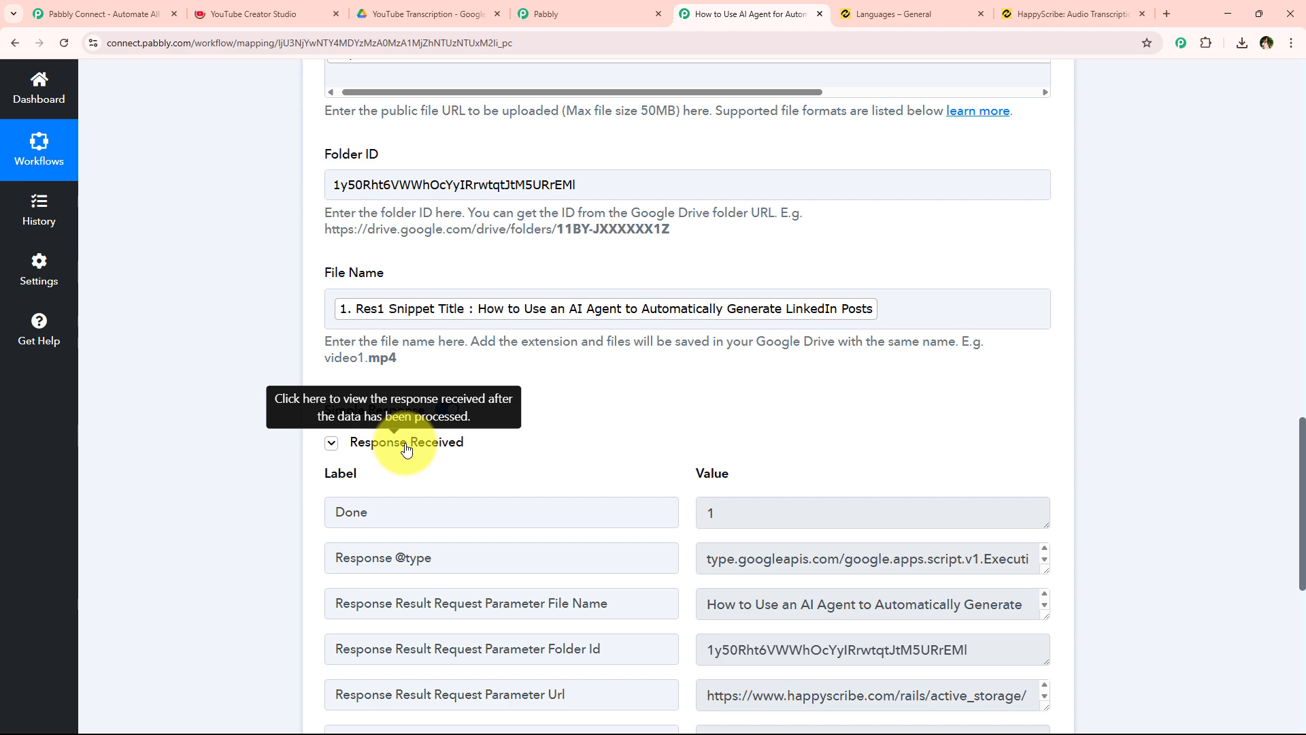
scroll(318, 524, "down", 1)
scroll(315, 524, "up", 5)
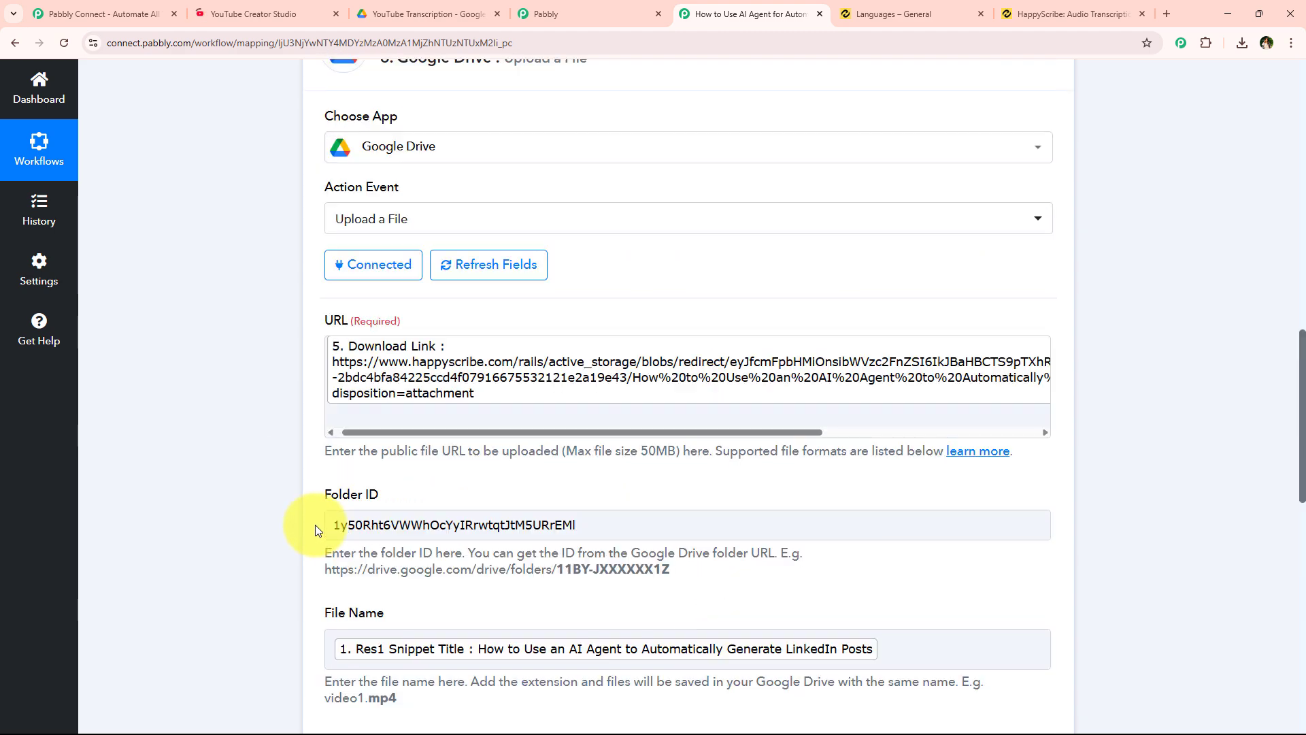
scroll(333, 510, "up", 4)
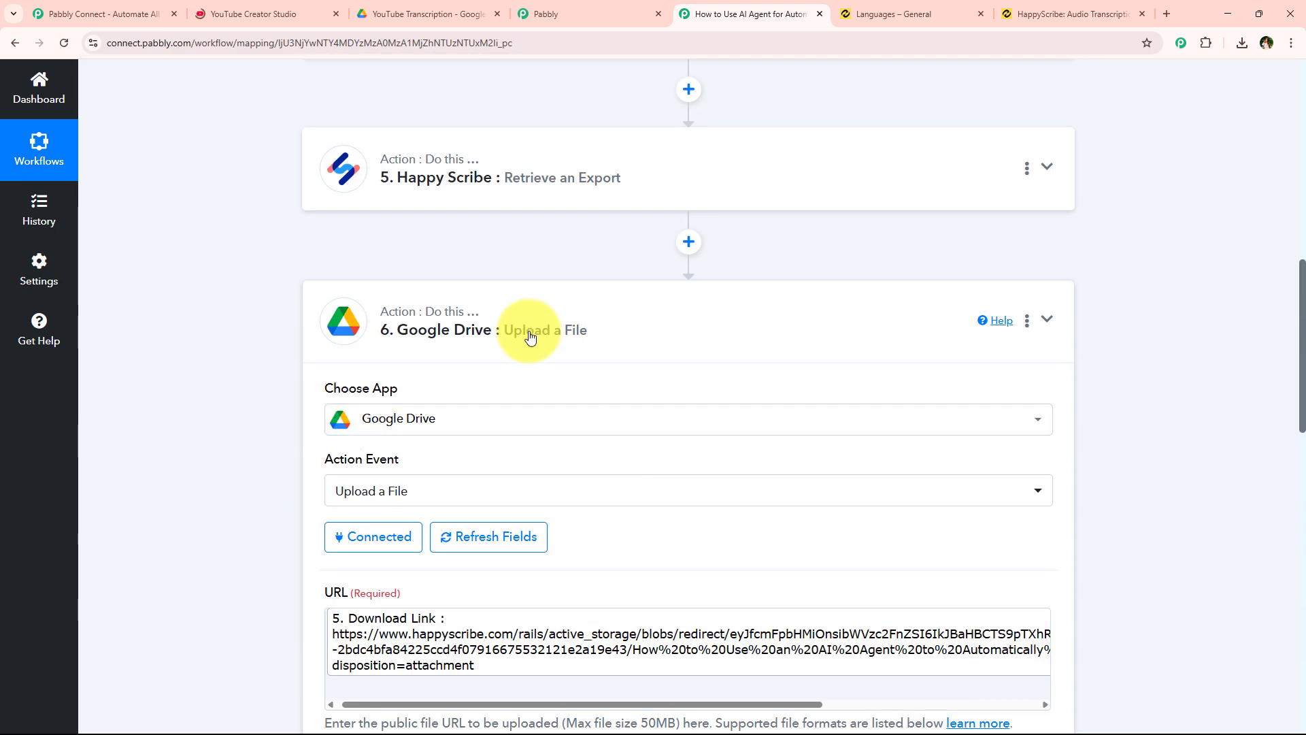
left_click(530, 337)
scroll(522, 410, "up", 5)
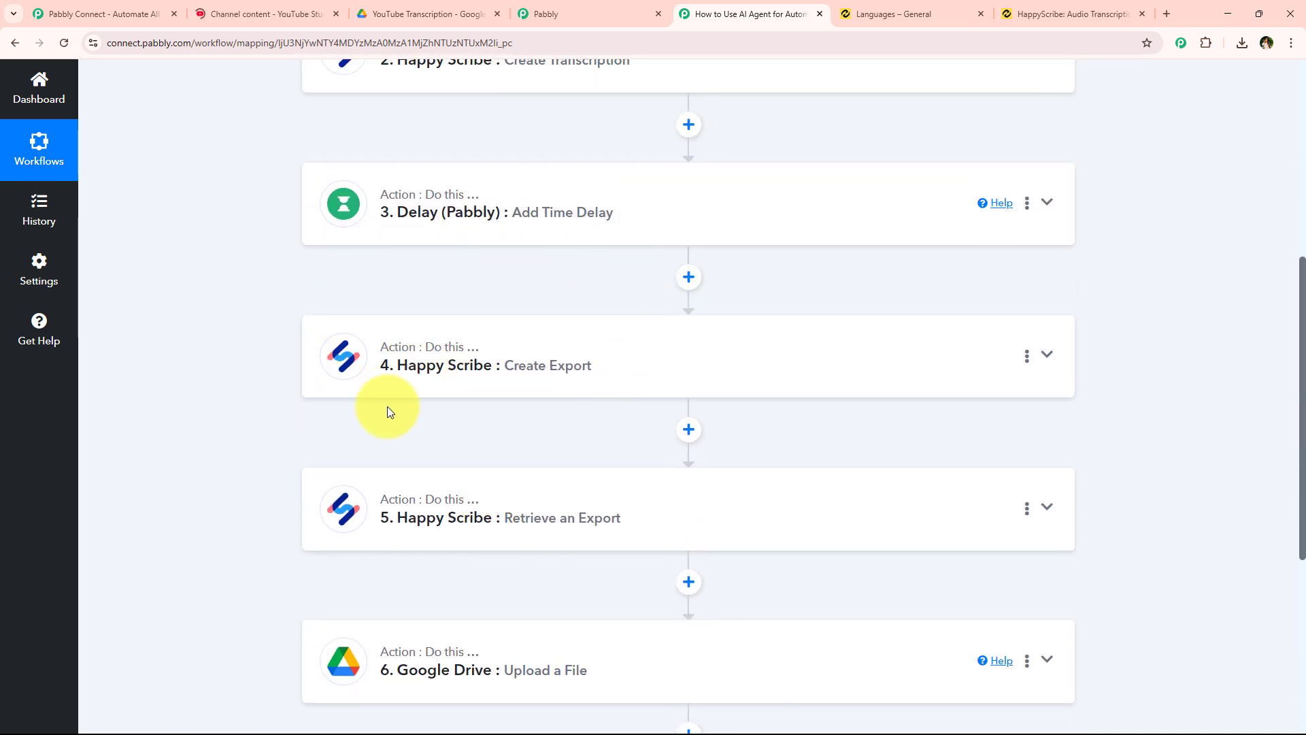
- Open the uploaded 'How to Use an AI Agent…' PDF from YouTube Transcription and scroll its transcript
left_click(428, 13)
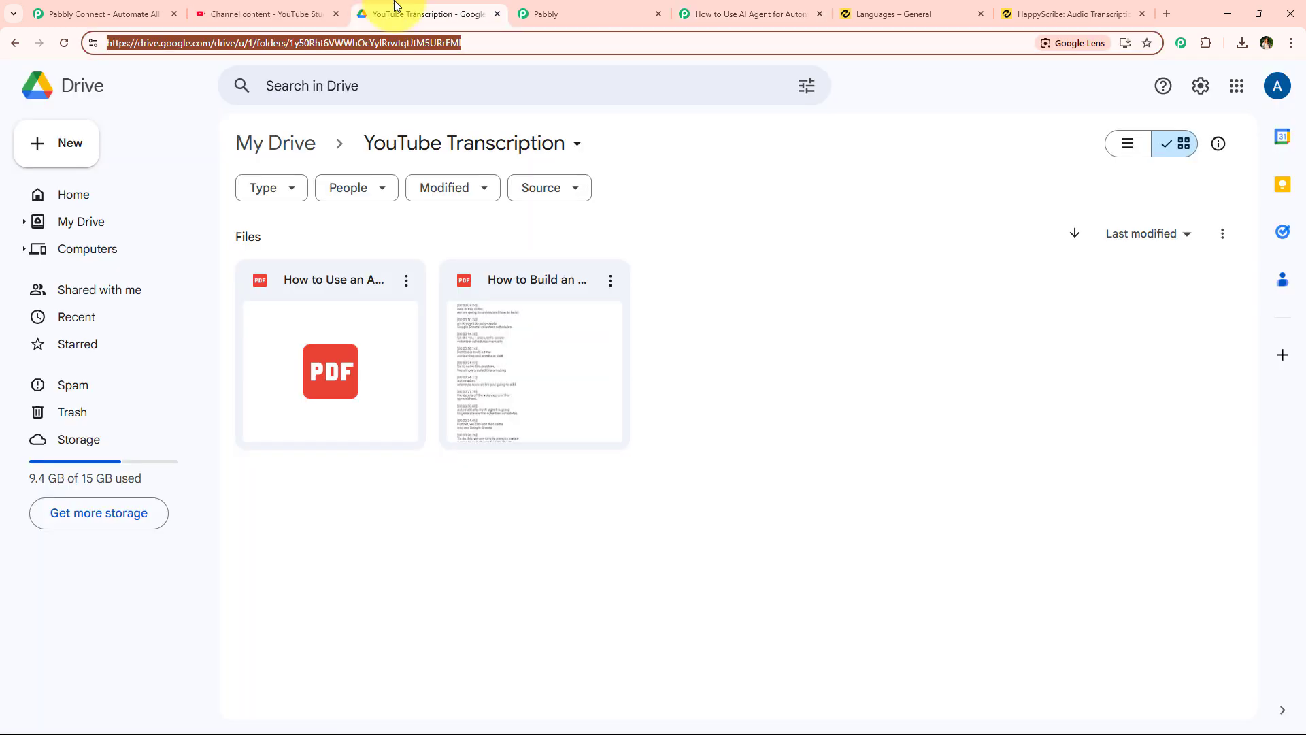
double_click(276, 365)
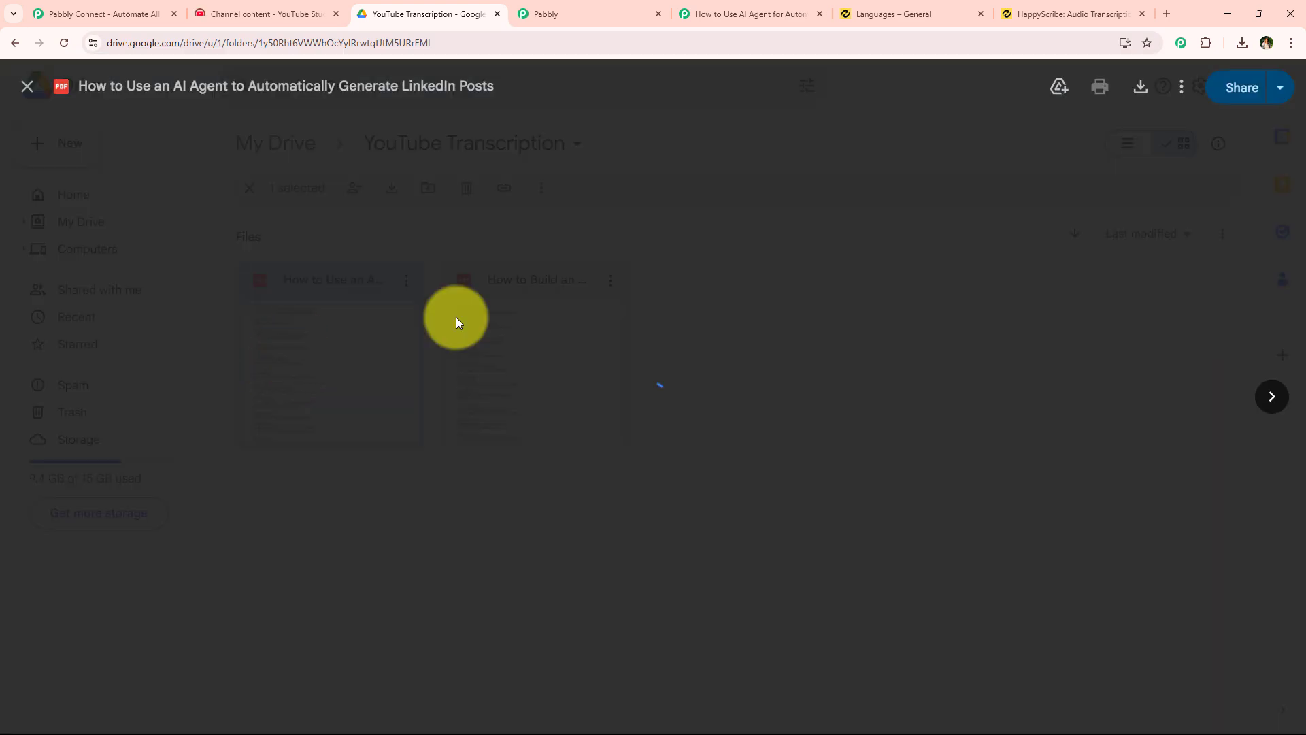
scroll(394, 380, "down", 7)
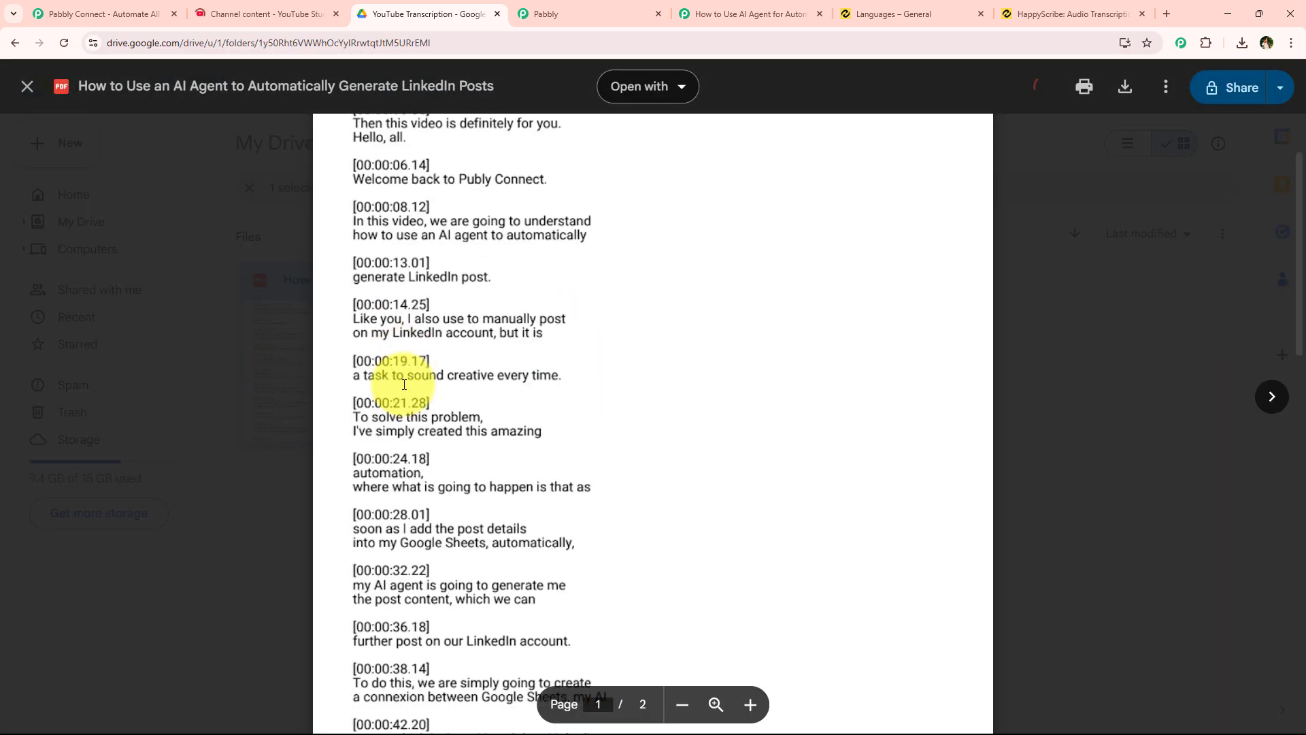
scroll(520, 435, "down", 2)
scroll(521, 445, "up", 4)
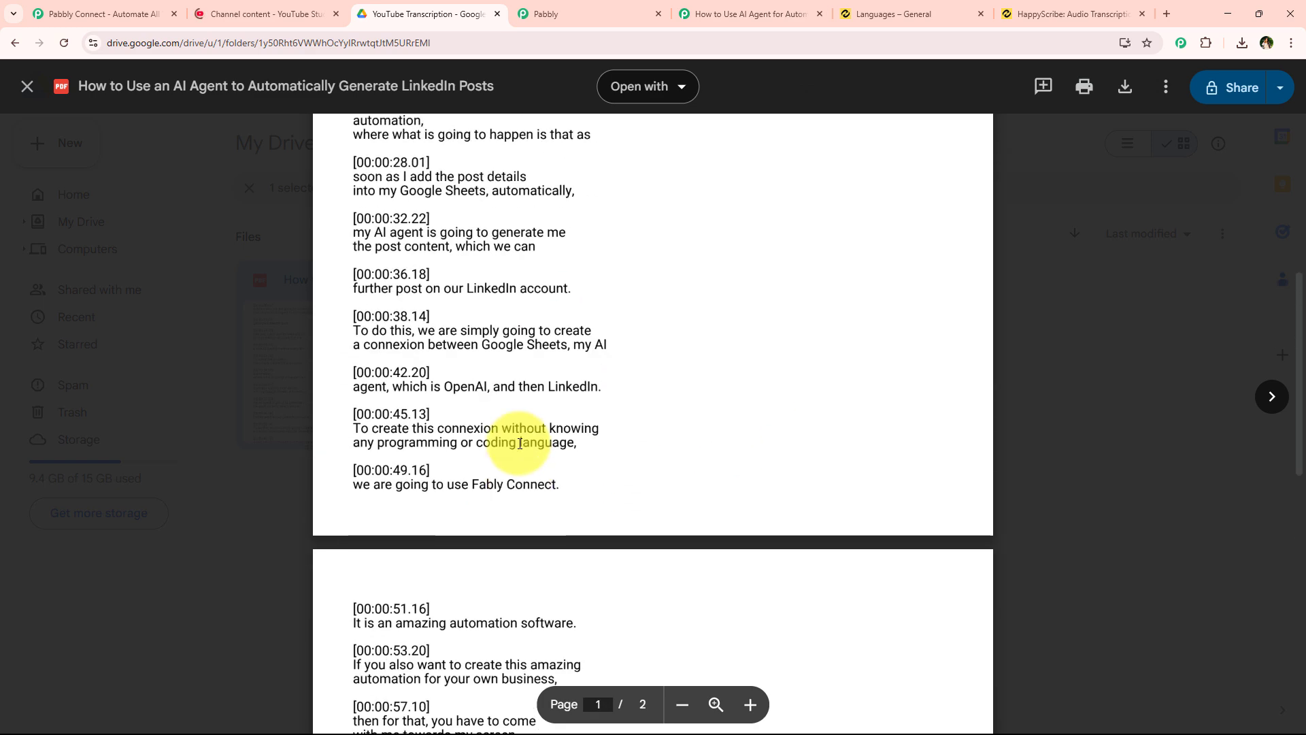
scroll(522, 446, "up", 2)
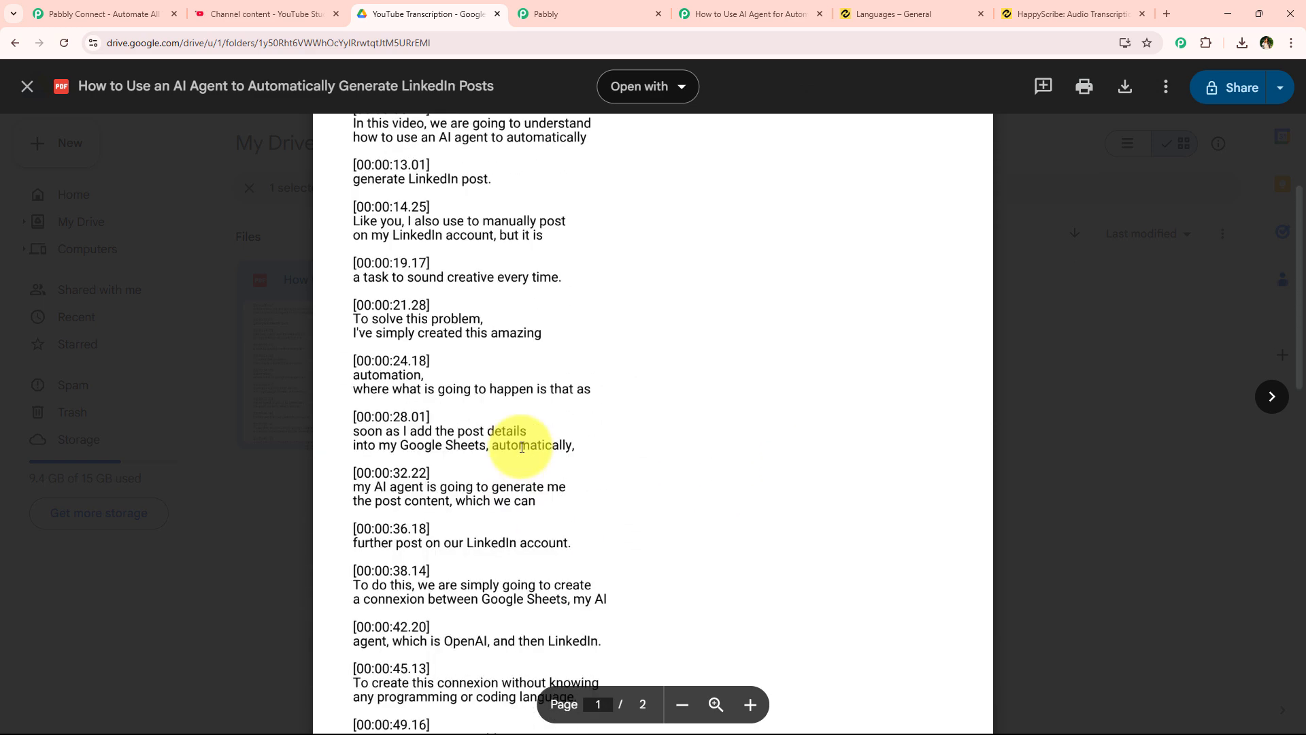
- Scroll through all six workflow steps, YouTube trigger to Google Drive upload, and back to the top
left_click(764, 22)
scroll(272, 581, "up", 6)
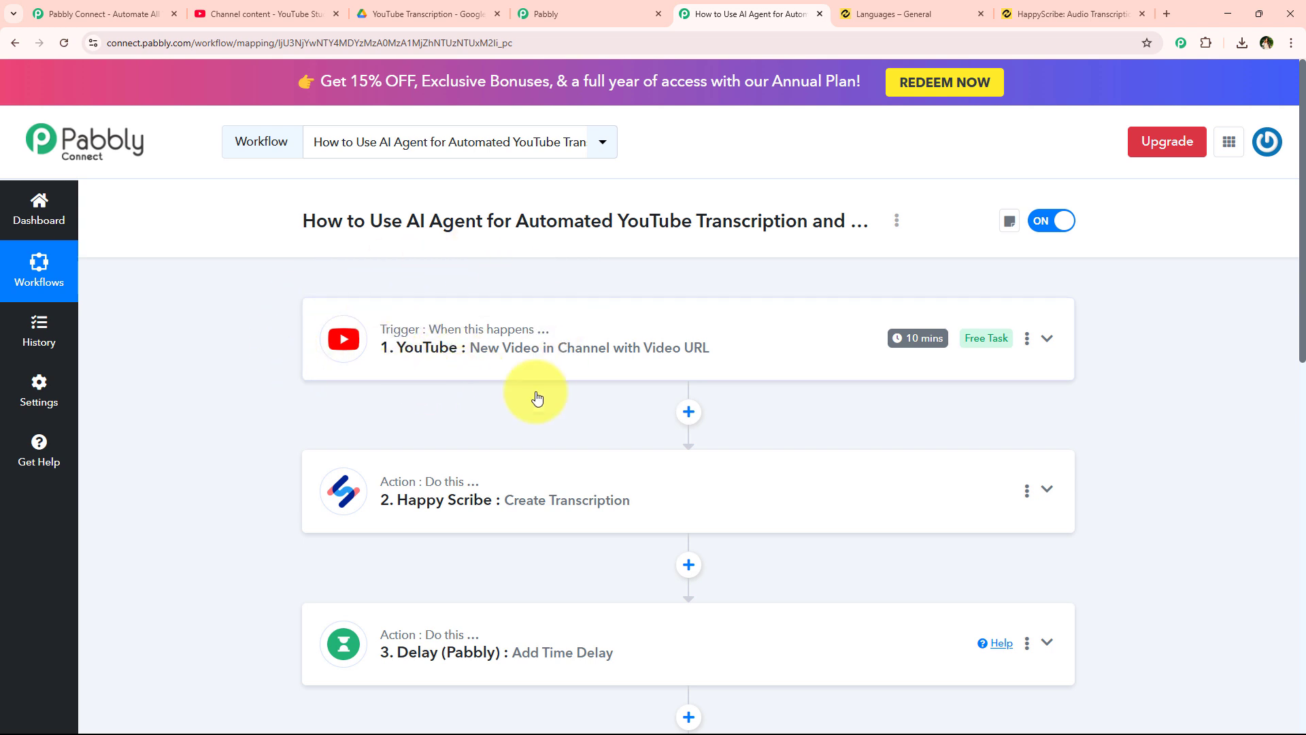
scroll(414, 460, "down", 1)
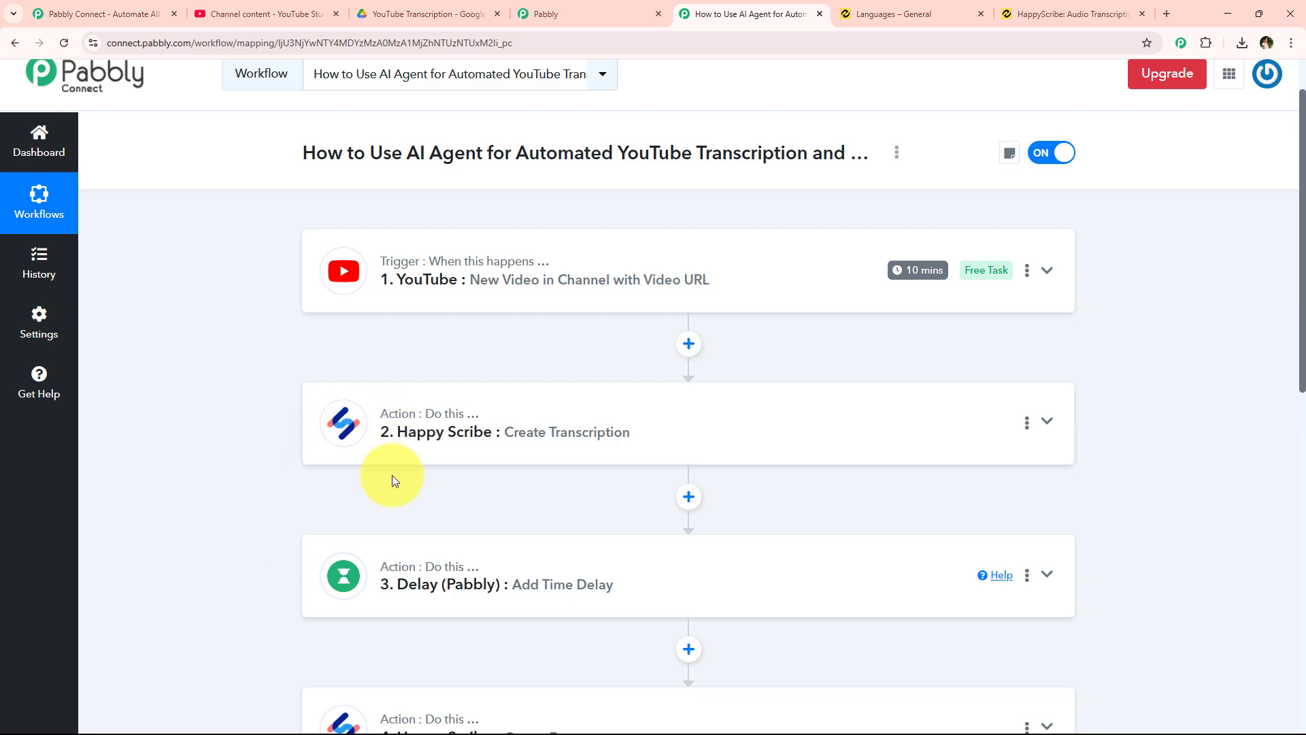
scroll(584, 447, "down", 1)
scroll(583, 447, "down", 4)
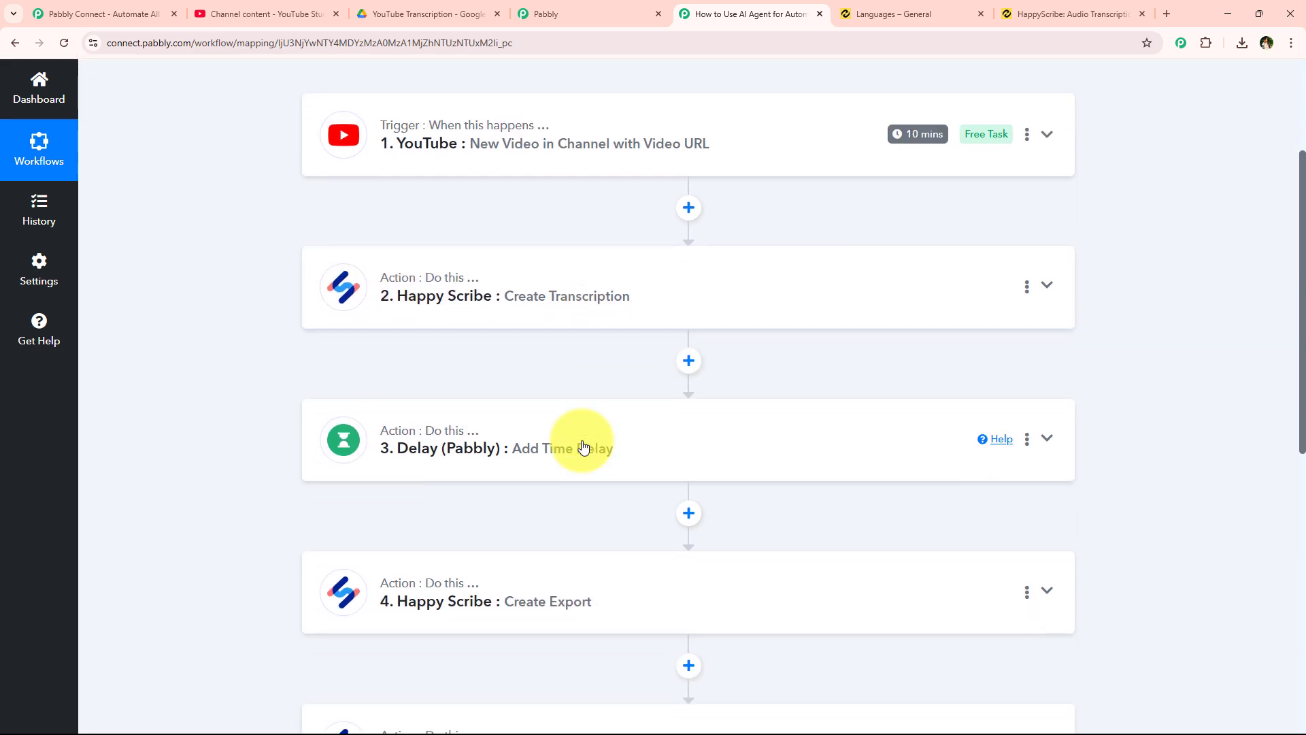
scroll(502, 457, "down", 2)
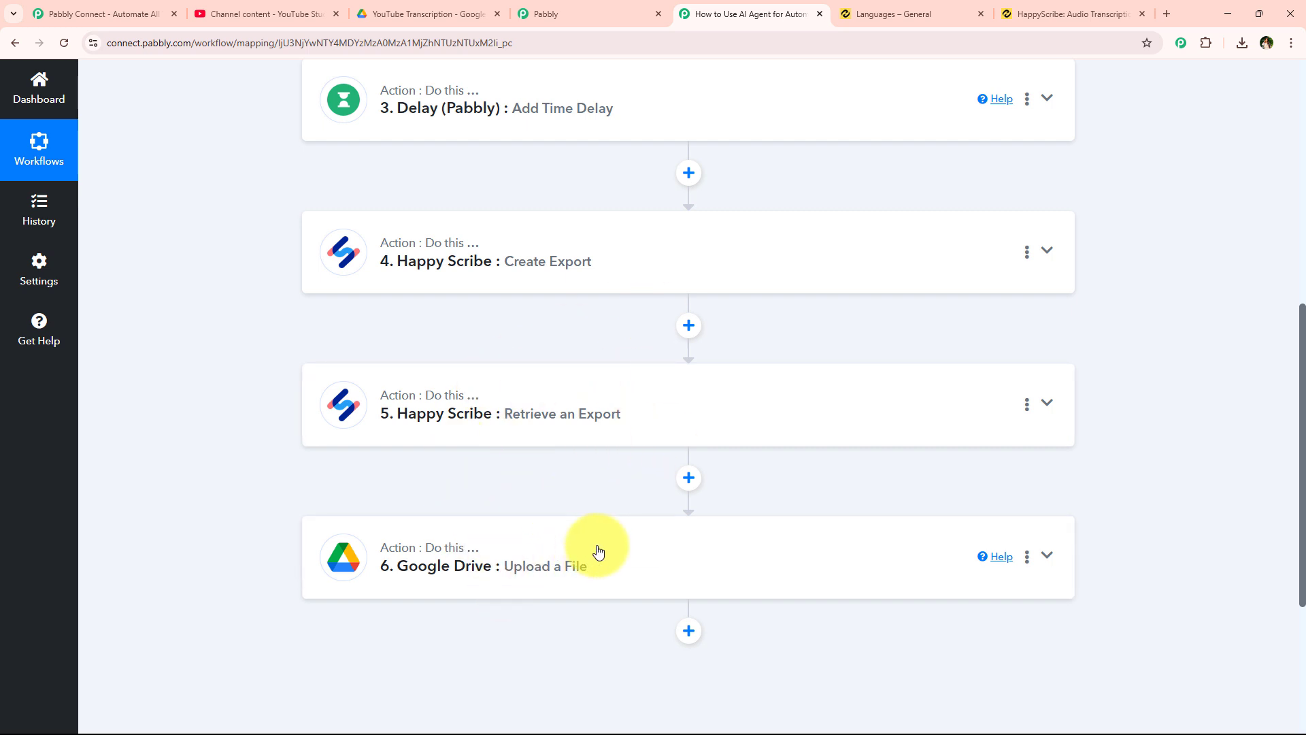
scroll(559, 542, "up", 1)
scroll(558, 542, "up", 8)
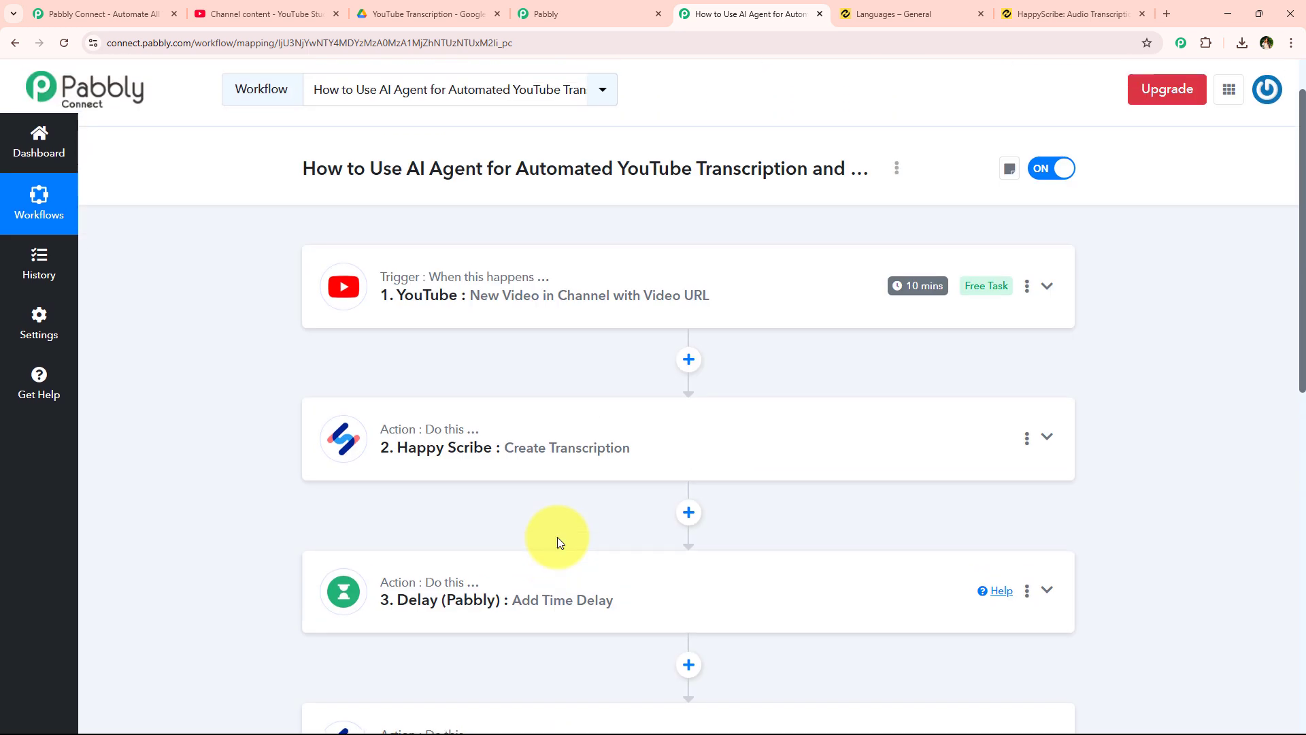